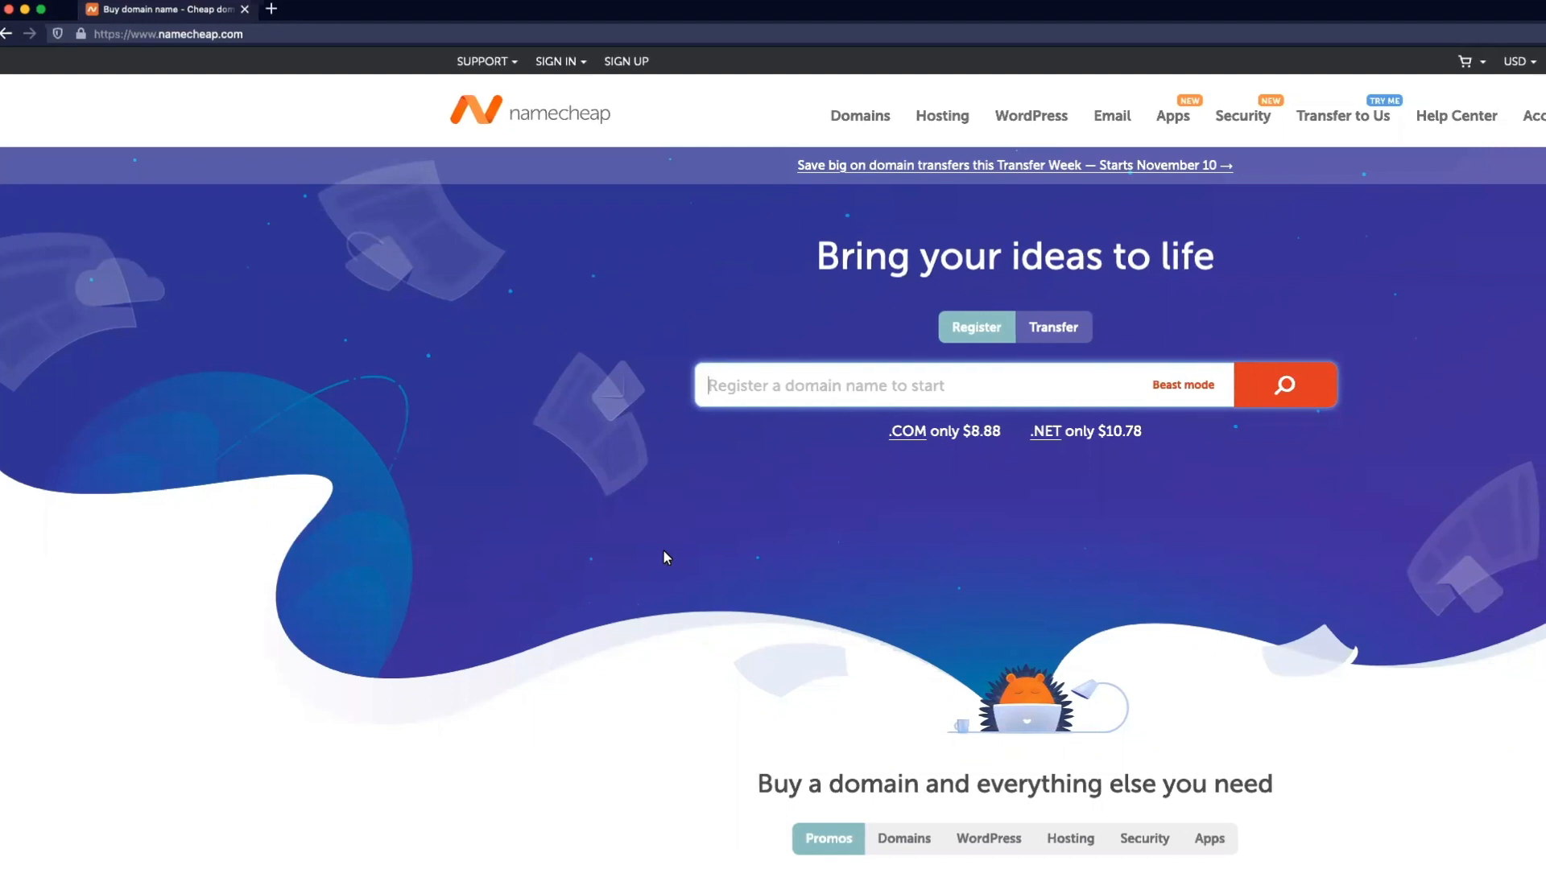
# Step: Search Google in a new tab for 'godaddy internet censorship'
pyautogui.press('super+t')
pyautogui.write('goda')
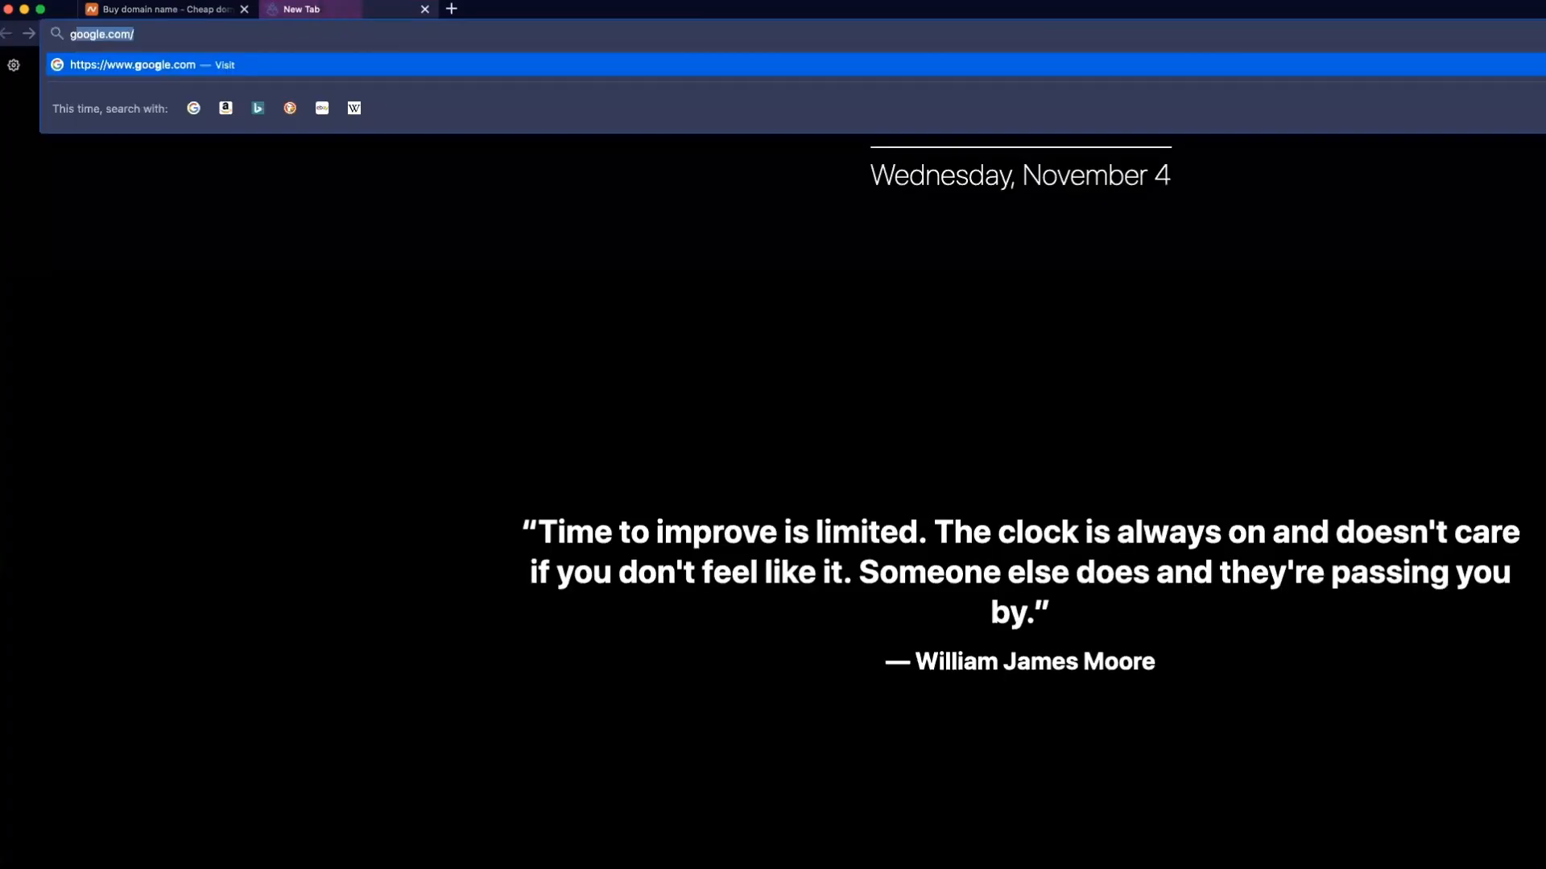
pyautogui.write('ddy')
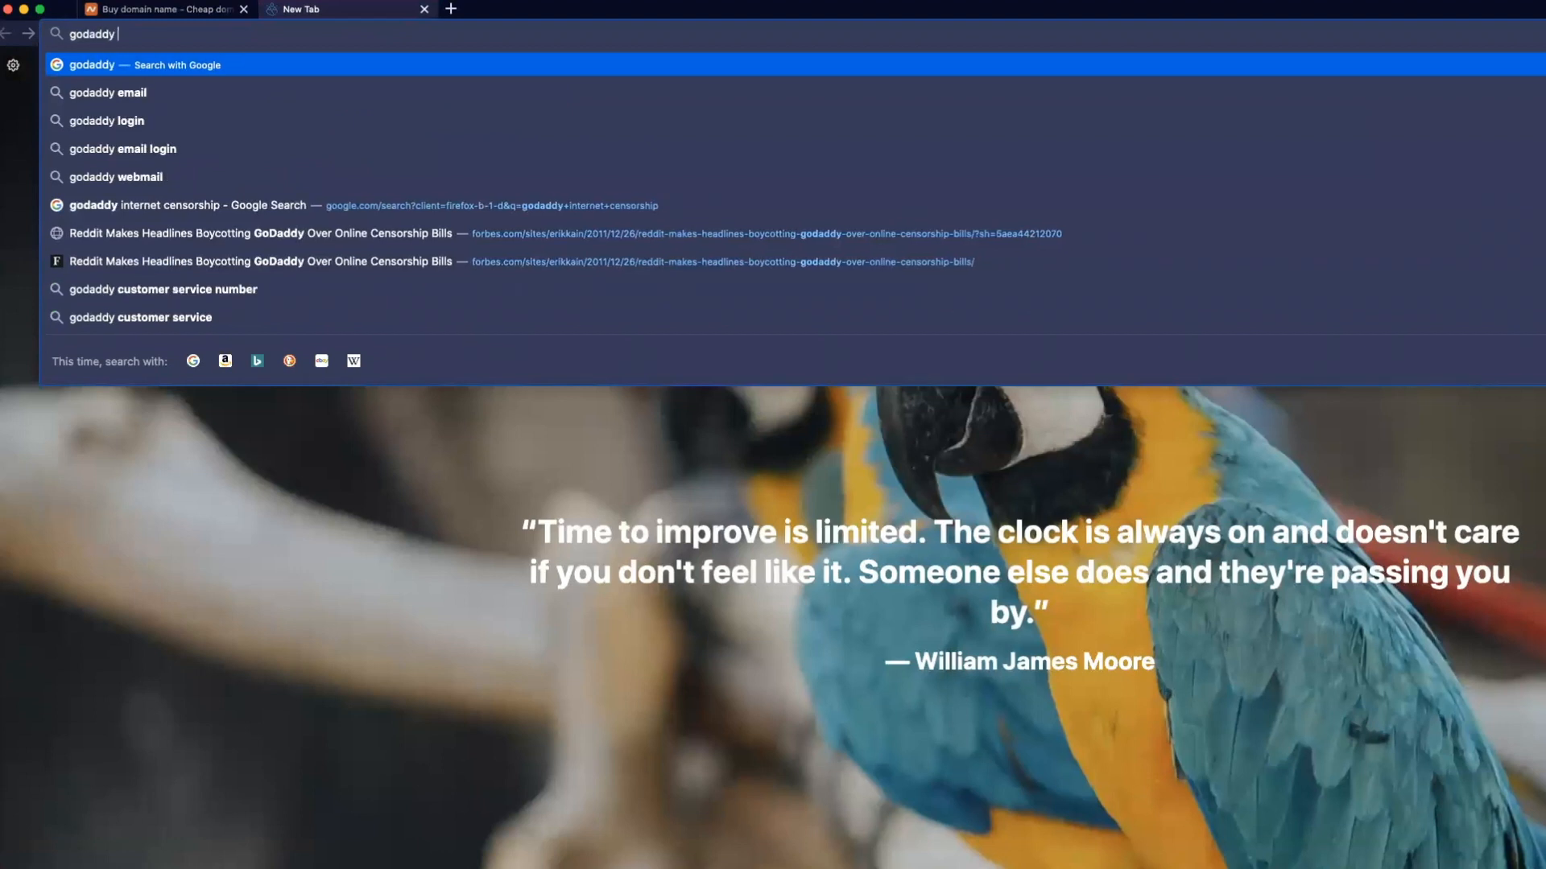
pyautogui.write(' internet censor')
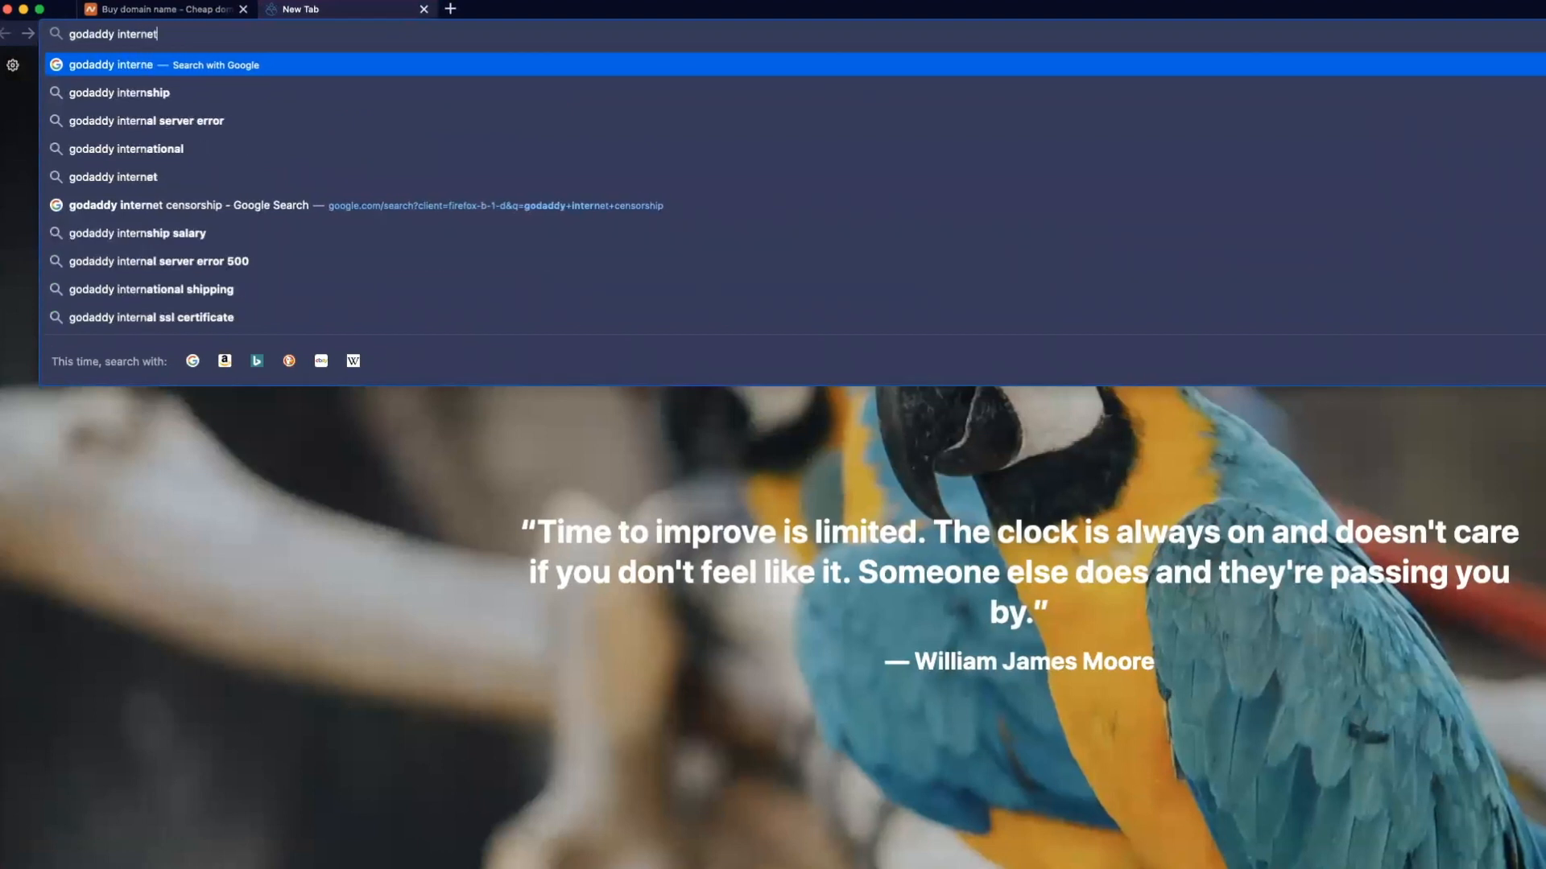
pyautogui.write('ship')
pyautogui.press('Return')
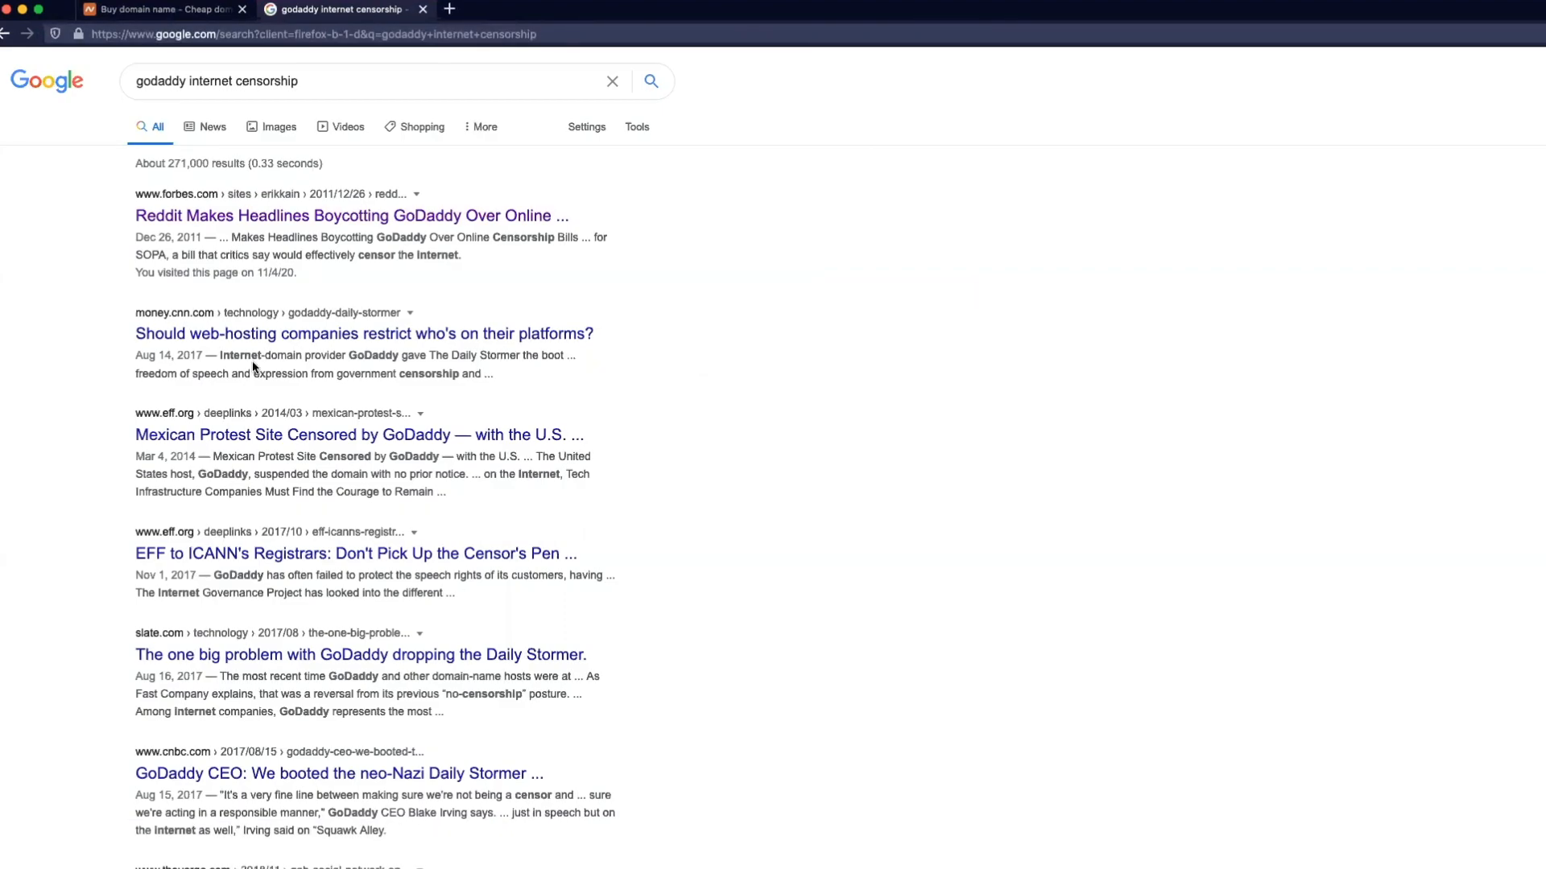
# Step: Open the Forbes Reddit–GoDaddy boycott article, select the SOPA/PIPA paragraph, and start a '1and1' search
pyautogui.click(291, 217)
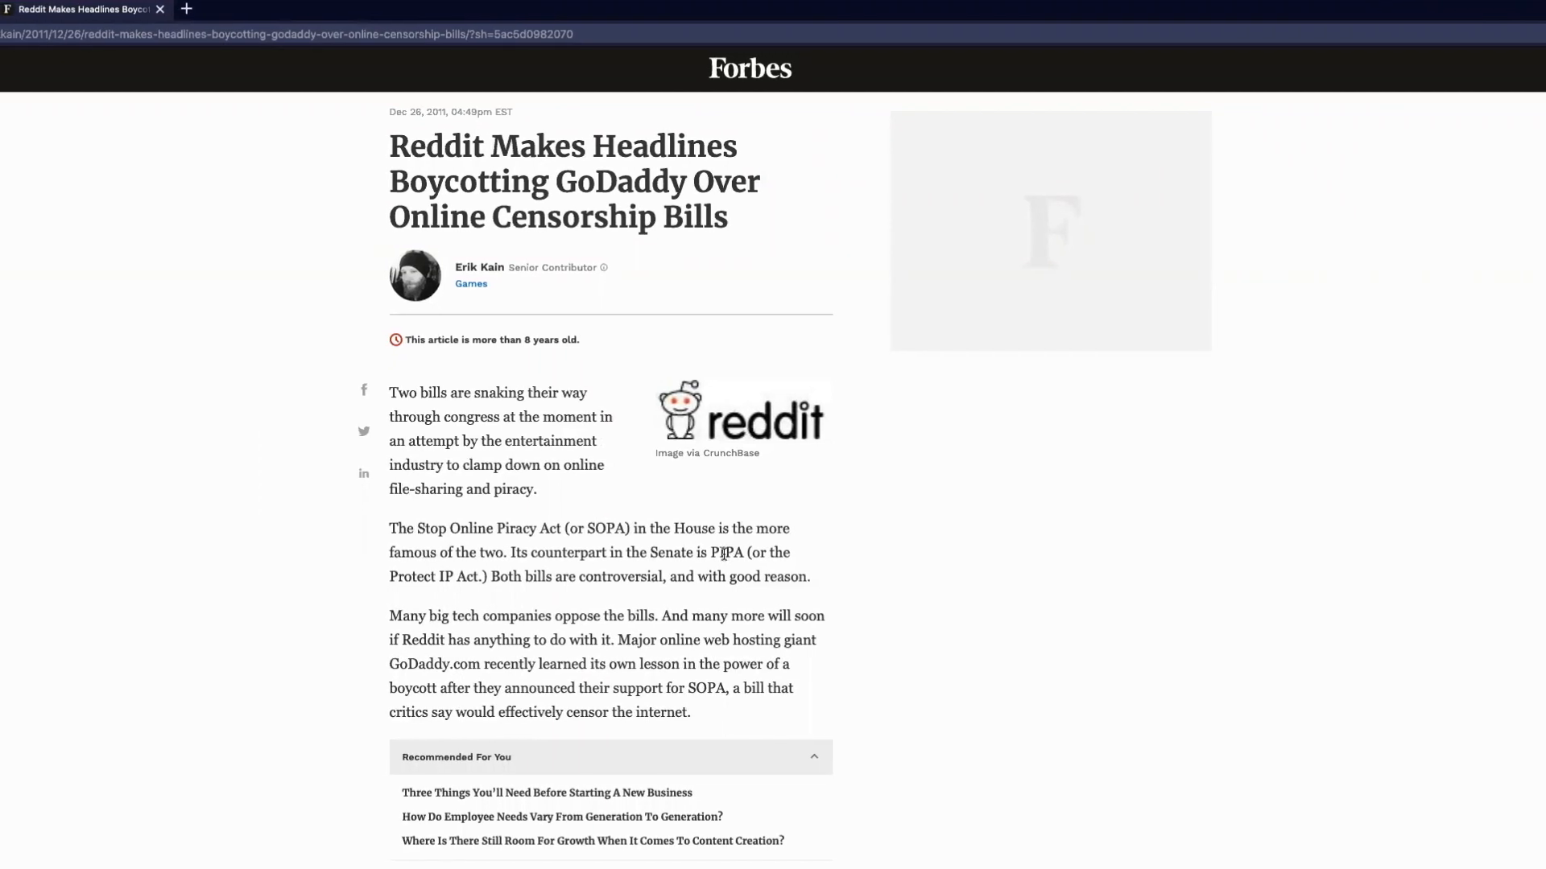
pyautogui.tripleClick(404, 528)
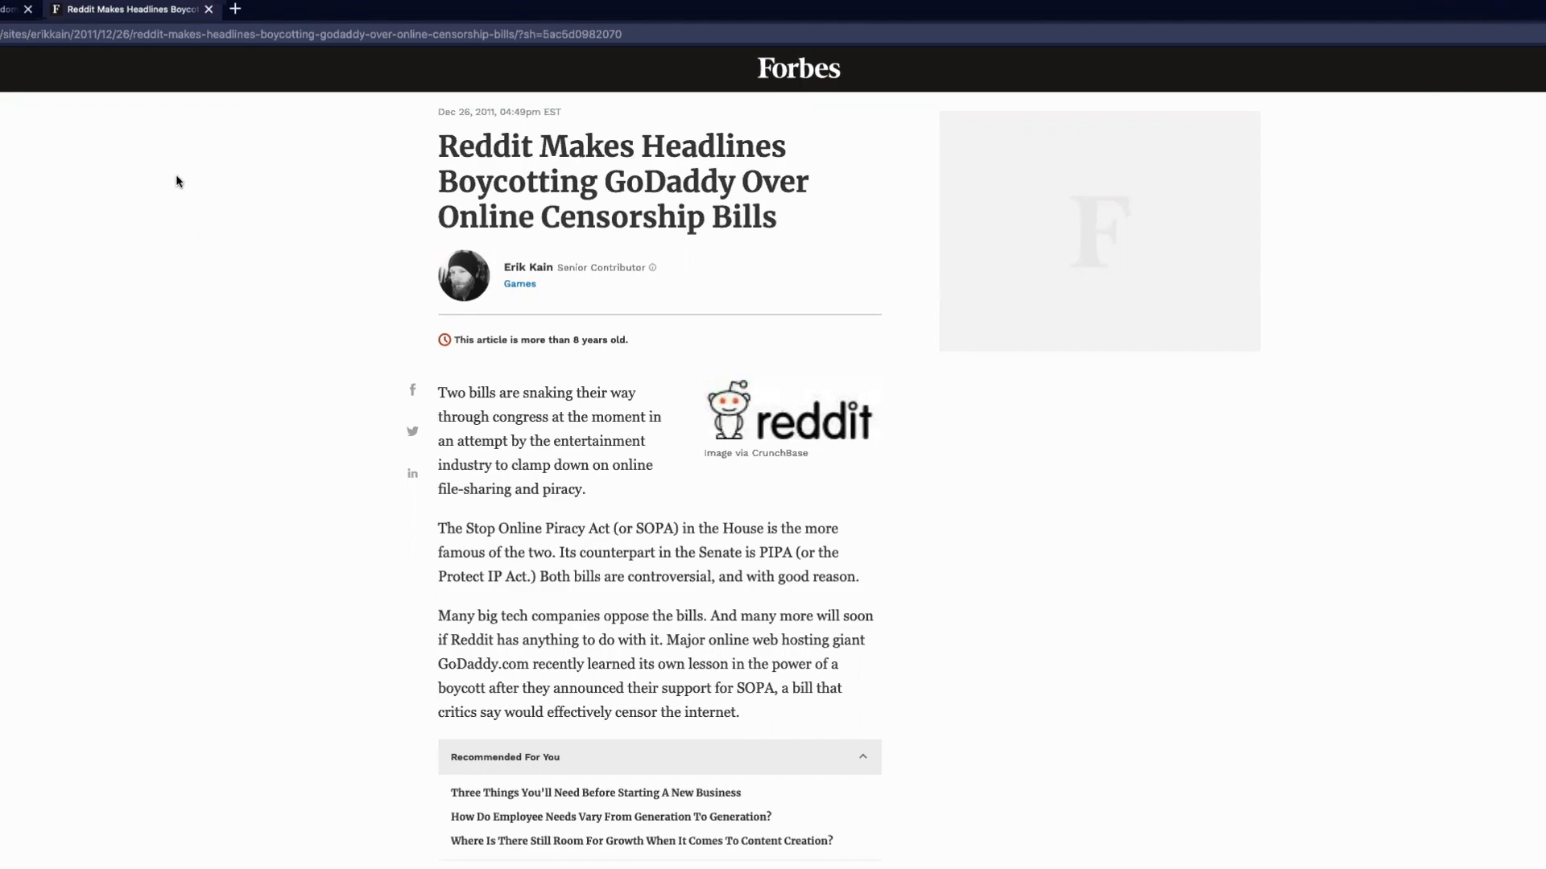
pyautogui.press('super+t')
pyautogui.write('1and1')
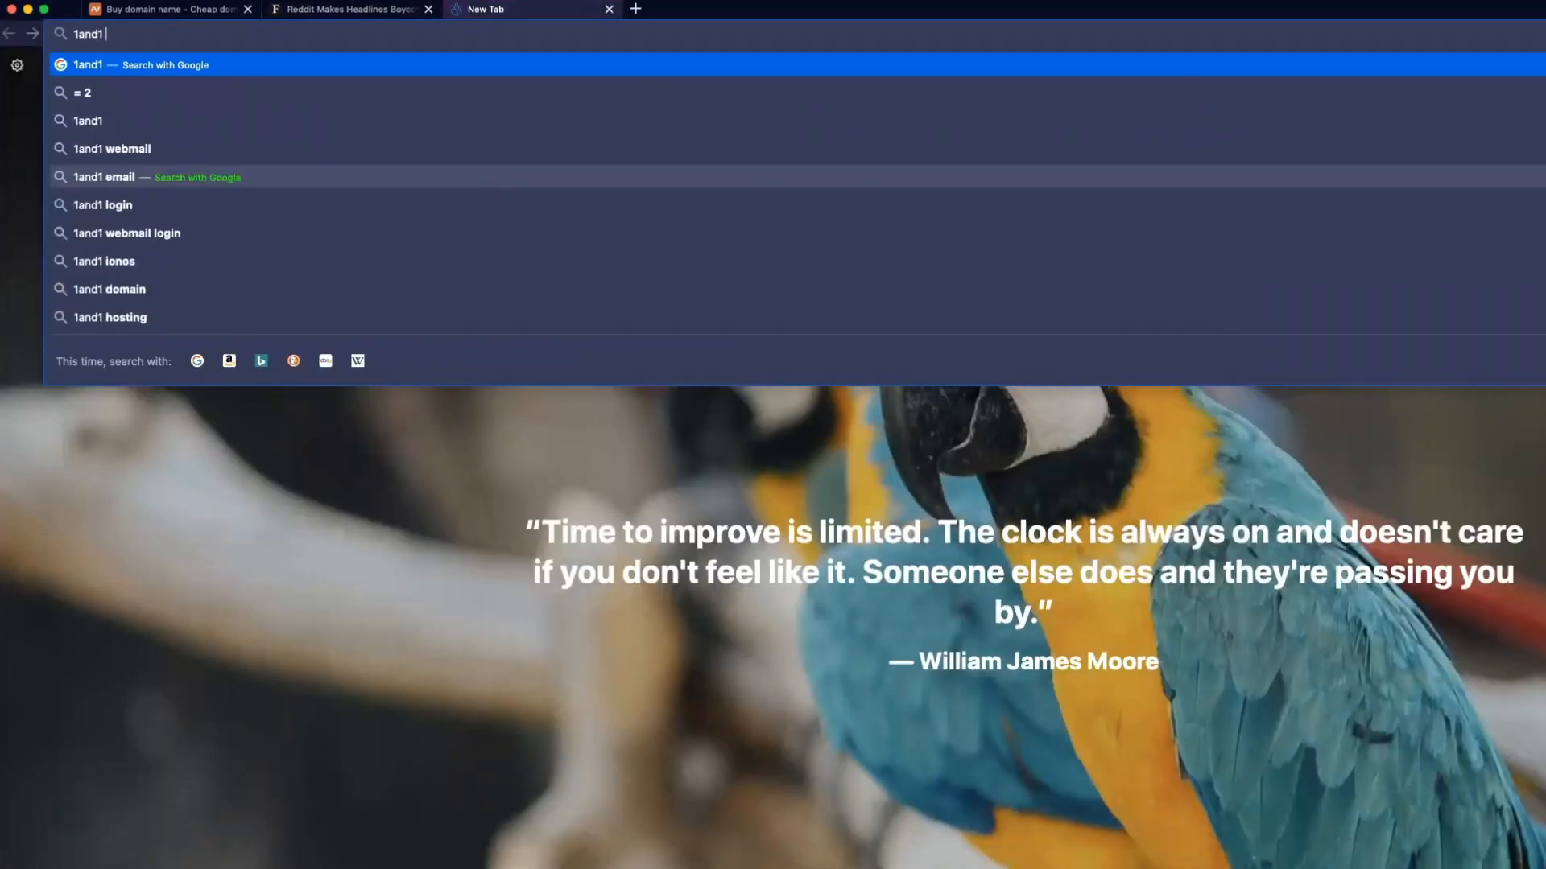
pyautogui.write(' expl')
# Step: Search Google for '1and1 exploitation of women', then close the results and Forbes tabs
pyautogui.press('Down')
pyautogui.press('Down')
pyautogui.write('of')
pyautogui.write(' women')
pyautogui.press('Return')
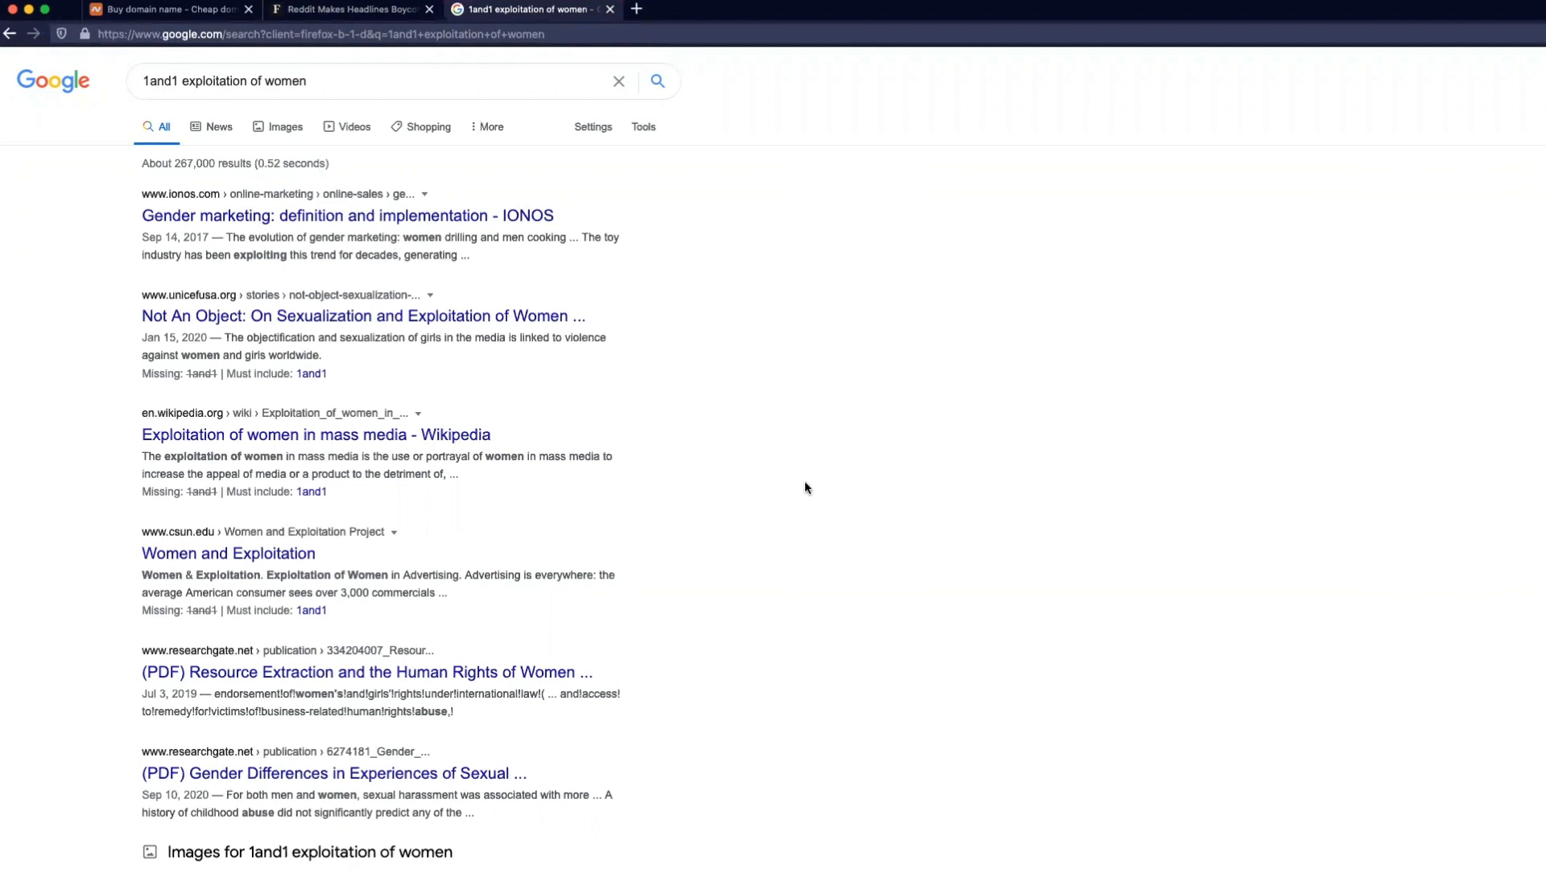
pyautogui.scroll(-5, 825, 483)
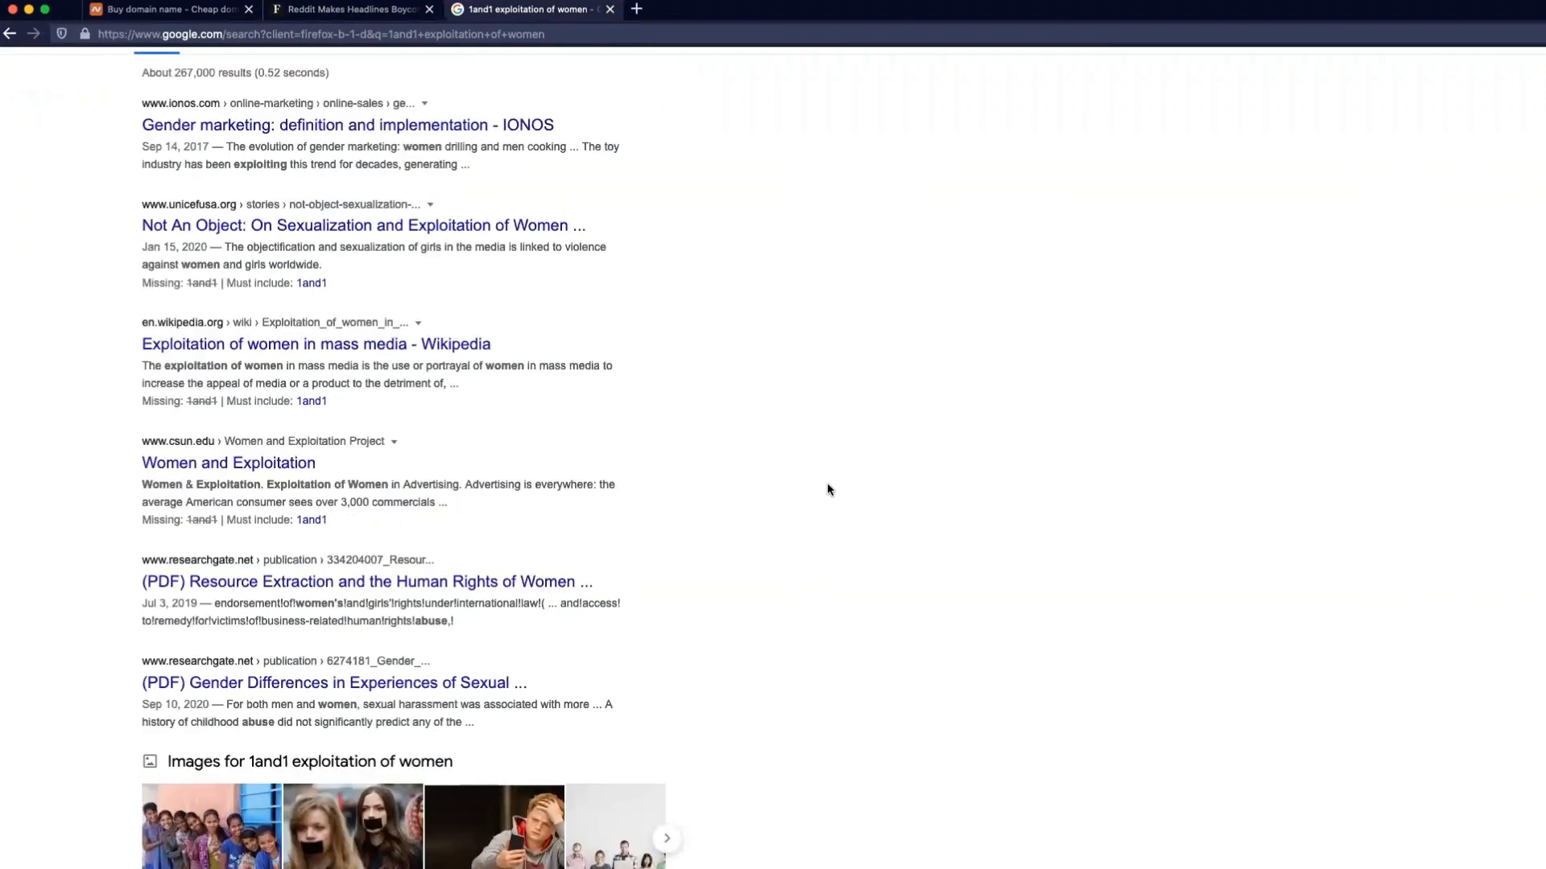
pyautogui.press('super+w')
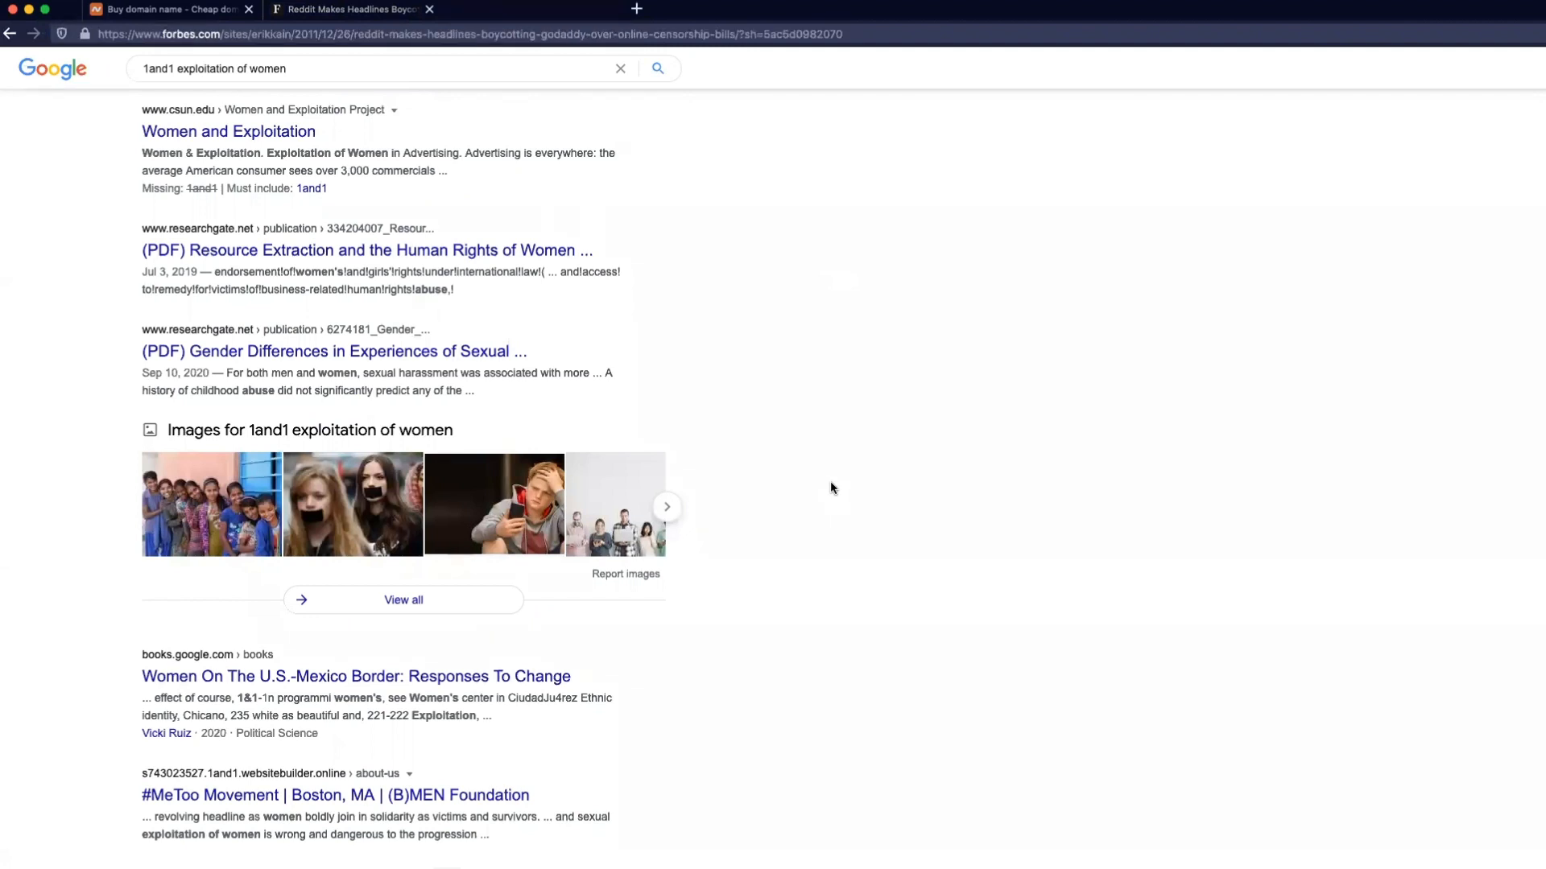
pyautogui.press('super+w')
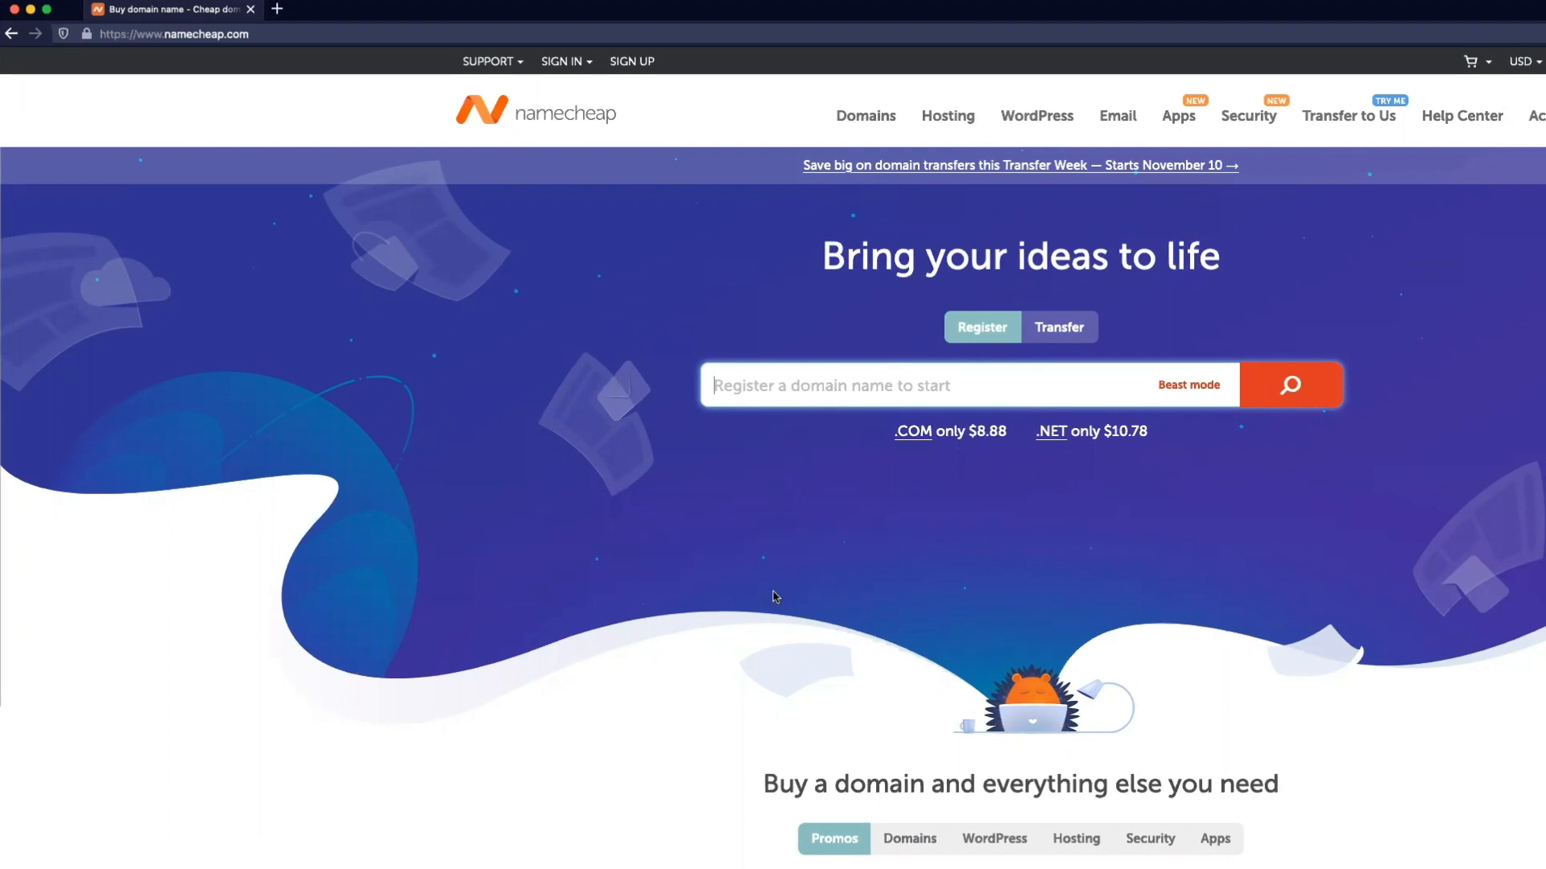
pyautogui.scroll(-6, 809, 620)
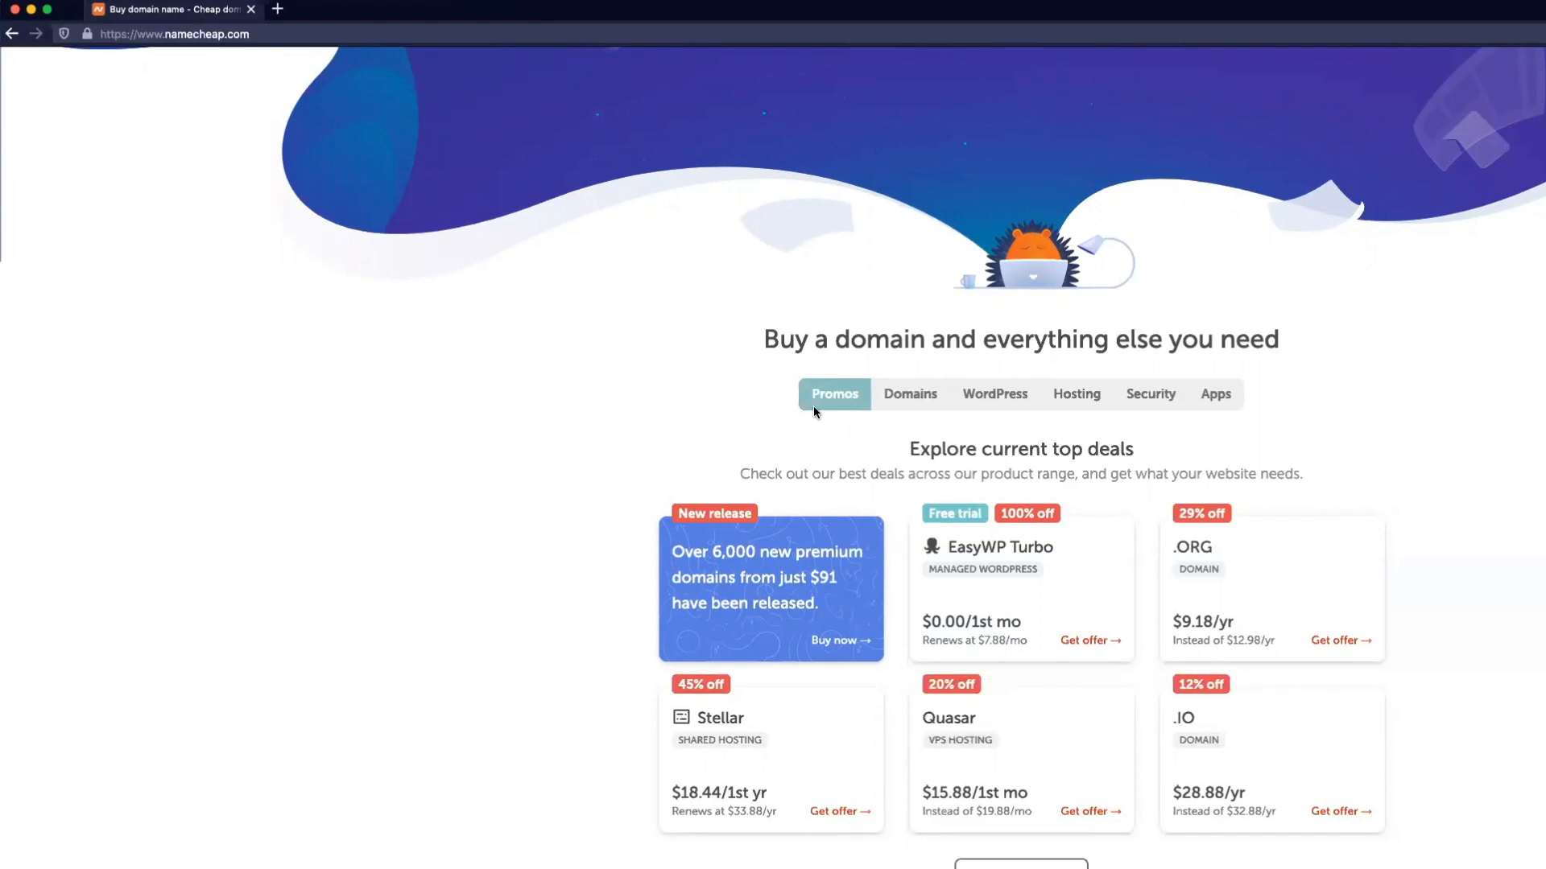
pyautogui.scroll(6, 893, 402)
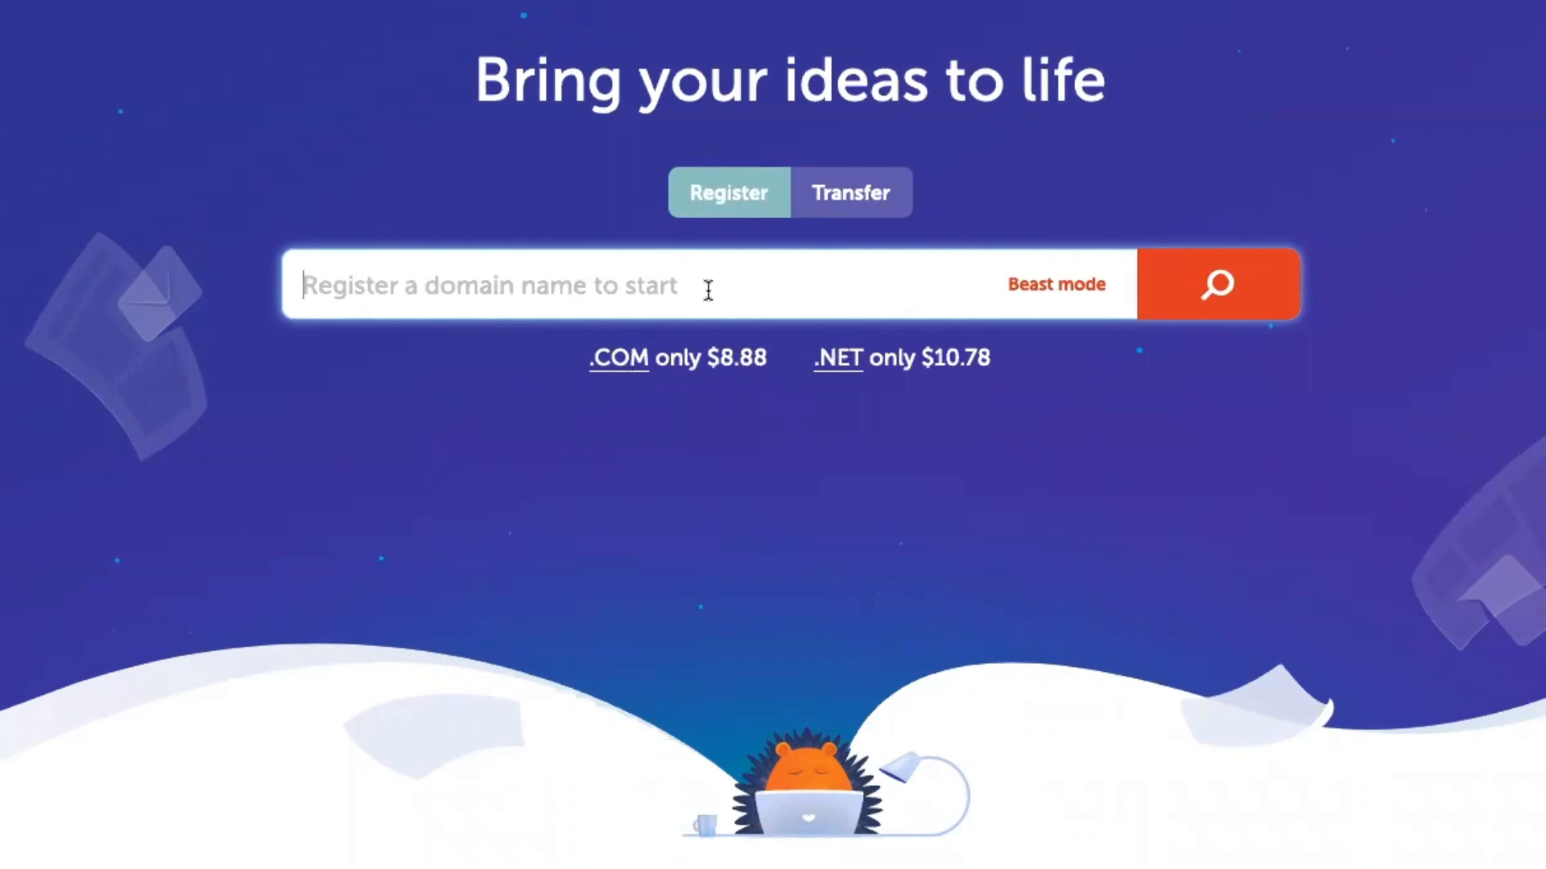
# Step: Search Namecheap for 'keyword' and browse results: keyword.co premium, keyword.com registered since 1997
pyautogui.write('keyword')
pyautogui.press('Return')
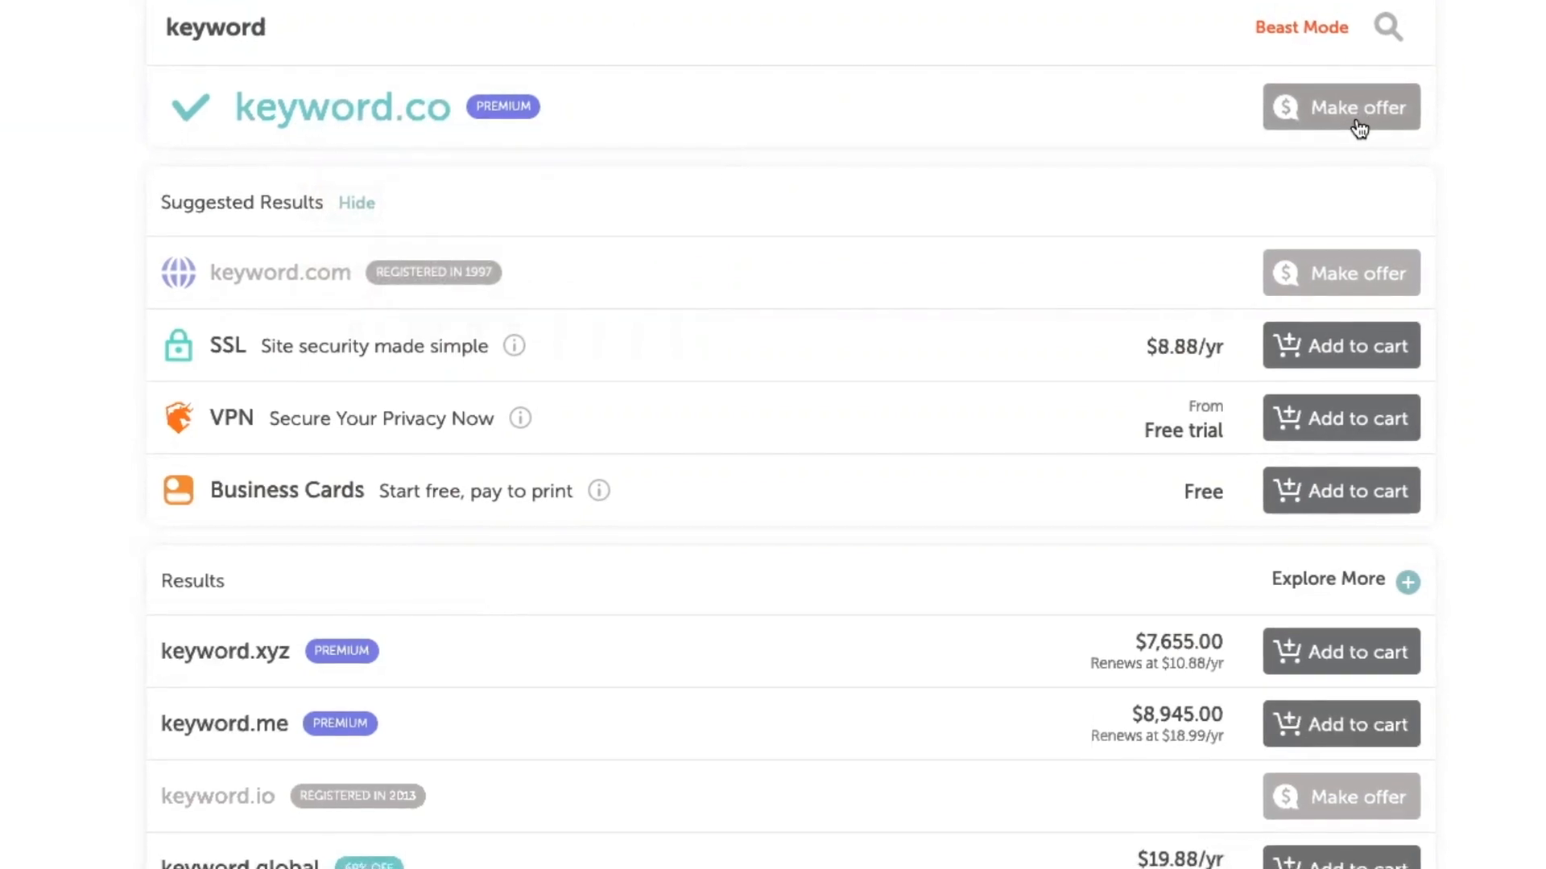
pyautogui.moveTo(573, 119)
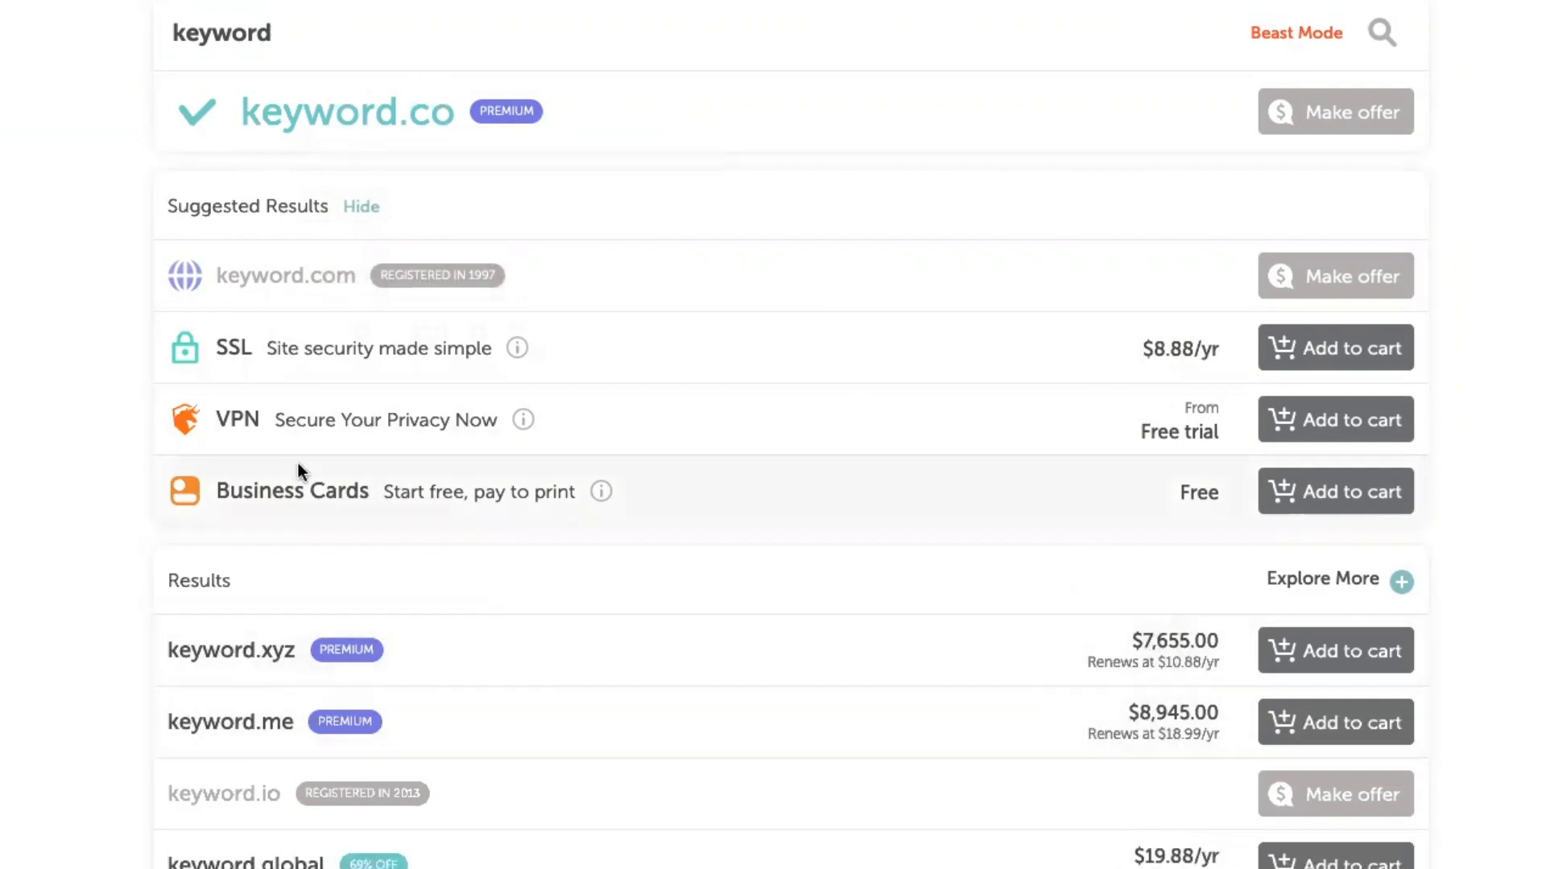
pyautogui.scroll(-1, 746, 693)
pyautogui.scroll(-1, 745, 692)
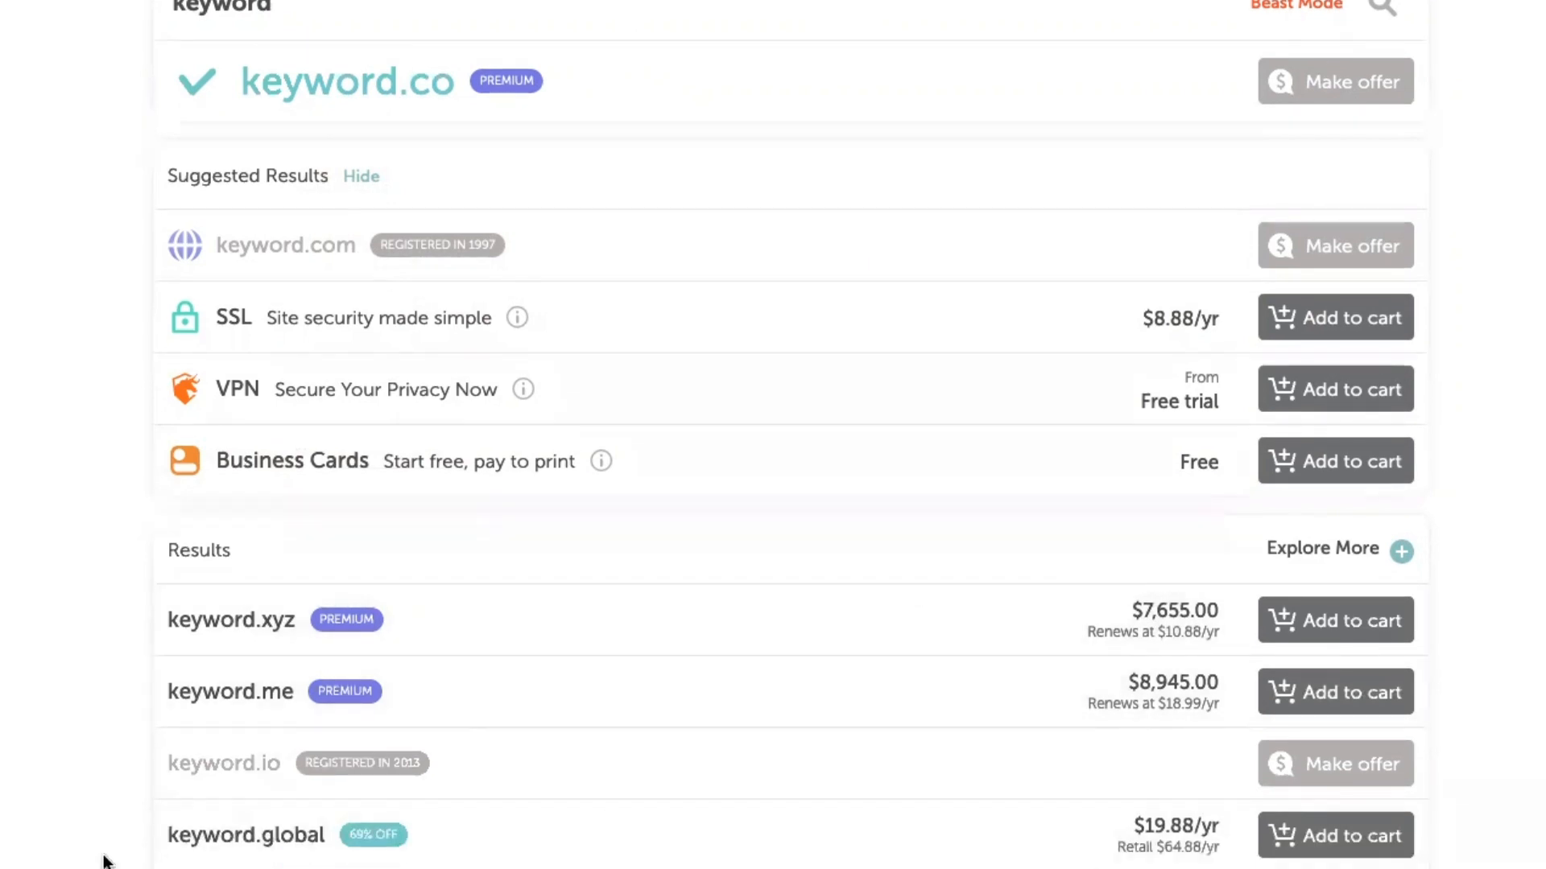
pyautogui.scroll(-2, 359, 862)
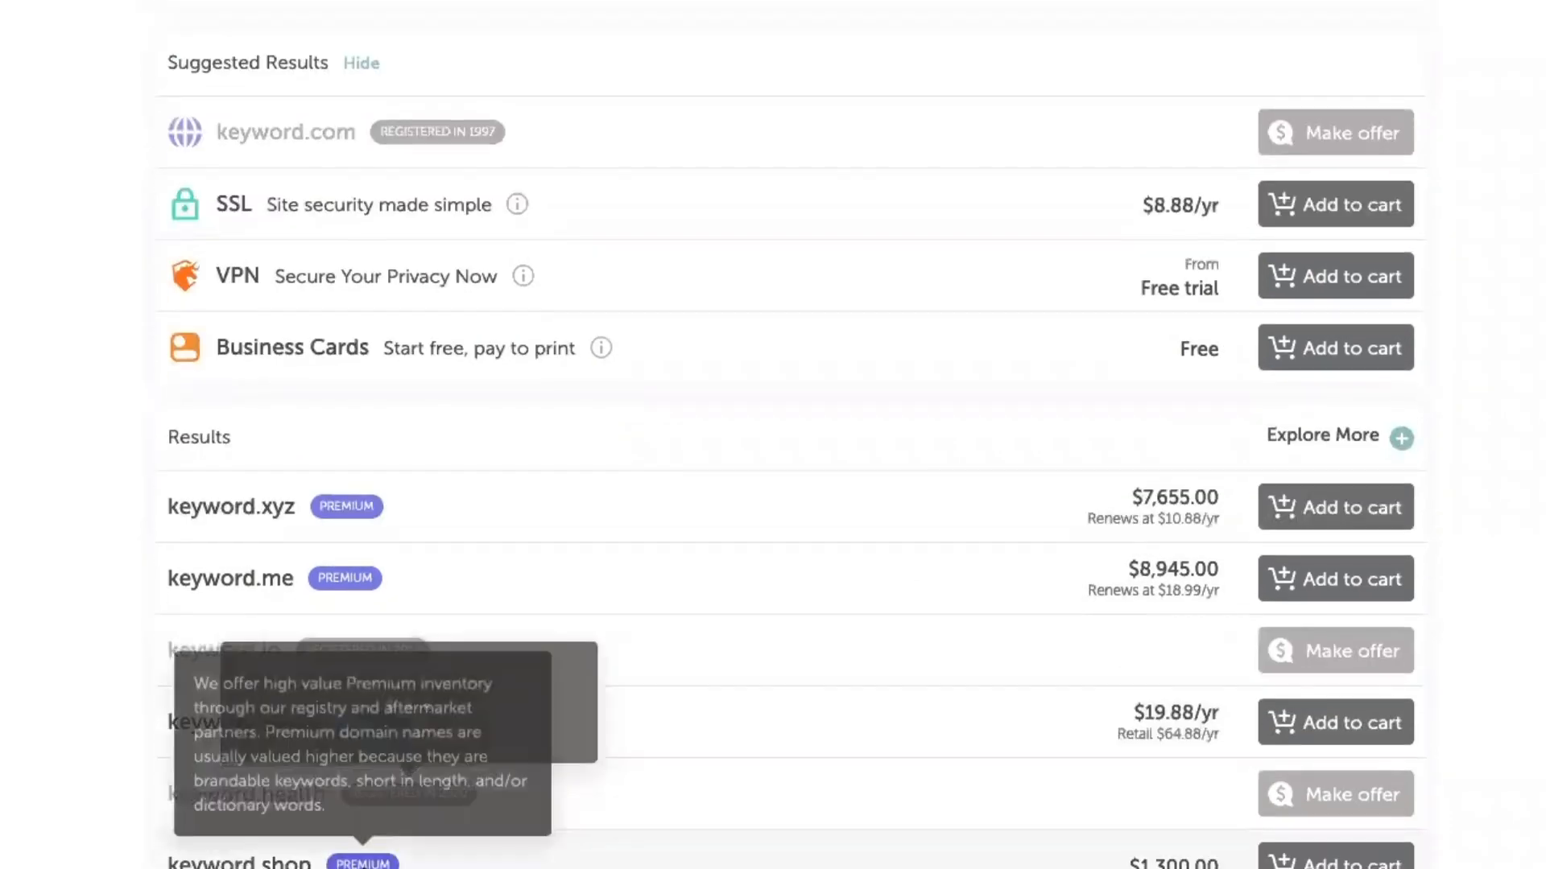
pyautogui.scroll(-2, 360, 861)
pyautogui.scroll(-1, 791, 435)
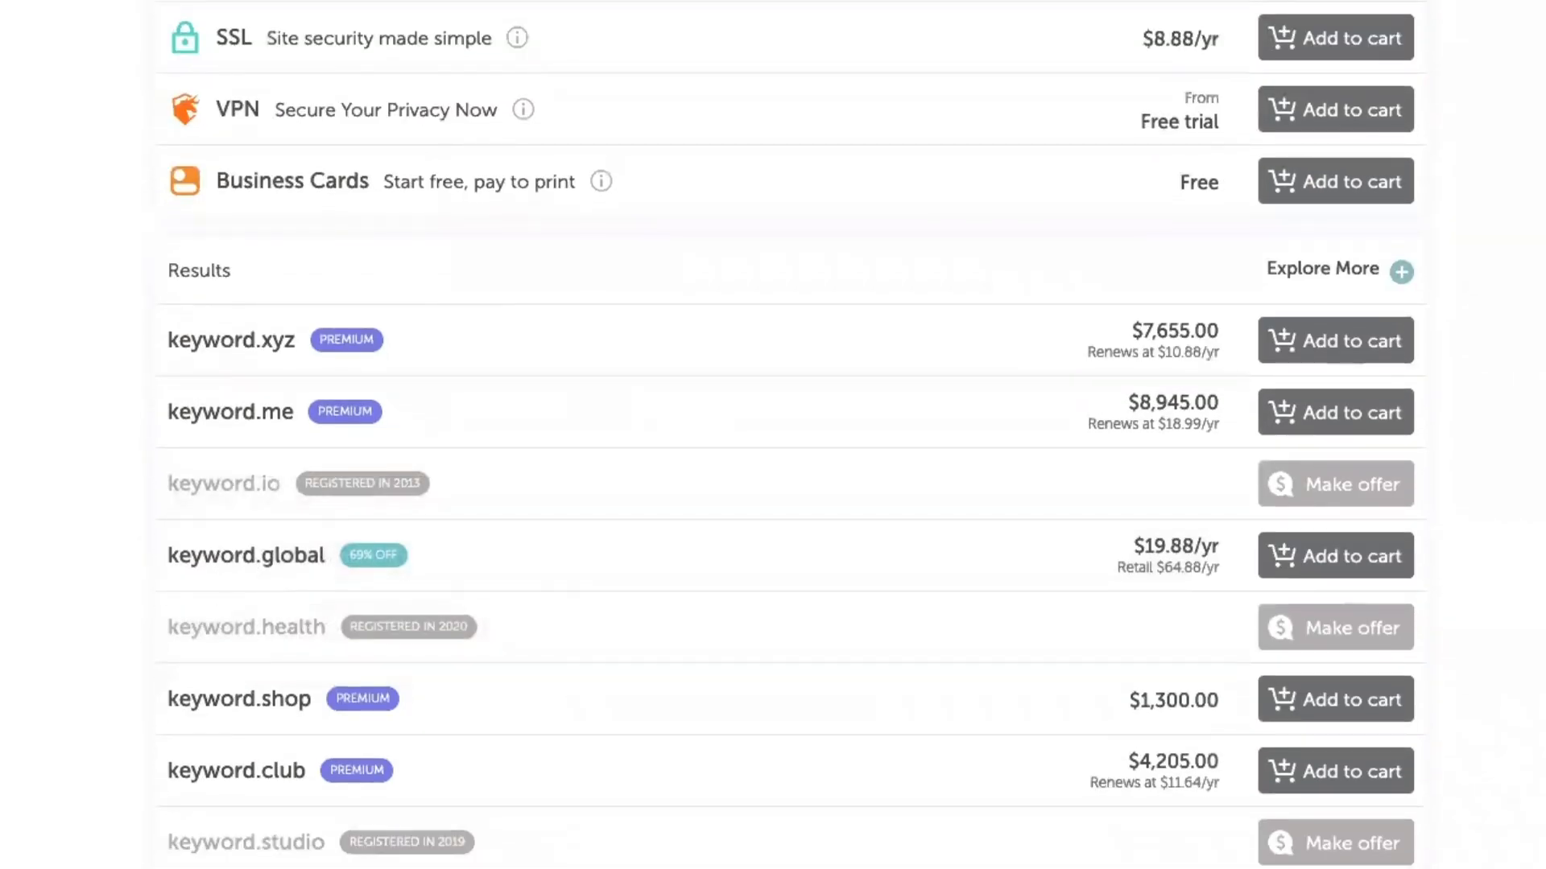
pyautogui.scroll(-2, 524, 182)
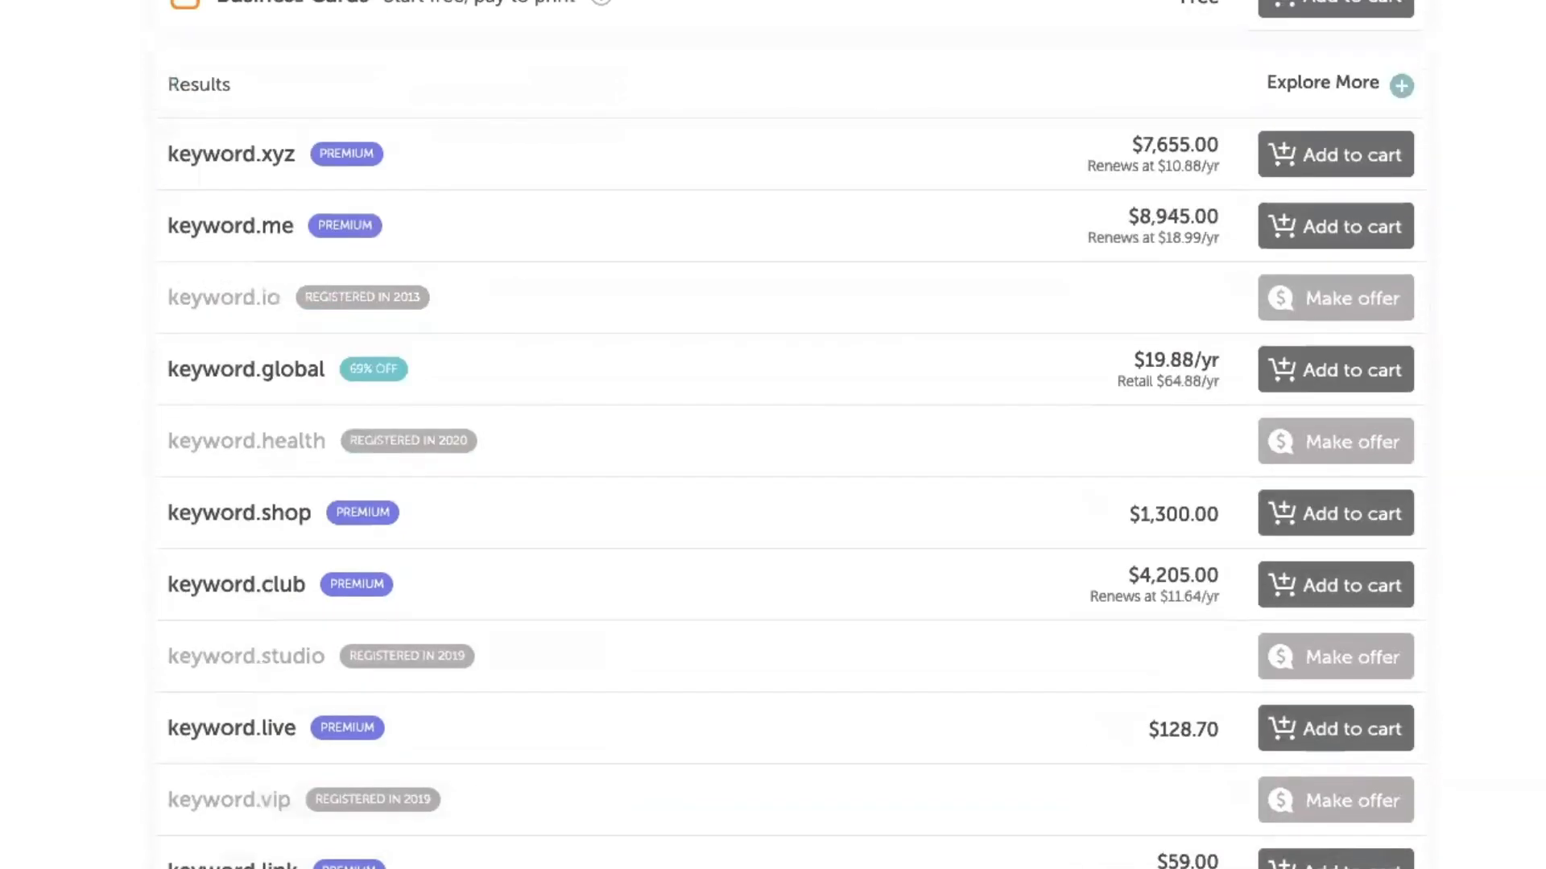
pyautogui.scroll(6, 524, 182)
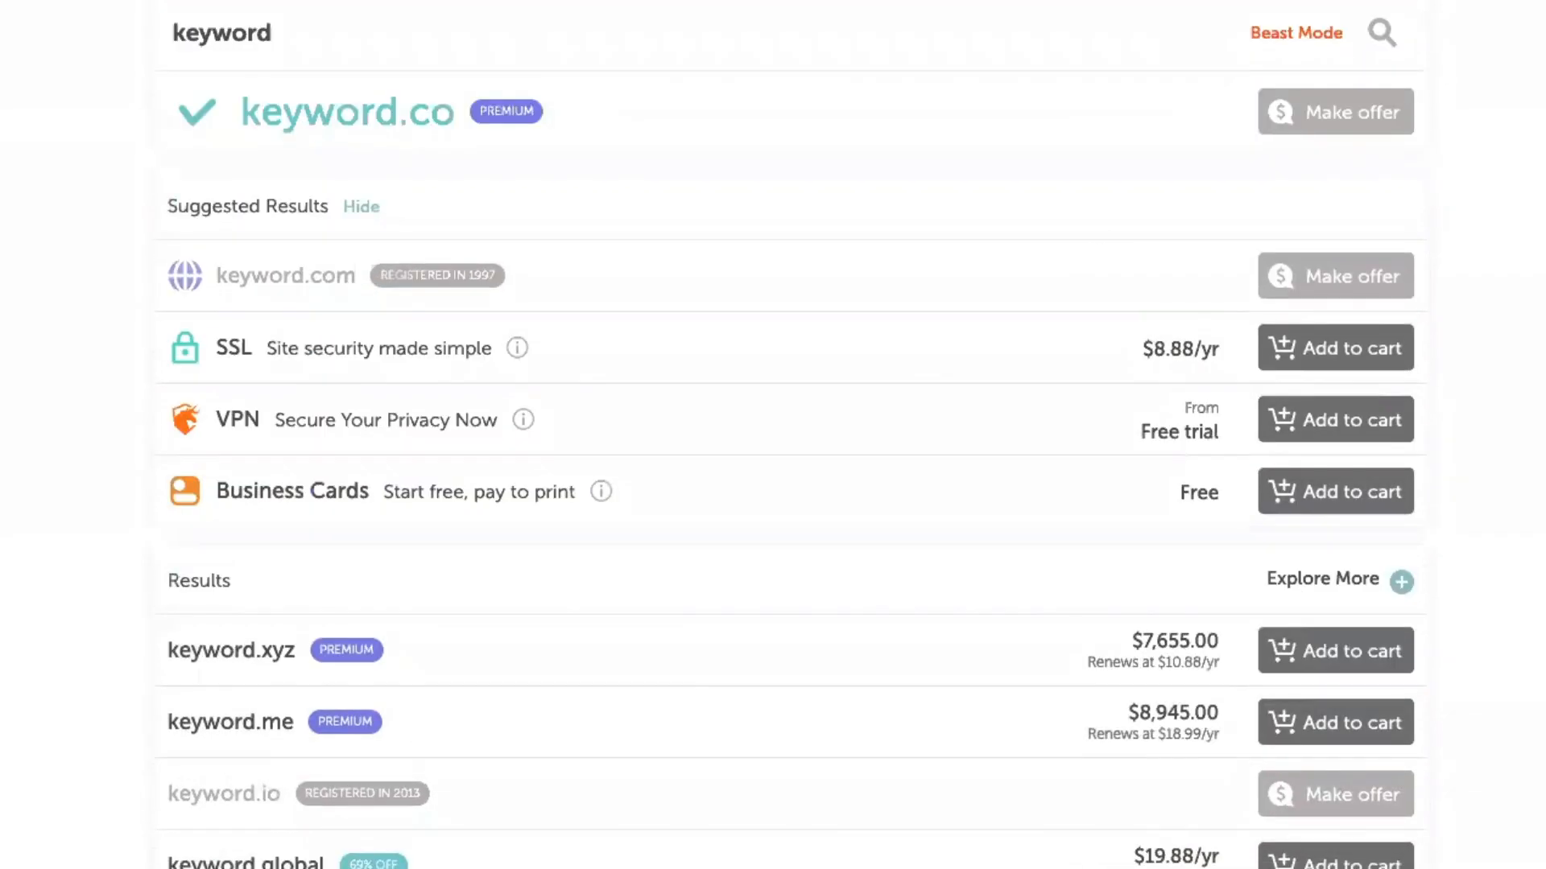
pyautogui.tripleClick(471, 30)
# Step: Search for grc339 and add grc339.com to the cart at $8.88/yr
pyautogui.write('grc')
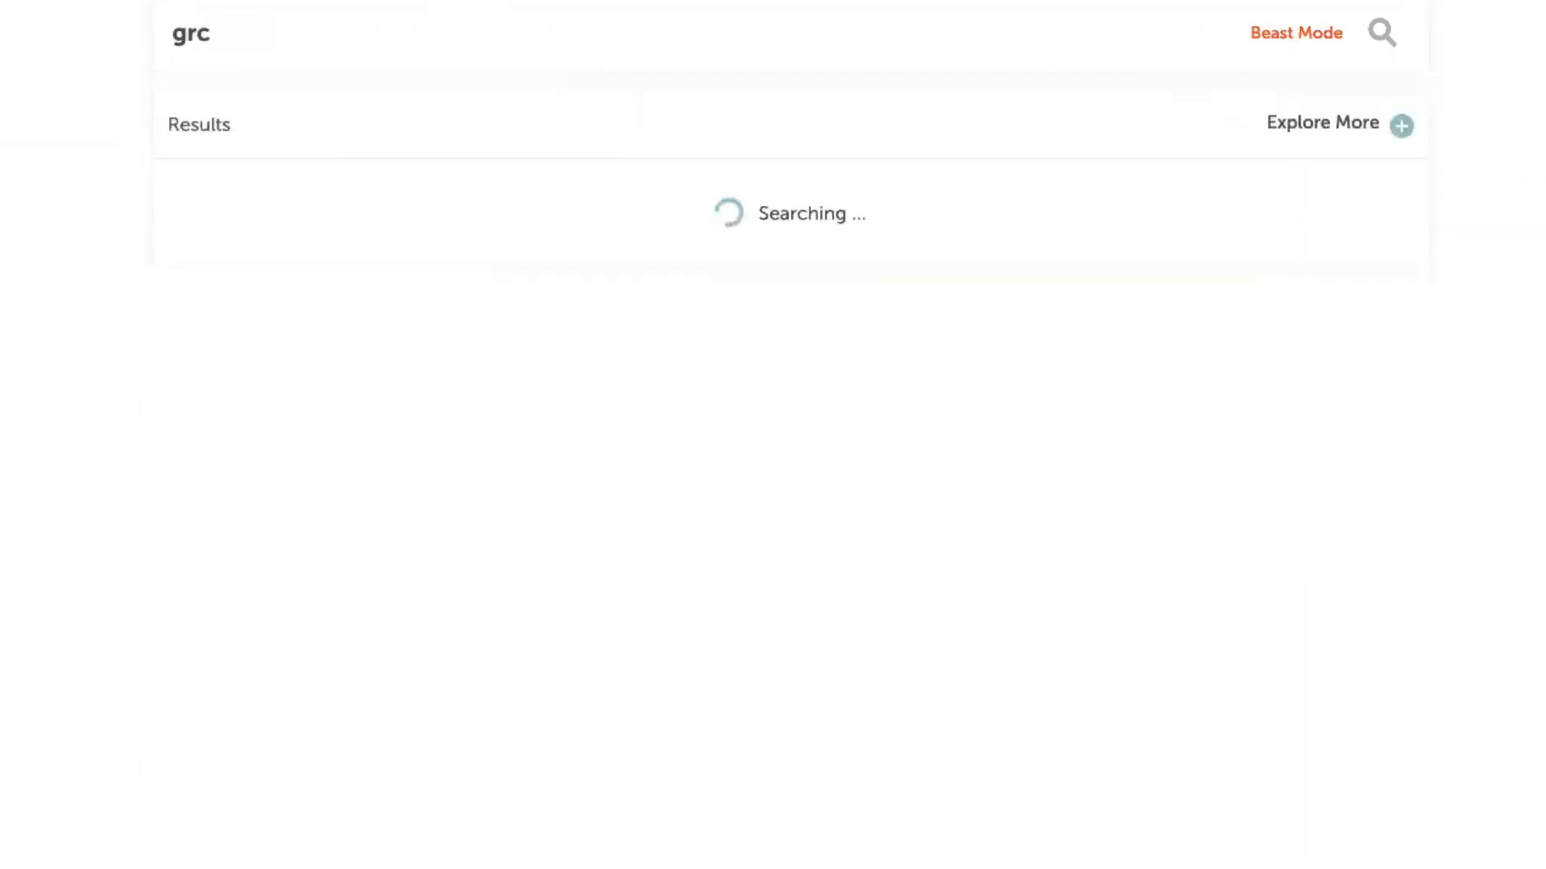
pyautogui.write('339')
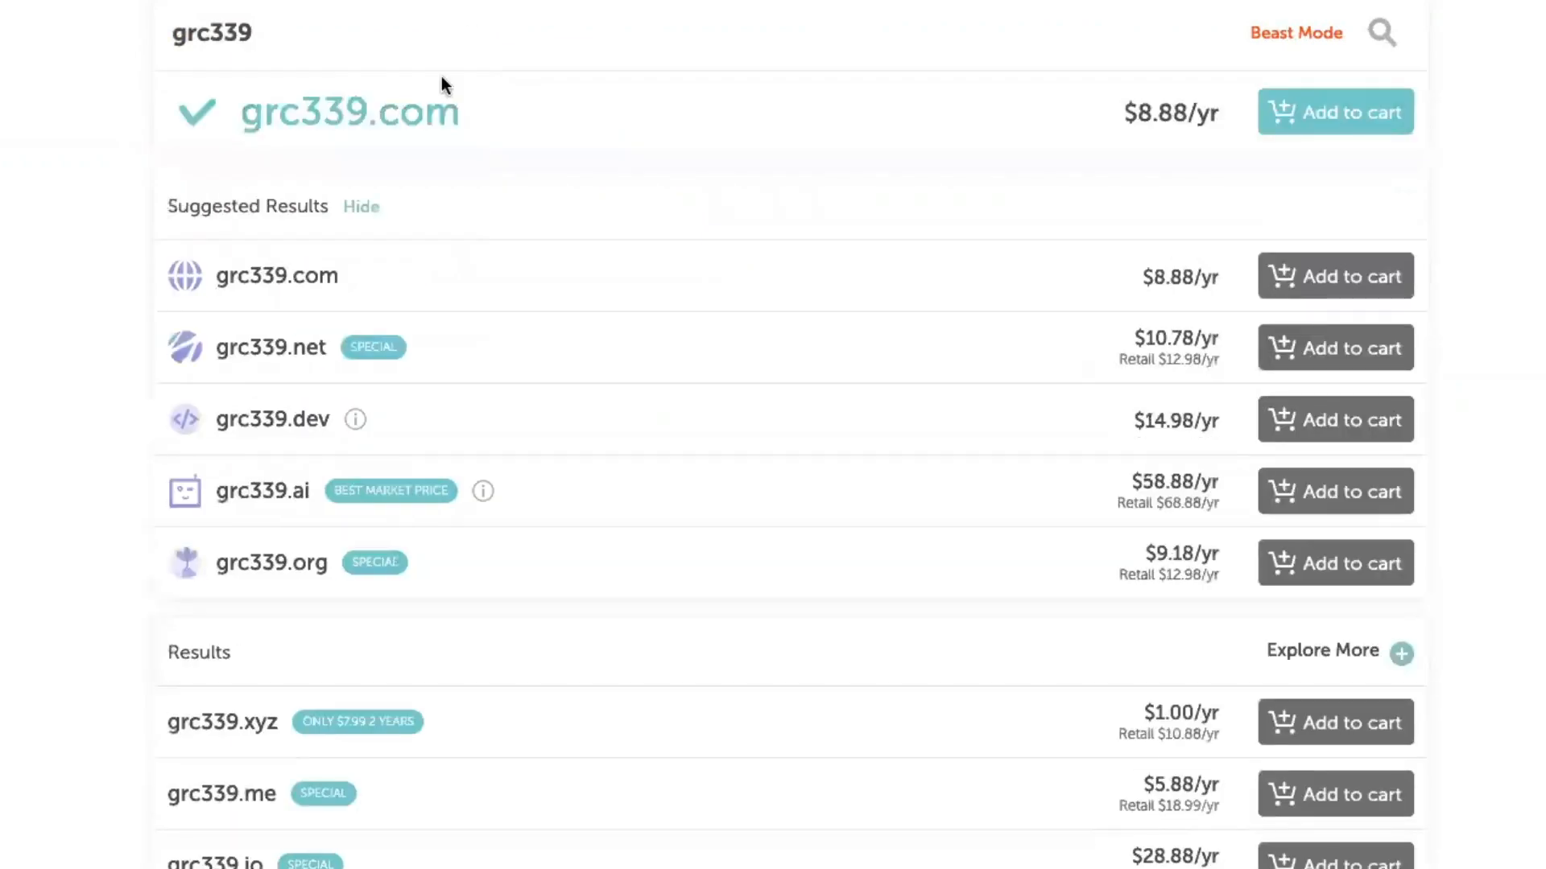
pyautogui.moveTo(516, 118); pyautogui.dragTo(265, 113)
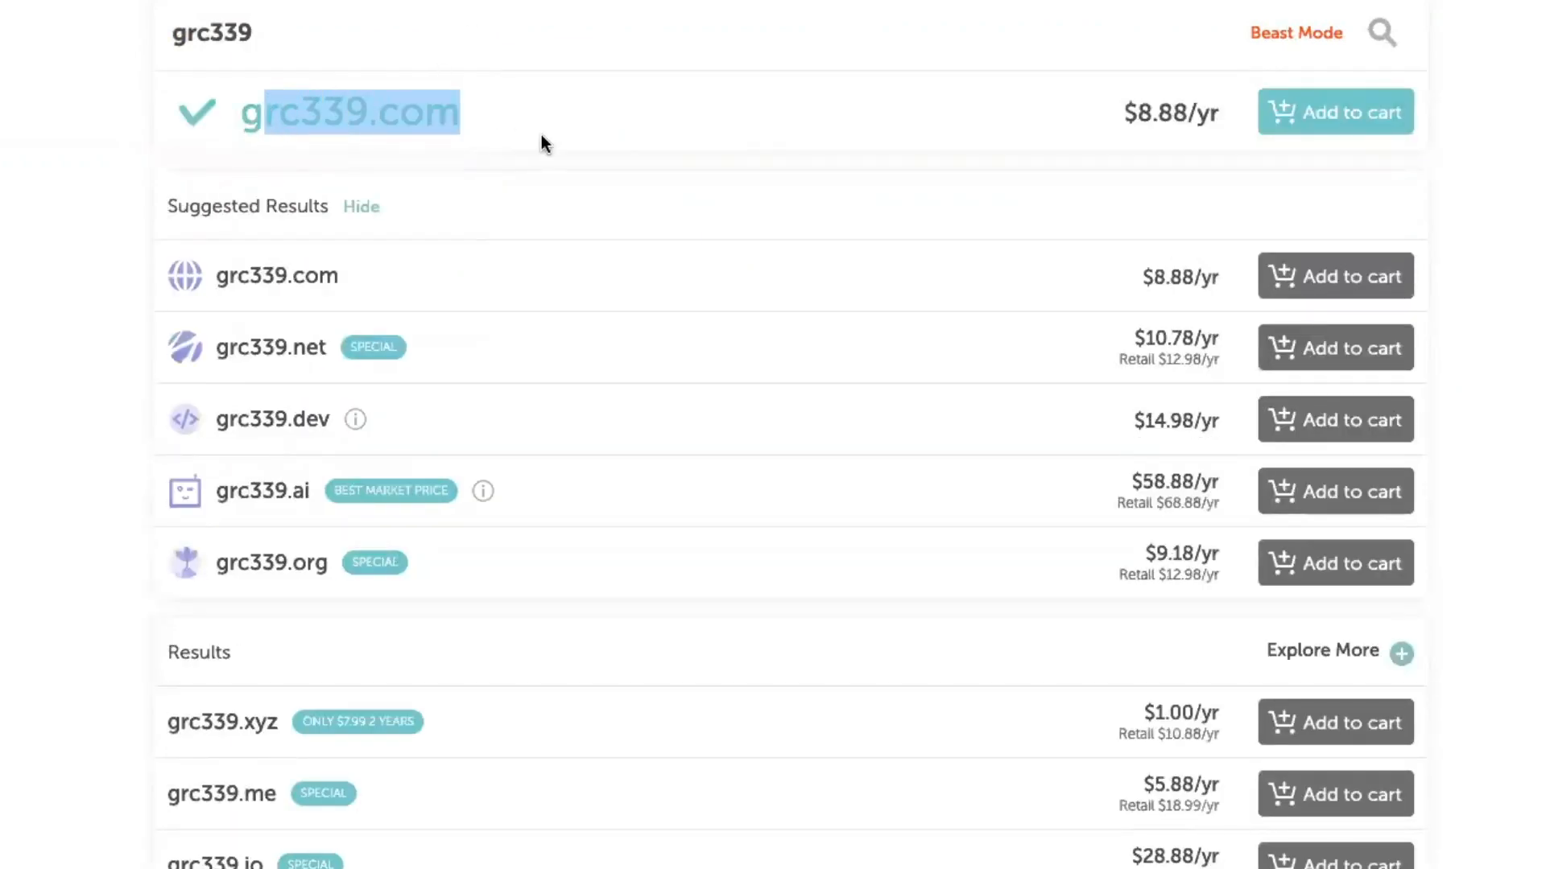
pyautogui.click(1330, 113)
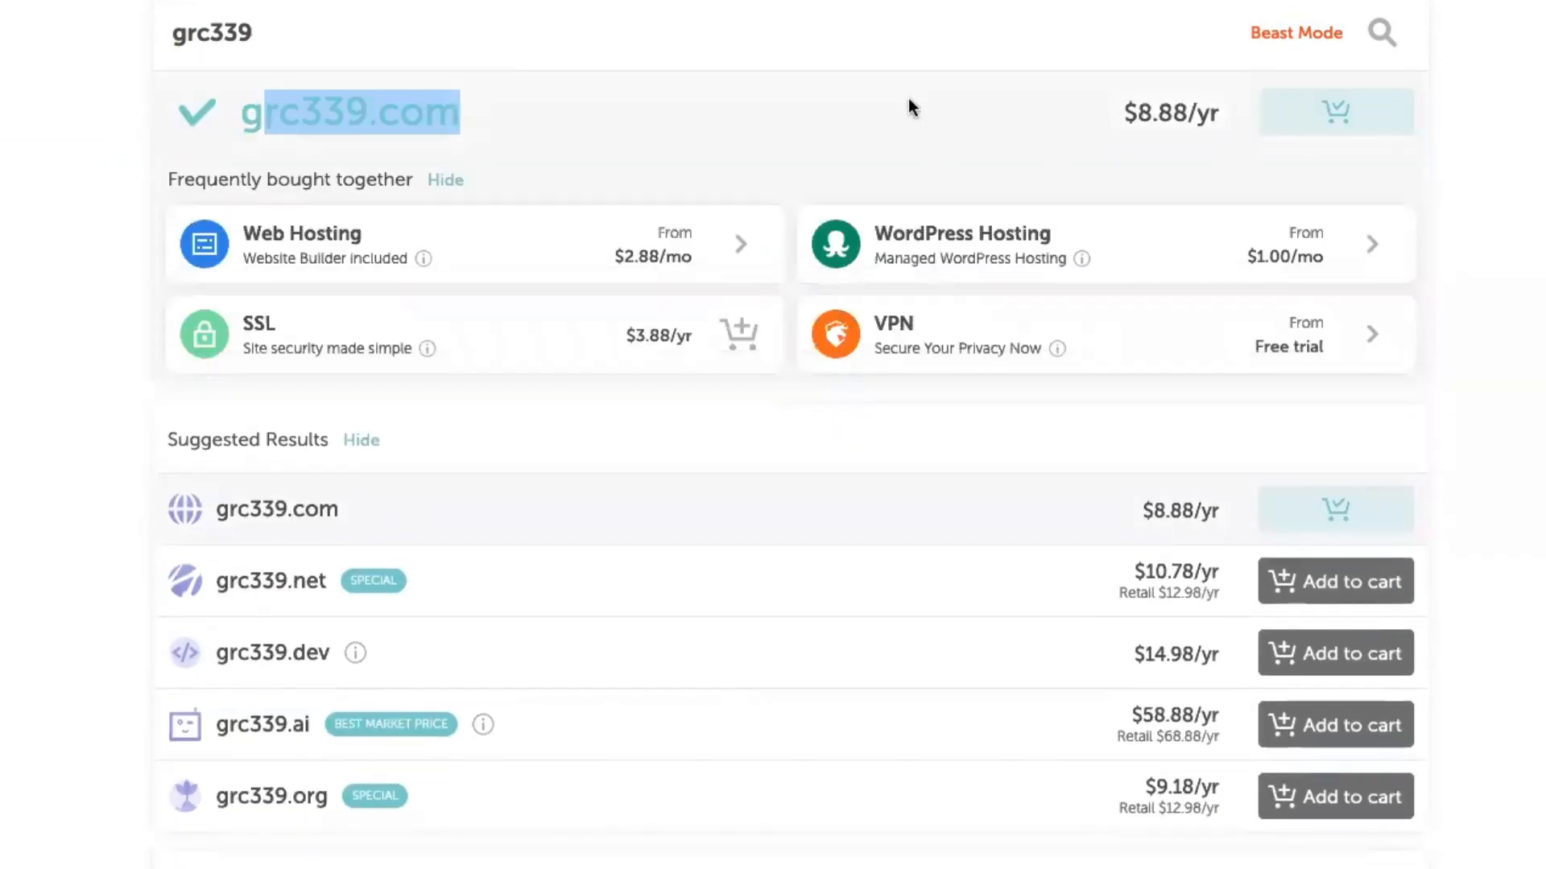
# Step: Show the web hosting plans for the domain and compare monthly versus yearly pricing
pyautogui.click(525, 249)
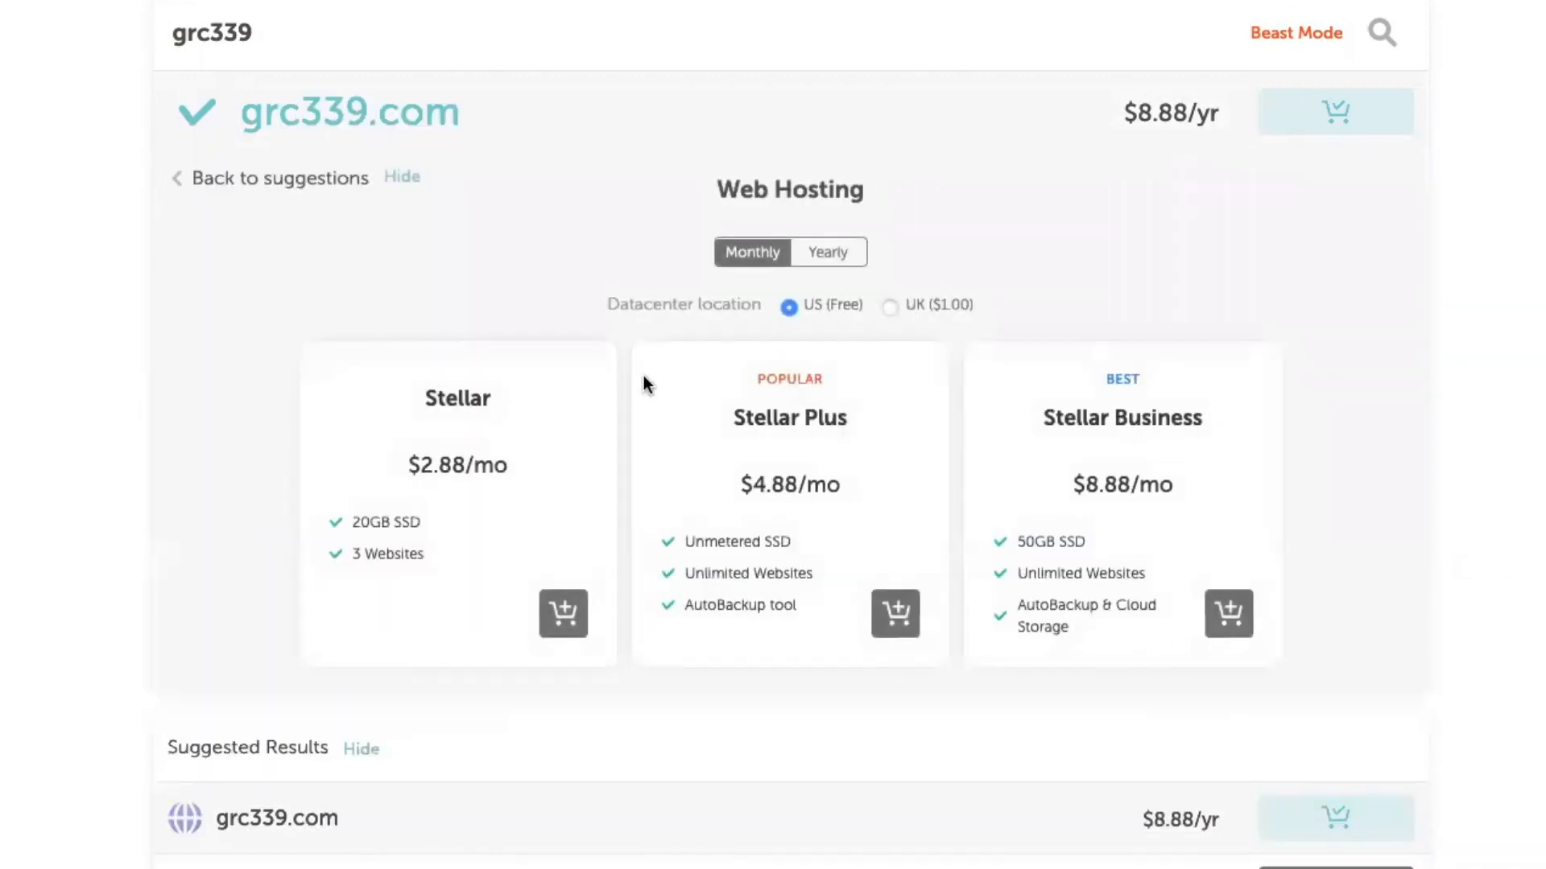
pyautogui.click(815, 256)
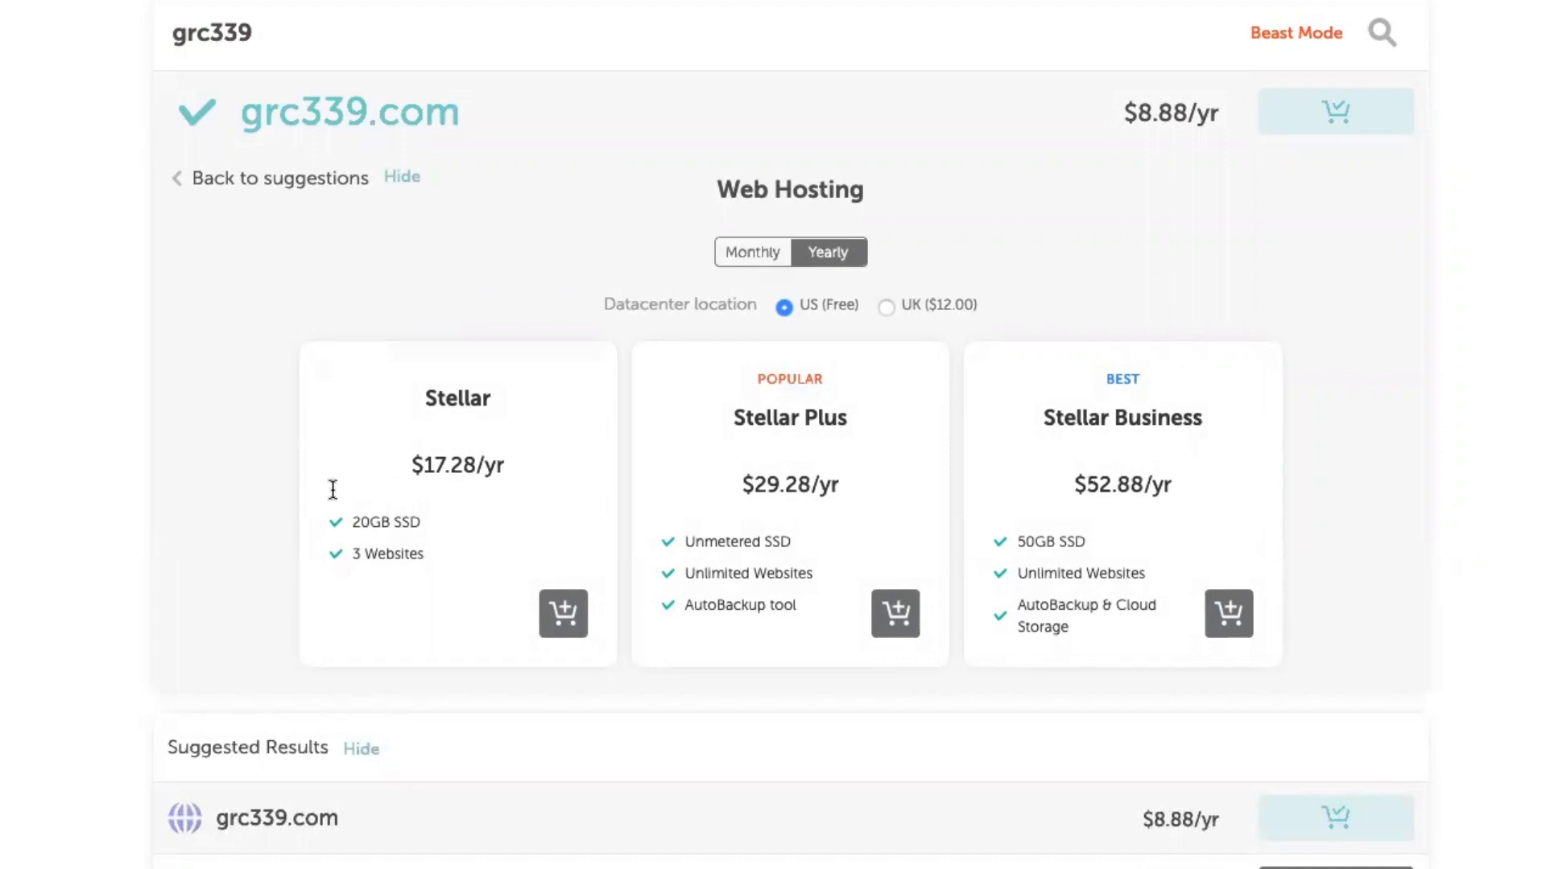
pyautogui.click(771, 256)
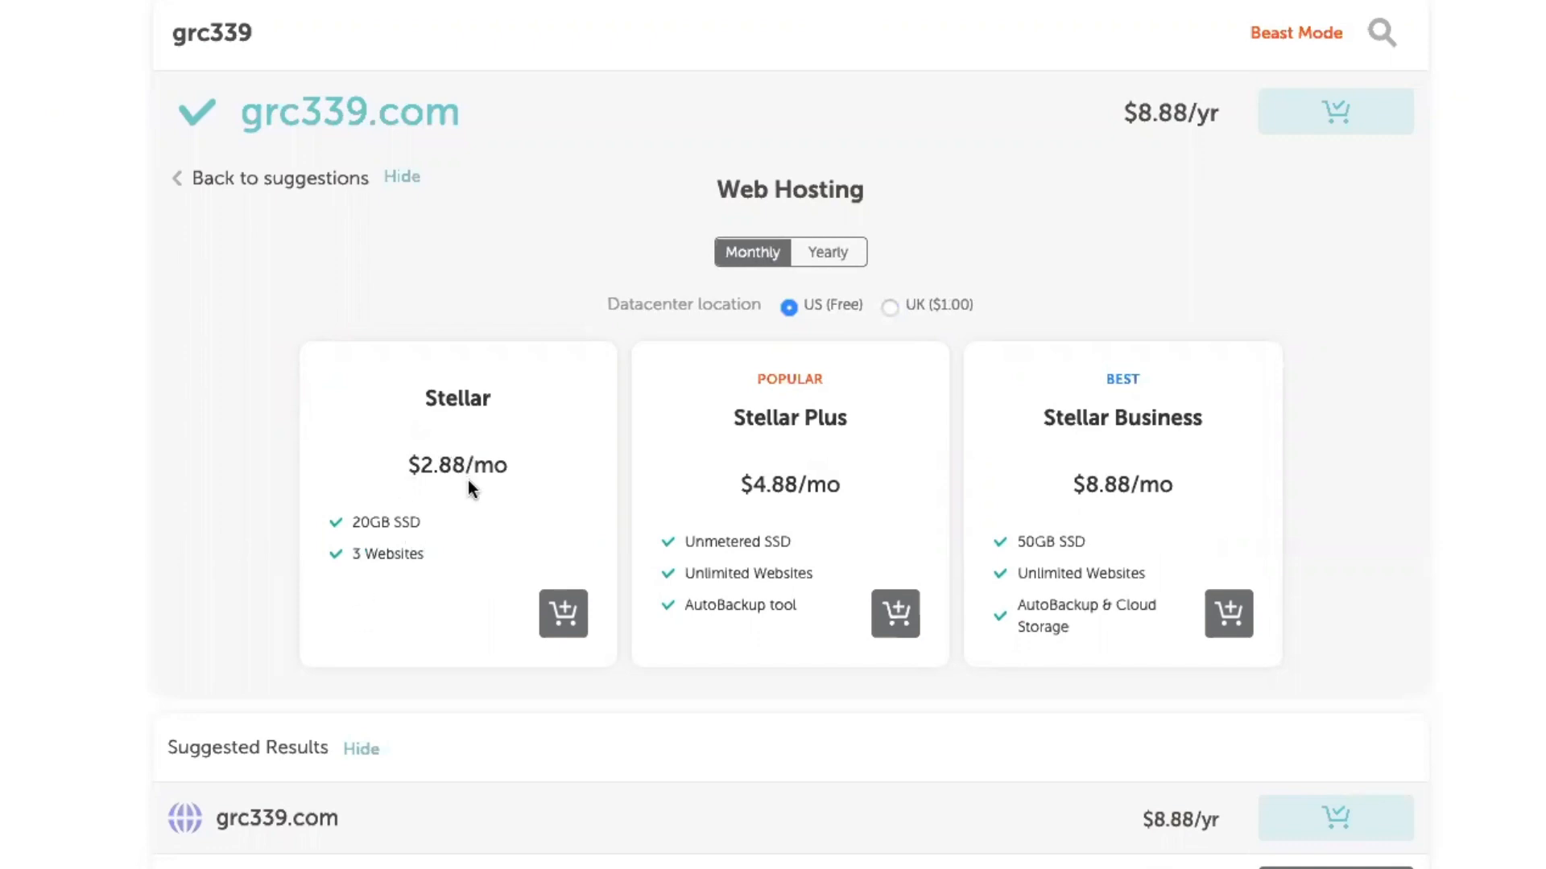
pyautogui.click(821, 262)
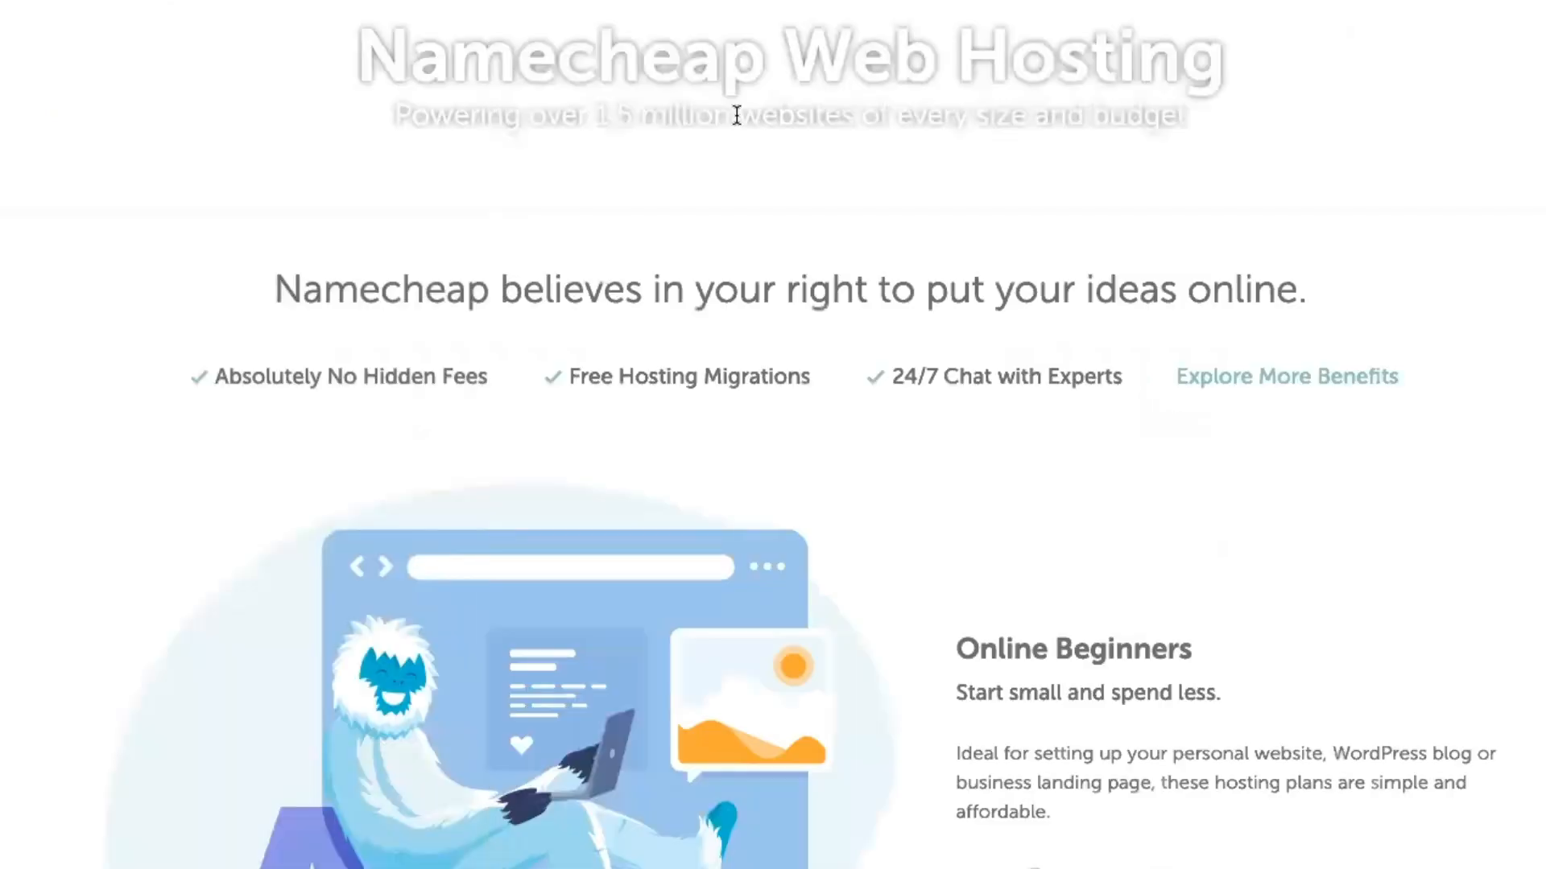
# Step: Go to the Shared Hosting plans page from the Stellar card
pyautogui.scroll(-20, 804, 331)
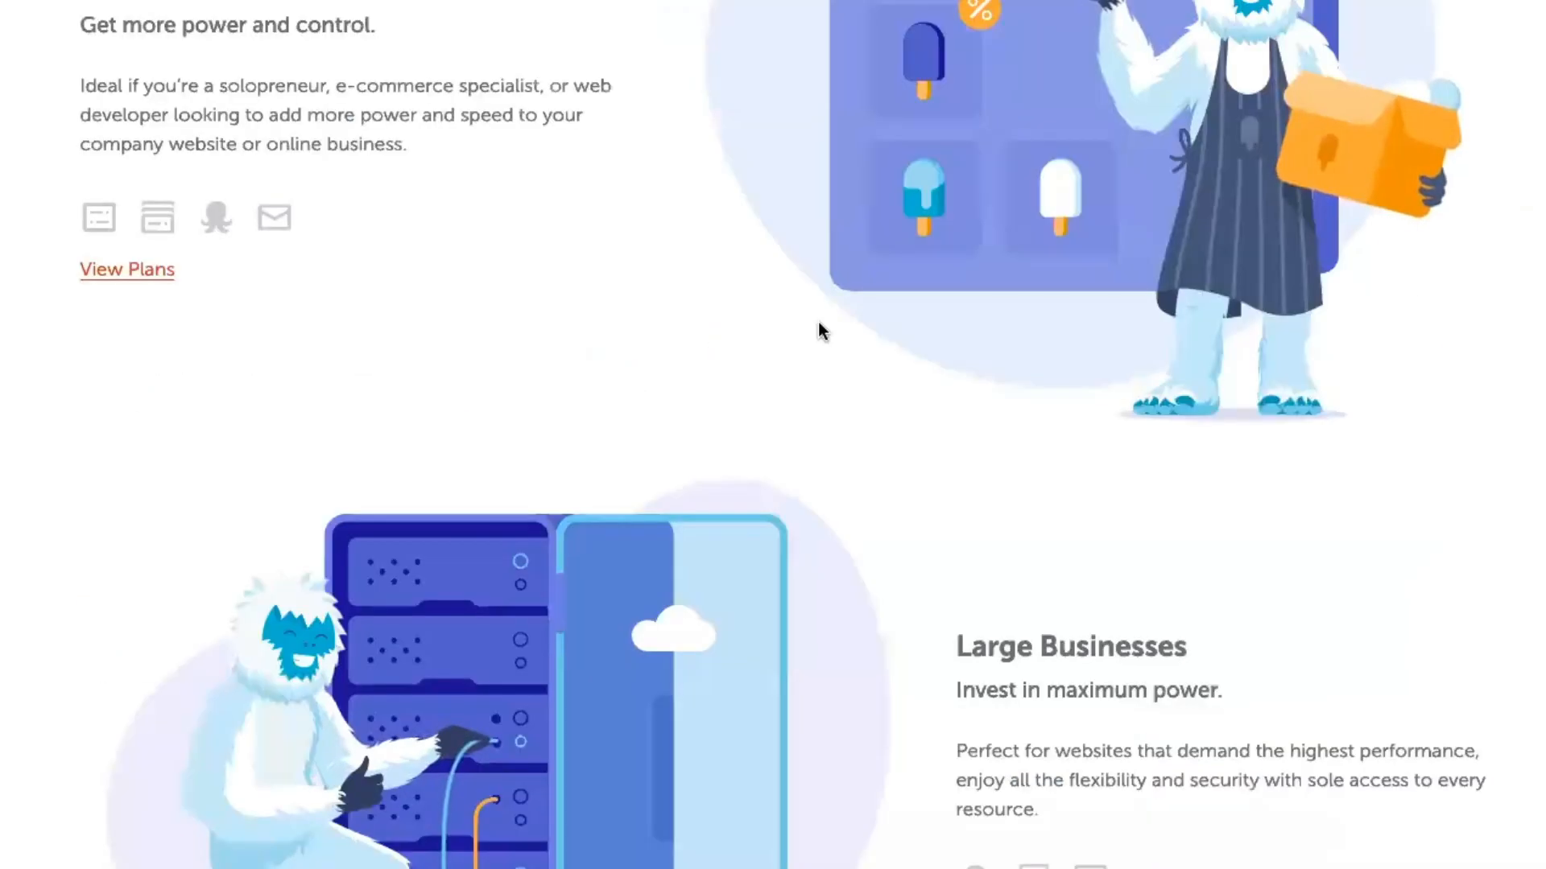
pyautogui.scroll(-18, 818, 326)
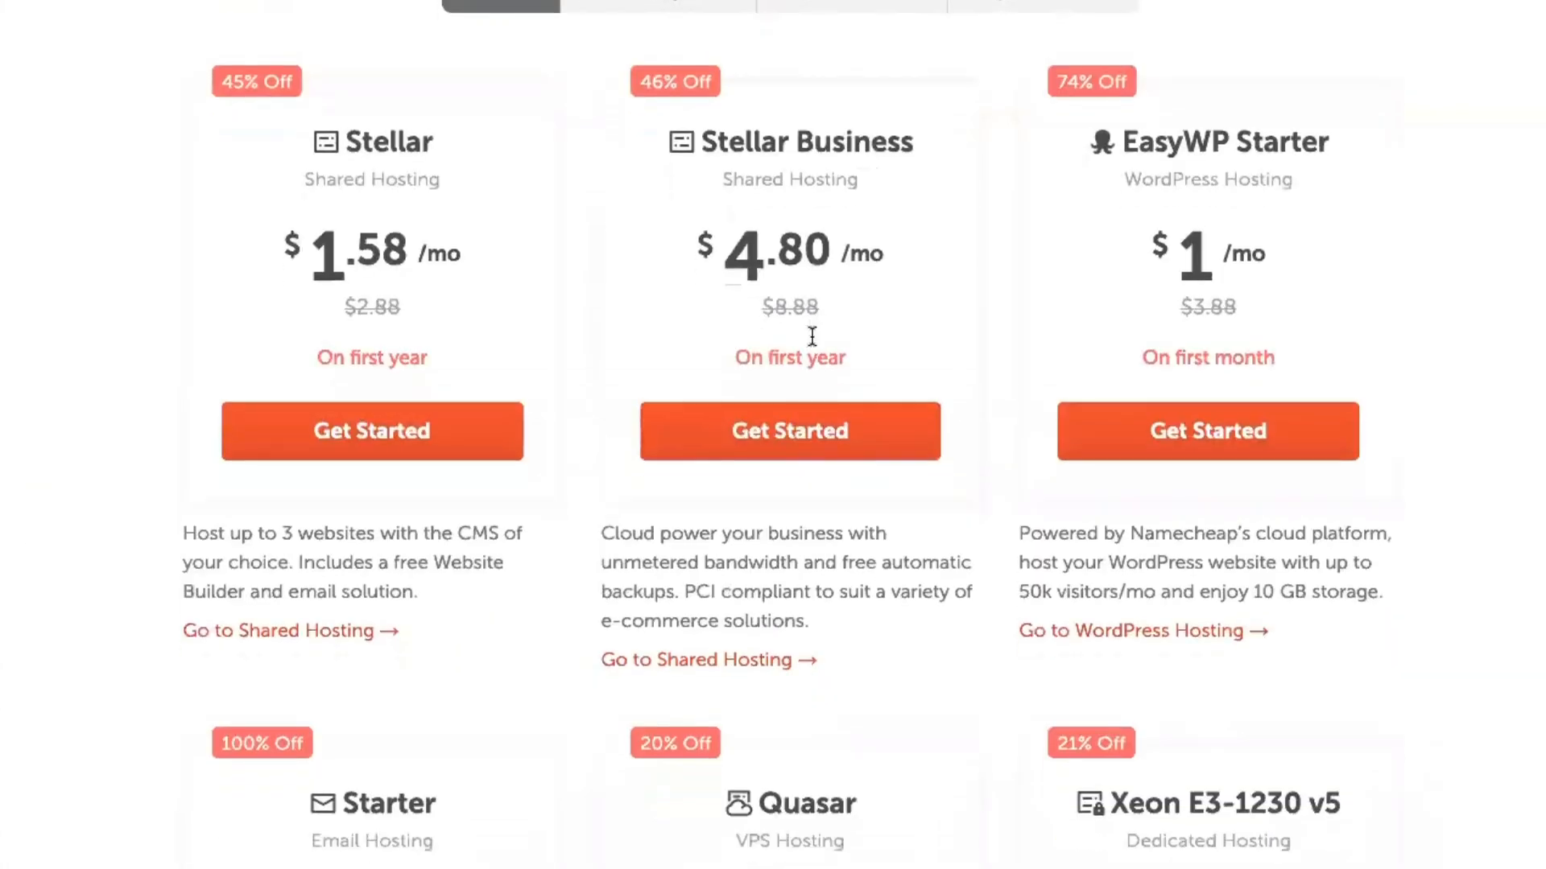
pyautogui.scroll(1, 697, 298)
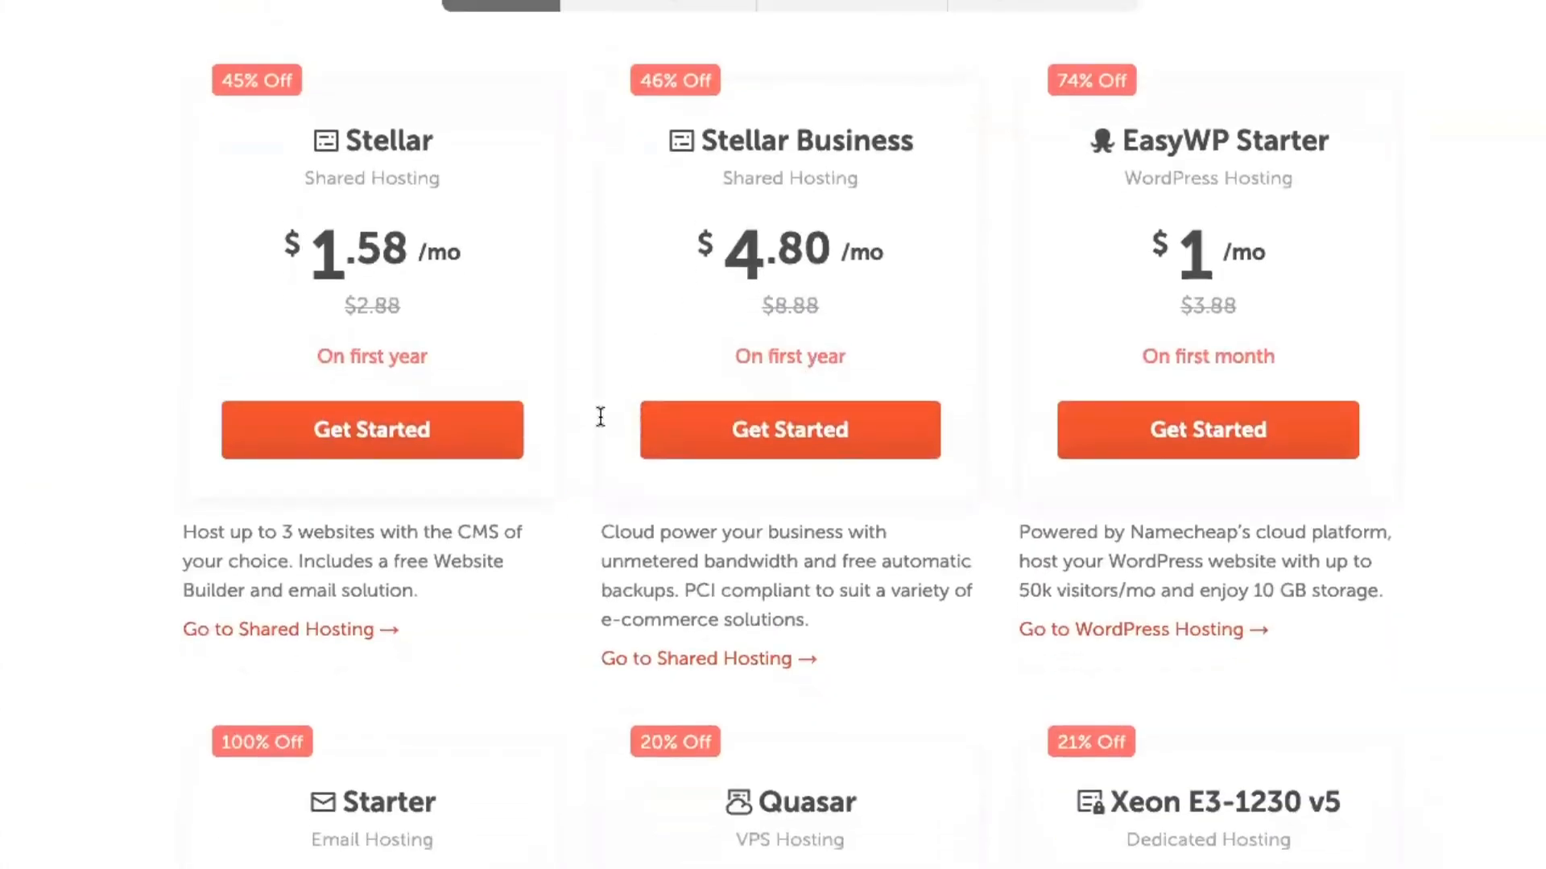
pyautogui.scroll(2, 518, 477)
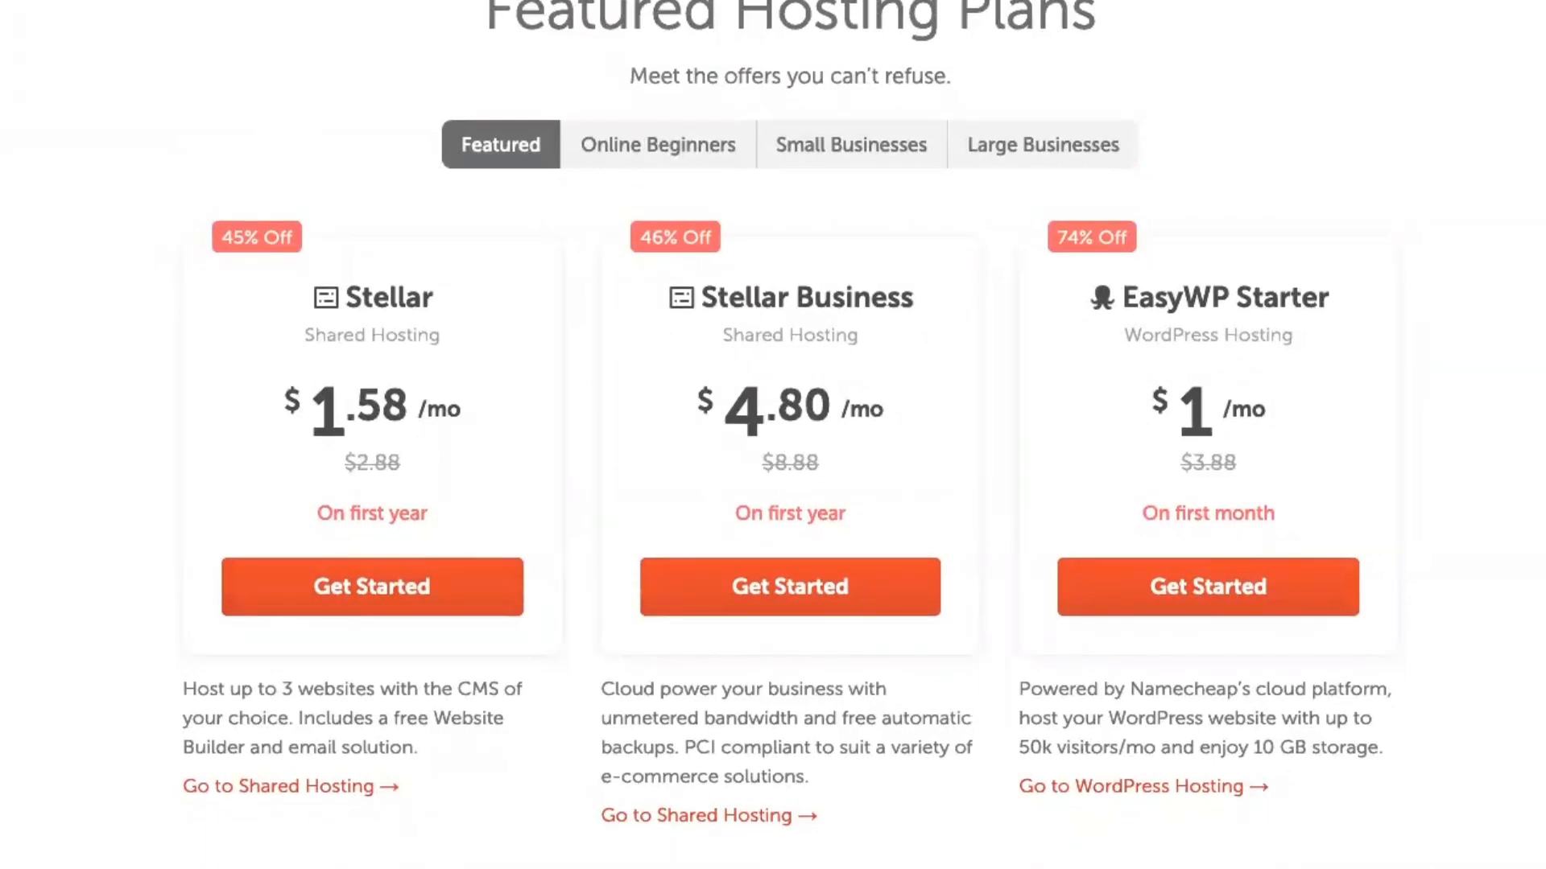
pyautogui.scroll(-1, 785, 435)
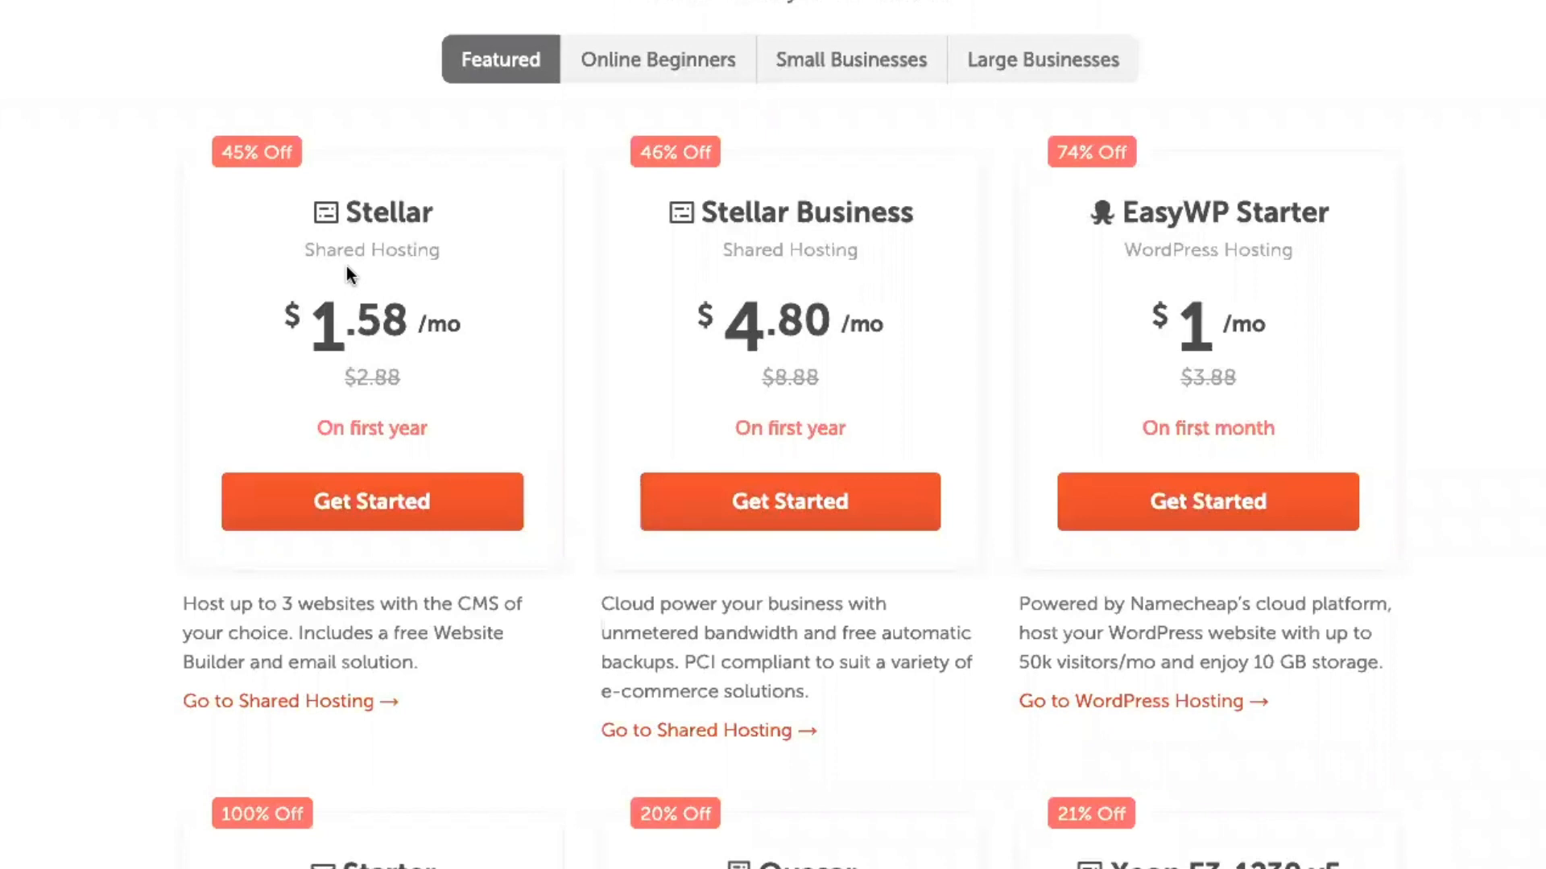
pyautogui.moveTo(302, 252); pyautogui.dragTo(460, 260)
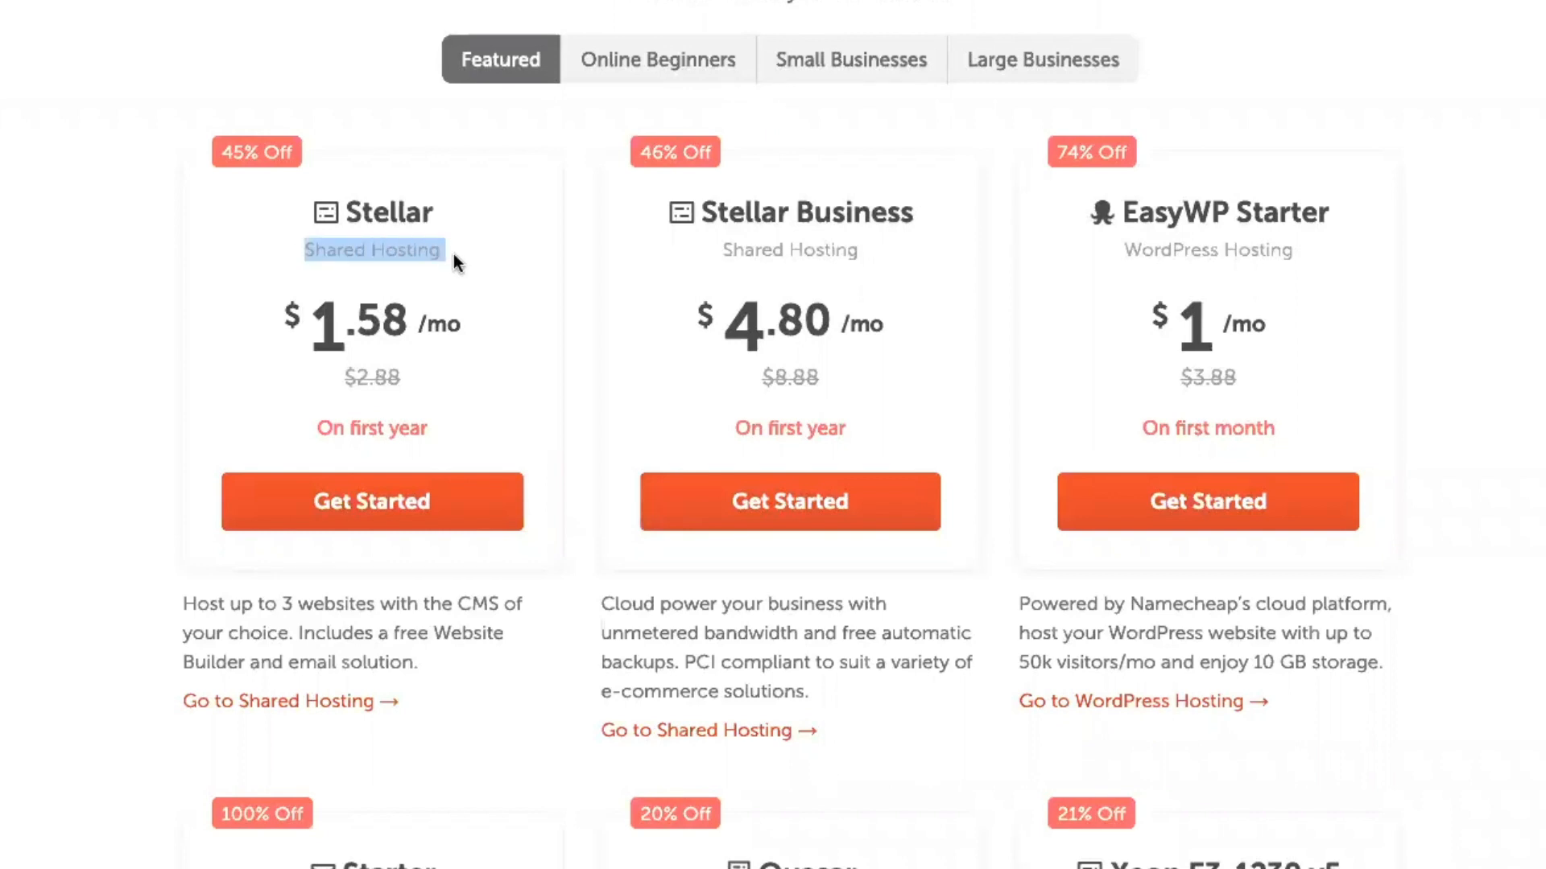
pyautogui.click(454, 256)
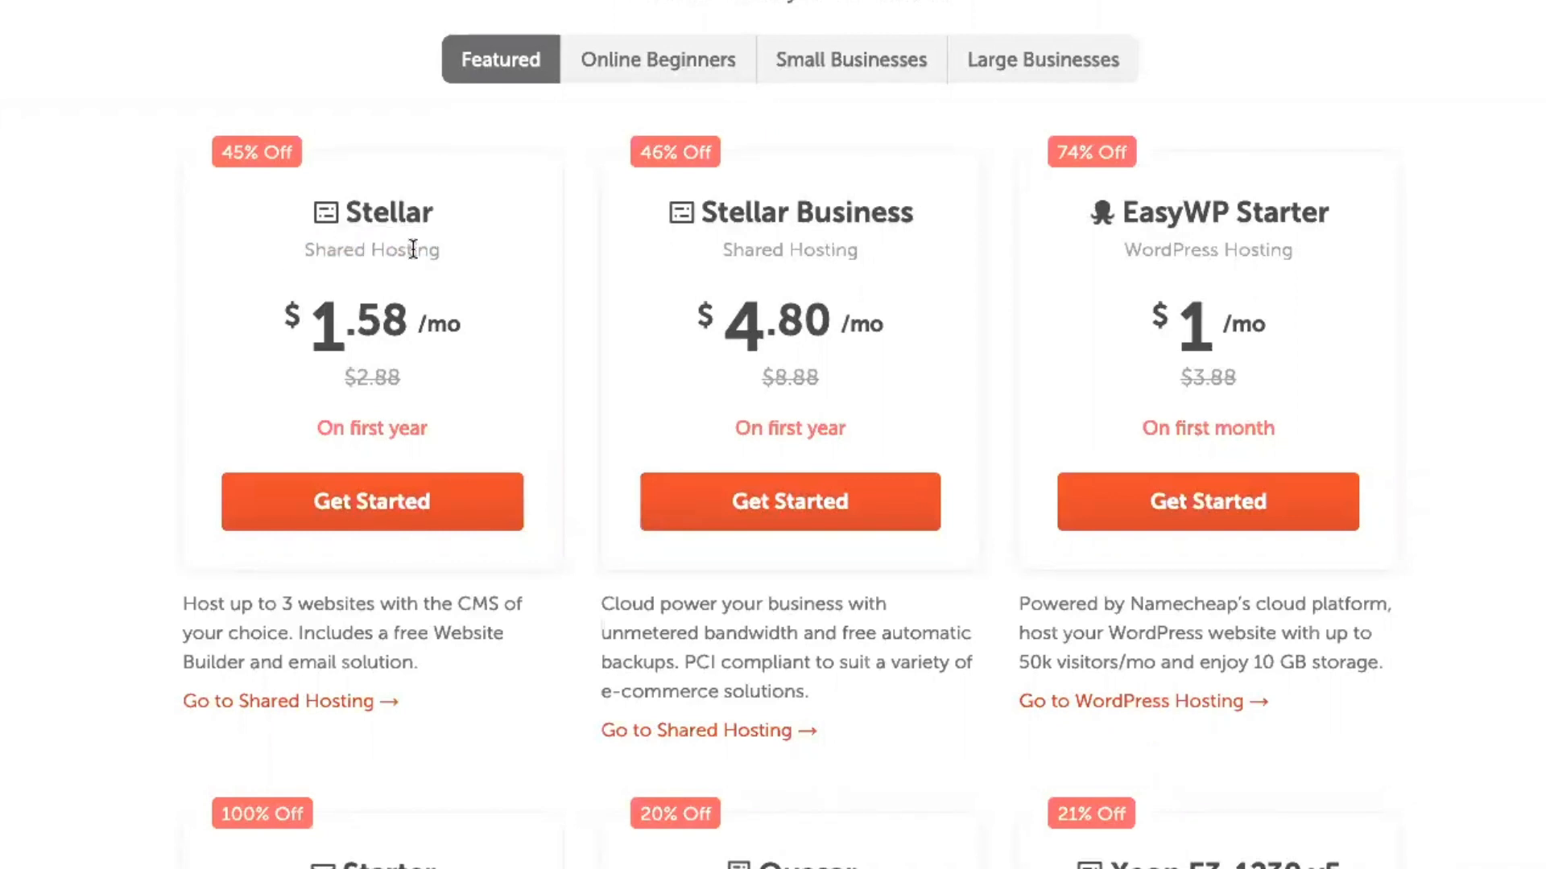
pyautogui.click(303, 706)
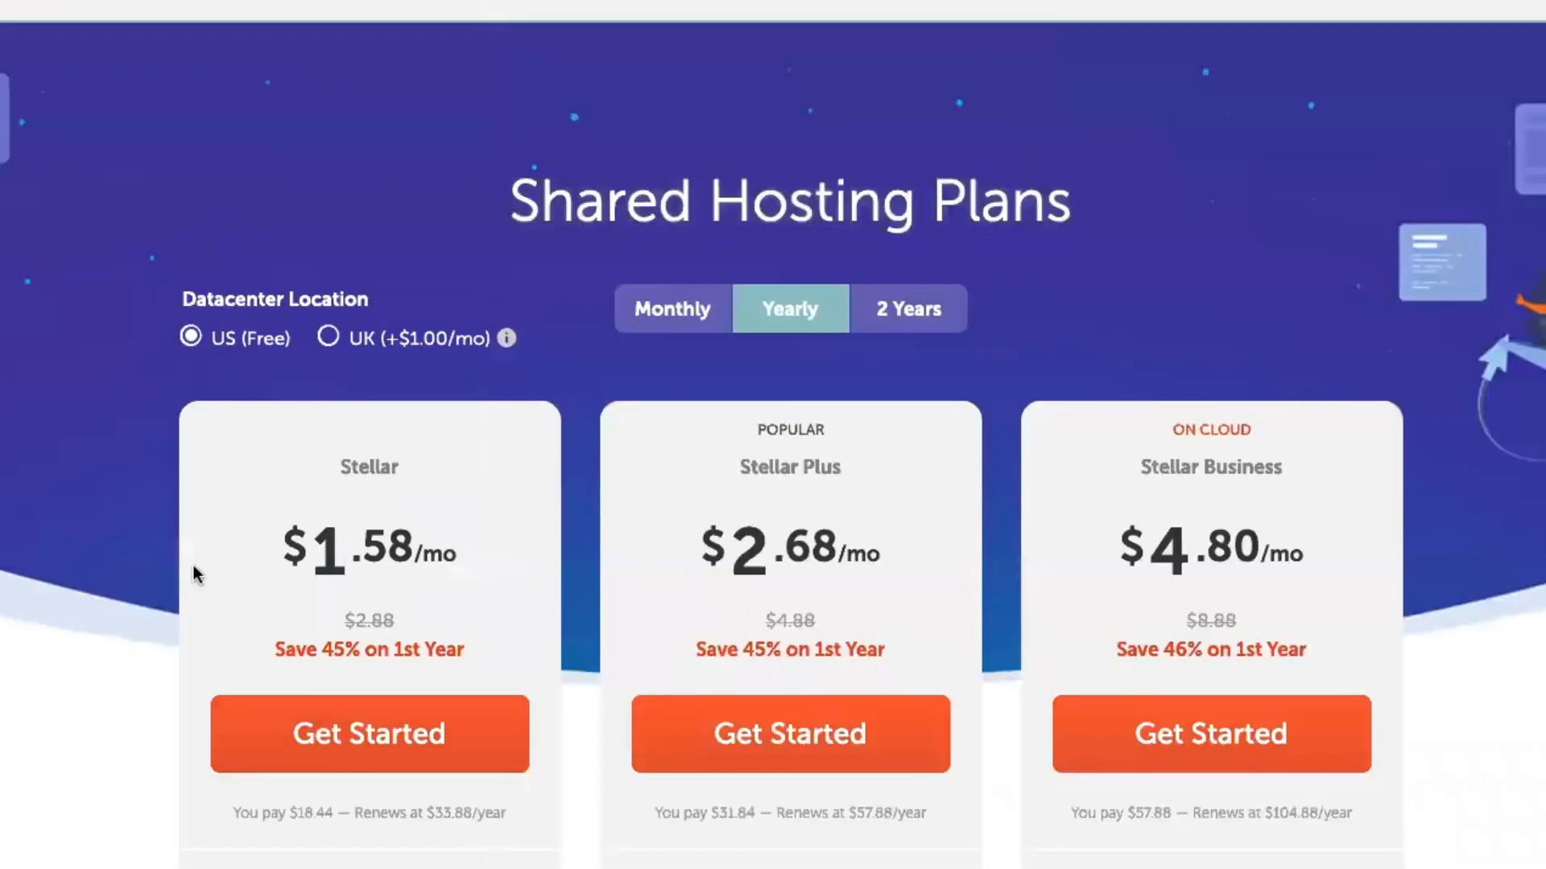
# Step: Compare Stellar ($1.58), Stellar Plus ($2.68) and Stellar Business ($4.80) yearly prices and included domains
pyautogui.scroll(-2, 153, 565)
pyautogui.scroll(-3, 153, 567)
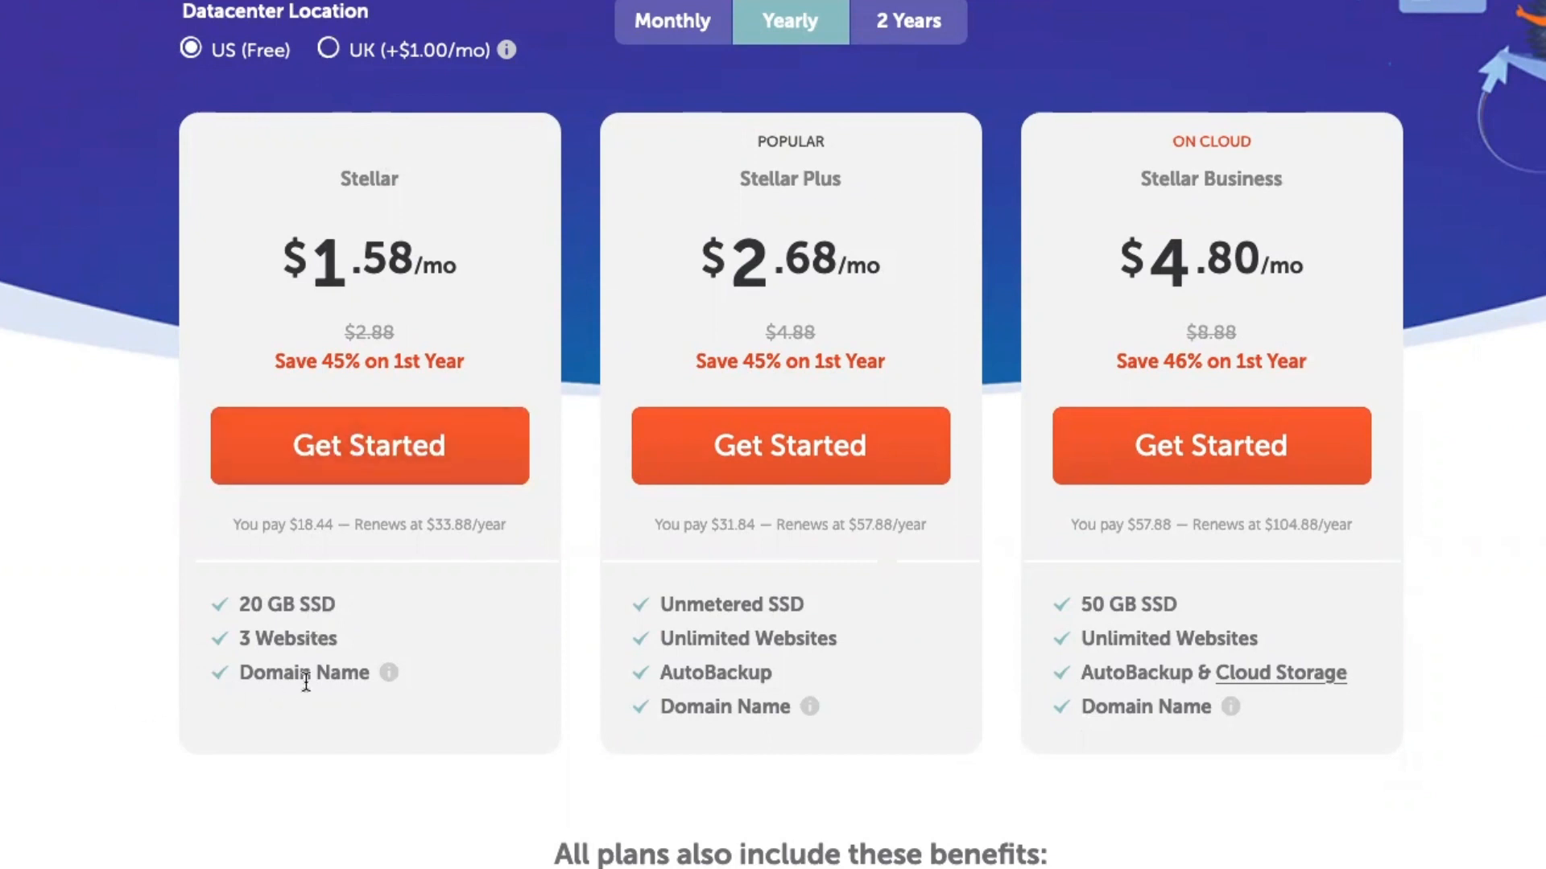
pyautogui.moveTo(388, 683)
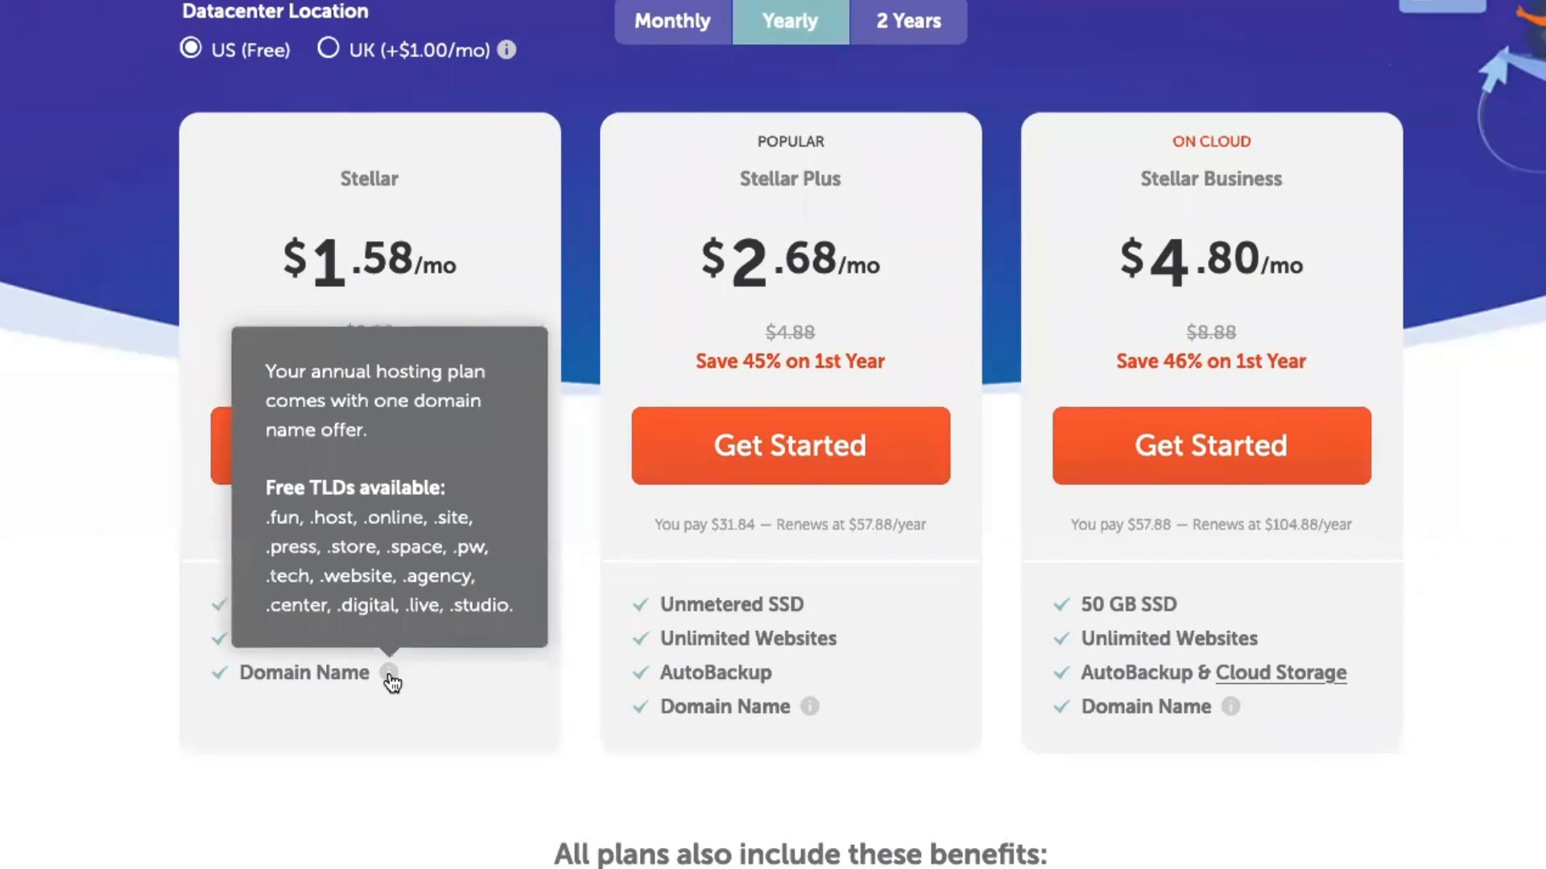
pyautogui.moveTo(810, 707)
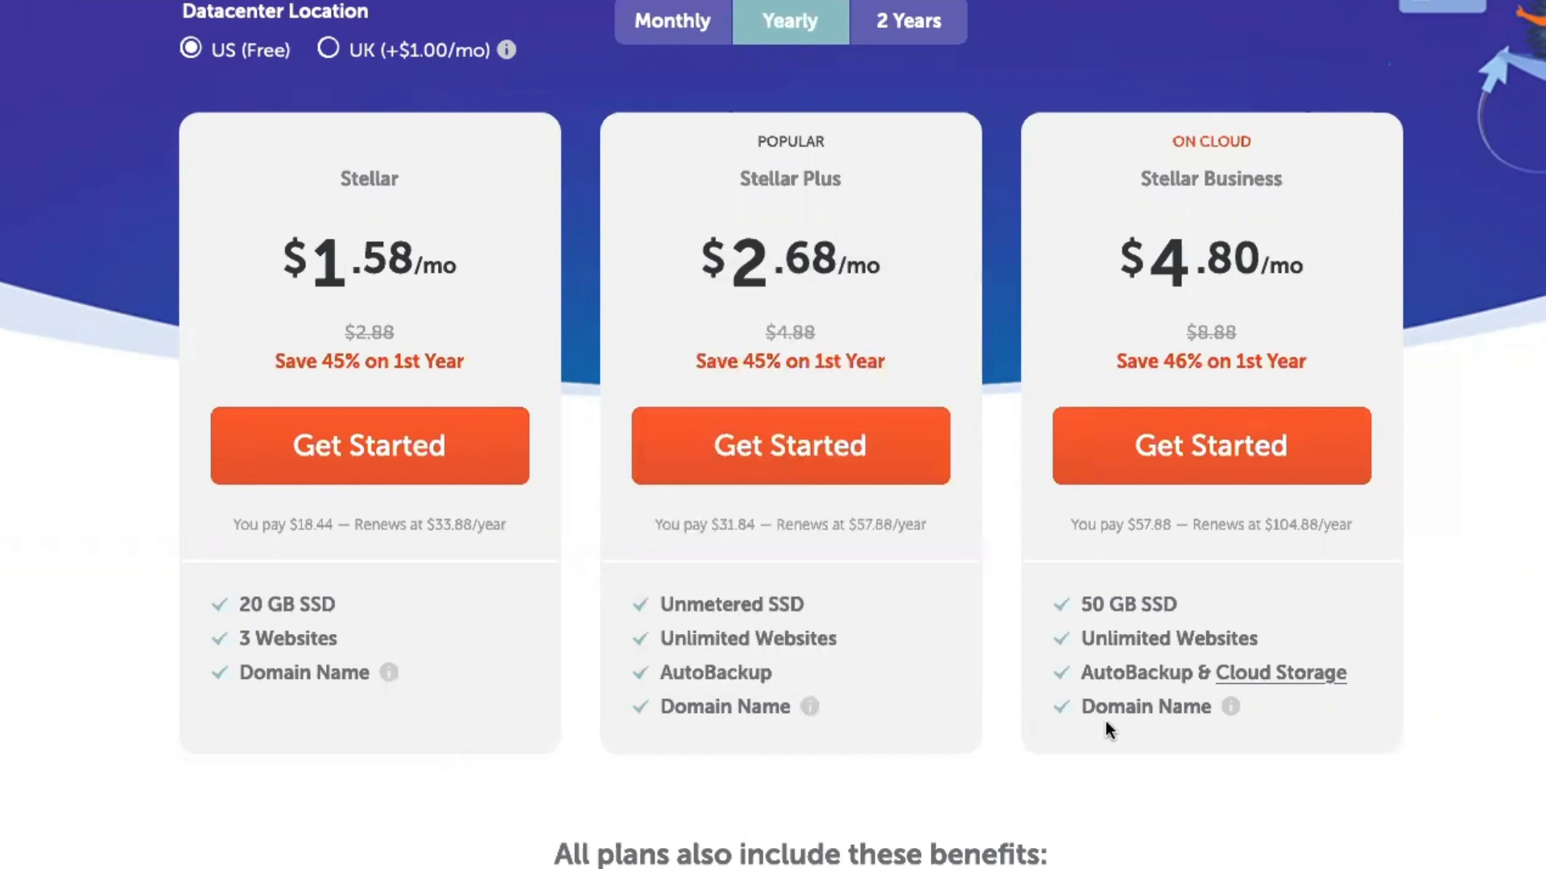
pyautogui.moveTo(1226, 708)
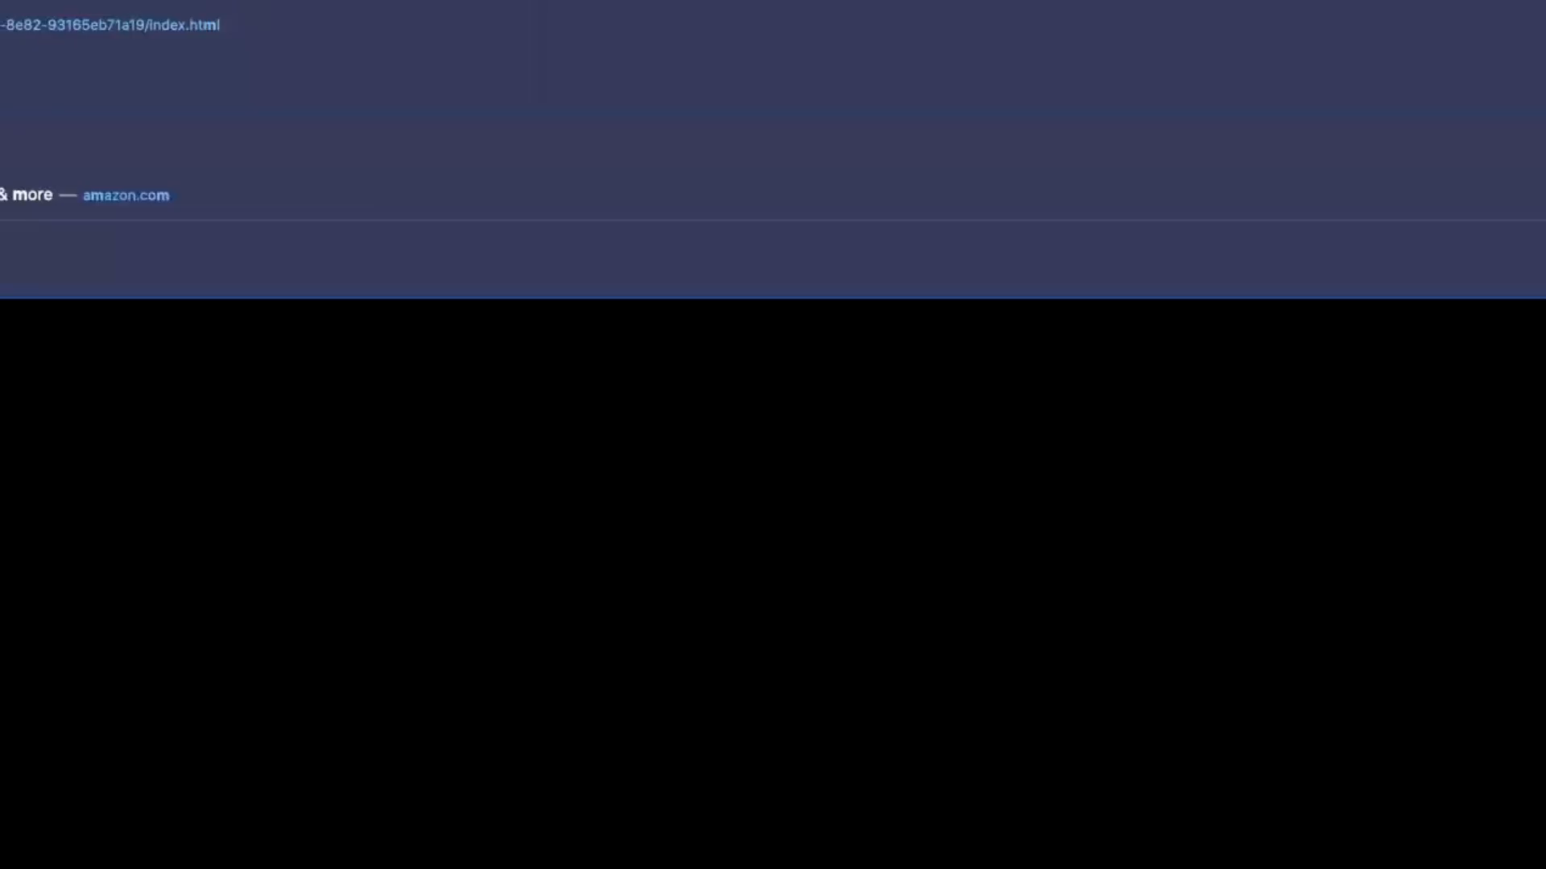
# Step: Go to the Namecheap coupons page at namecheap.com/promos/coupons
pyautogui.write('namecheap.com/')
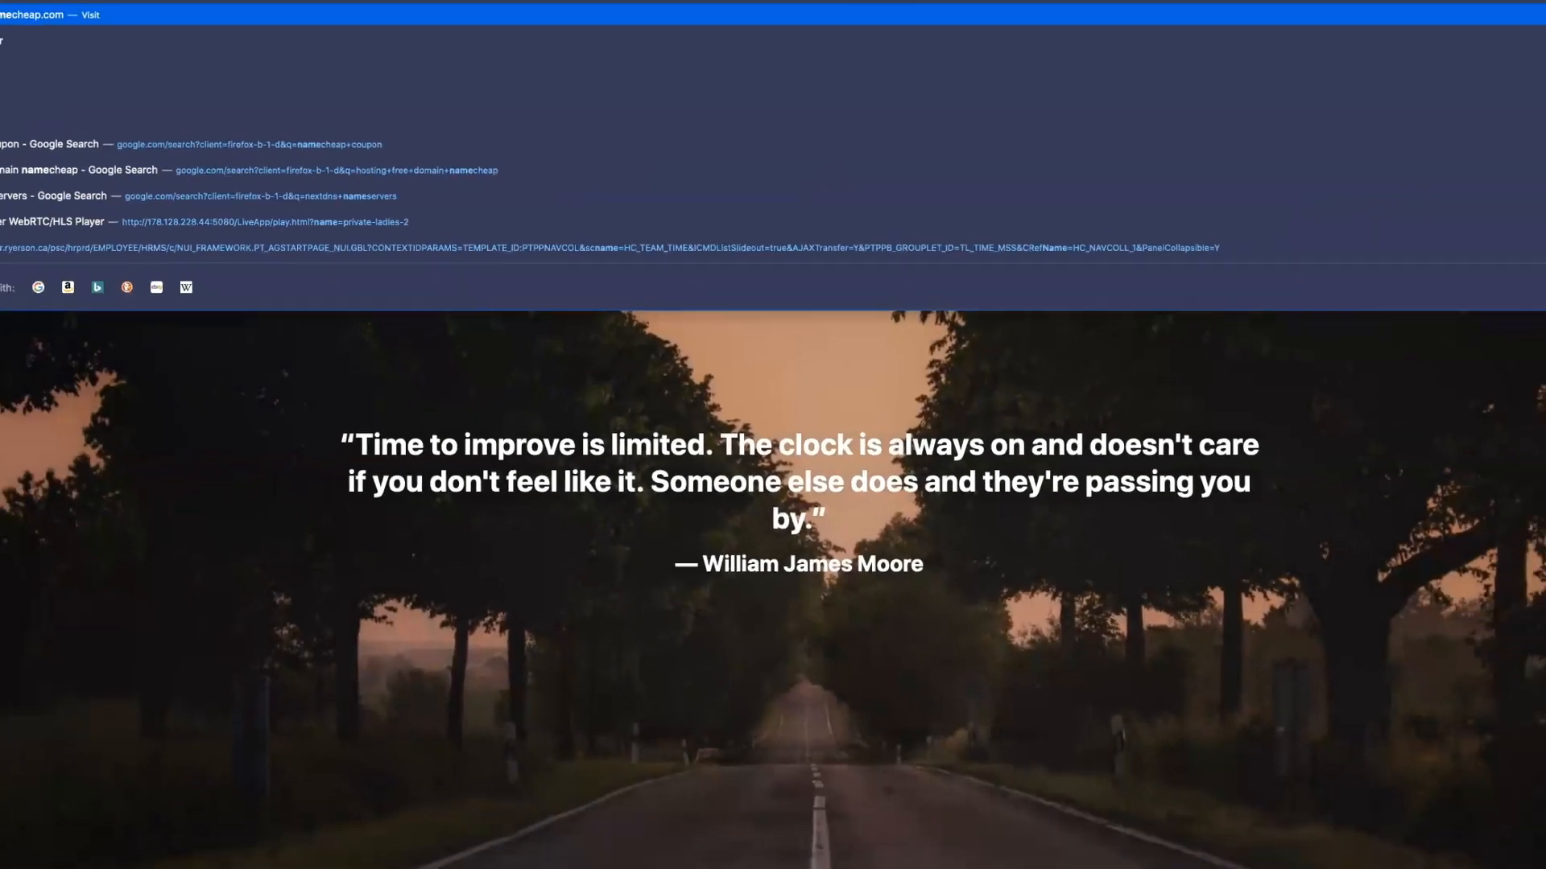
pyautogui.press('Right')
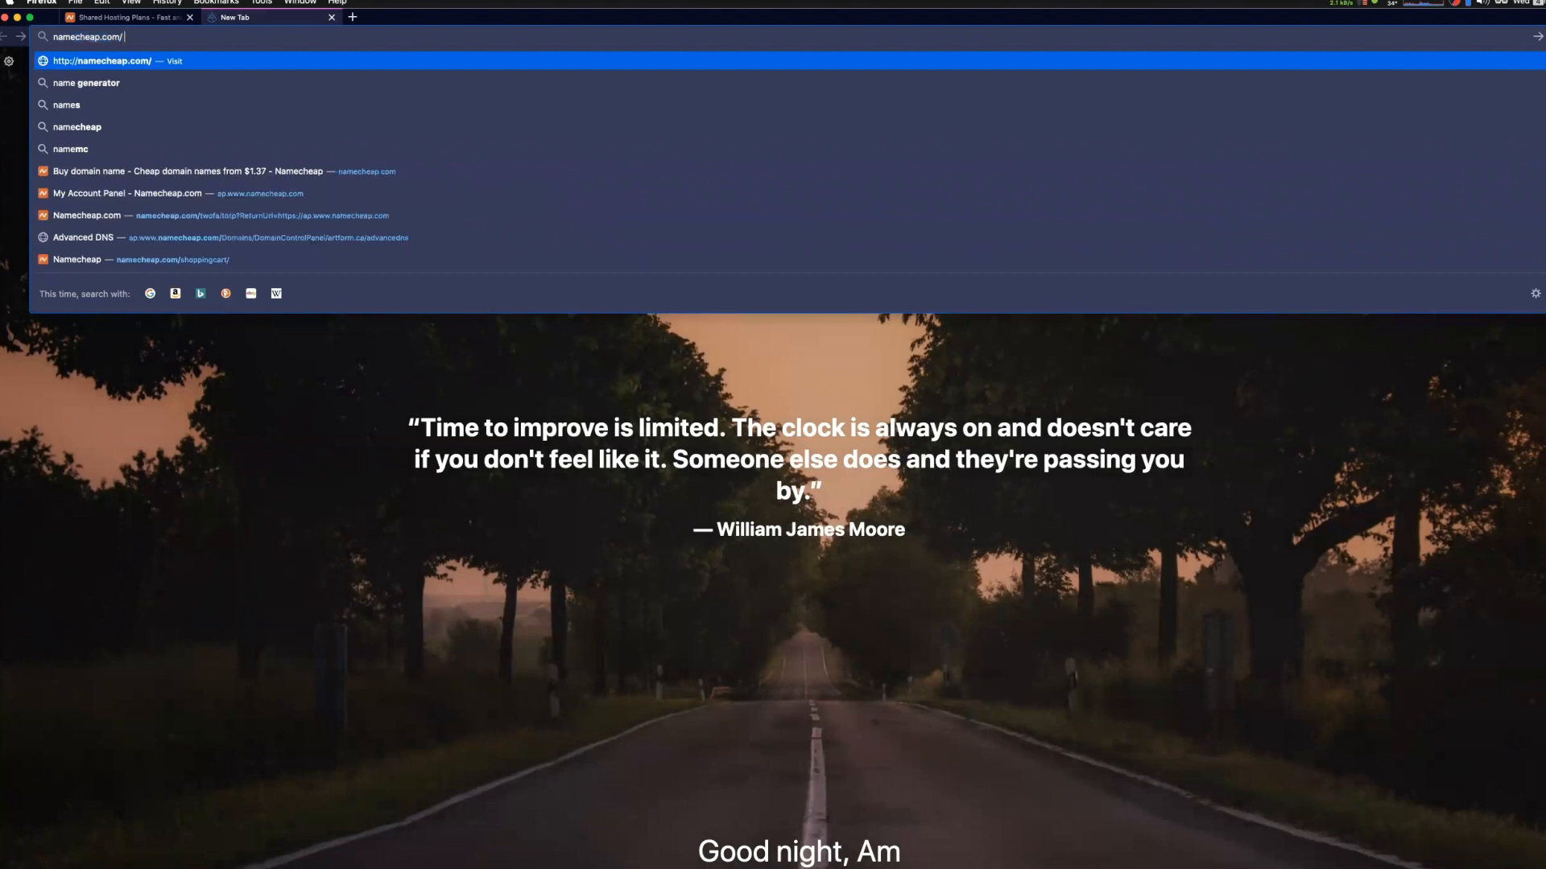
pyautogui.write('coup')
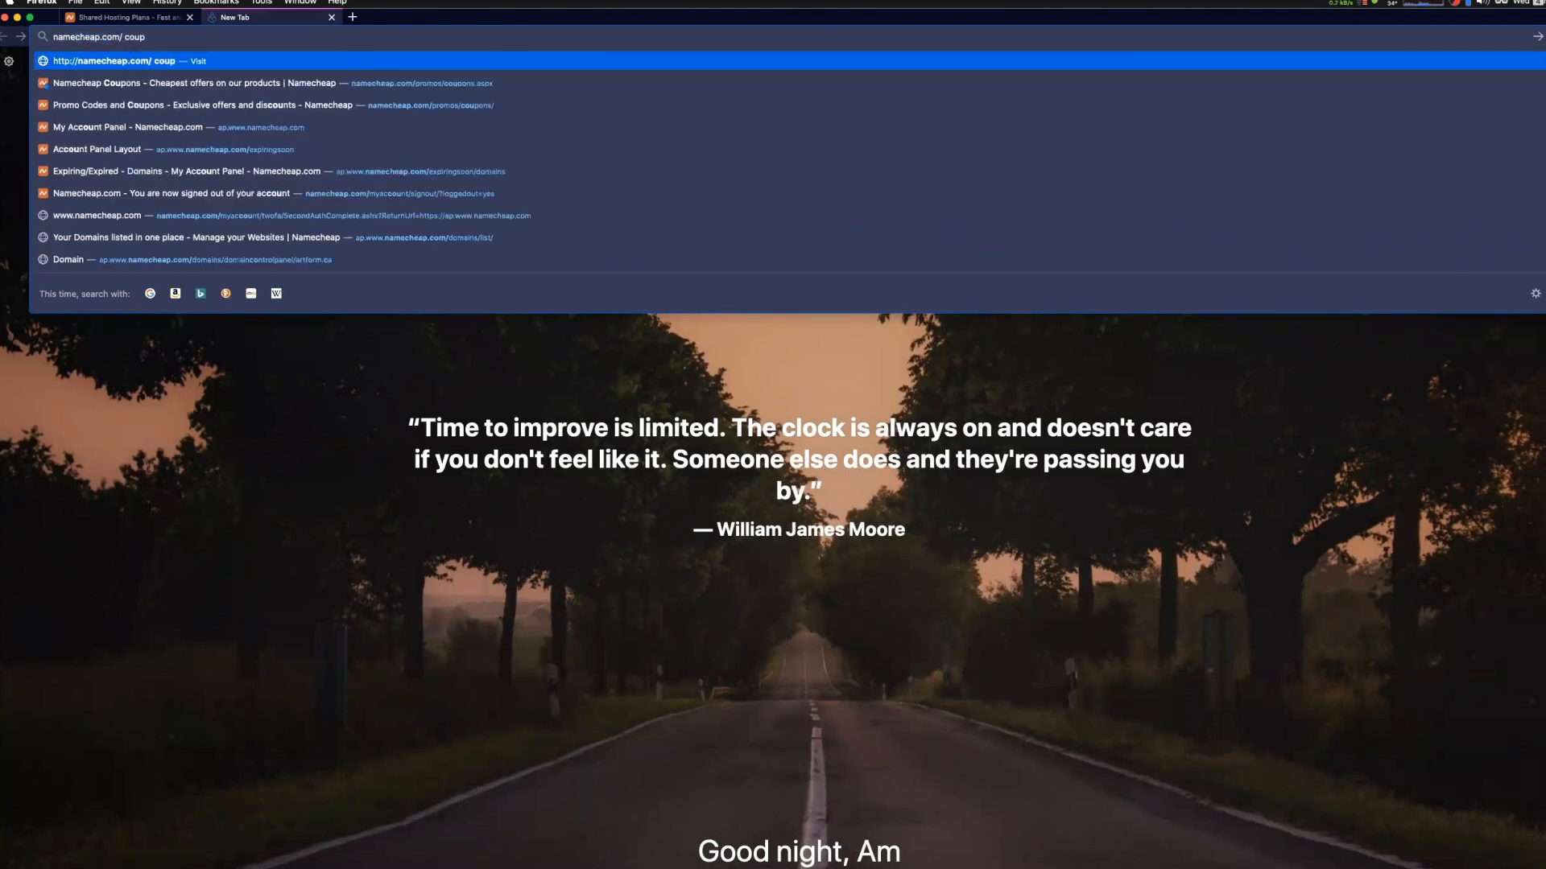
pyautogui.press('Down')
pyautogui.press('Down')
pyautogui.press('Return')
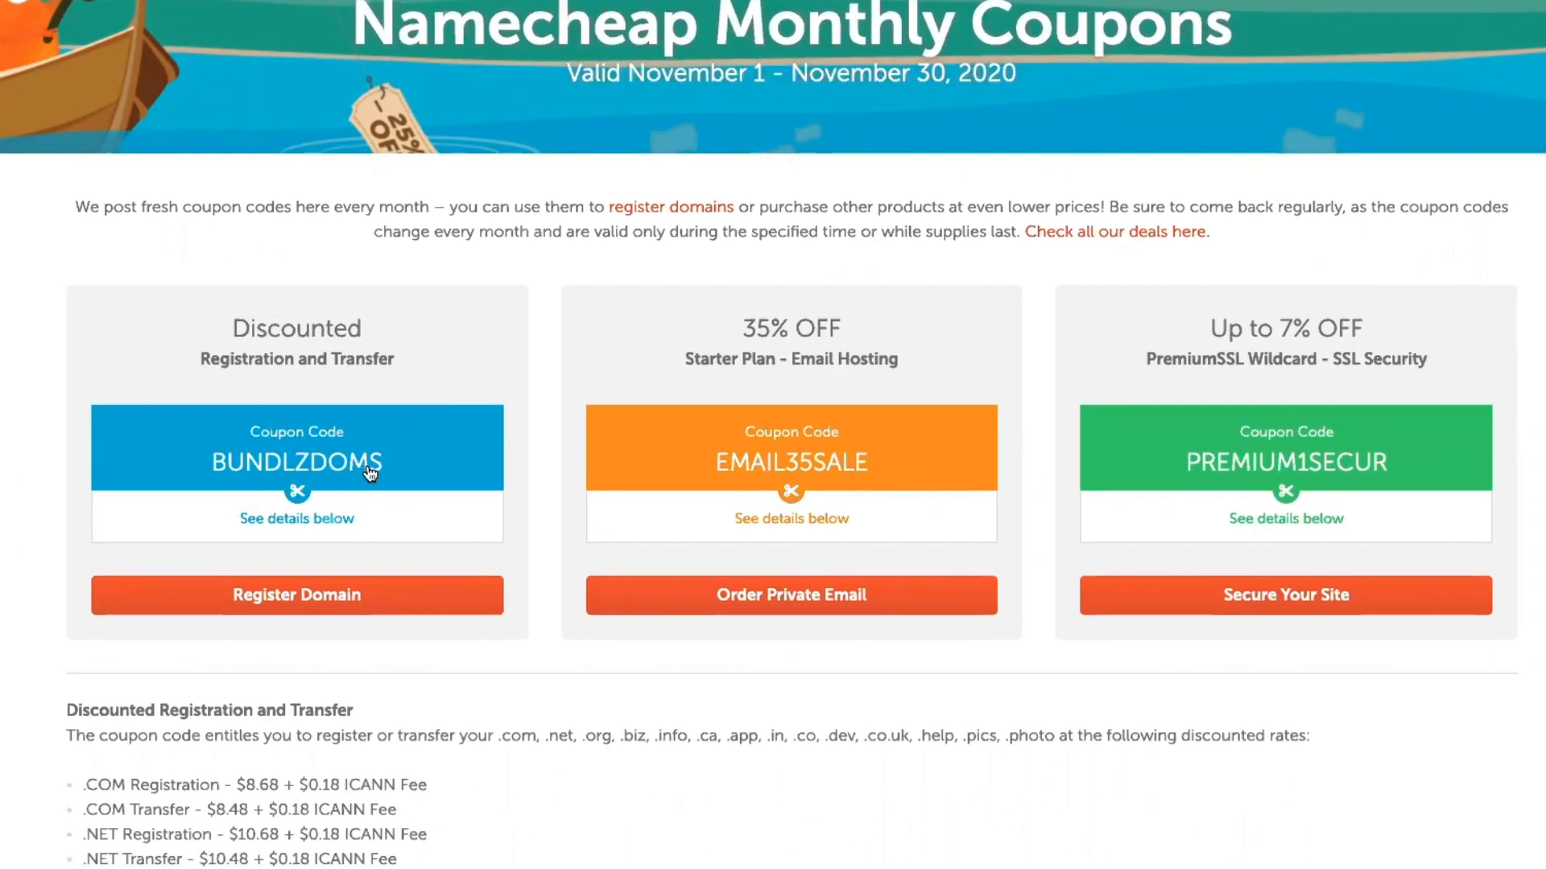
# Step: Copy the BUNDLZDOMS .COM registration coupon and view the cart showing grc339.com at $9.06
pyautogui.moveTo(215, 361); pyautogui.dragTo(417, 359)
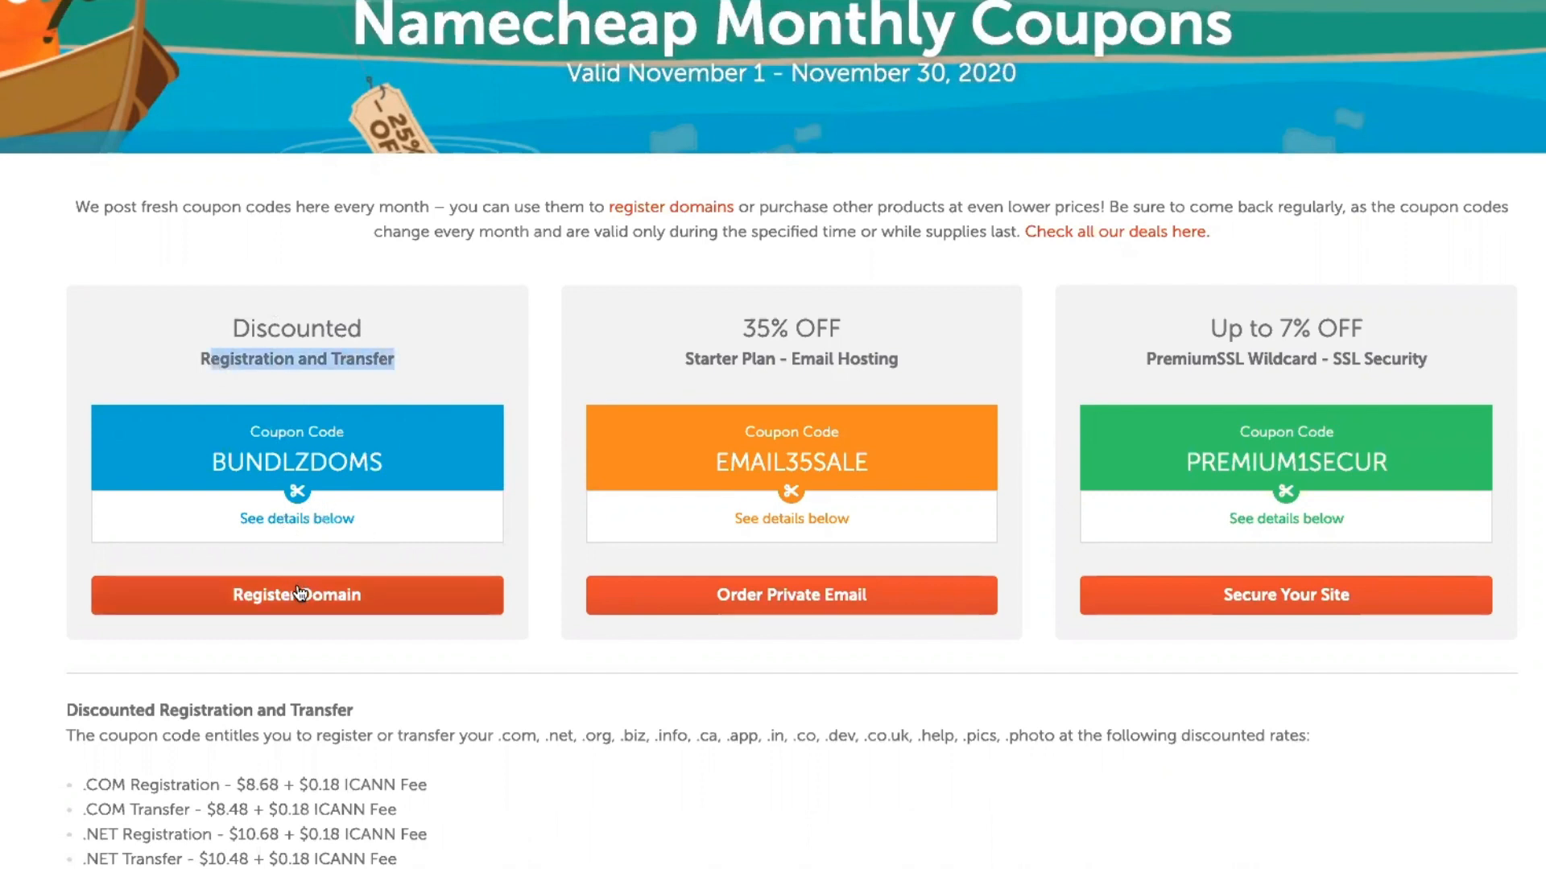
pyautogui.scroll(-4, 303, 615)
pyautogui.moveTo(111, 461); pyautogui.dragTo(425, 435)
pyautogui.moveTo(223, 439); pyautogui.dragTo(439, 435)
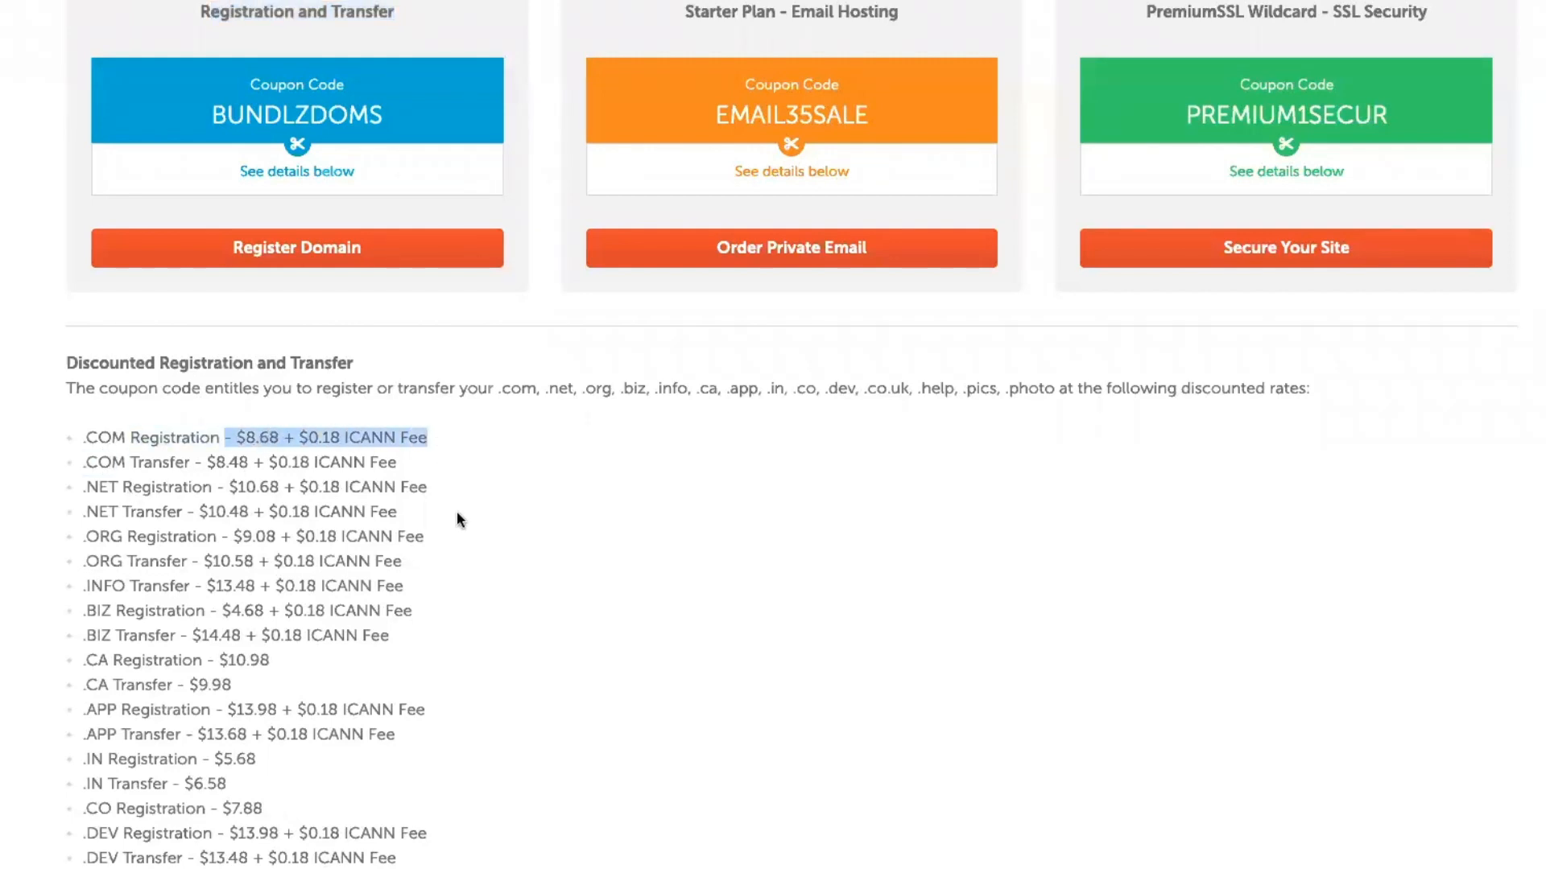
pyautogui.scroll(-3, 463, 515)
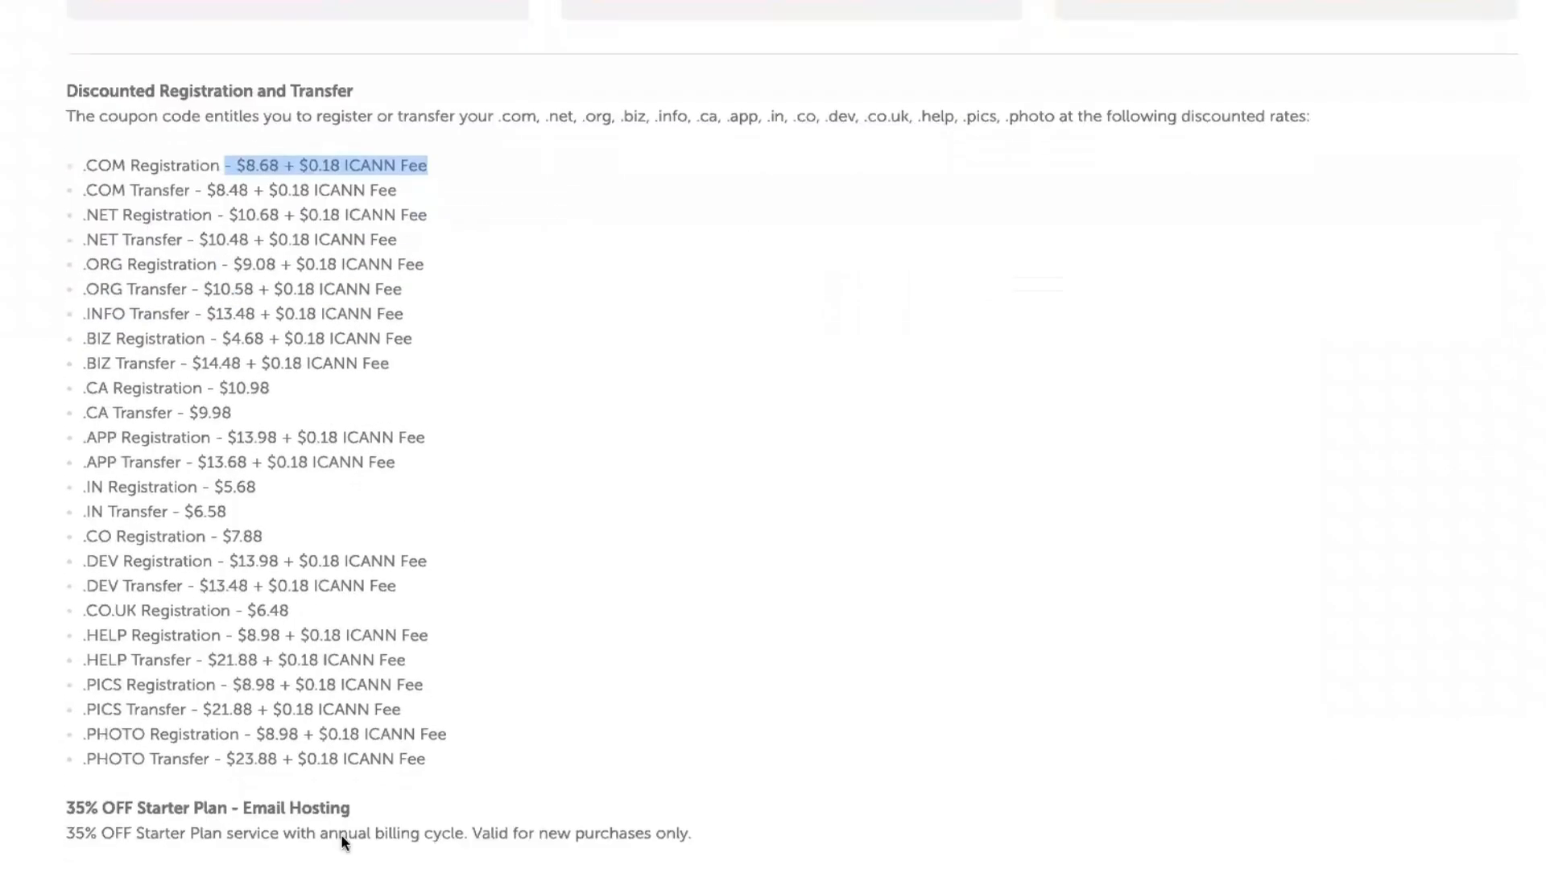
pyautogui.scroll(8, 251, 790)
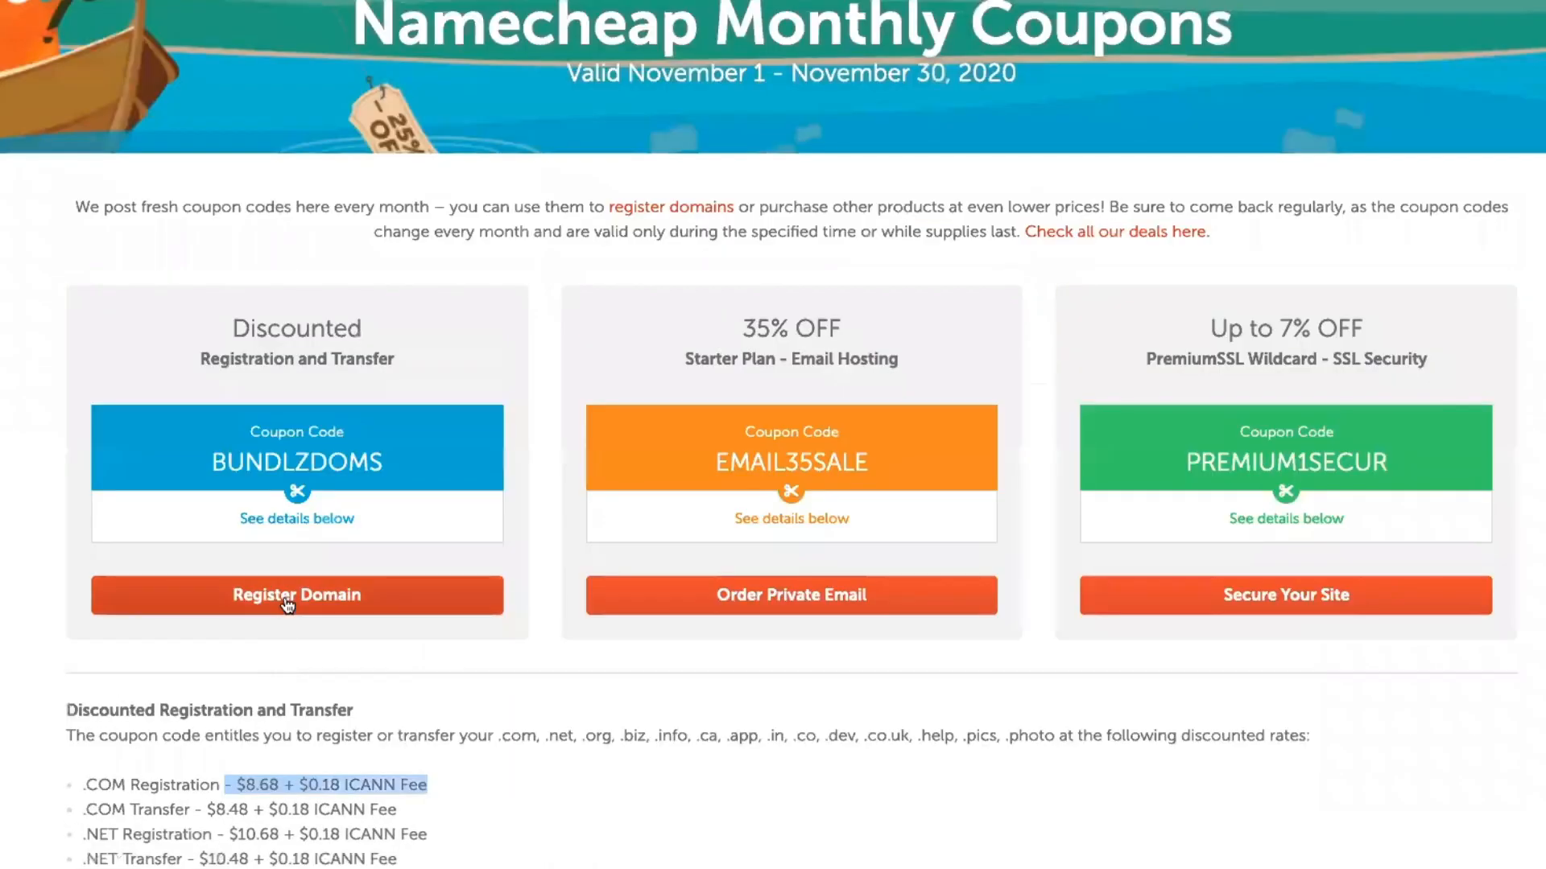
pyautogui.click(267, 456)
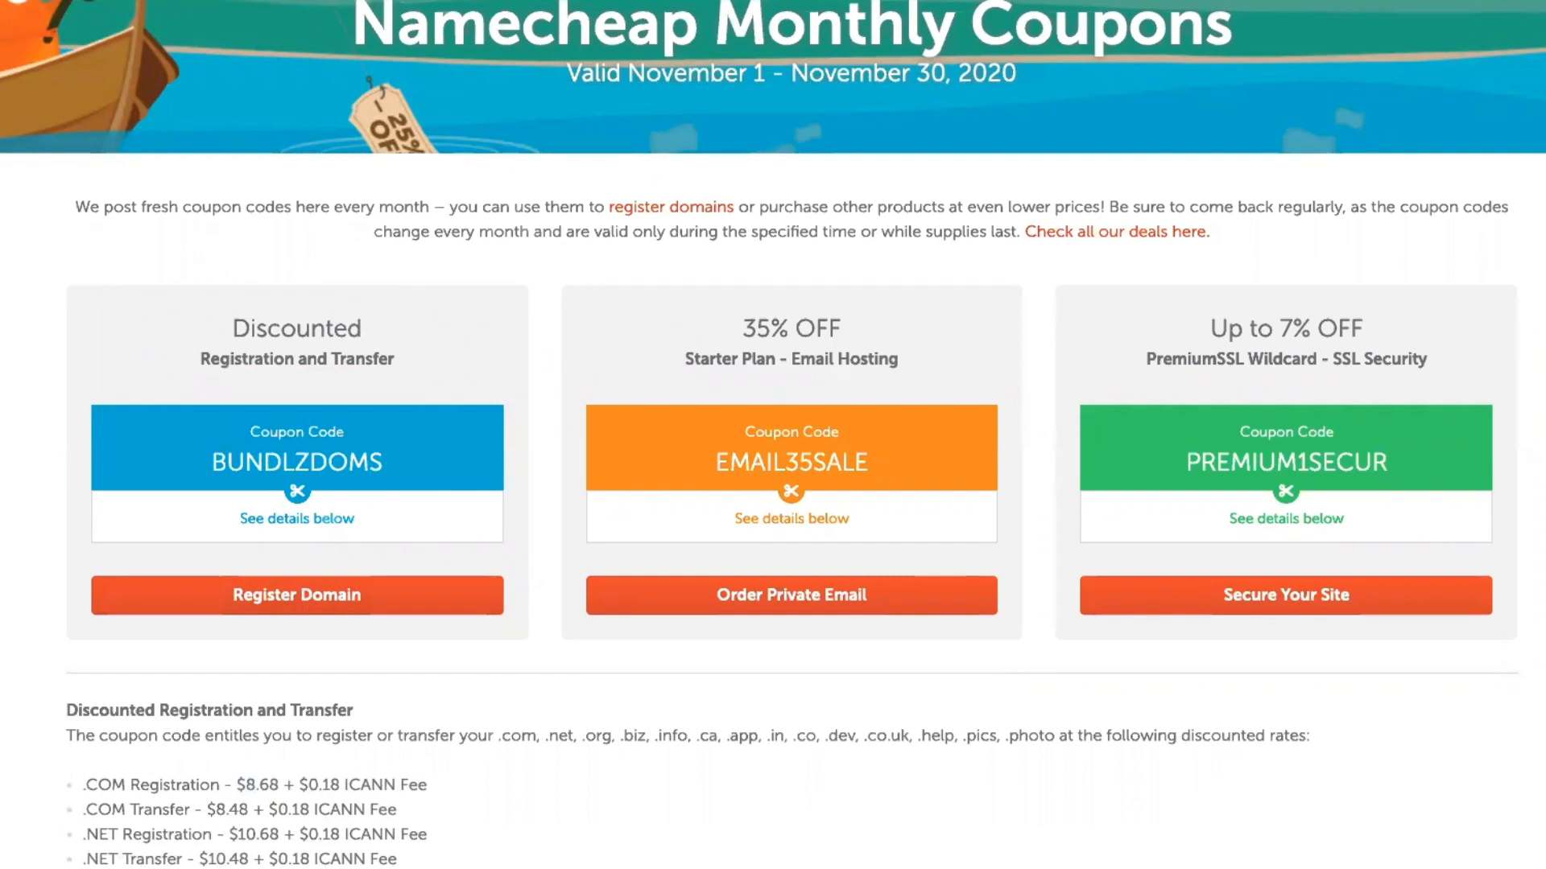
pyautogui.click(1270, 11)
pyautogui.scroll(3, 713, 324)
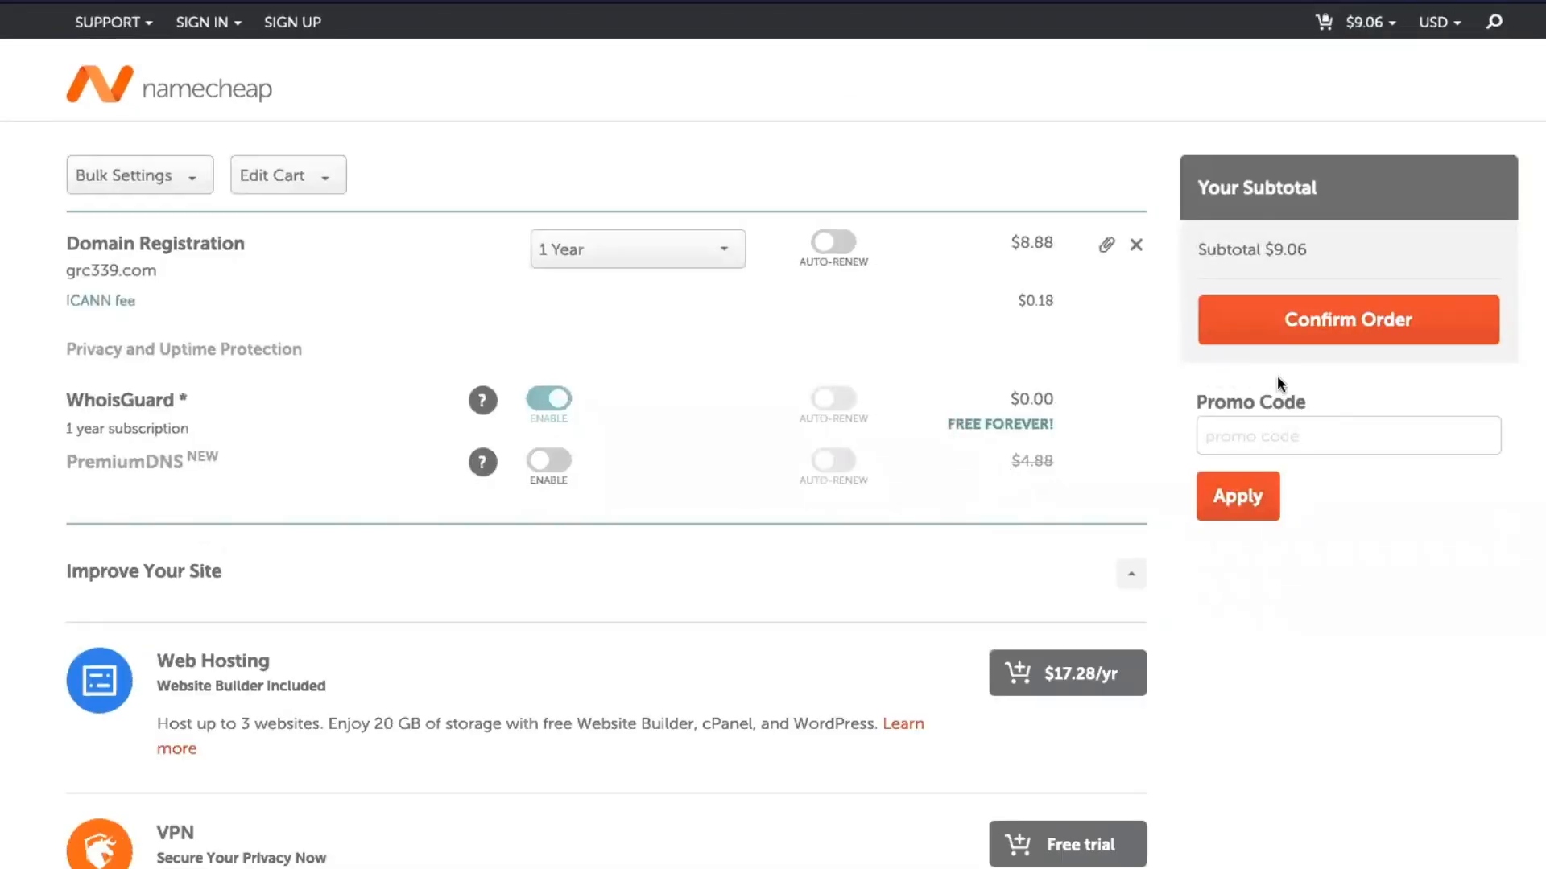
# Step: Apply promo code BUNDLZDOMS, which fails without login, then go back to the homepage
pyautogui.click(1286, 434)
pyautogui.hotkey('ctrl', 'v')
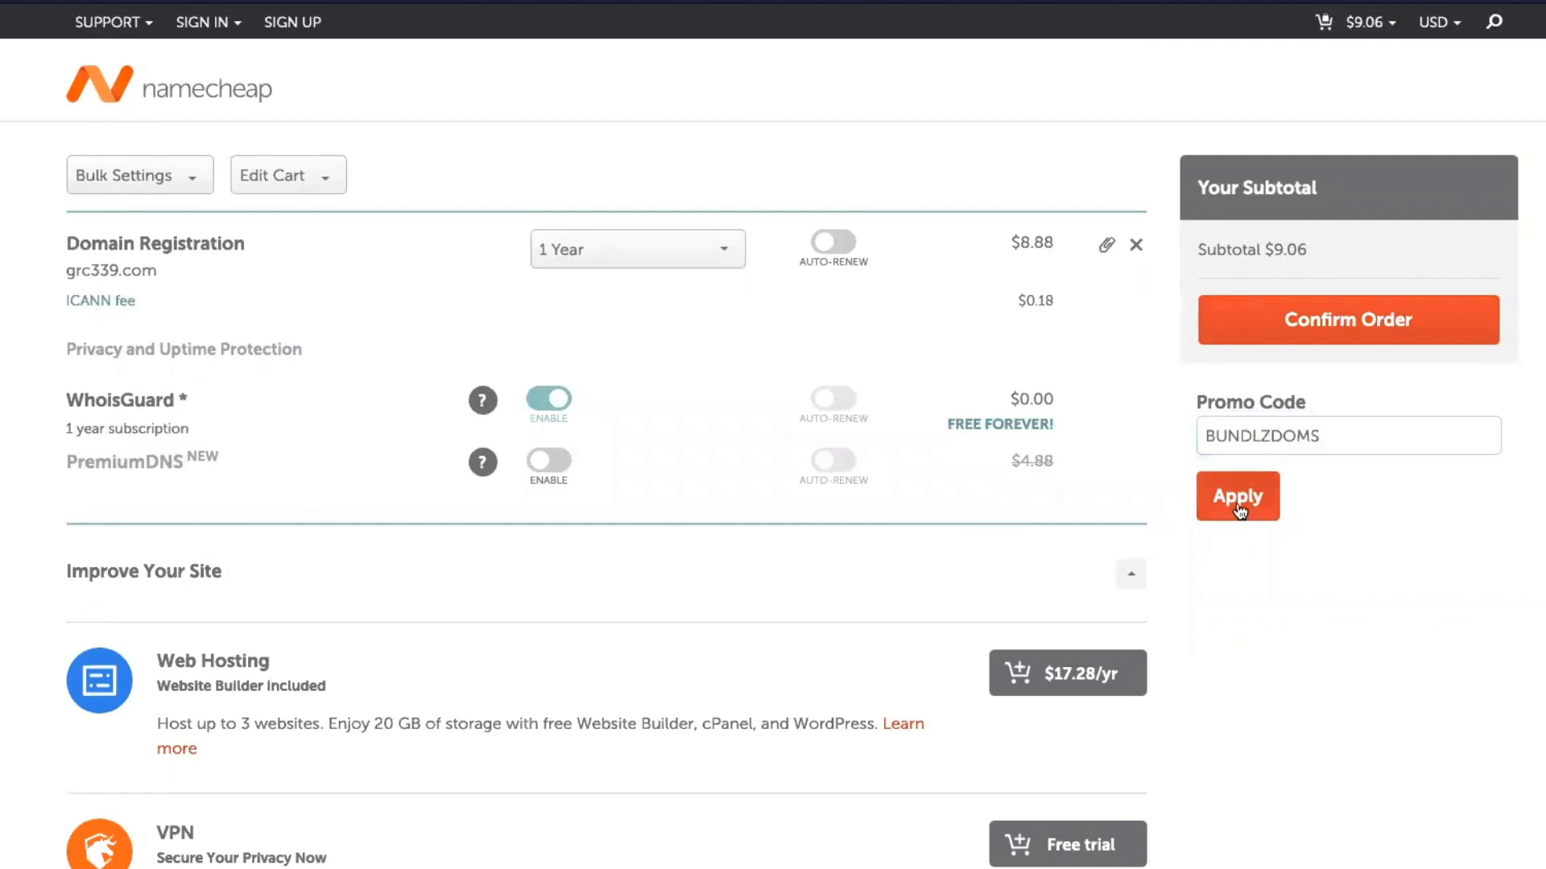
pyautogui.click(1238, 505)
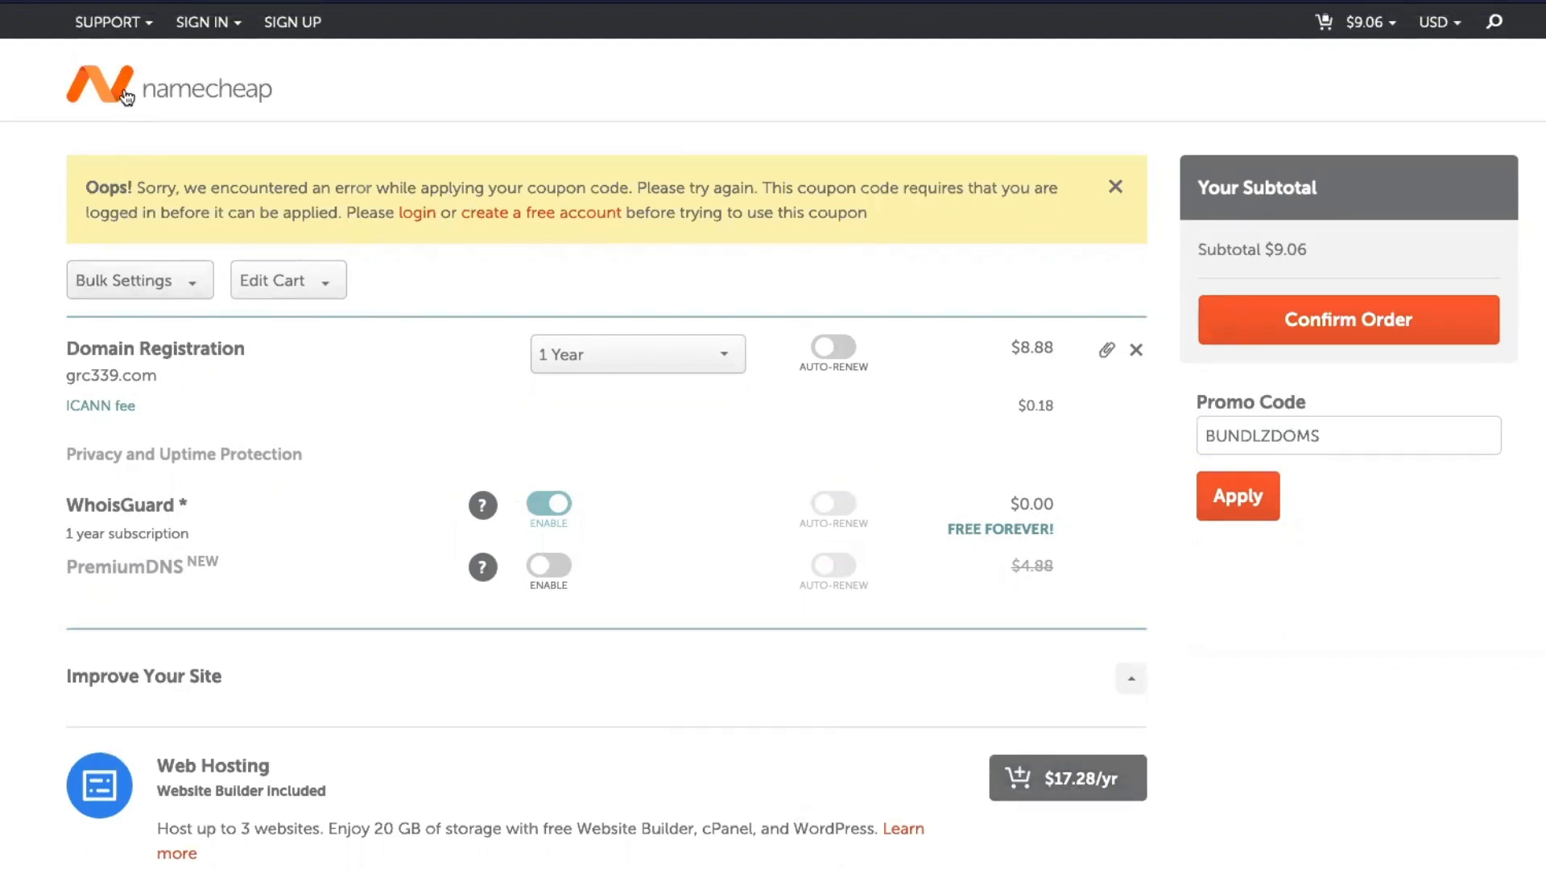
pyautogui.click(593, 211)
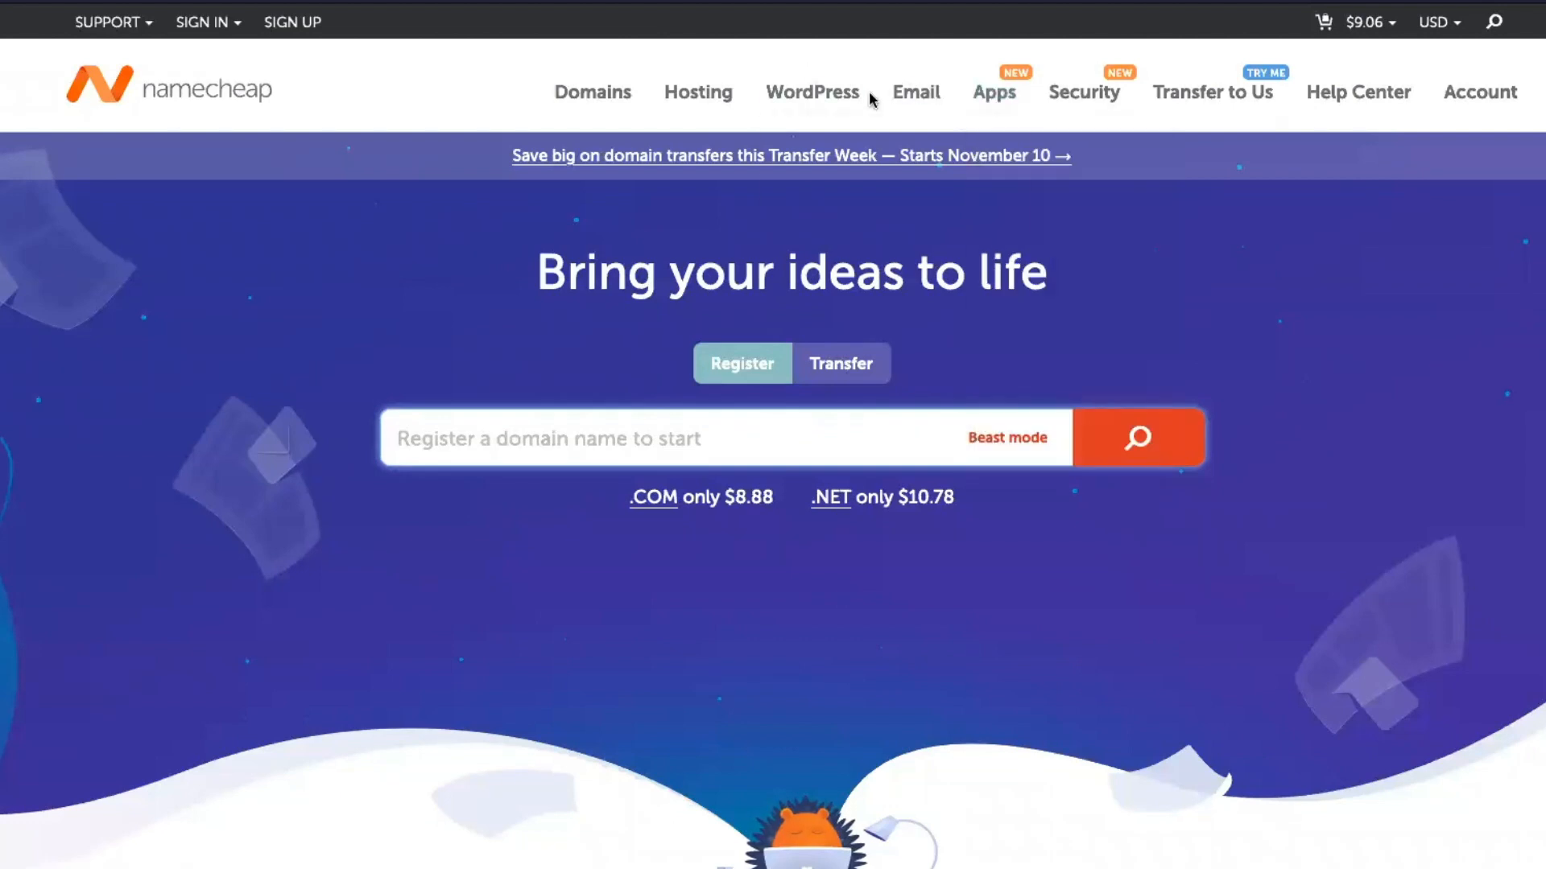
# Step: Open Hosting > Shared Hosting and switch plans to monthly pricing ($2.88, $4.88, $8.88)
pyautogui.moveTo(843, 121)
pyautogui.moveTo(676, 90)
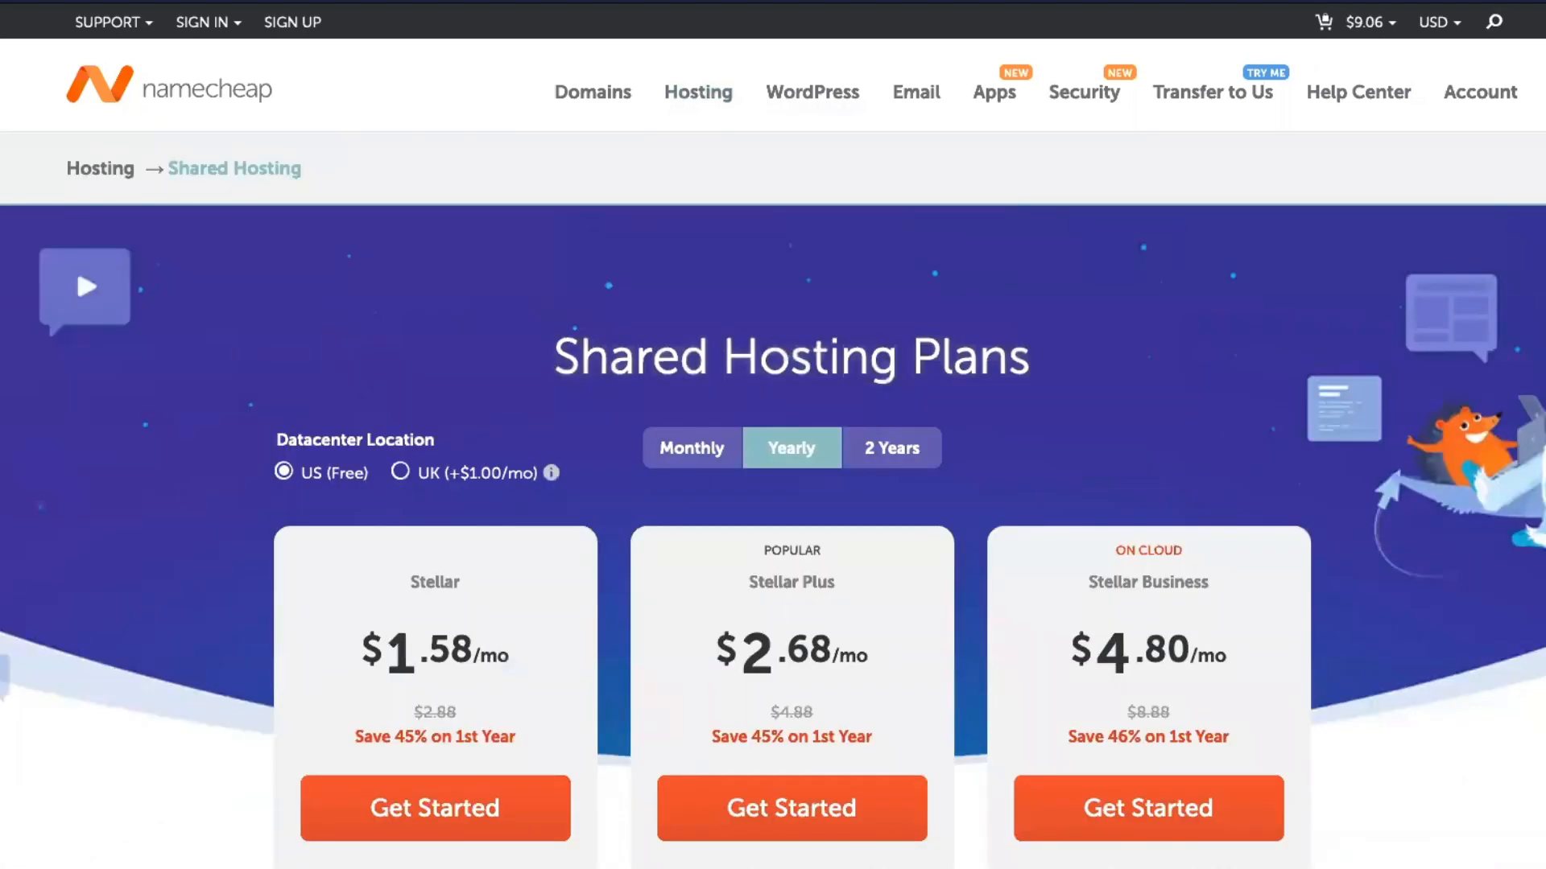
pyautogui.scroll(-3, 386, 684)
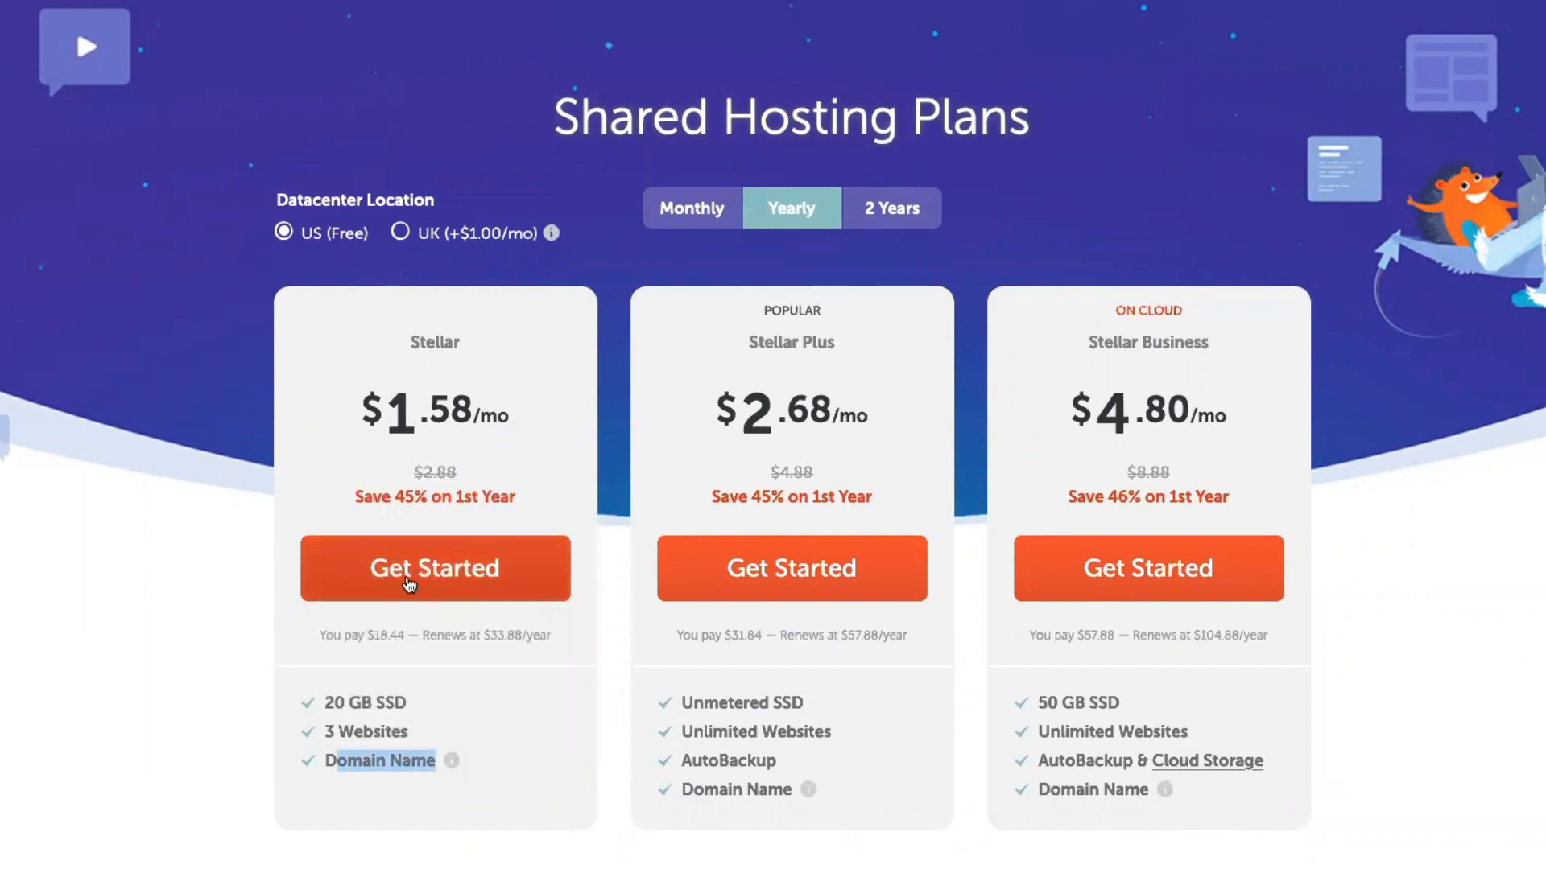
pyautogui.click(644, 210)
pyautogui.scroll(-5, 420, 187)
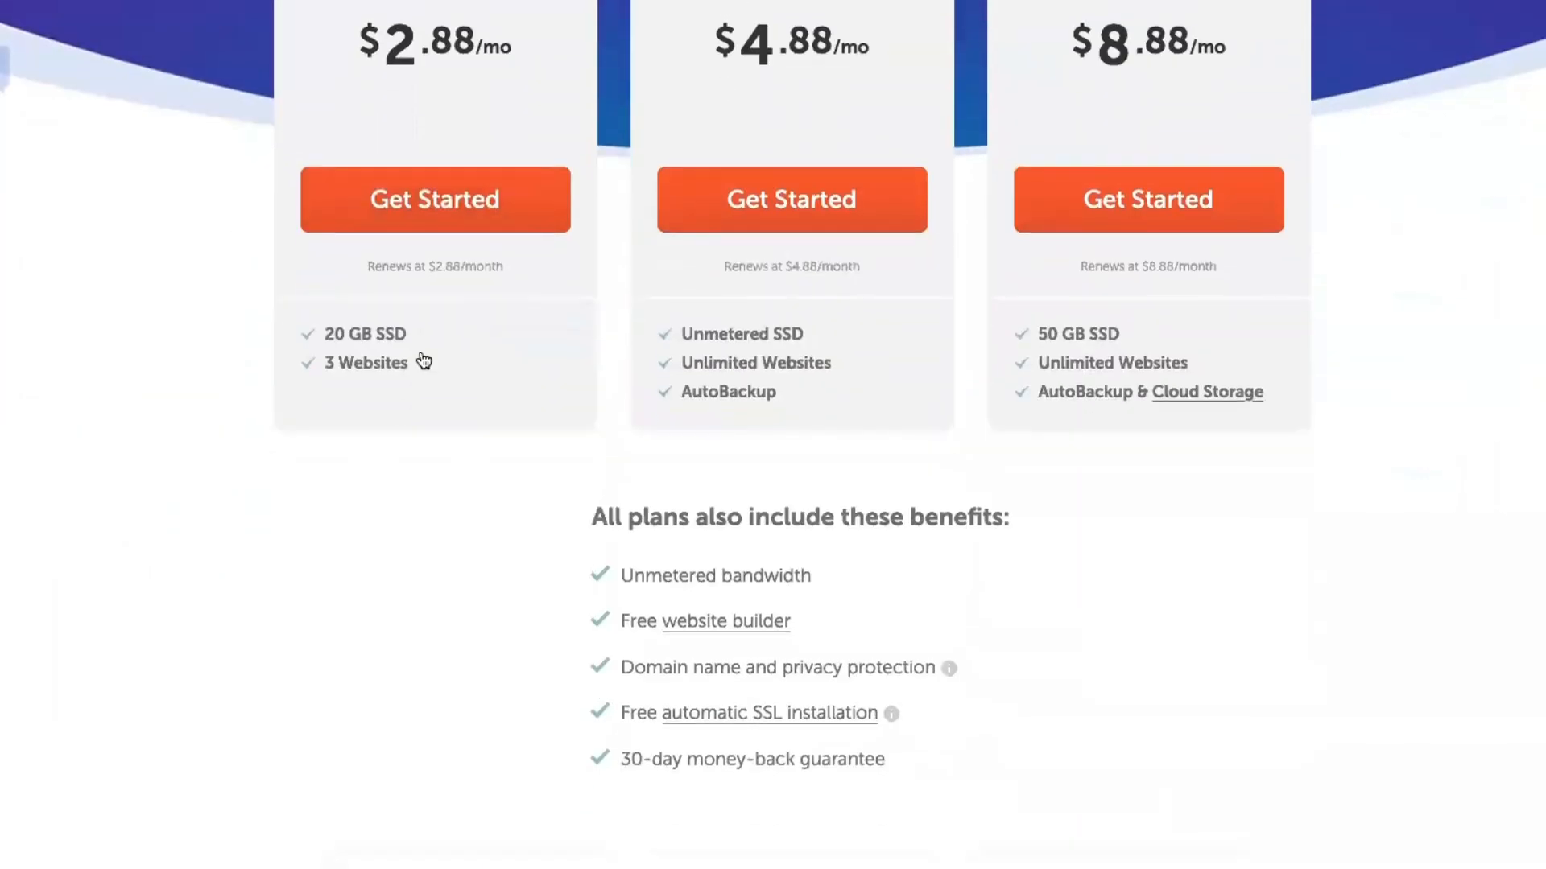
# Step: Order the Stellar plan for grc339.com at $2.88/month and add it to the cart, total $11.94
pyautogui.click(419, 186)
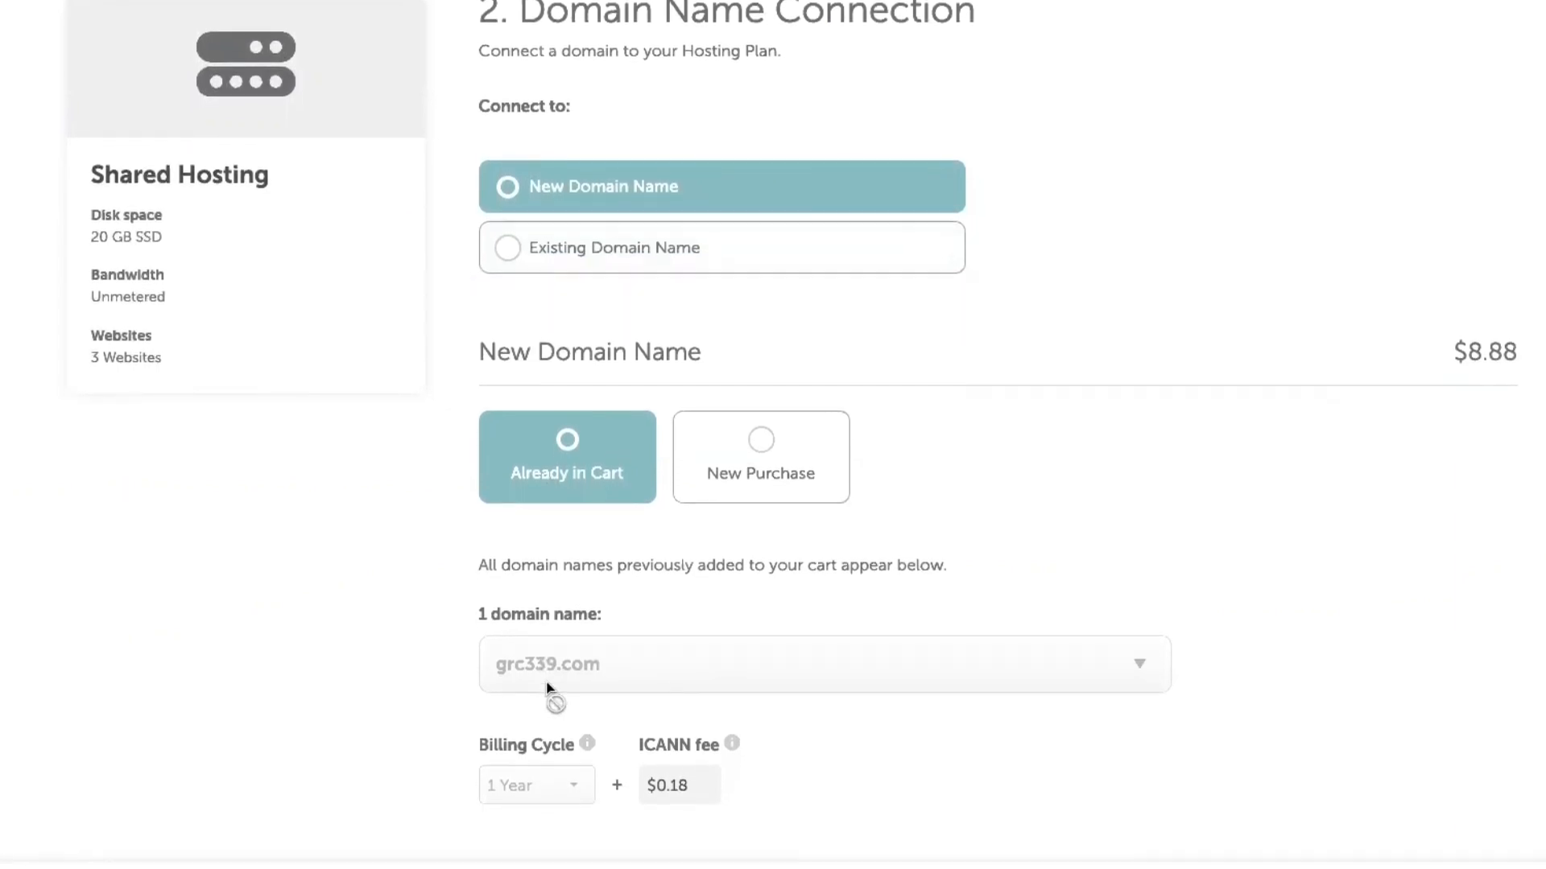
pyautogui.moveTo(490, 612); pyautogui.dragTo(668, 621)
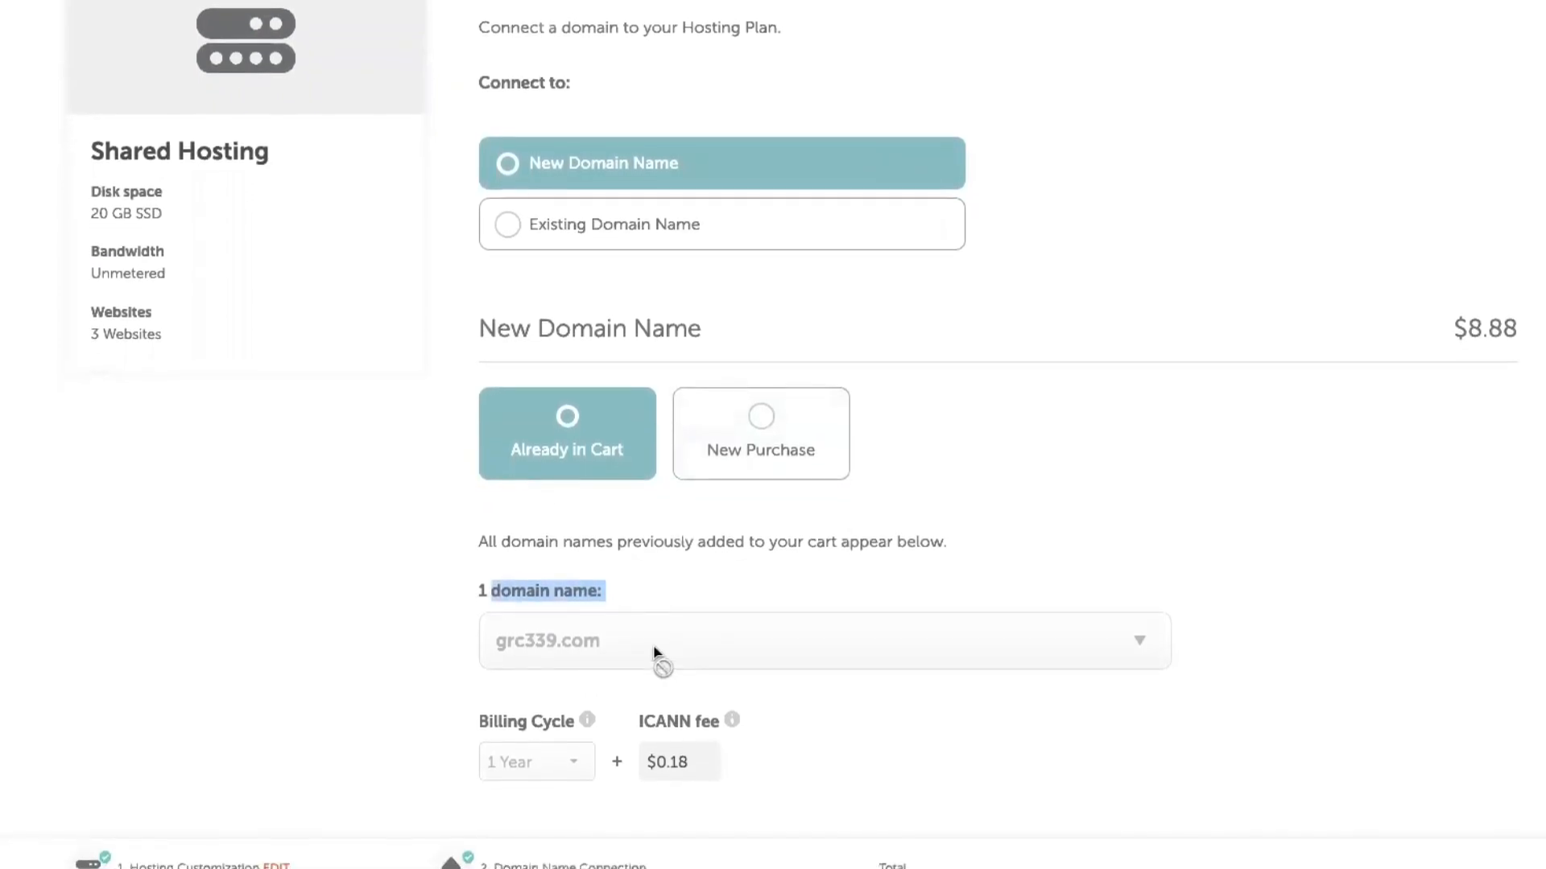
pyautogui.scroll(-1, 592, 652)
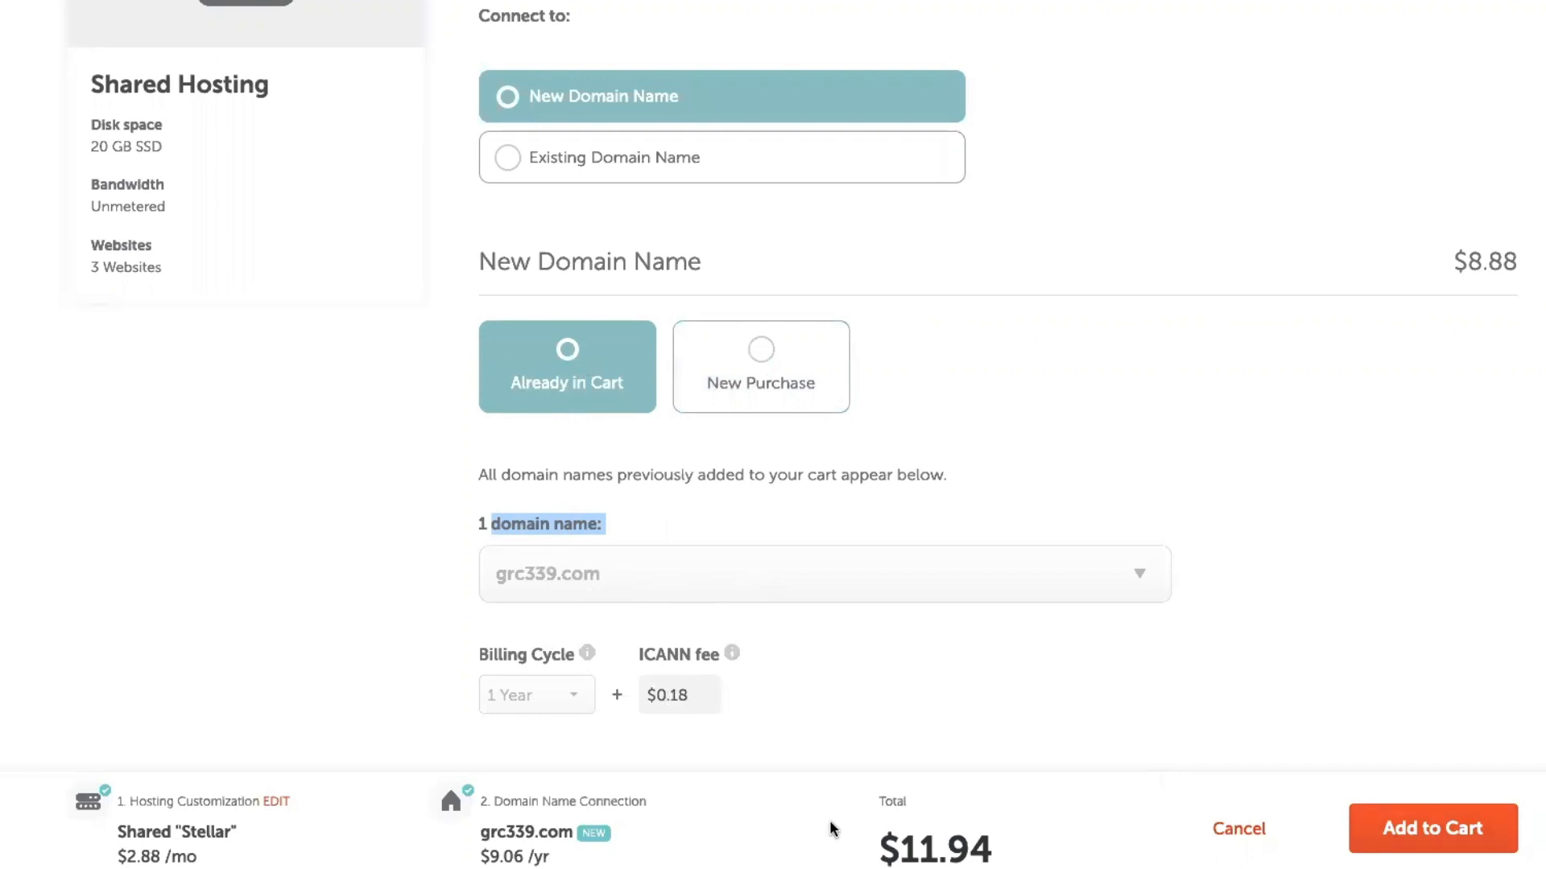
pyautogui.moveTo(896, 845); pyautogui.dragTo(1042, 845)
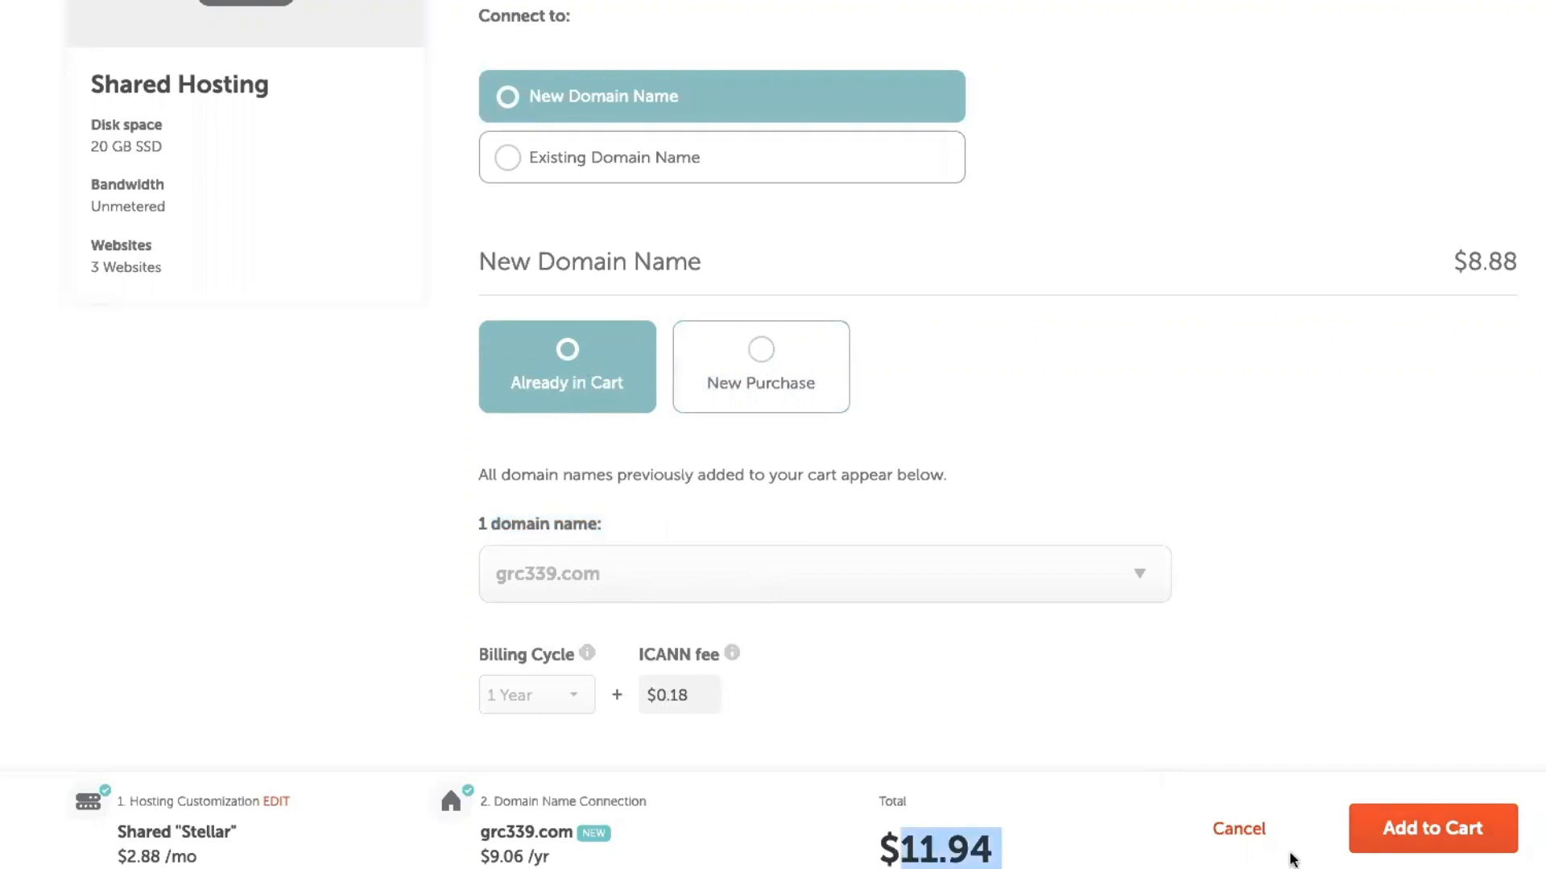
pyautogui.click(1439, 846)
pyautogui.scroll(2, 448, 325)
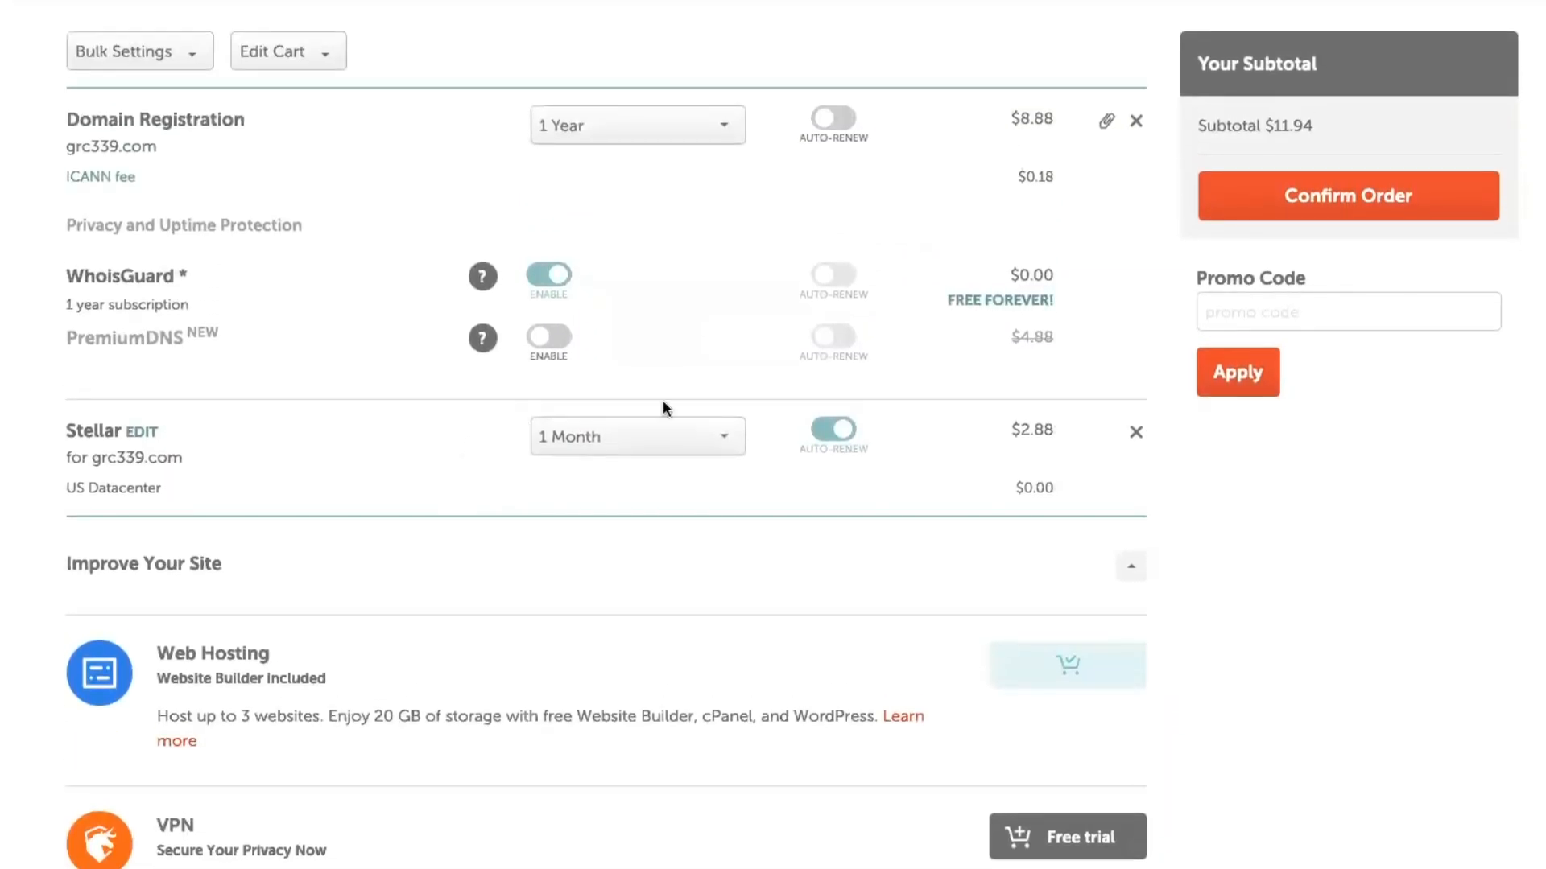
# Step: Paste and apply the BUNDLZDOMS promo code in the cart
pyautogui.click(1253, 328)
pyautogui.write('BUNDLZDOMS')
pyautogui.click(1237, 372)
# Step: Sign in to Namecheap with the one-time verification code and return to the cart
pyautogui.moveTo(228, 2)
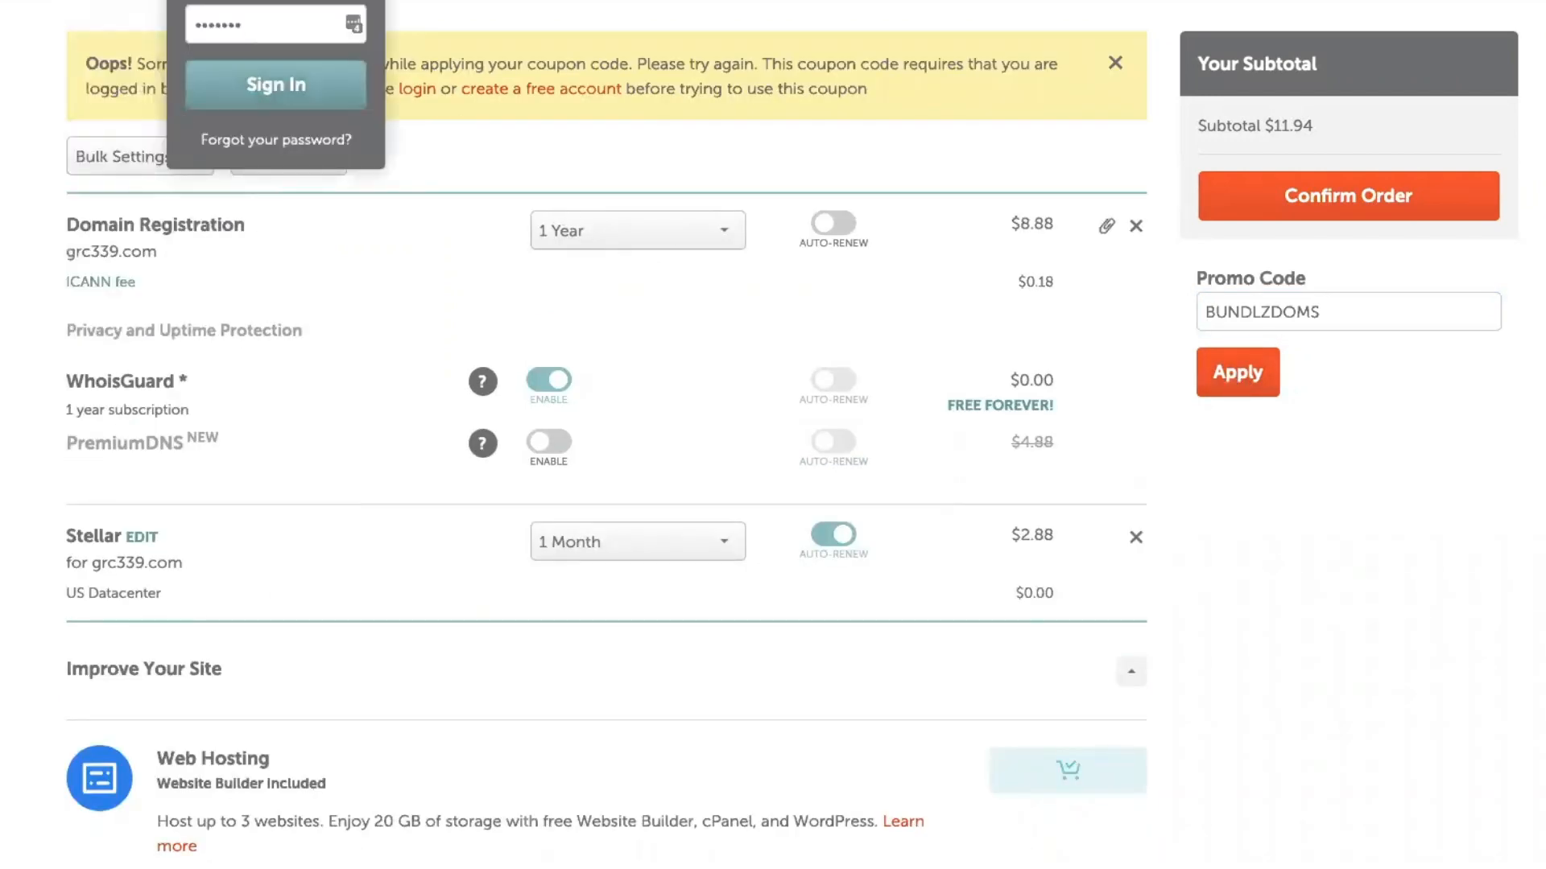
pyautogui.click(275, 85)
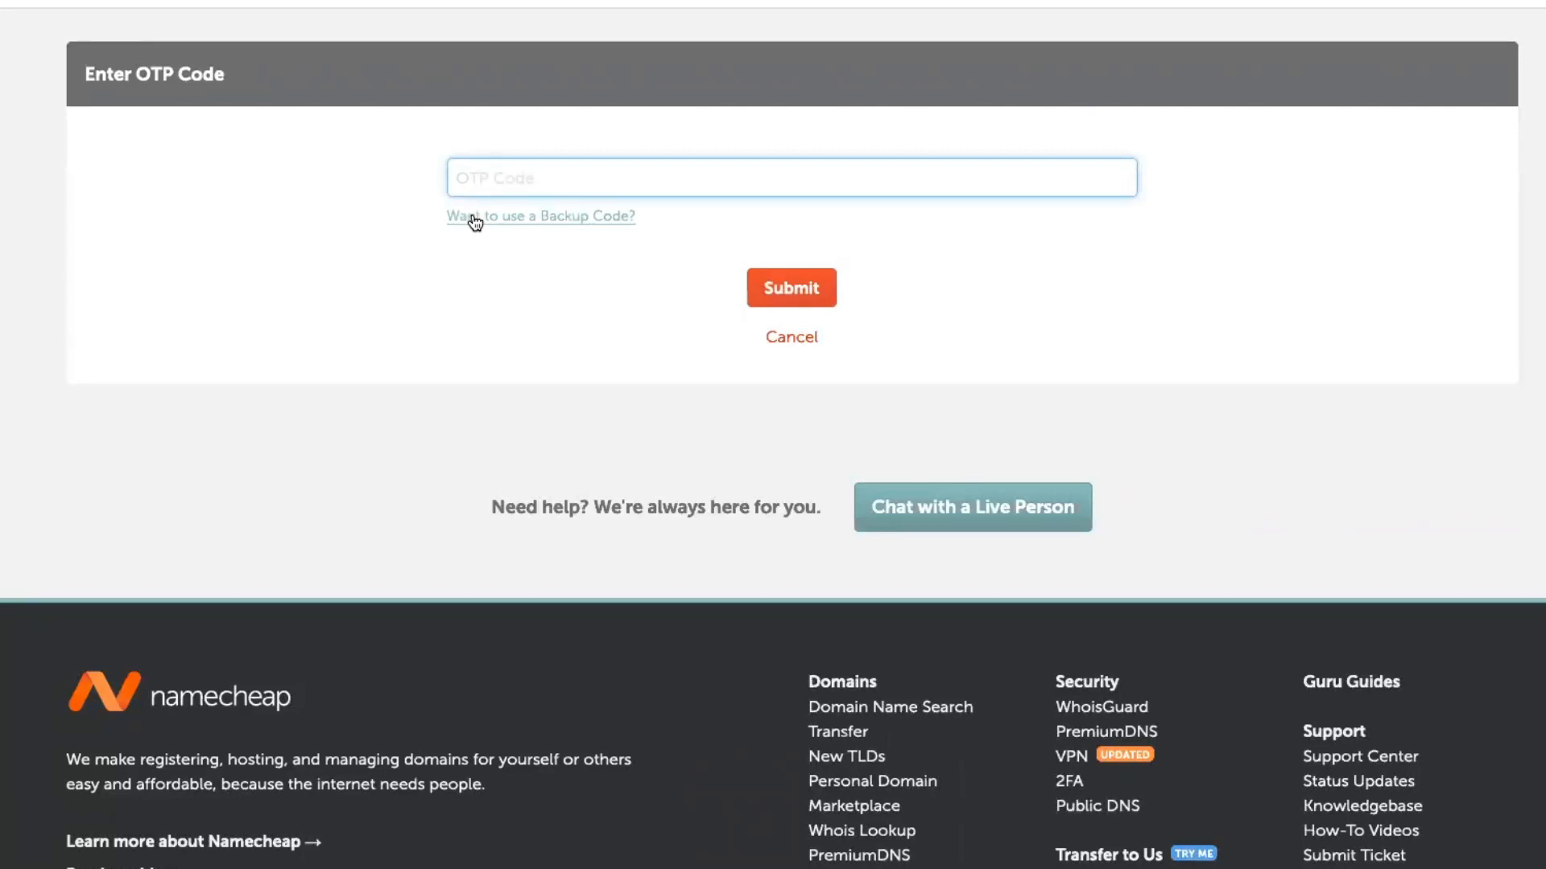
pyautogui.press('Return')
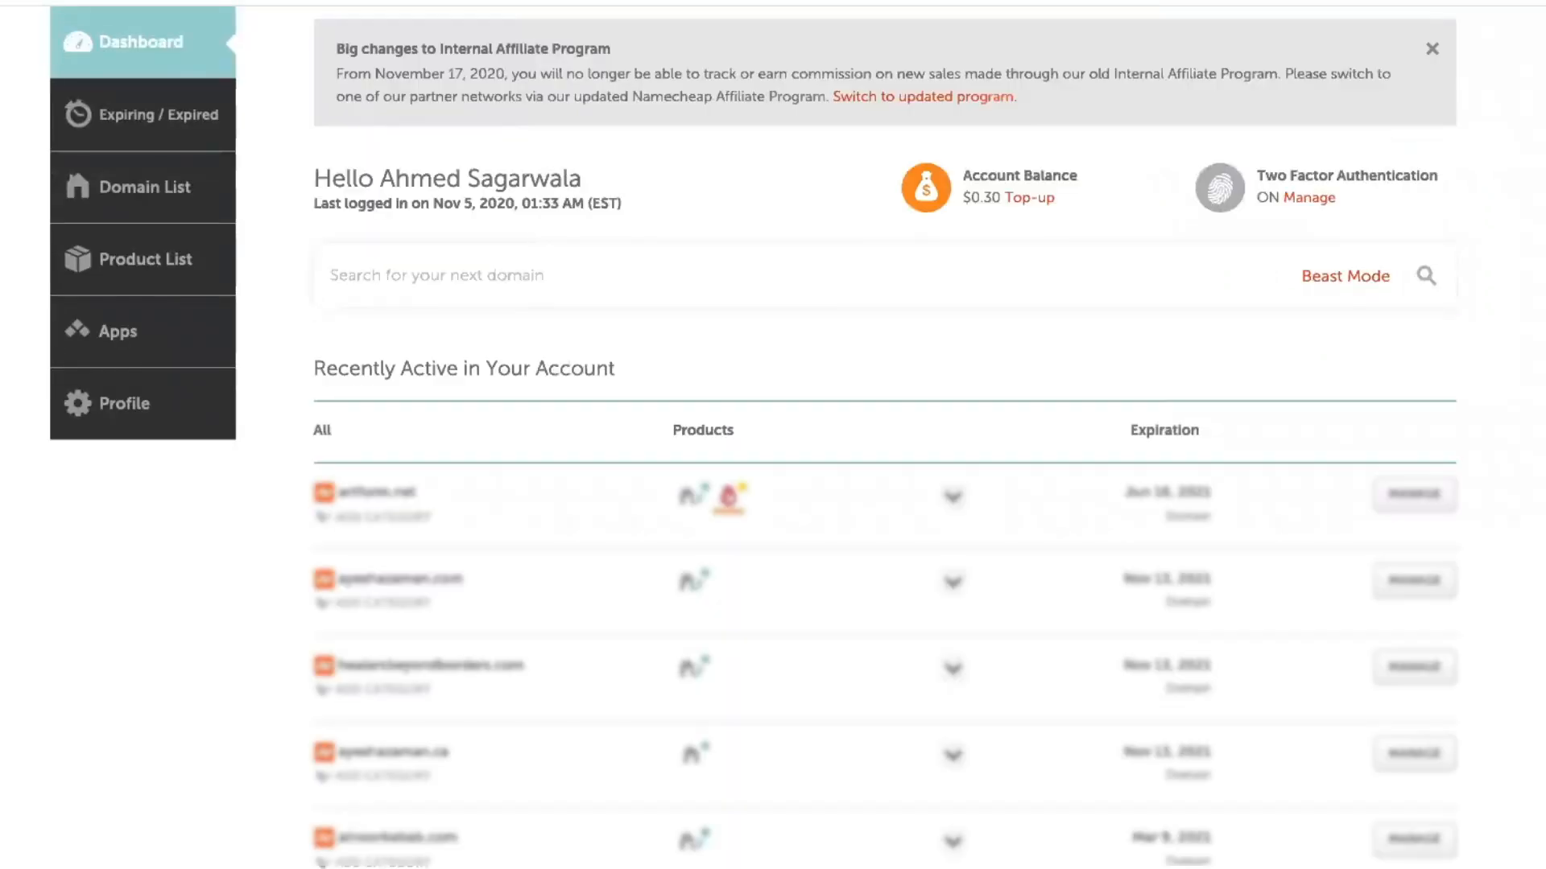
pyautogui.moveTo(561, 2)
pyautogui.moveTo(1439, 3)
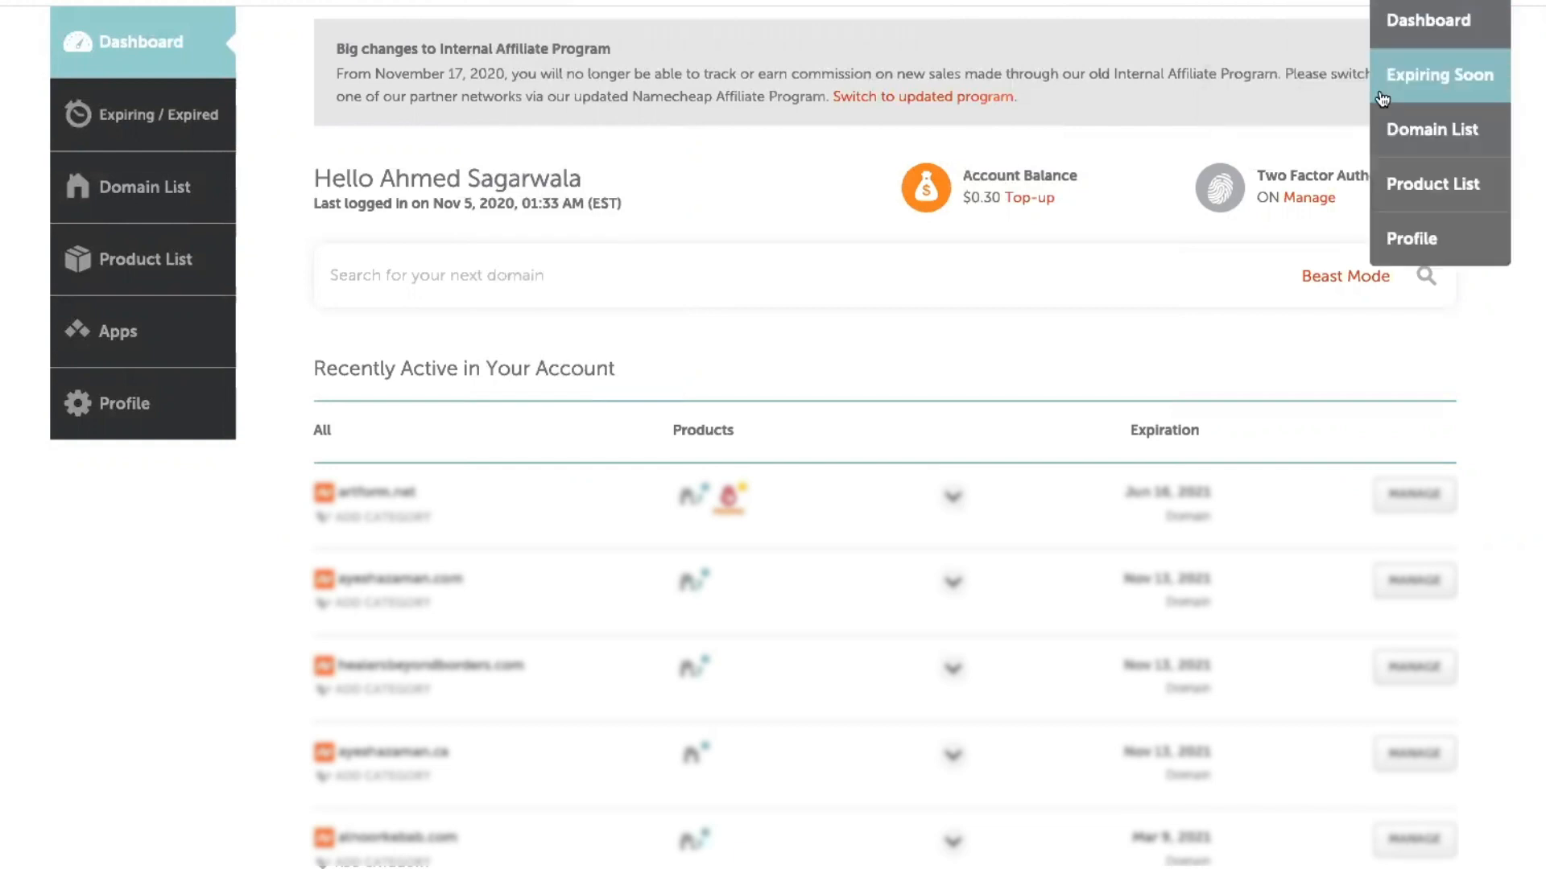
pyautogui.click(1399, 95)
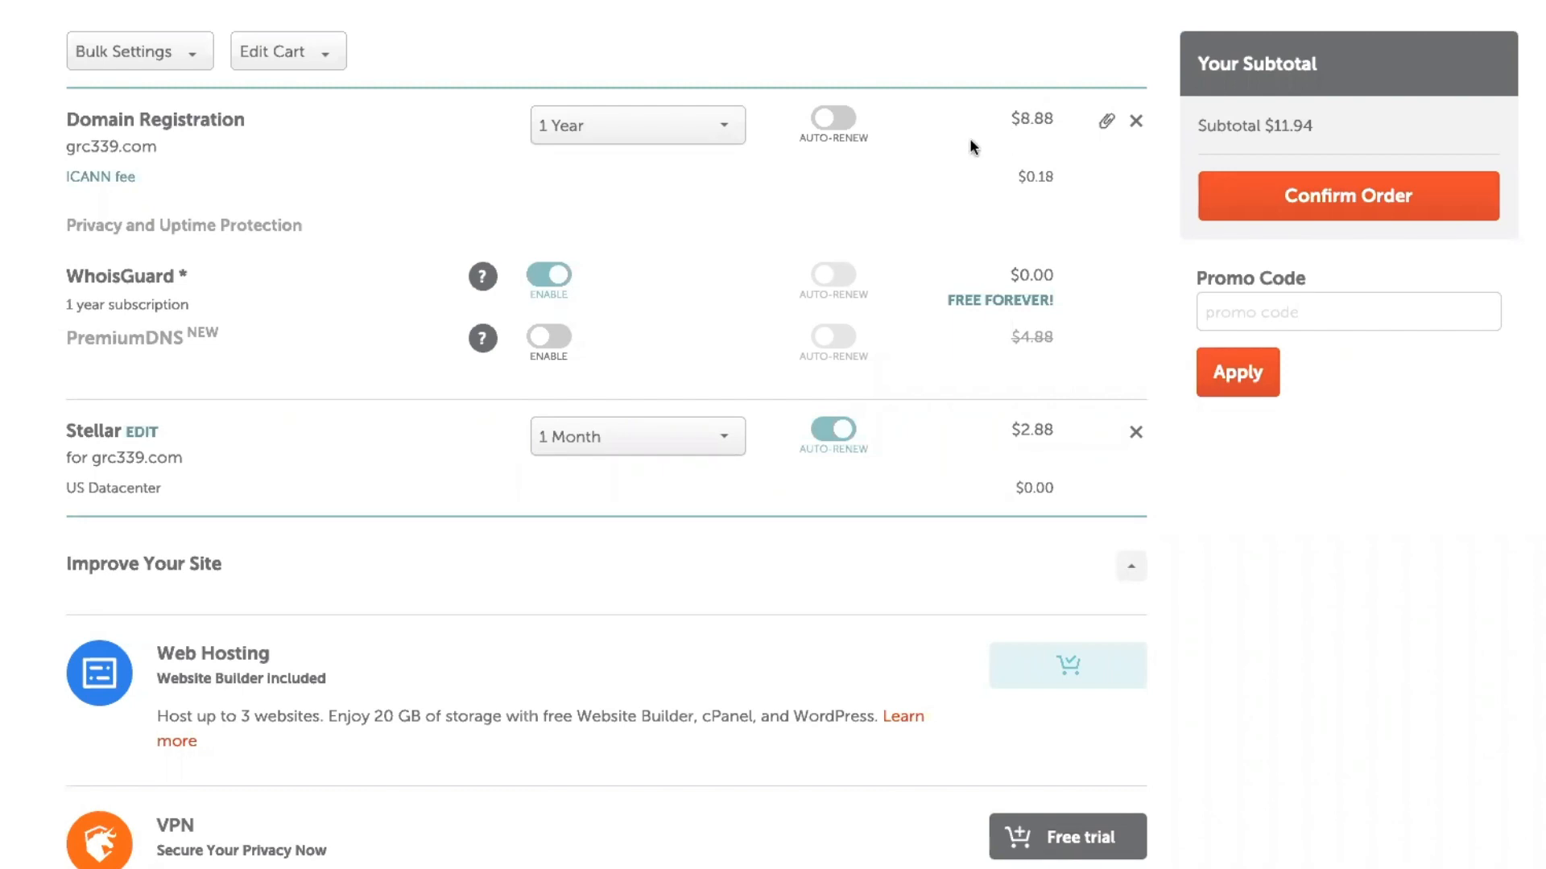
# Step: Apply the BUNDLZDOMS promo code, dropping grc339.com to $8.68 and the subtotal to $11.74
pyautogui.moveTo(1007, 172); pyautogui.dragTo(1070, 172)
pyautogui.moveTo(67, 276); pyautogui.dragTo(190, 278)
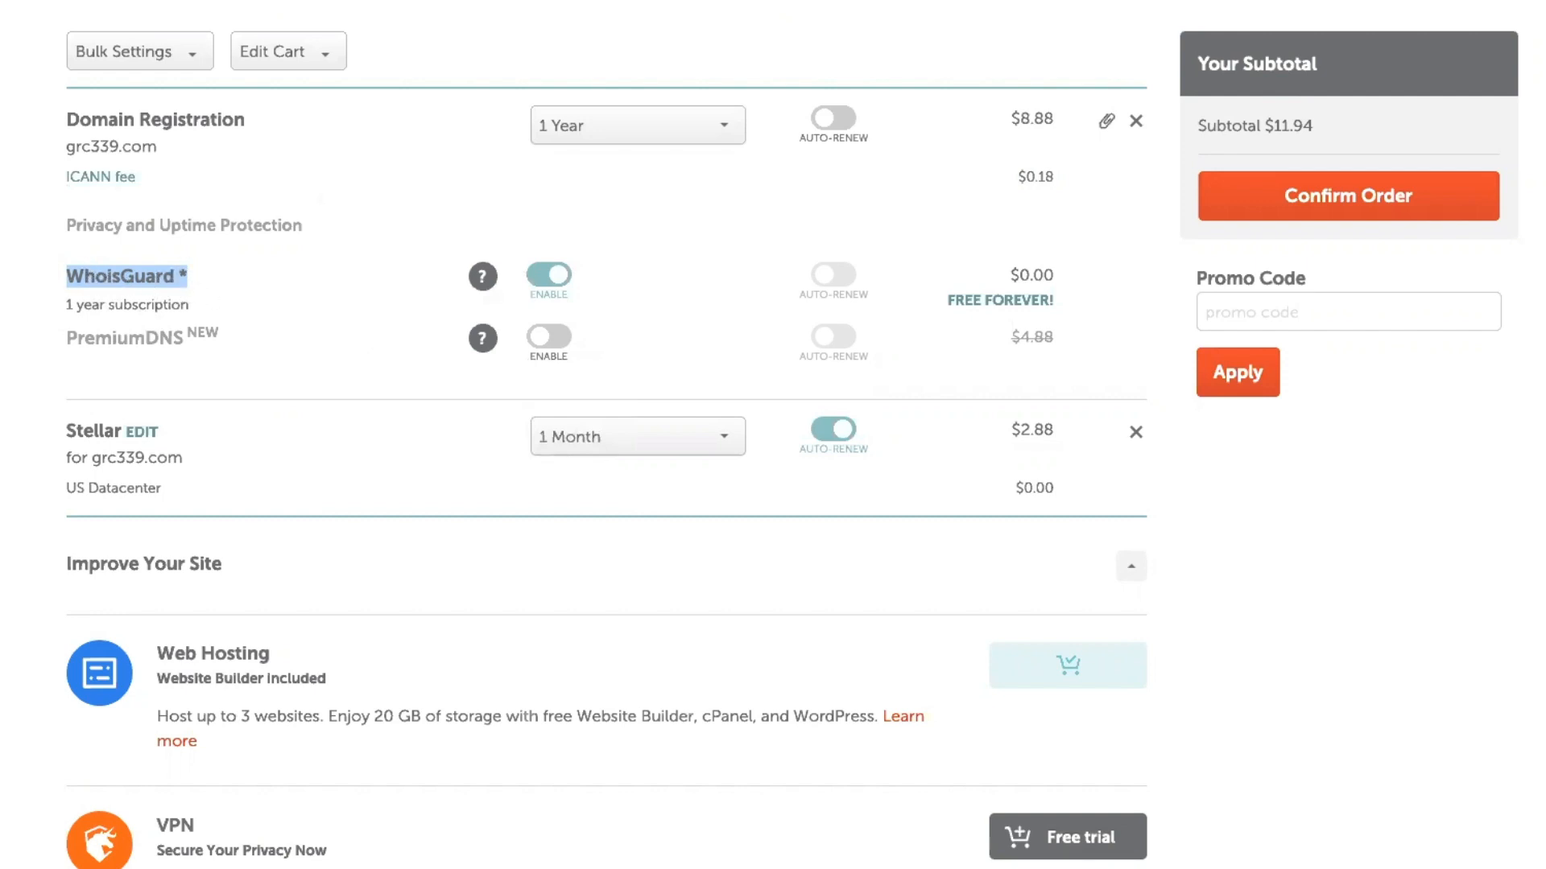
pyautogui.moveTo(461, 279)
pyautogui.click(1310, 314)
pyautogui.write('BUNDLZDOMS')
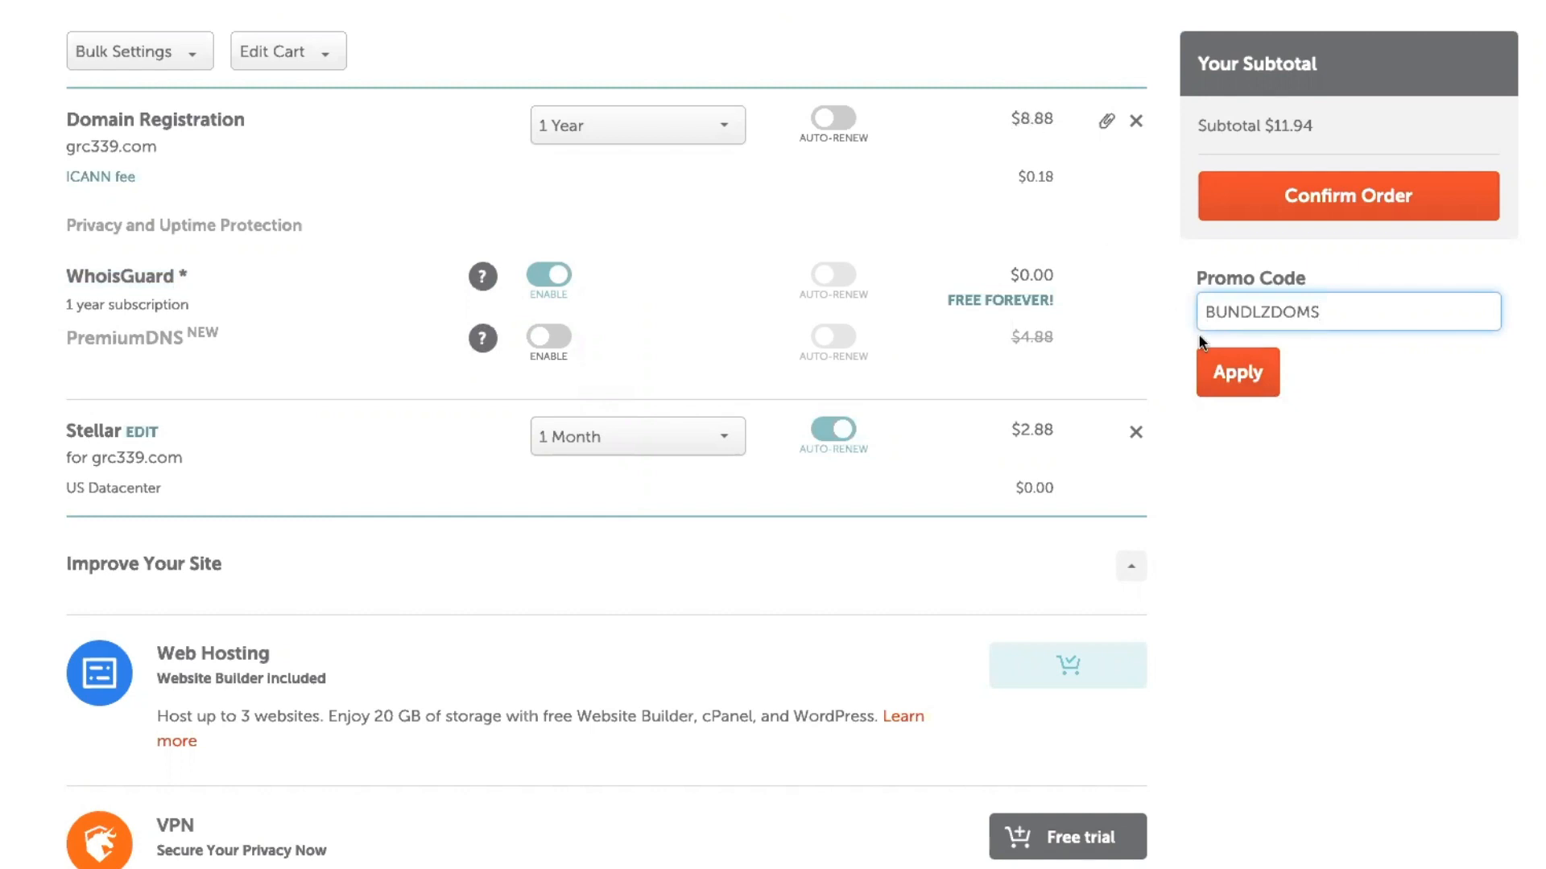
pyautogui.click(1235, 378)
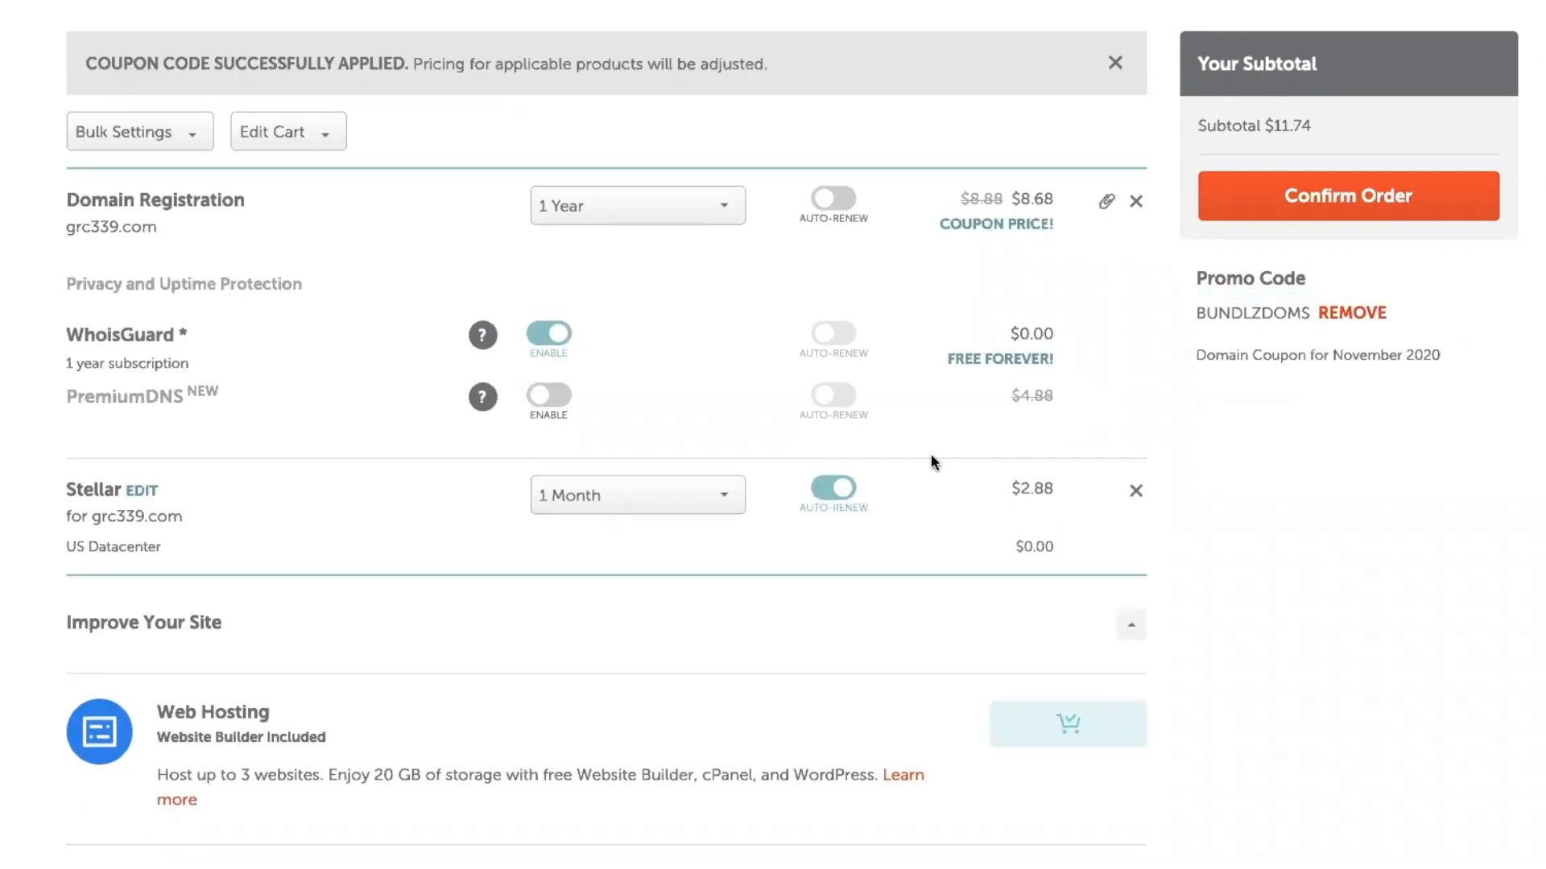
# Step: Review the Web Hosting description among the Improve Your Site add-ons
pyautogui.scroll(-5, 807, 572)
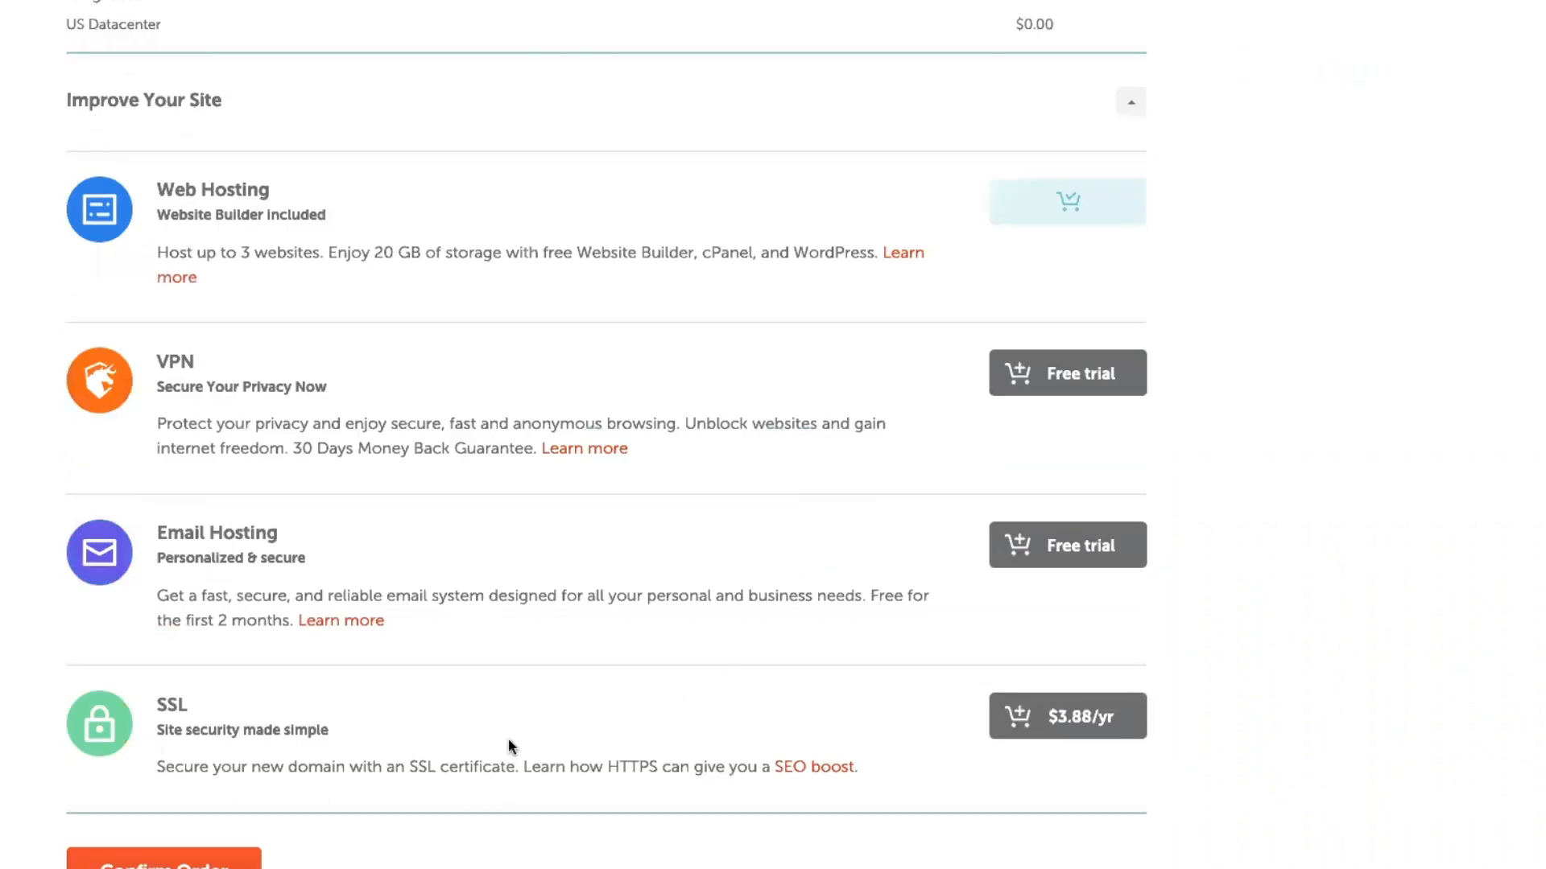
pyautogui.moveTo(192, 249); pyautogui.dragTo(707, 287)
pyautogui.click(708, 287)
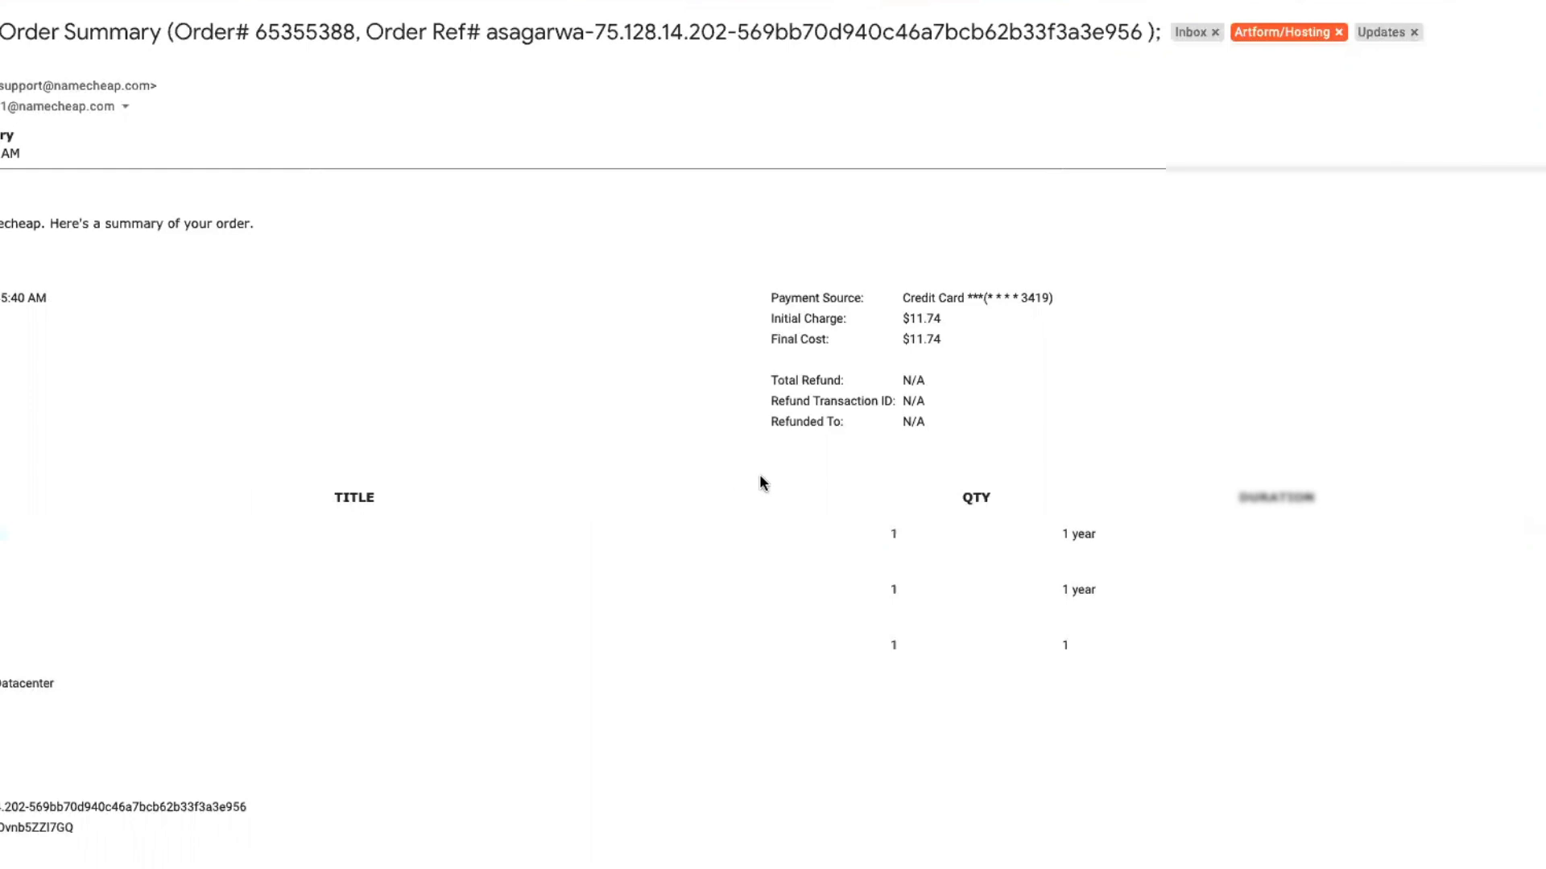
# Step: Read through the Namecheap order summary email confirming the $11.74 charge
pyautogui.scroll(-1, 1422, 742)
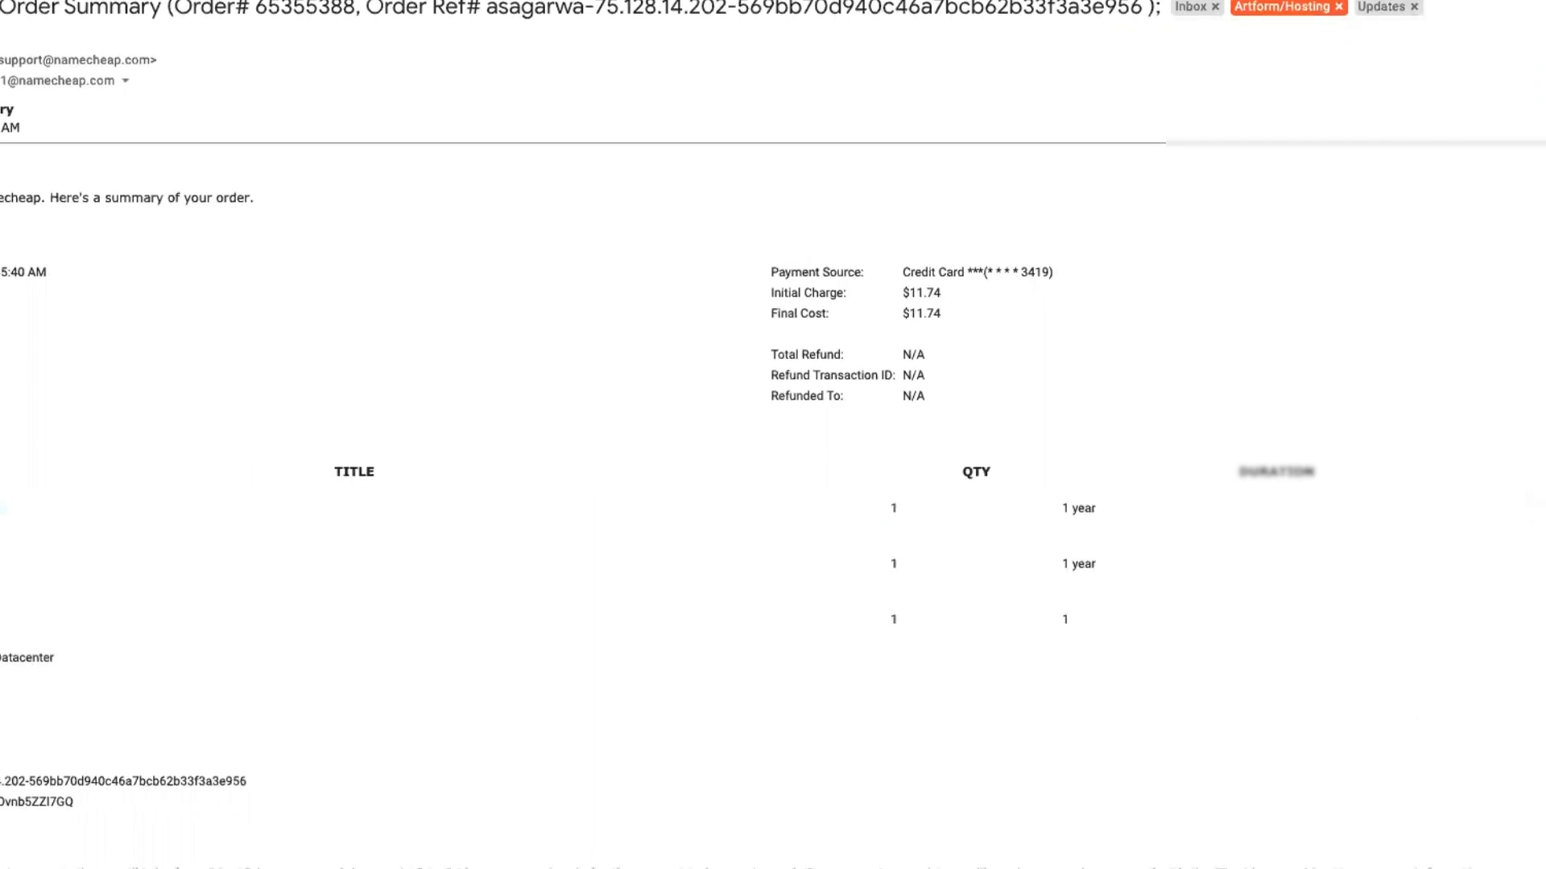
pyautogui.scroll(-2, 773, 435)
pyautogui.hotkey('ctrl', 'a')
pyautogui.click(349, 767)
pyautogui.scroll(3, 349, 767)
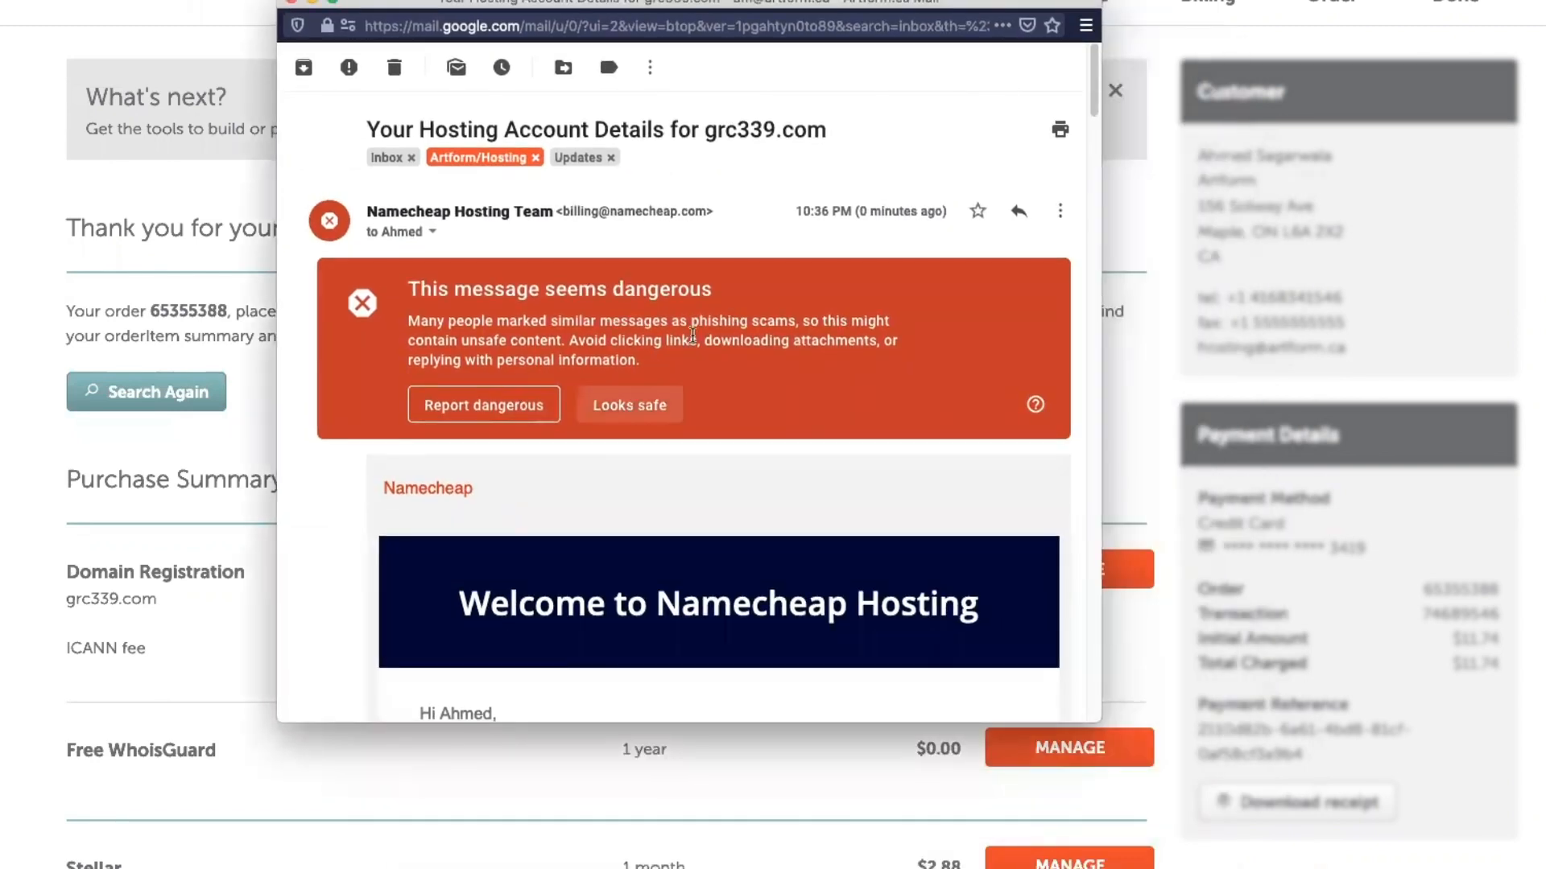
# Step: Mark the grc339.com hosting details email as safe and dismiss the notice
pyautogui.click(633, 406)
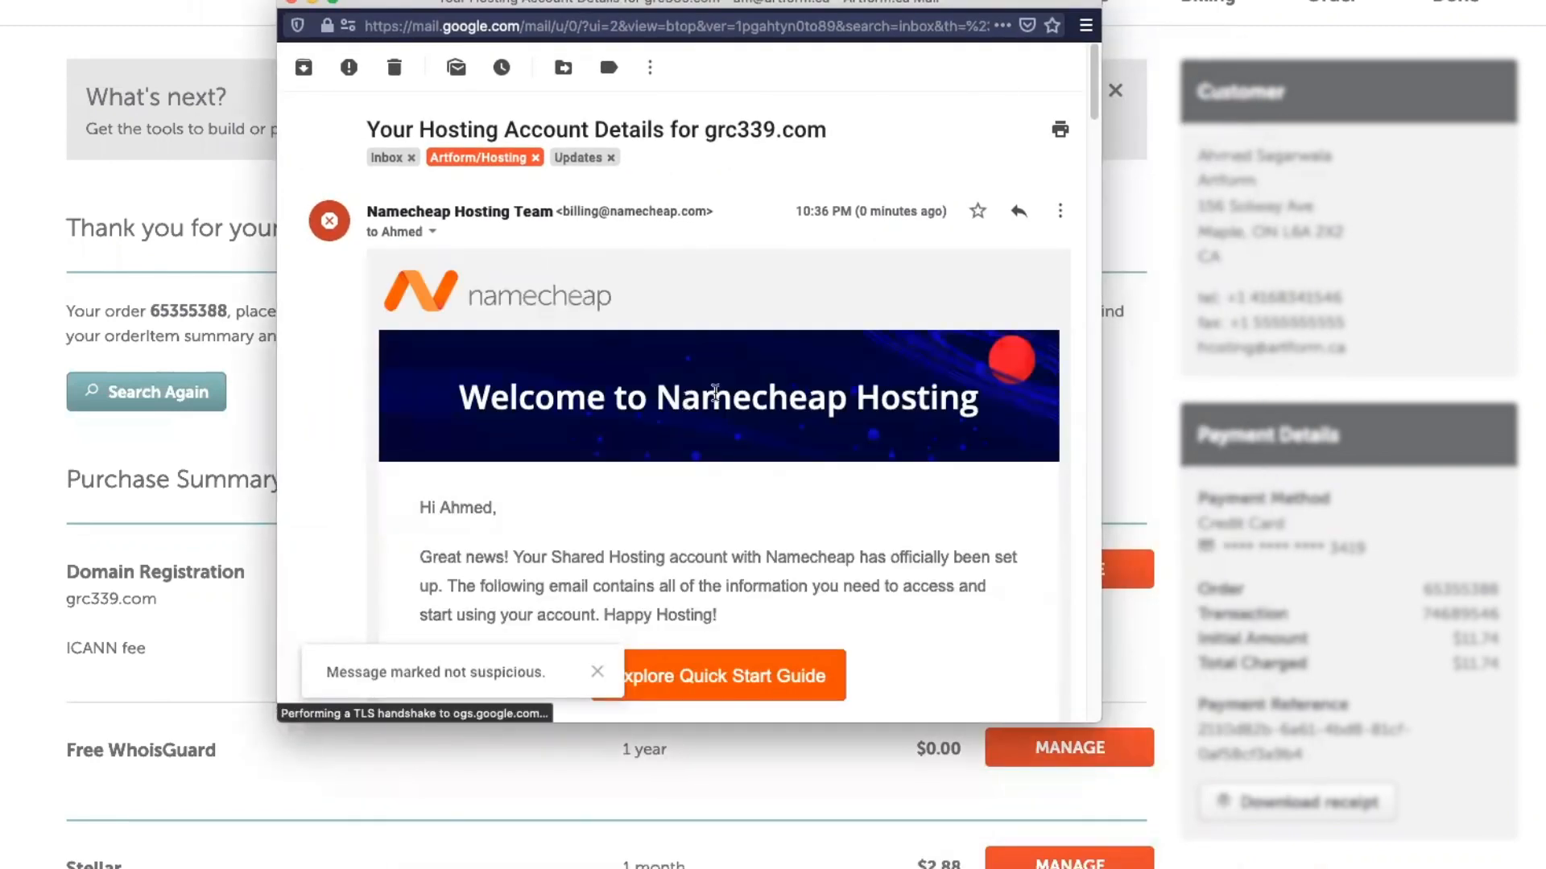
pyautogui.scroll(-8, 716, 404)
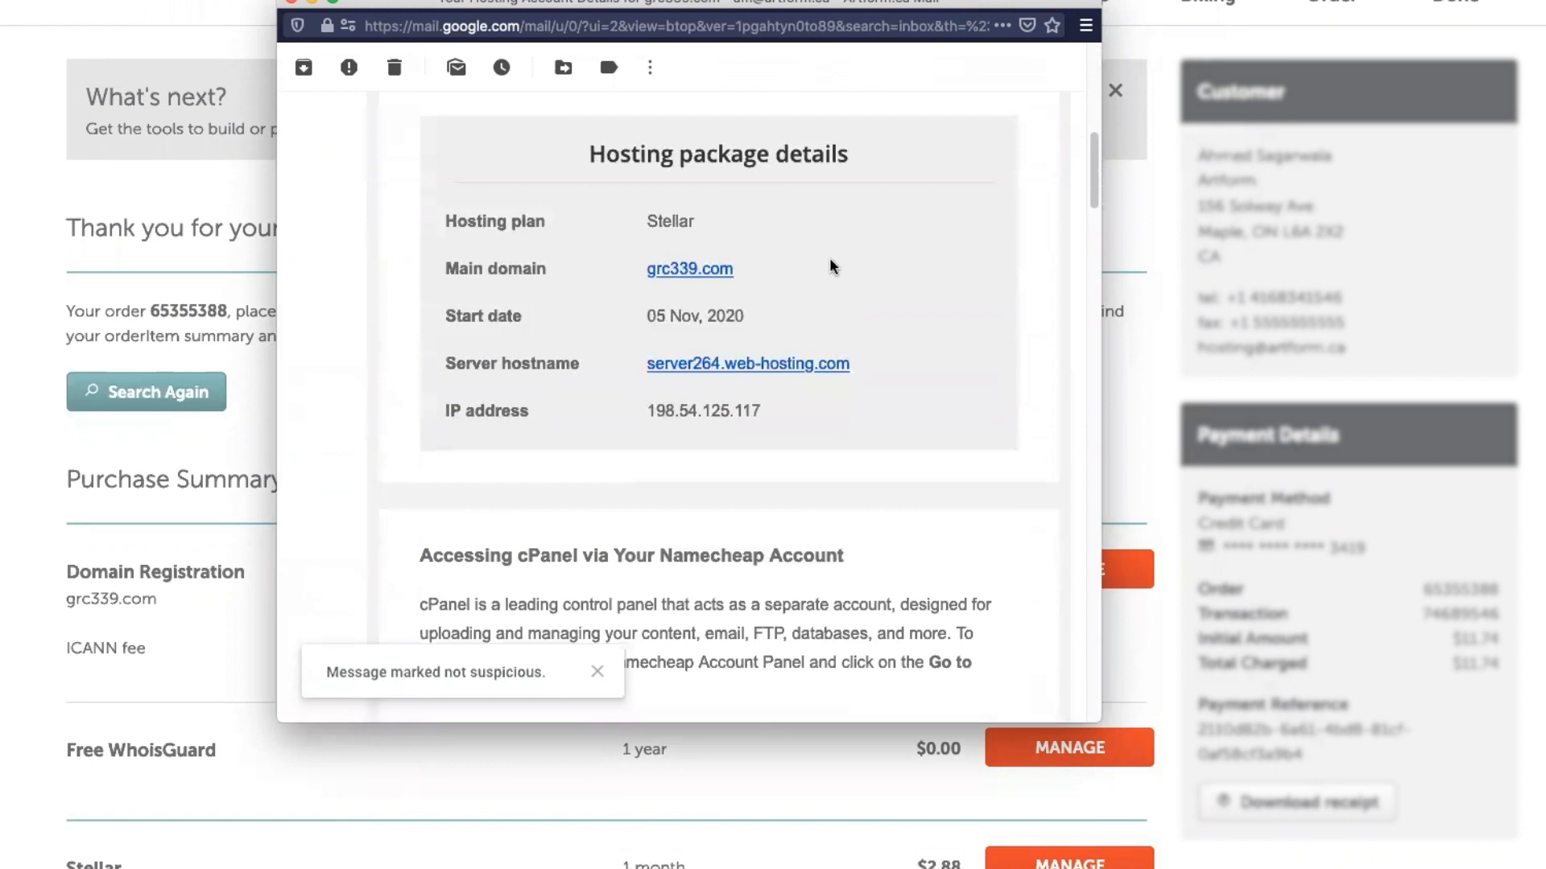
pyautogui.moveTo(739, 412); pyautogui.dragTo(761, 412)
pyautogui.scroll(-2, 675, 590)
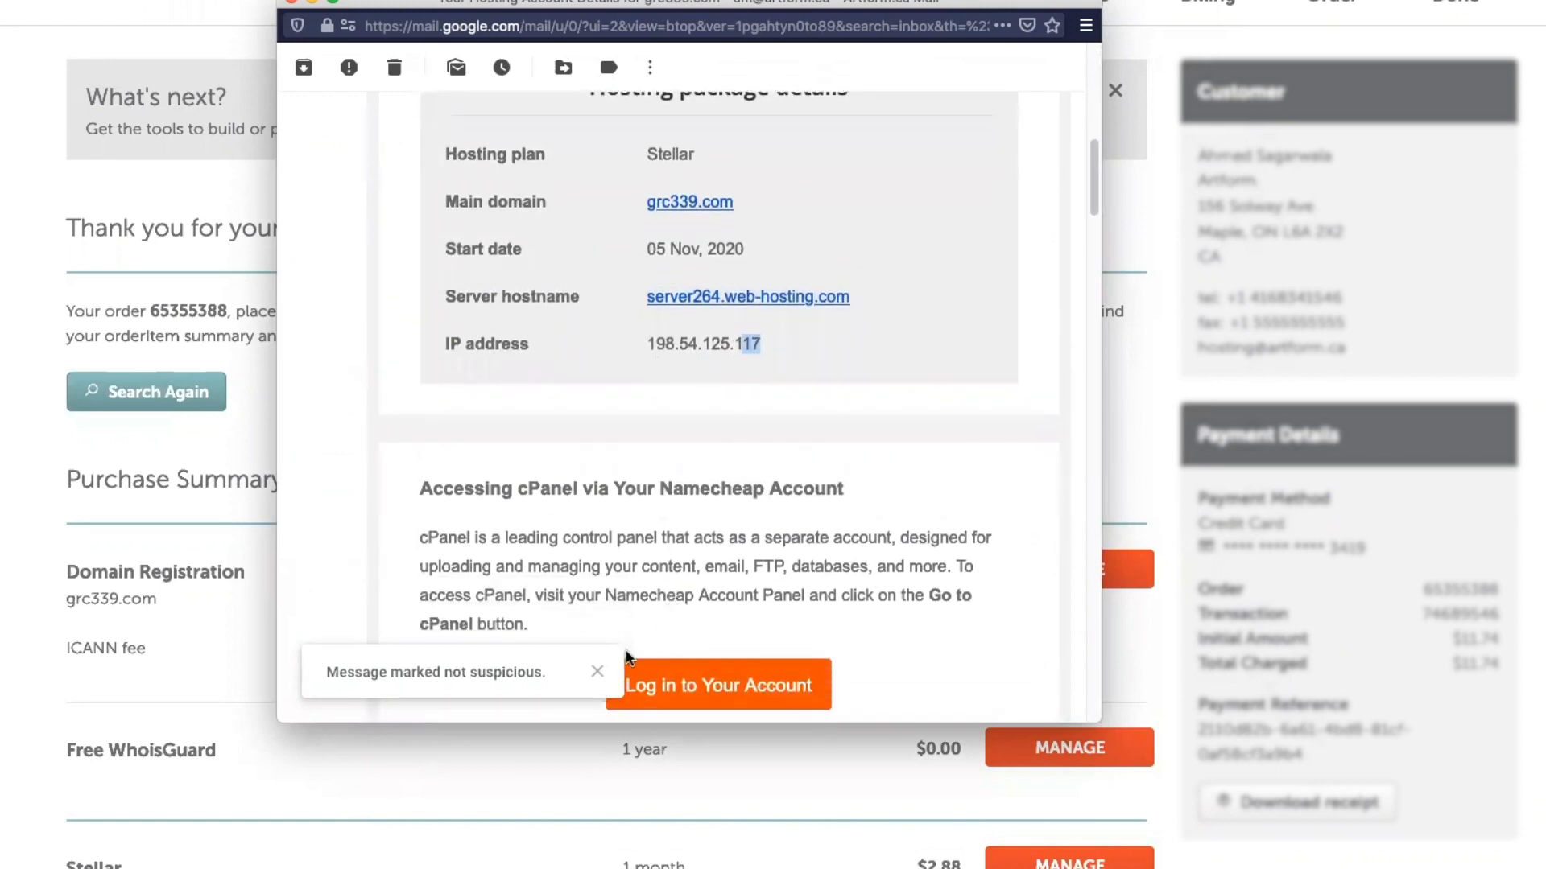
pyautogui.click(596, 671)
pyautogui.scroll(-4, 593, 624)
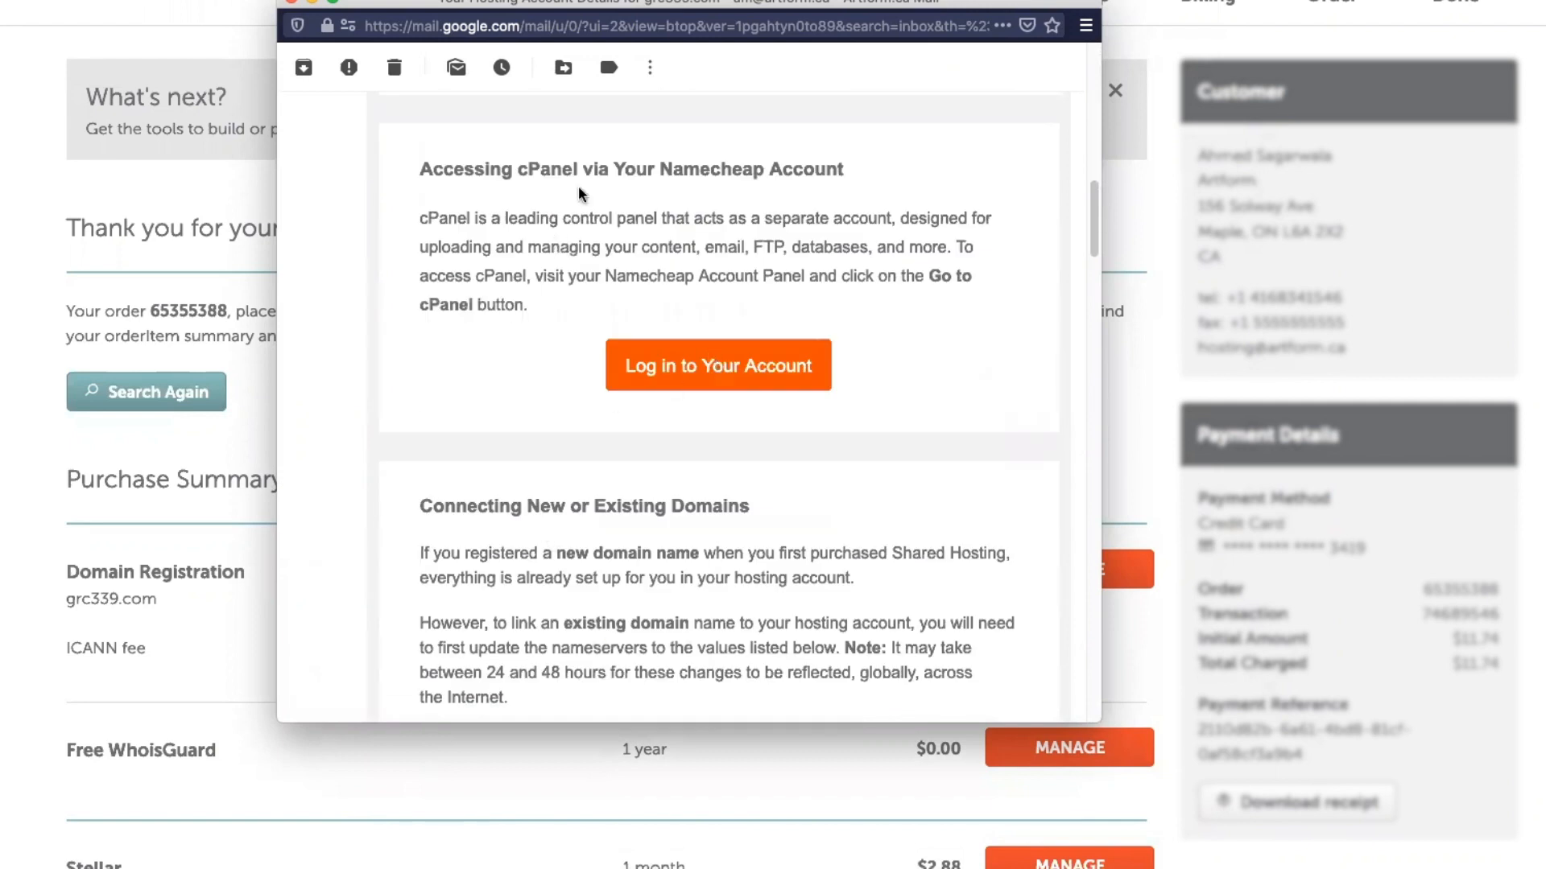
# Step: Read the email's cPanel access and free SSL coverage details
pyautogui.moveTo(445, 171); pyautogui.dragTo(843, 170)
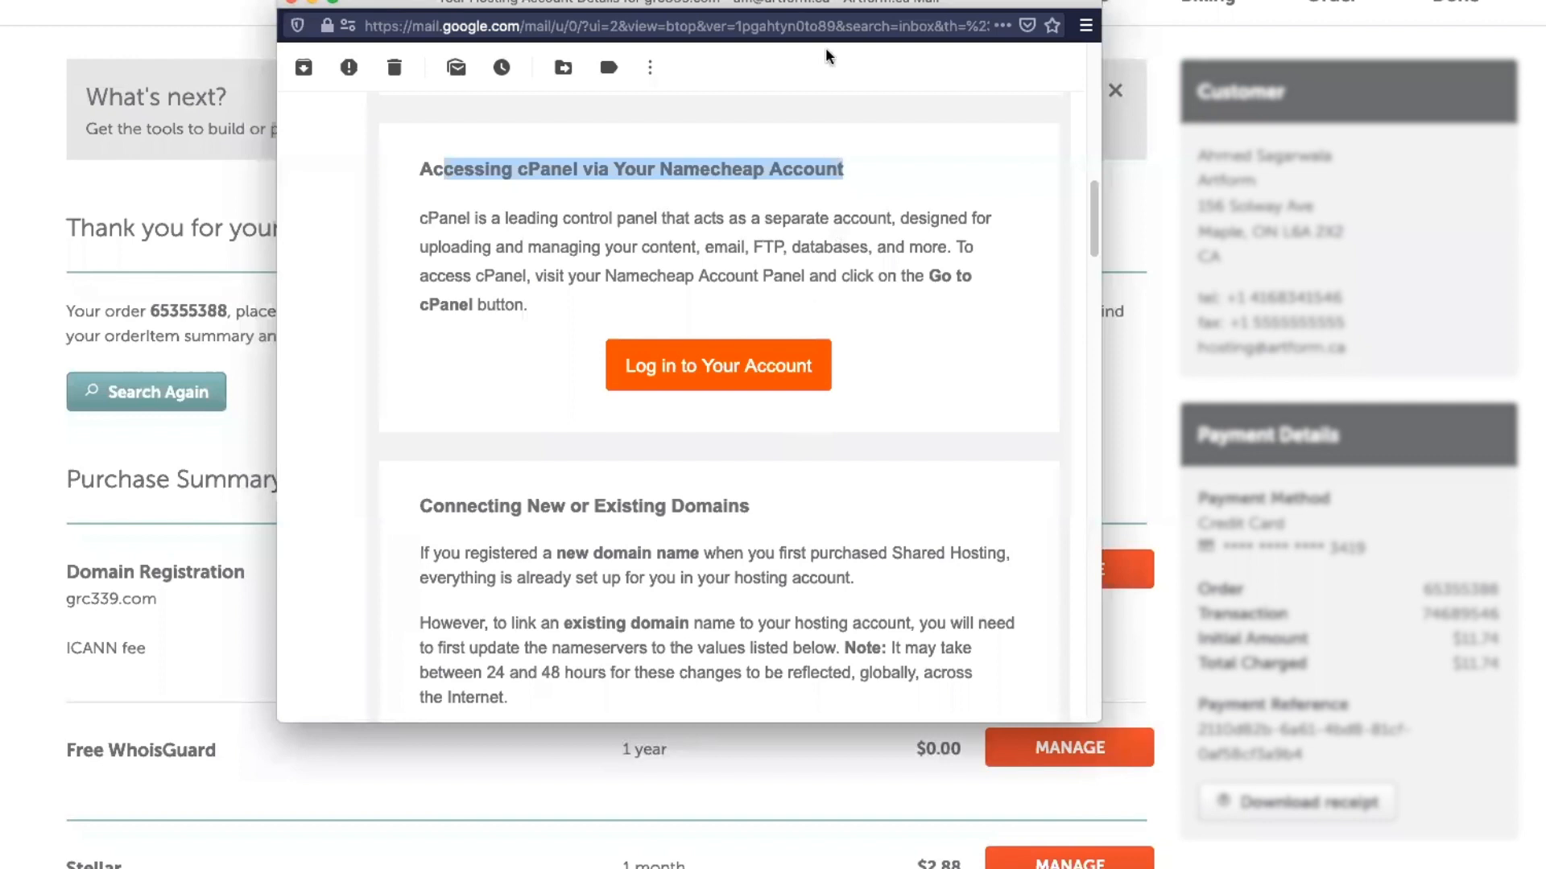
pyautogui.moveTo(789, 6); pyautogui.dragTo(1092, 55)
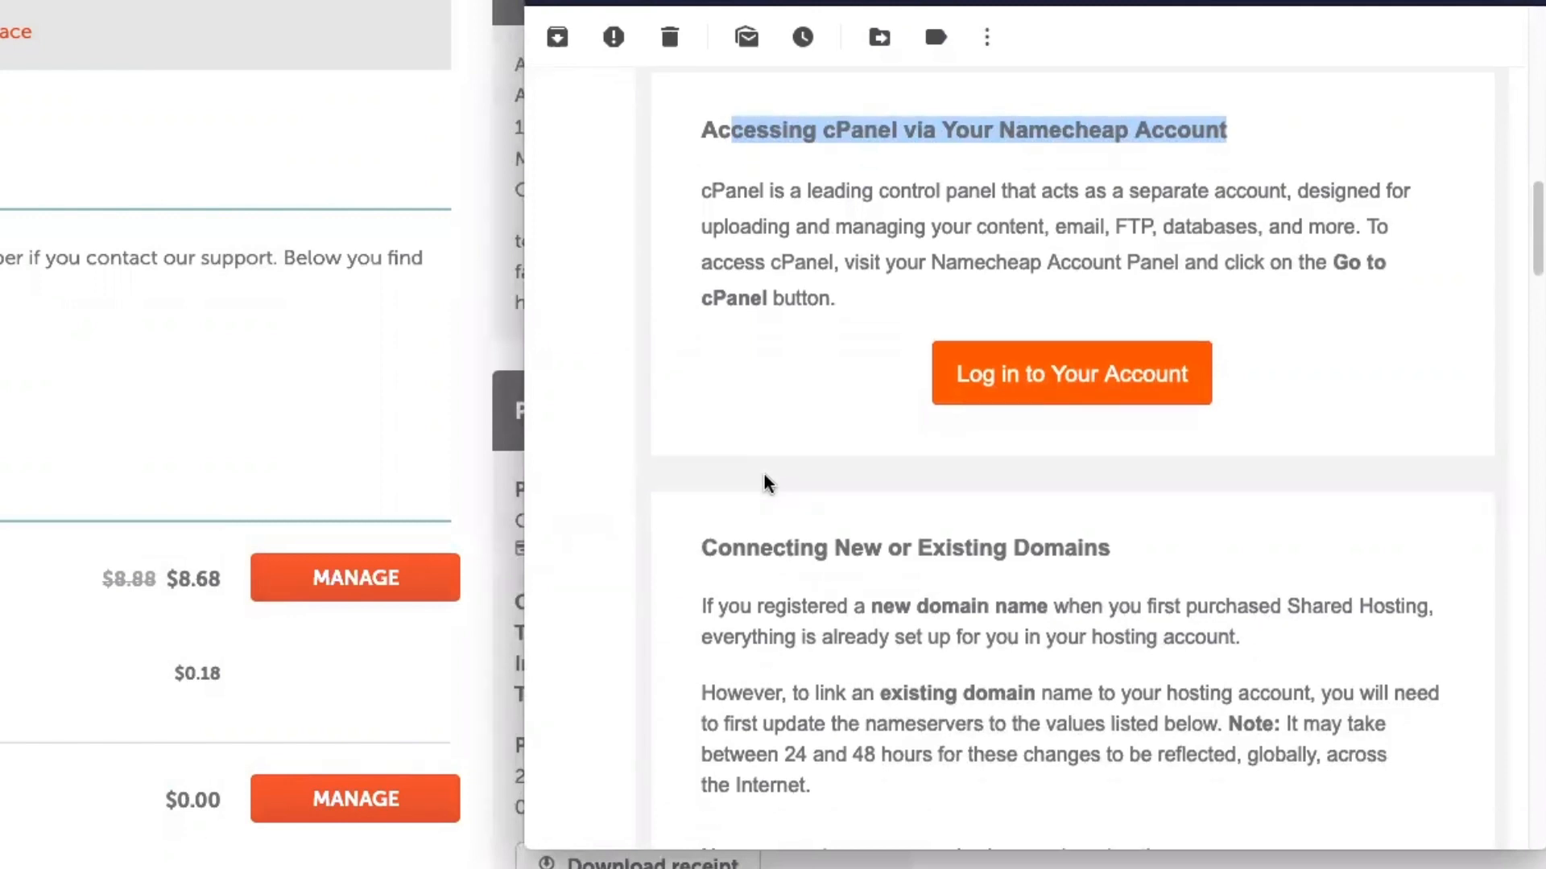
pyautogui.scroll(-6, 765, 479)
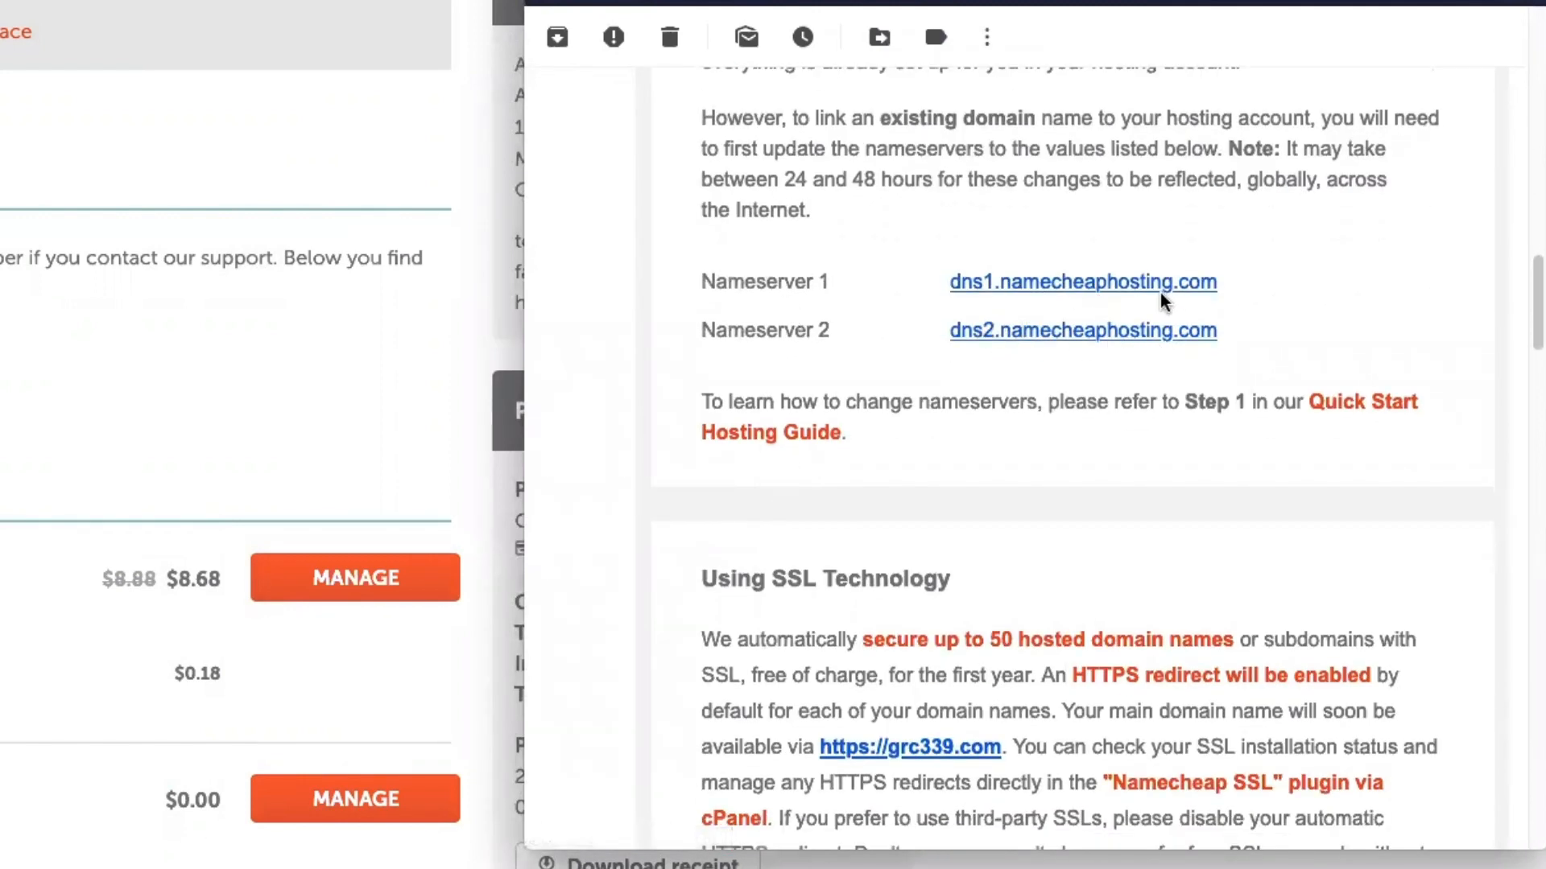
pyautogui.scroll(-1, 1163, 314)
pyautogui.scroll(-3, 1163, 315)
pyautogui.moveTo(777, 369); pyautogui.dragTo(1200, 624)
pyautogui.click(1199, 624)
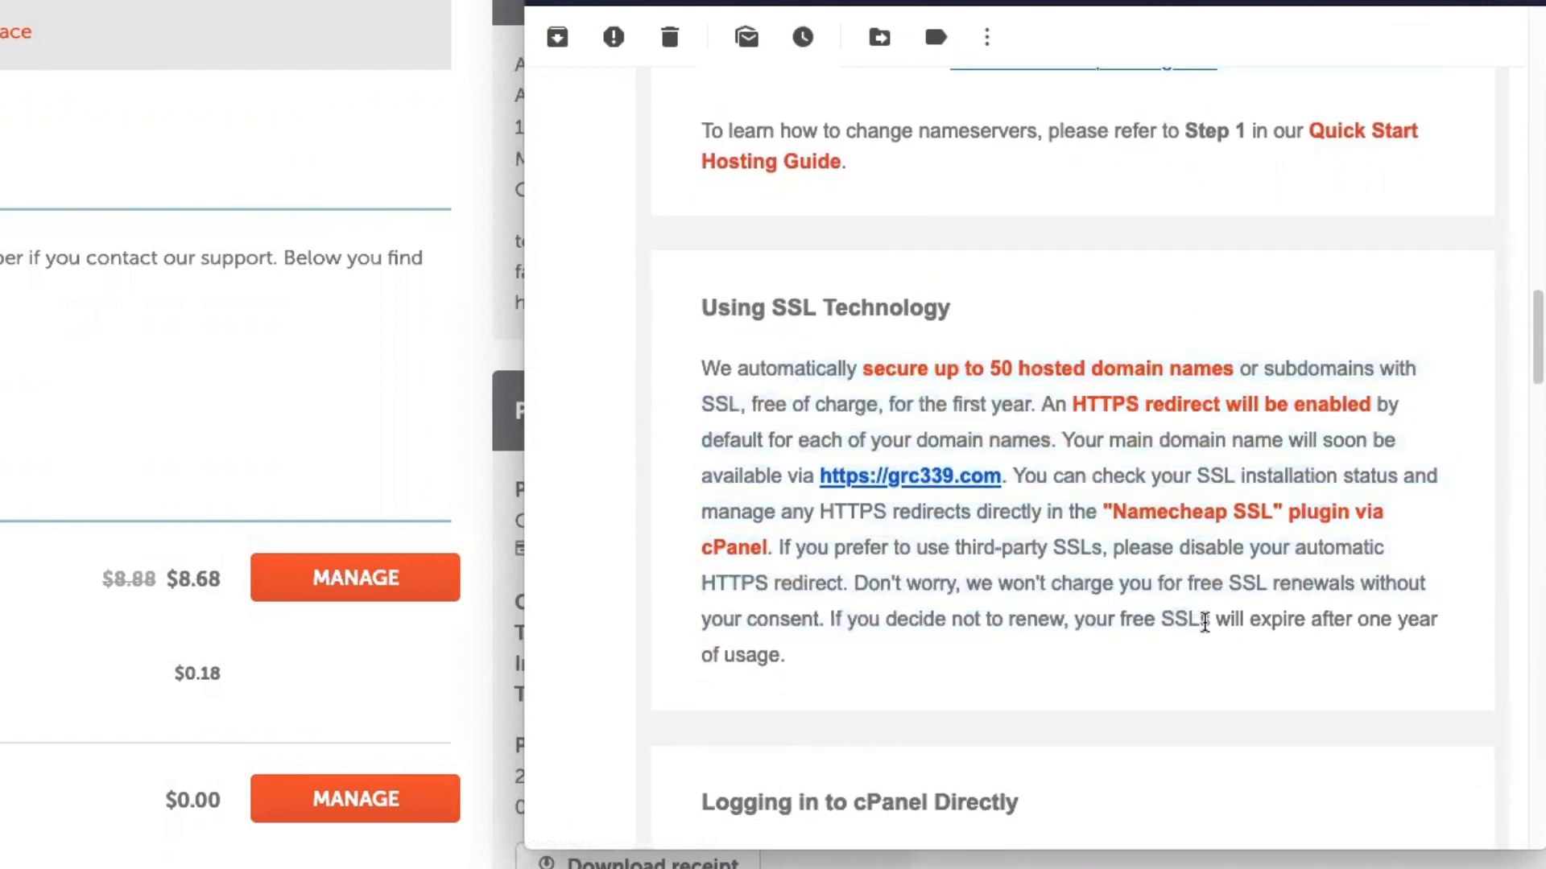
pyautogui.moveTo(709, 354); pyautogui.dragTo(1309, 362)
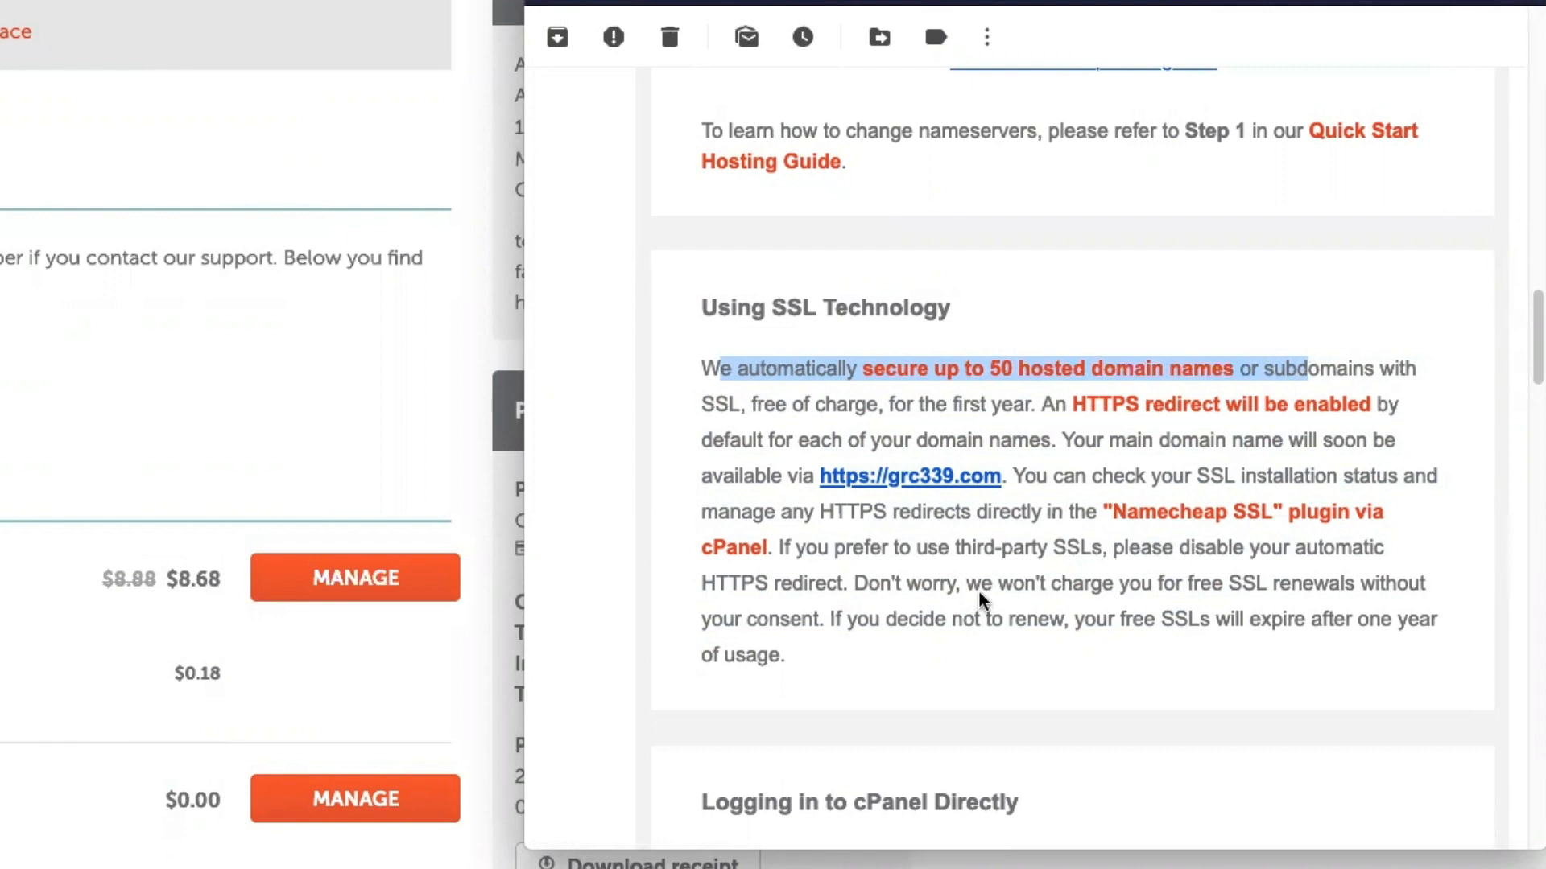
pyautogui.scroll(-5, 979, 588)
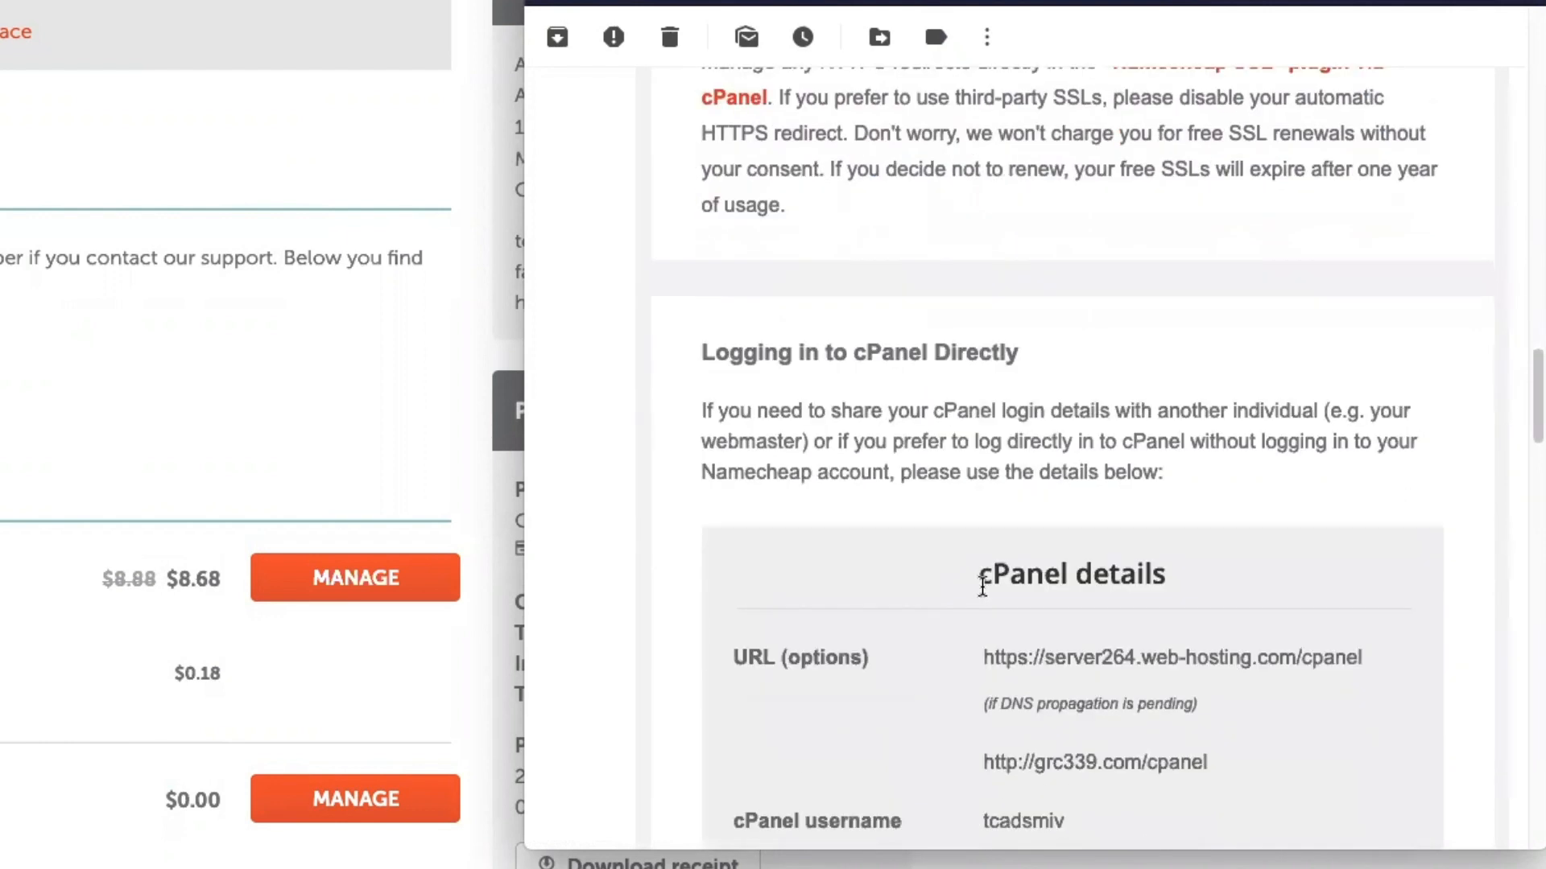
pyautogui.scroll(-3, 982, 587)
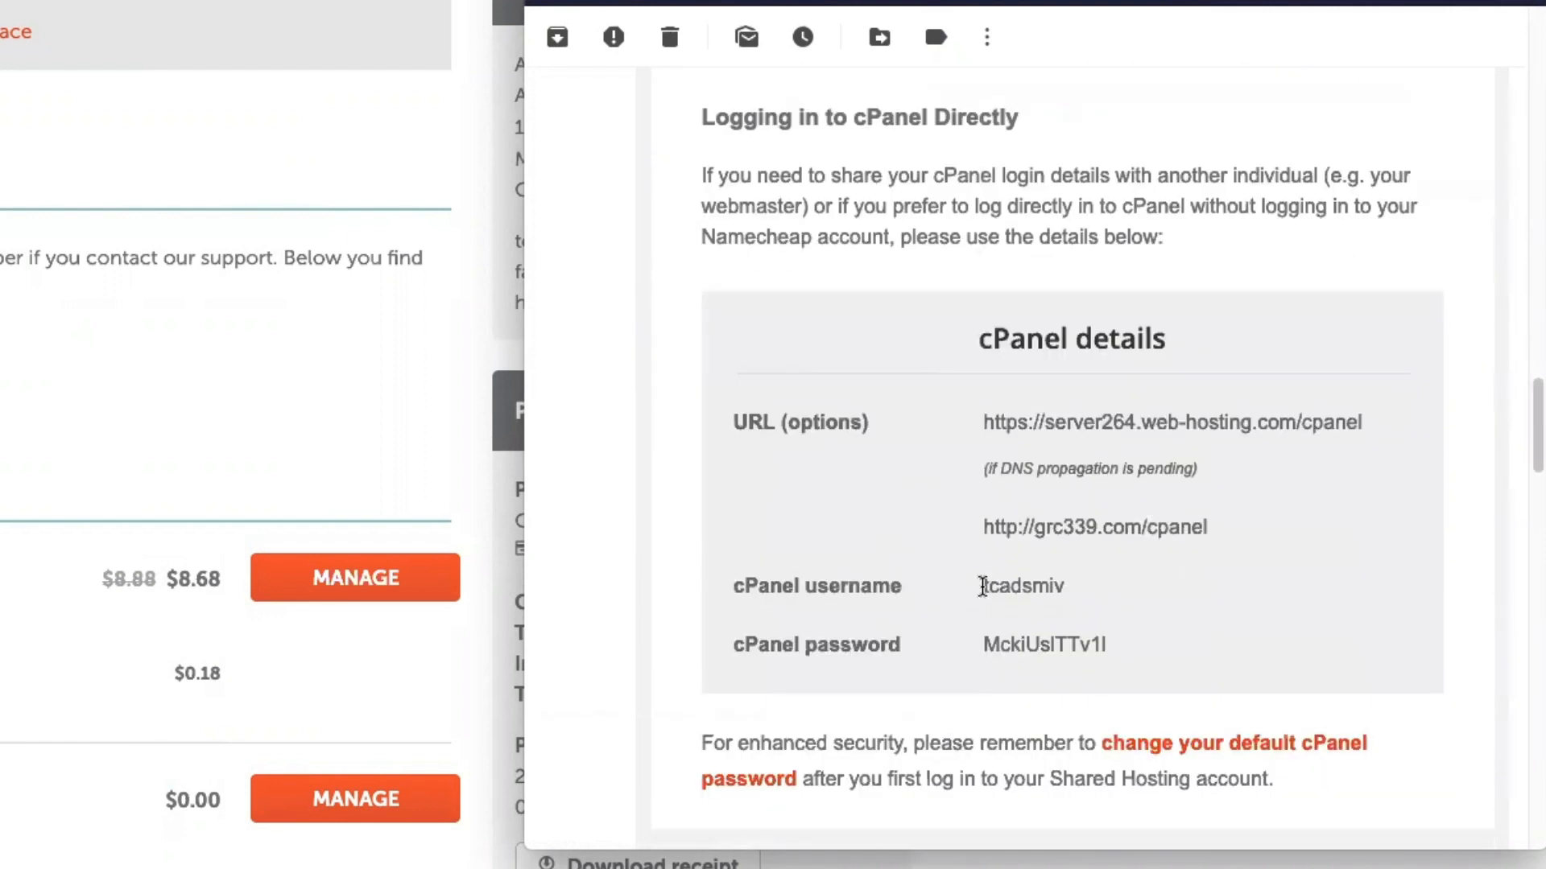
# Step: Copy the cPanel password and return to Namecheap
pyautogui.doubleClick(1029, 642)
pyautogui.rightClick(1032, 641)
pyautogui.click(1074, 651)
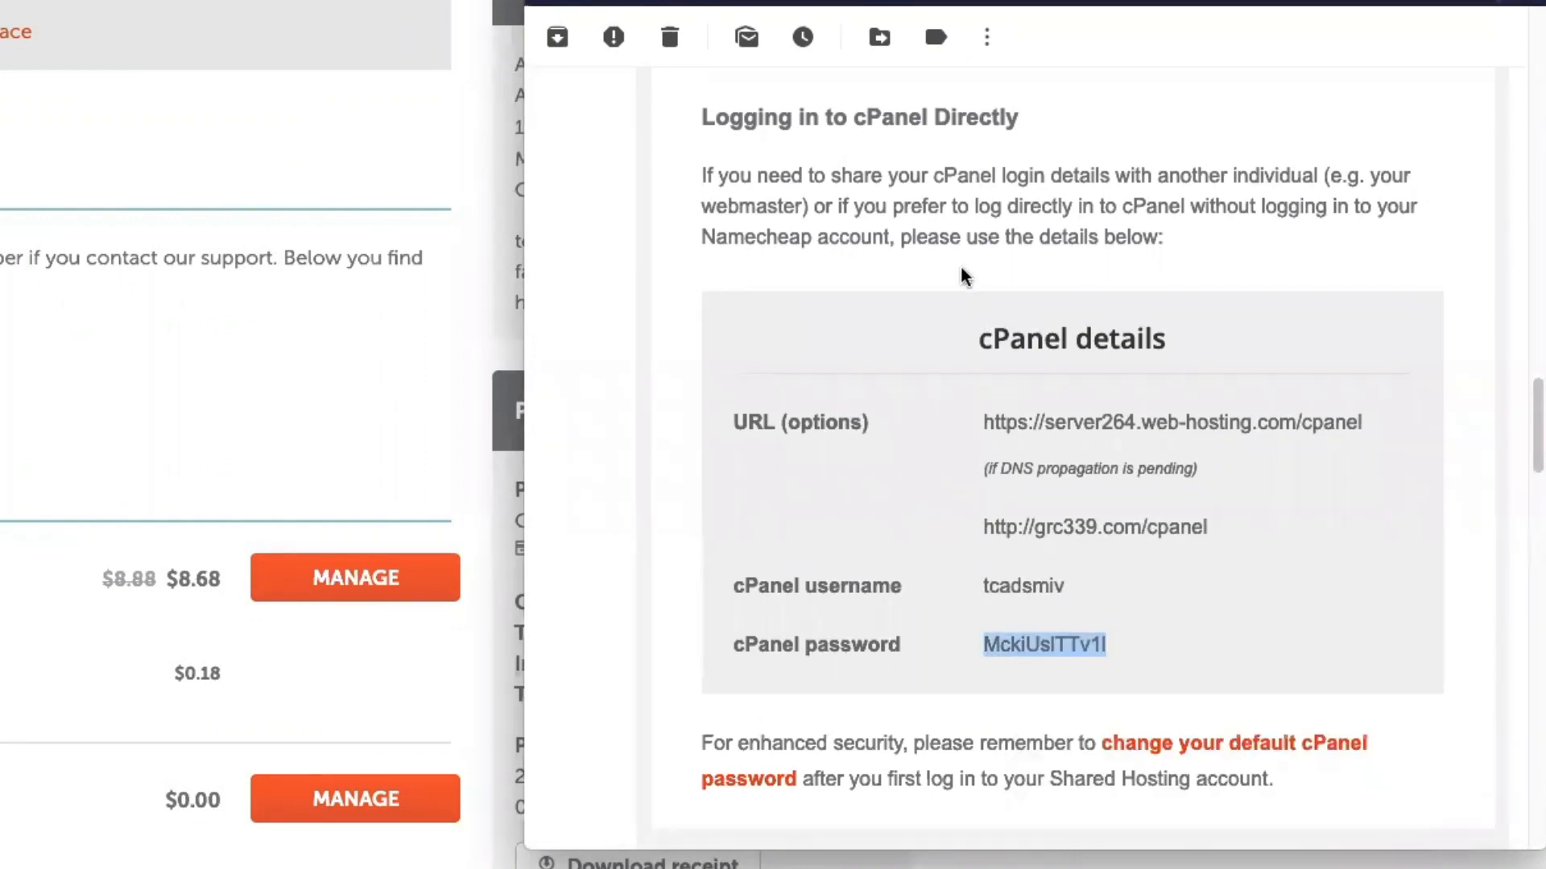
pyautogui.click(209, 868)
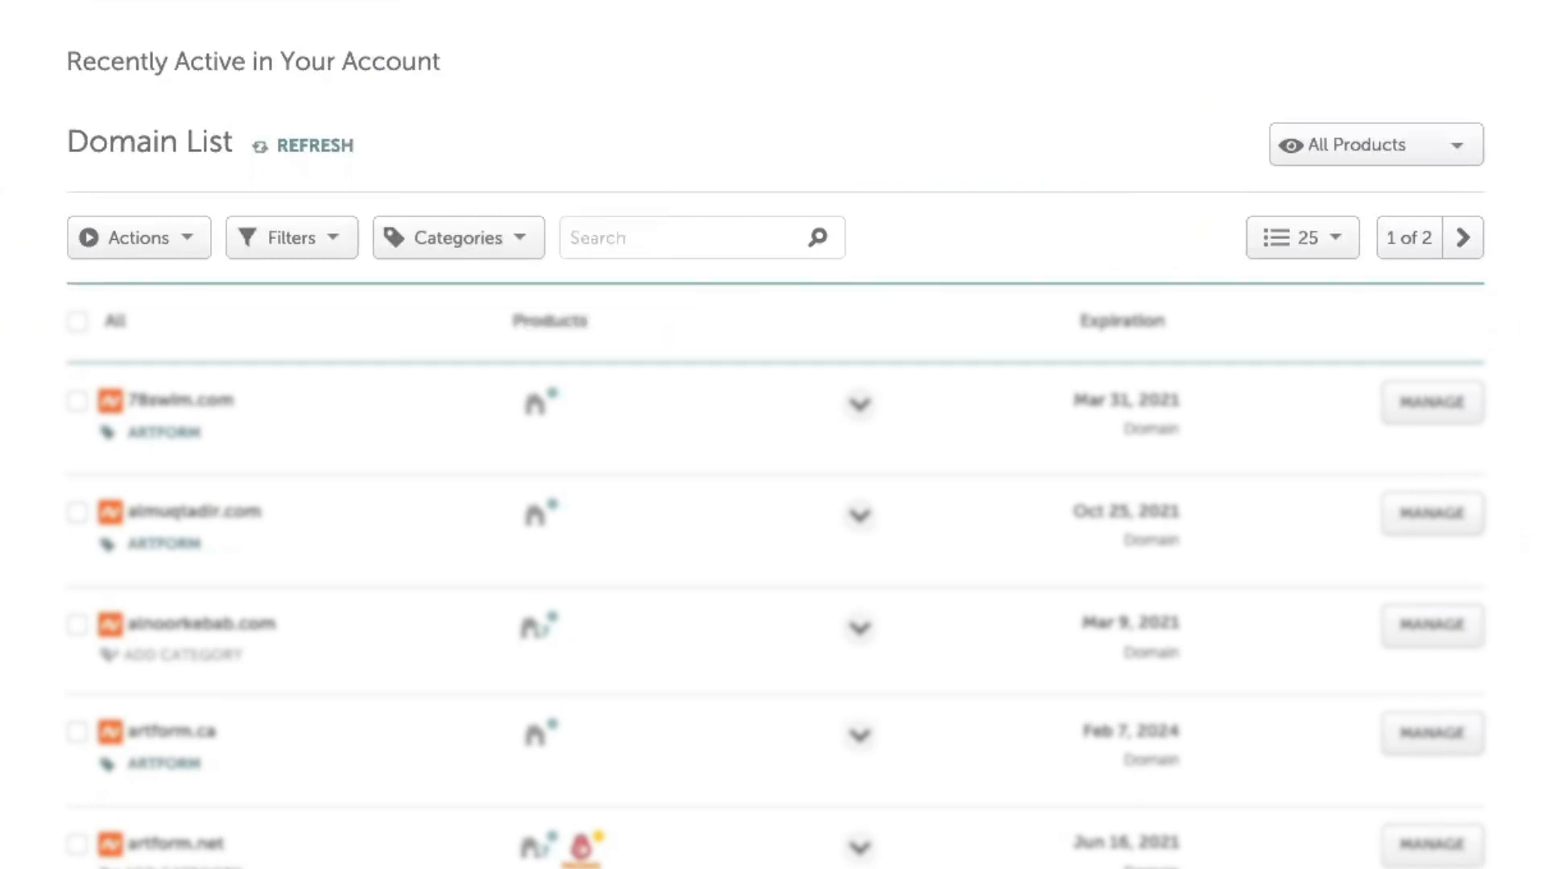
# Step: Search the domain list for 'gr' and open the grc339.com management page
pyautogui.scroll(-10, 773, 434)
pyautogui.scroll(10, 905, 207)
pyautogui.click(702, 244)
pyautogui.write('grc')
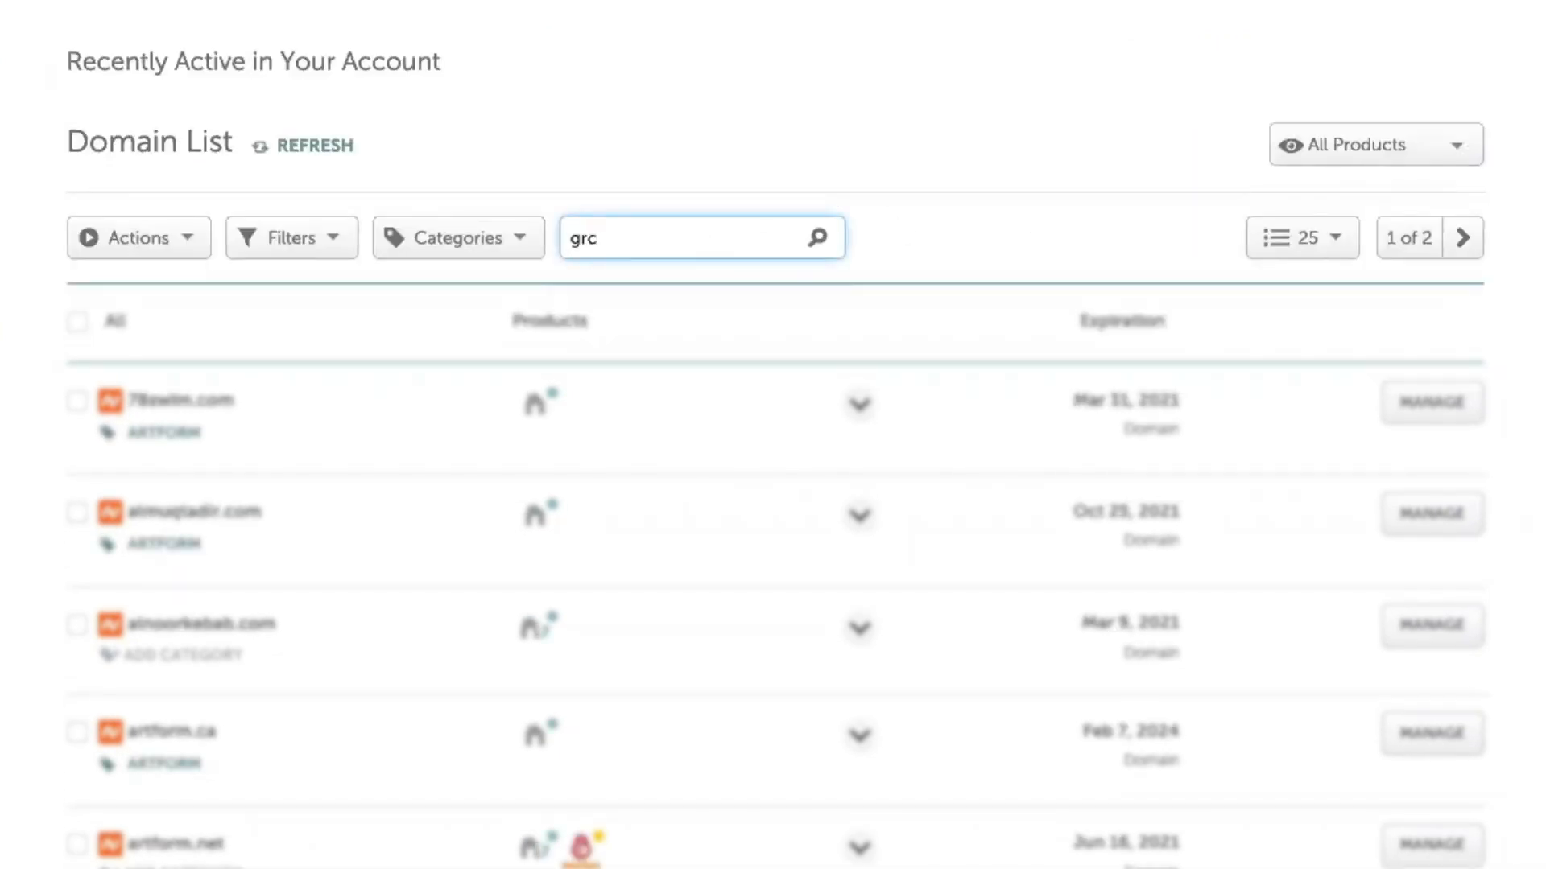
pyautogui.scroll(-4, 372, 326)
pyautogui.scroll(7, 375, 410)
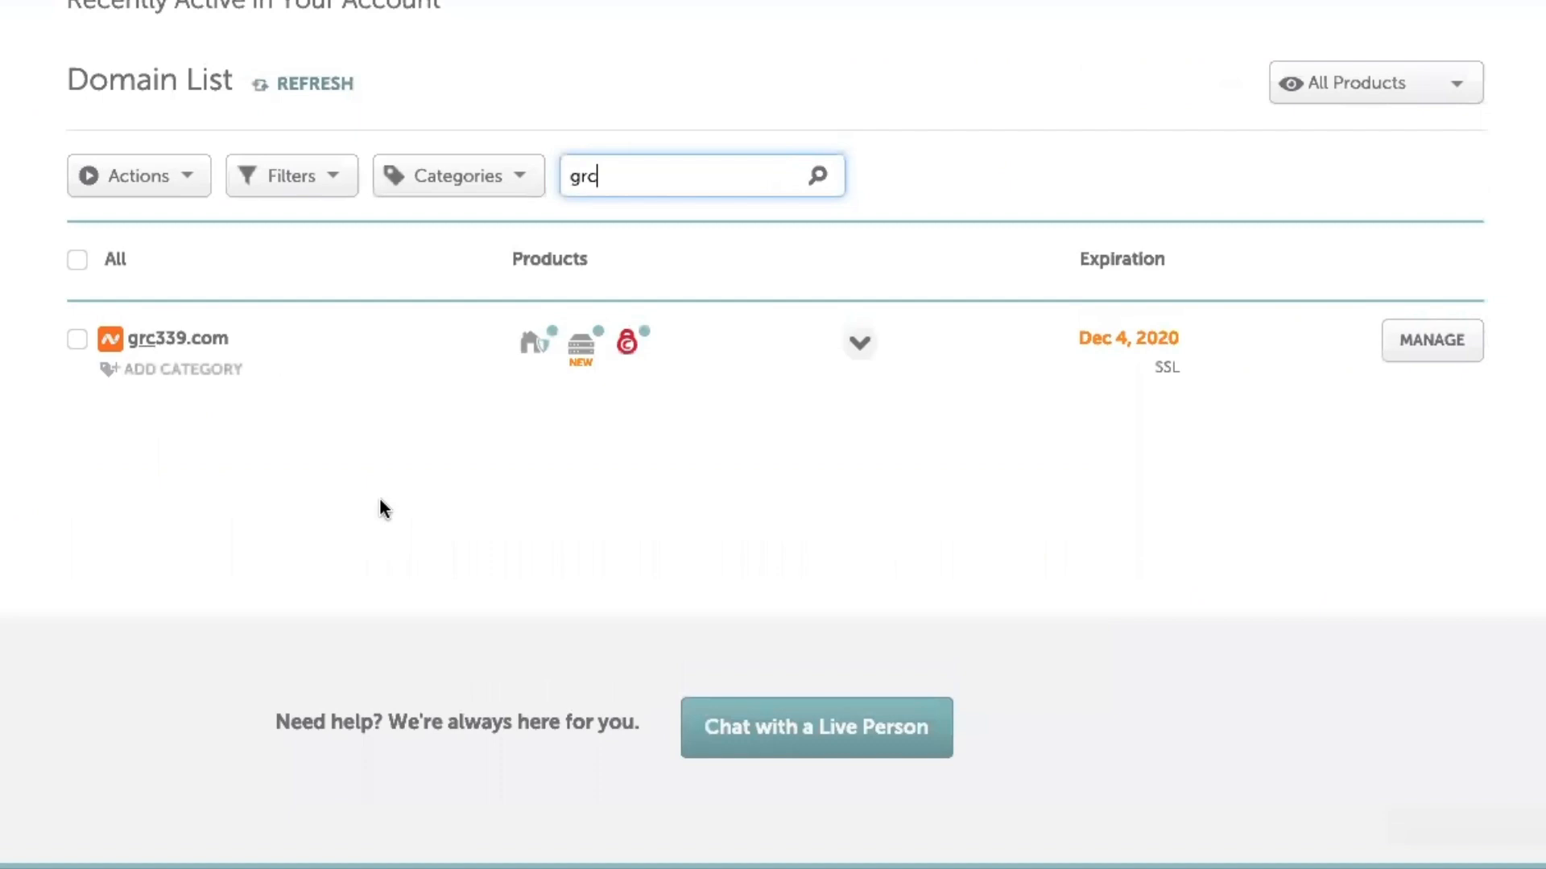
pyautogui.click(1433, 674)
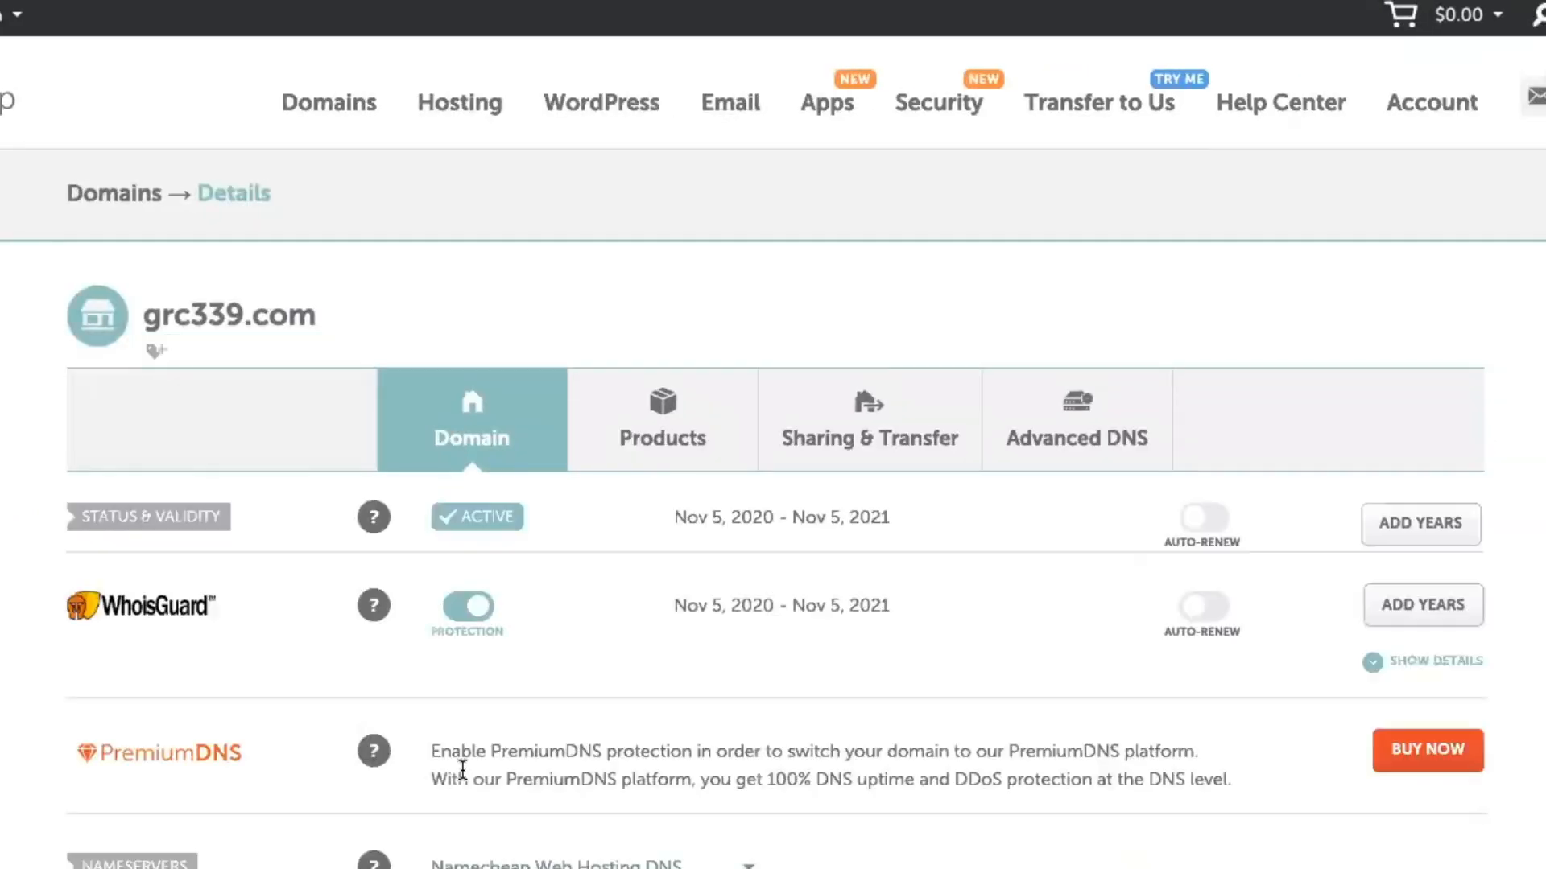
# Step: Go to cPanel for the Stellar hosting plan from the Products tab
pyautogui.moveTo(373, 863)
pyautogui.scroll(-5, 993, 717)
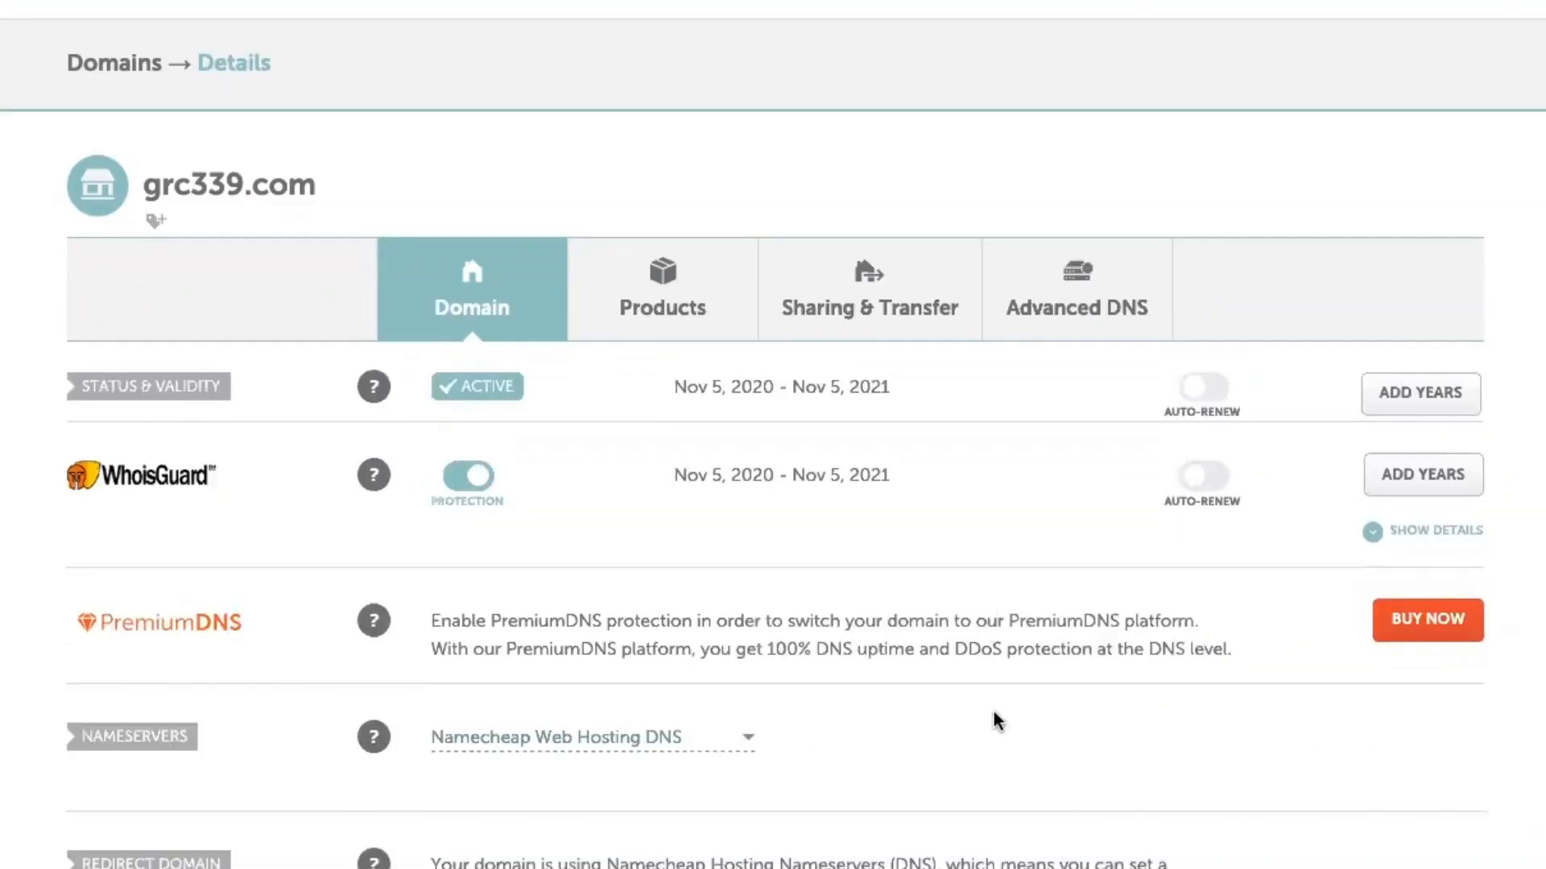
pyautogui.scroll(6, 993, 717)
pyautogui.click(709, 442)
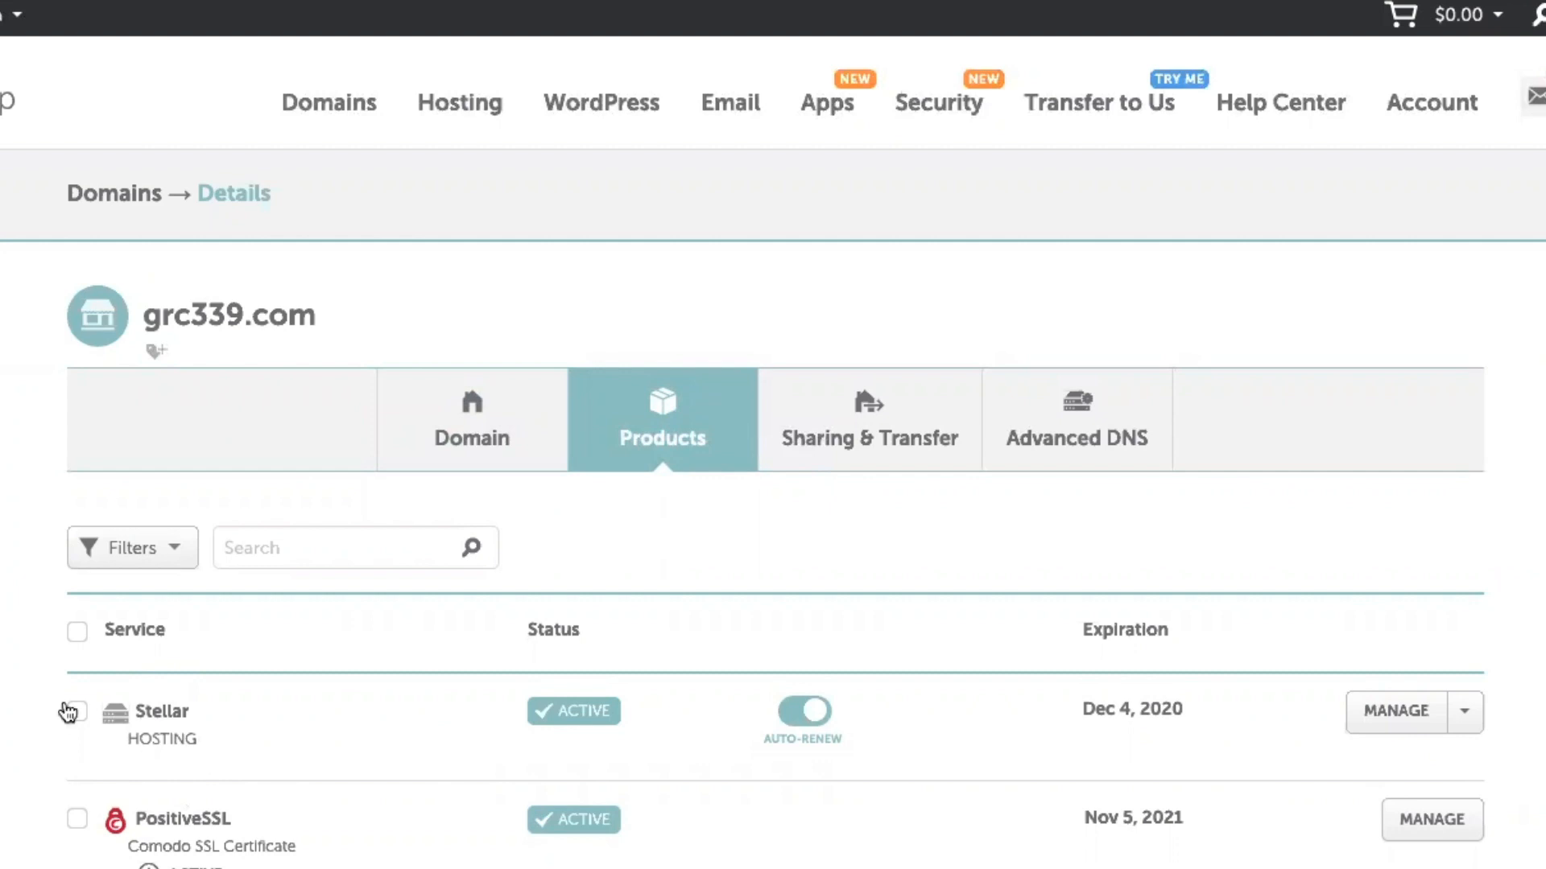
pyautogui.click(1464, 712)
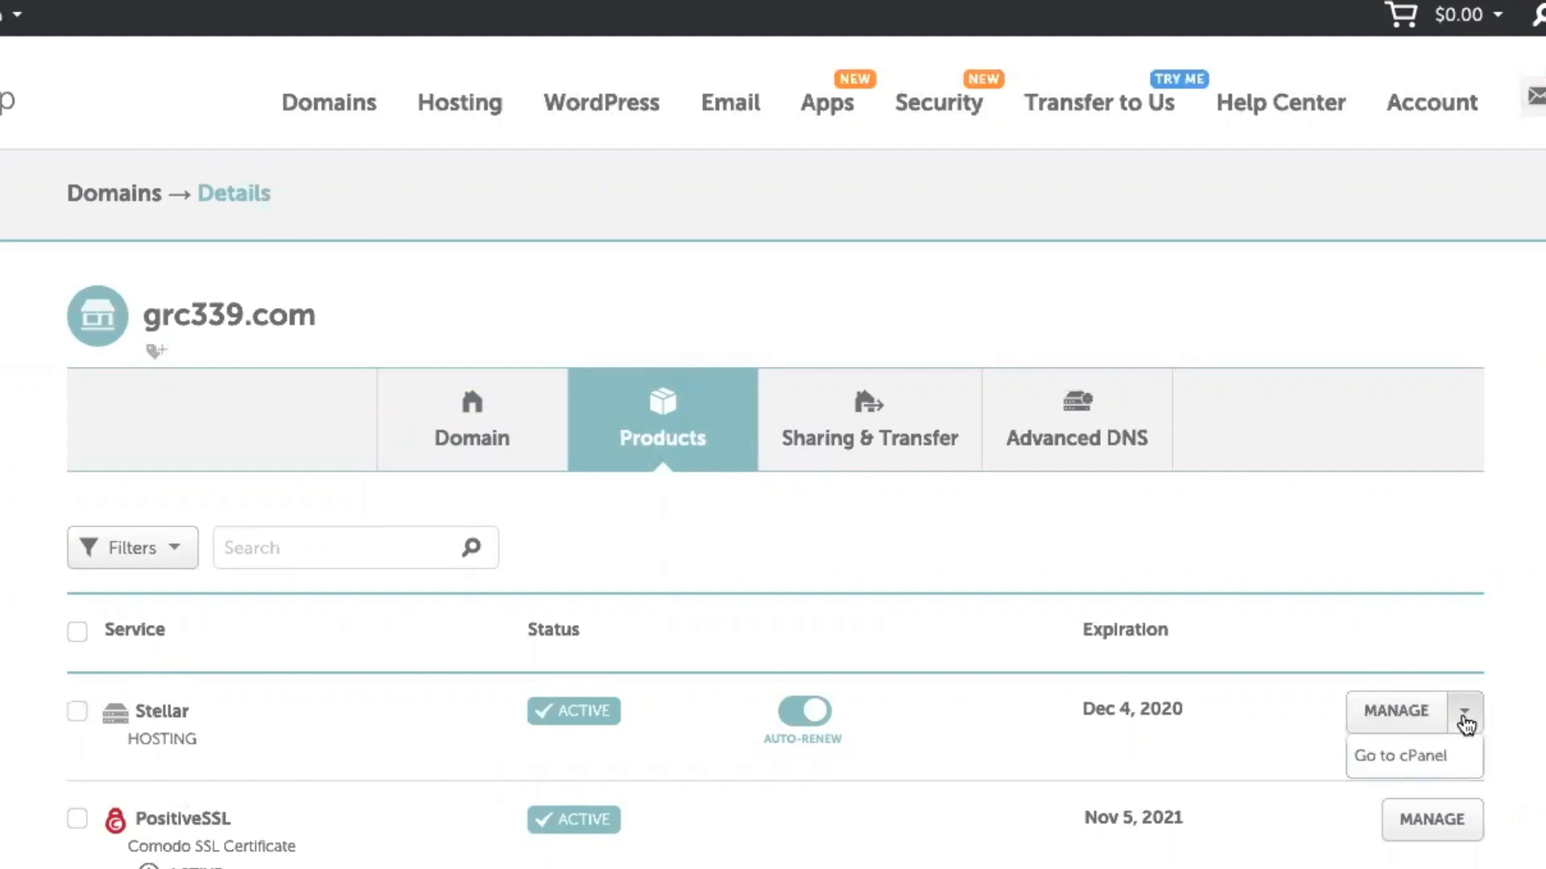
pyautogui.click(1427, 760)
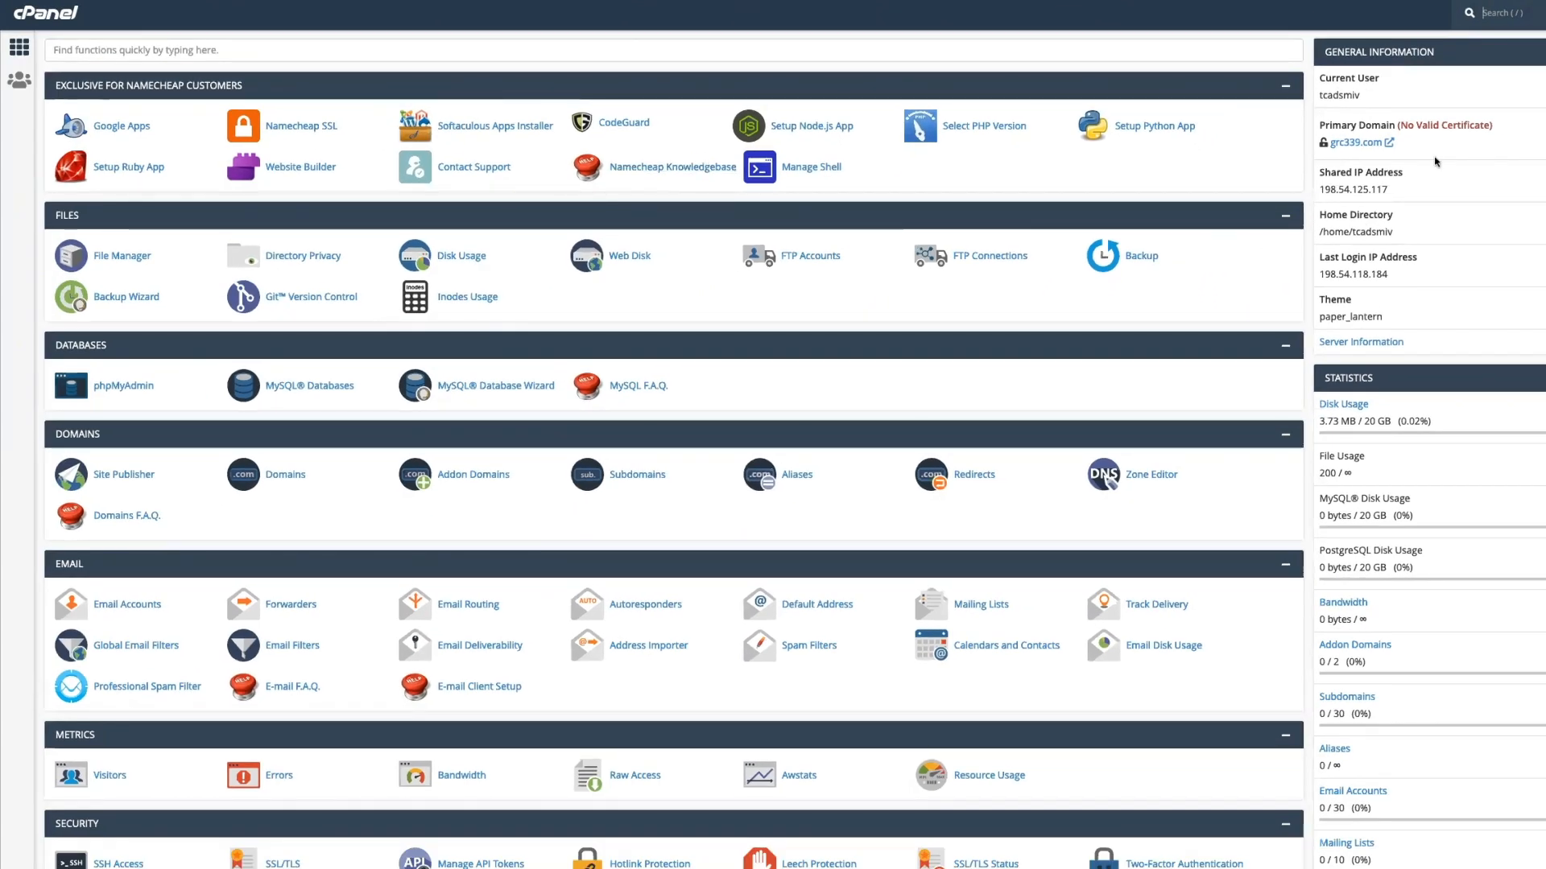
# Step: Search cPanel tools for 'ftp' and open the FTP Accounts page
pyautogui.tripleClick(1405, 124)
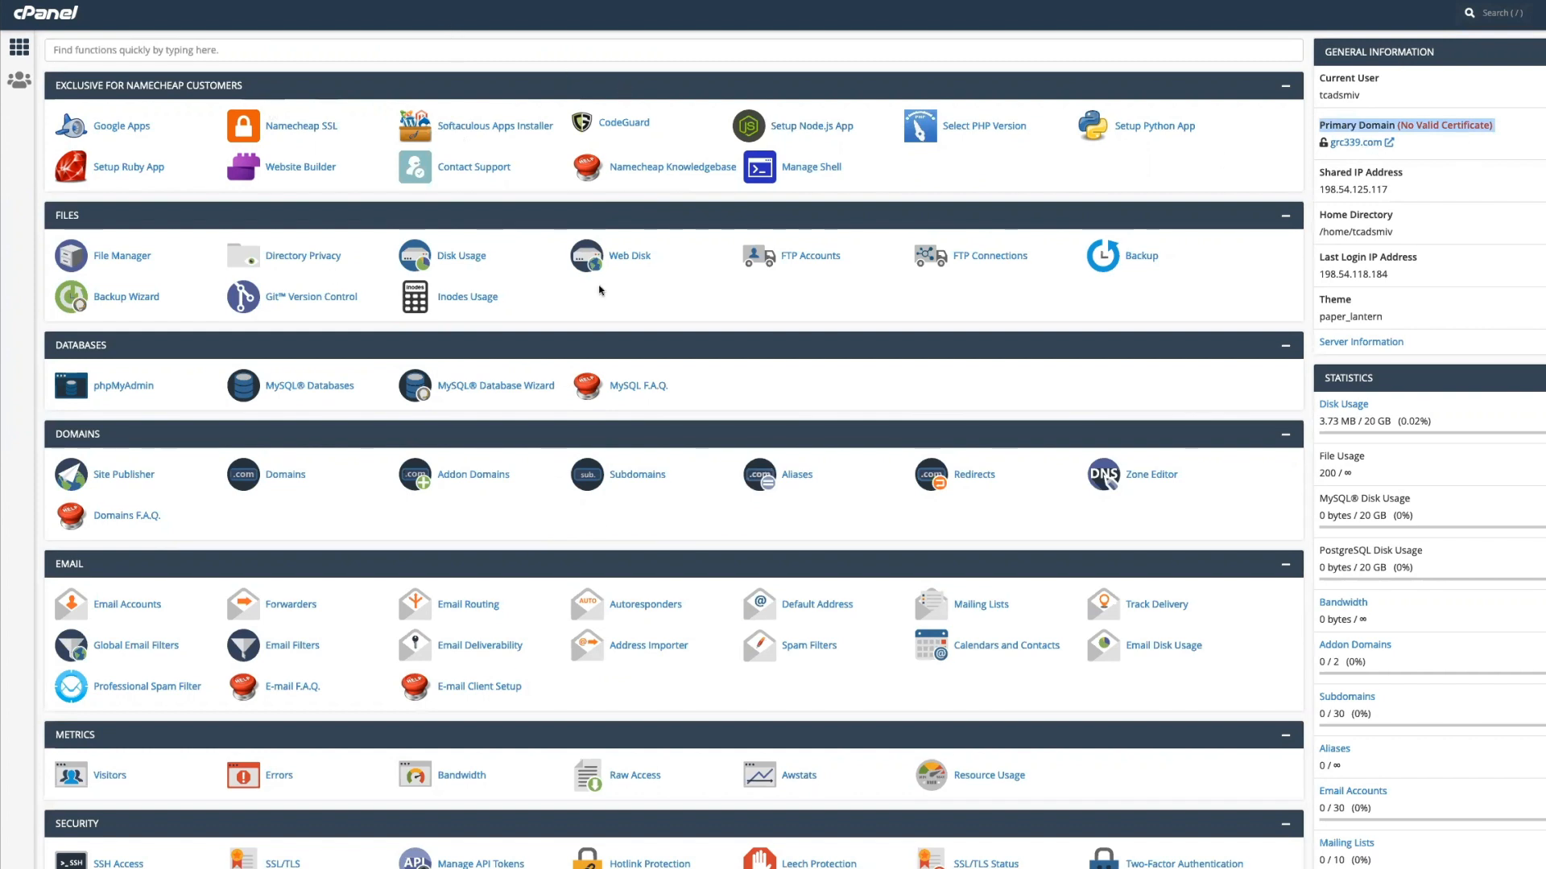
pyautogui.click(443, 40)
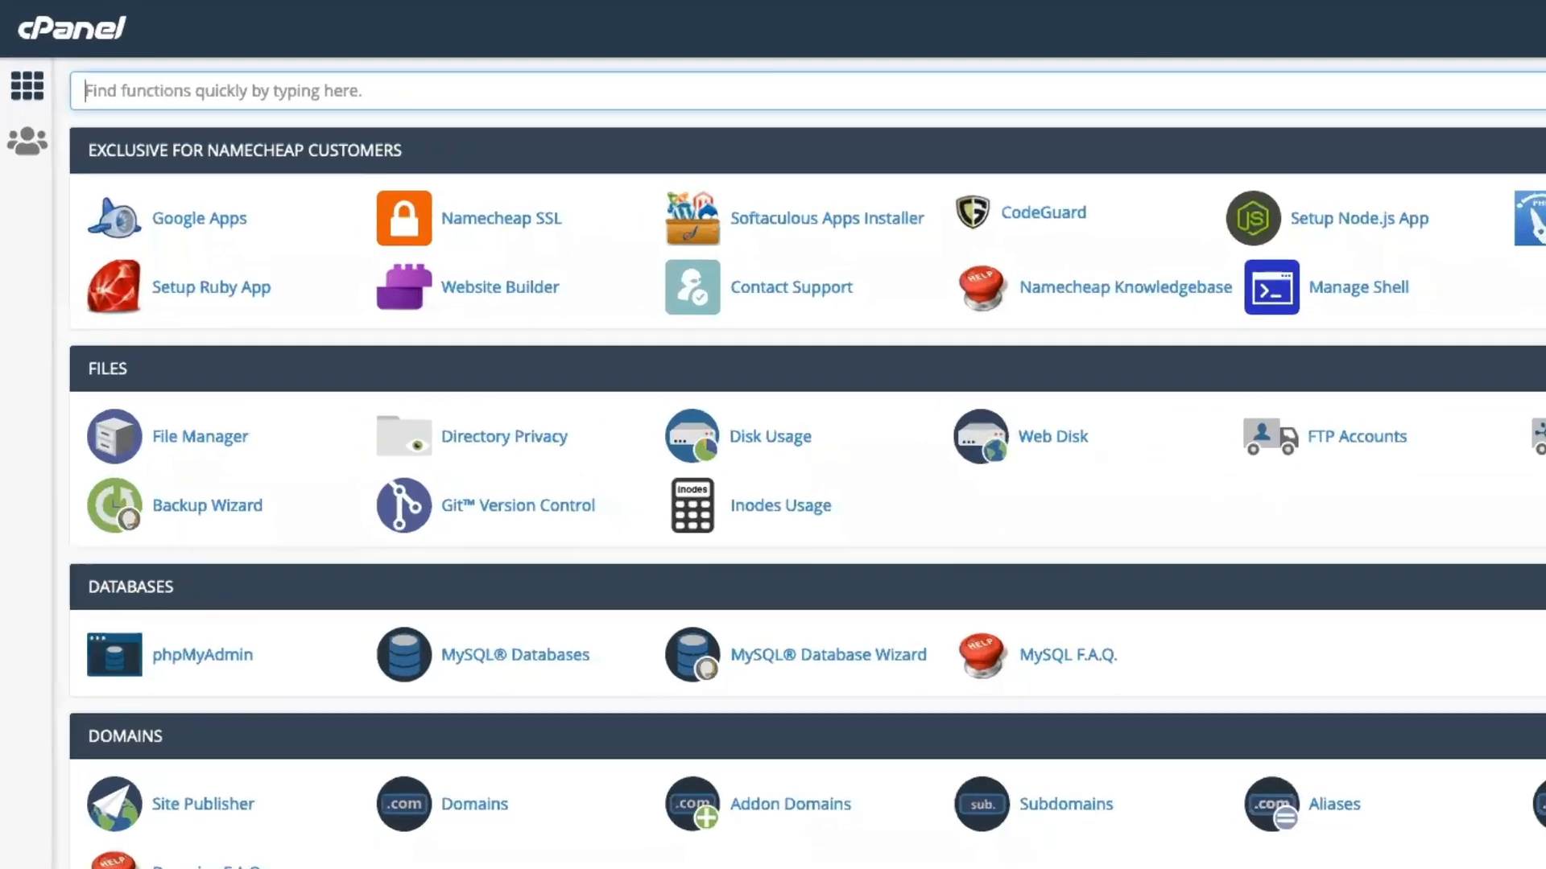
pyautogui.write('file')
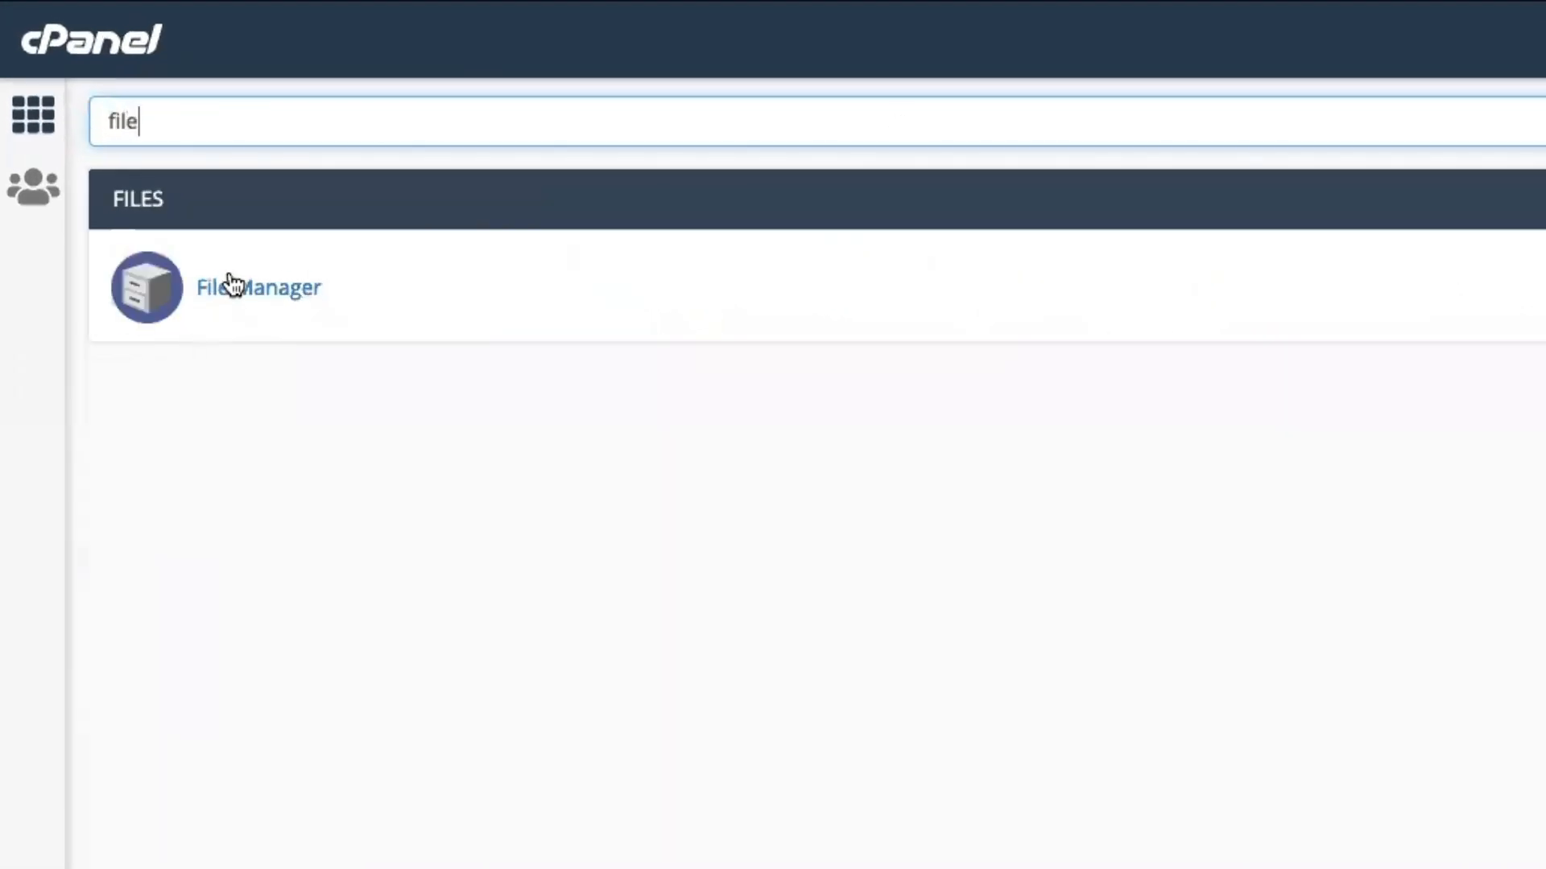
pyautogui.hotkey('ctrl', 'a')
pyautogui.write('ftp')
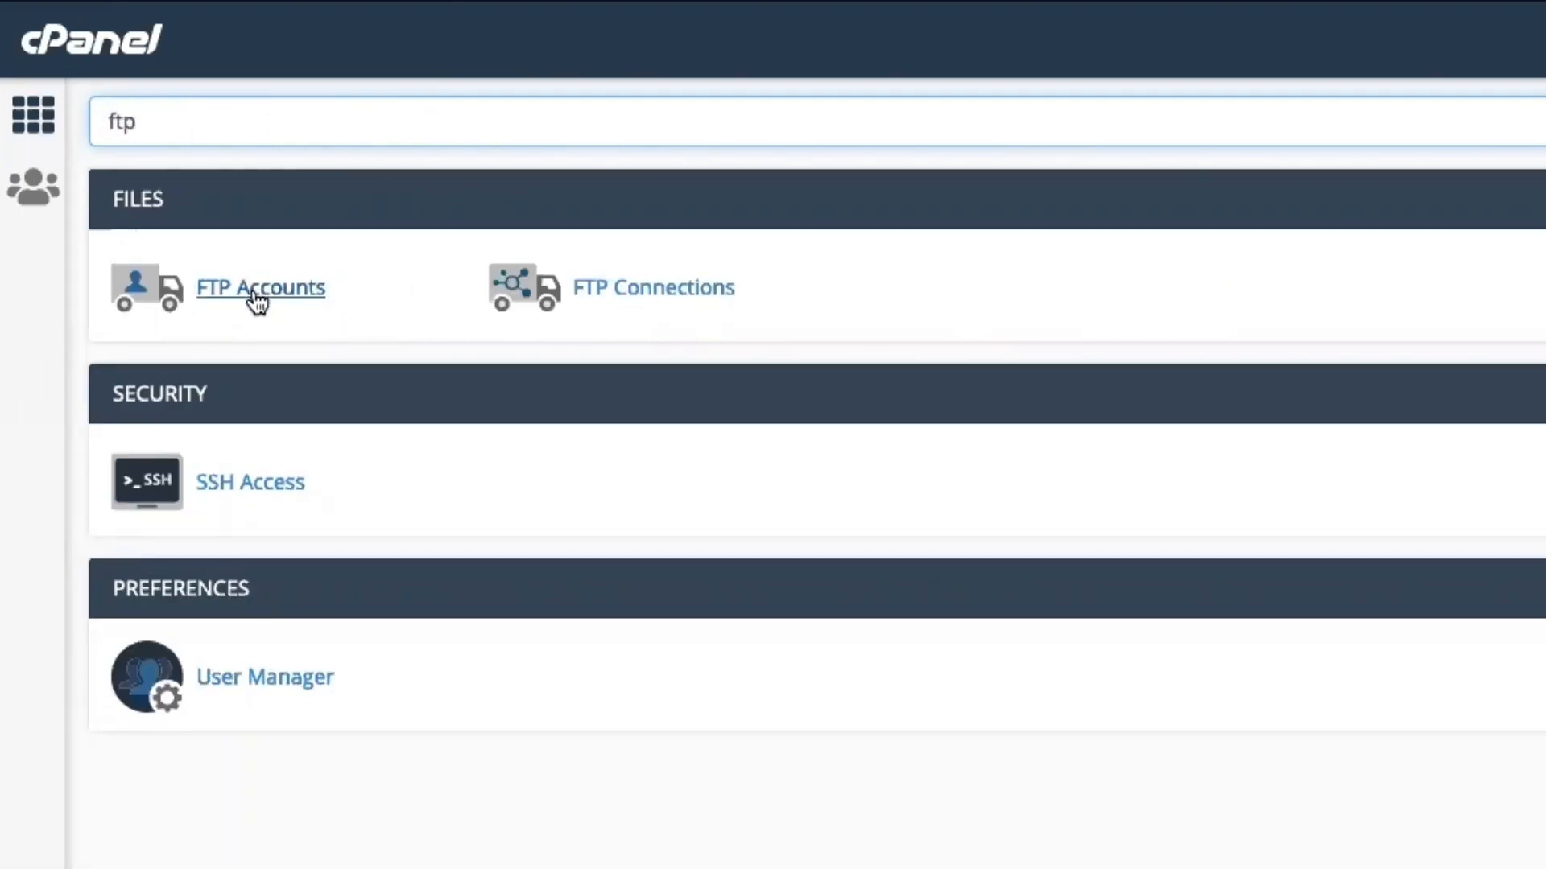
pyautogui.click(258, 302)
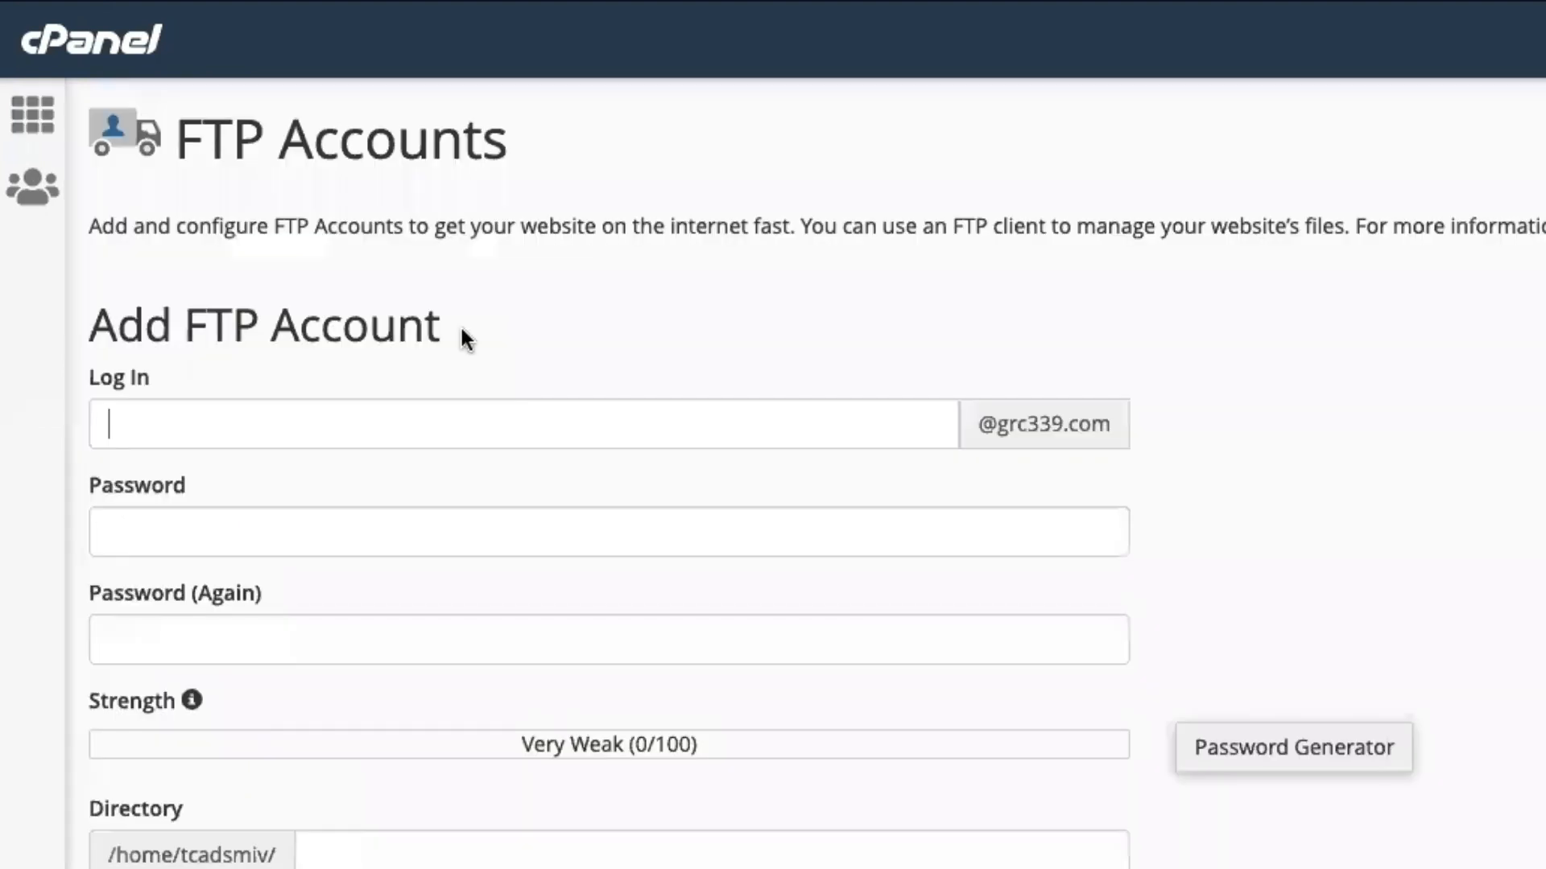
pyautogui.scroll(-12, 662, 763)
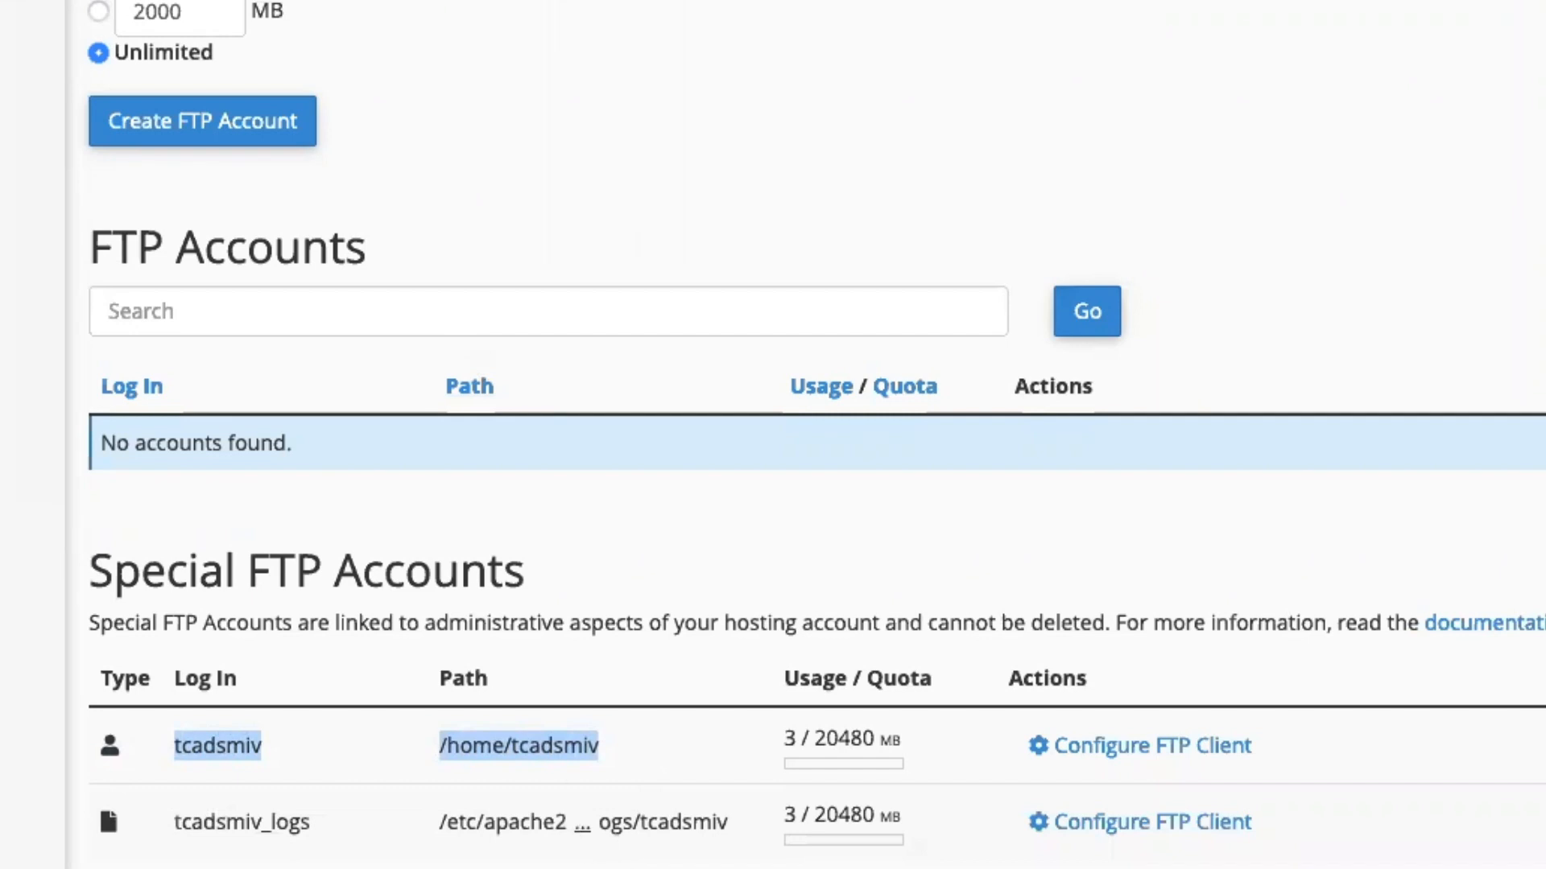
pyautogui.scroll(12, 580, 833)
pyautogui.tripleClick(1108, 341)
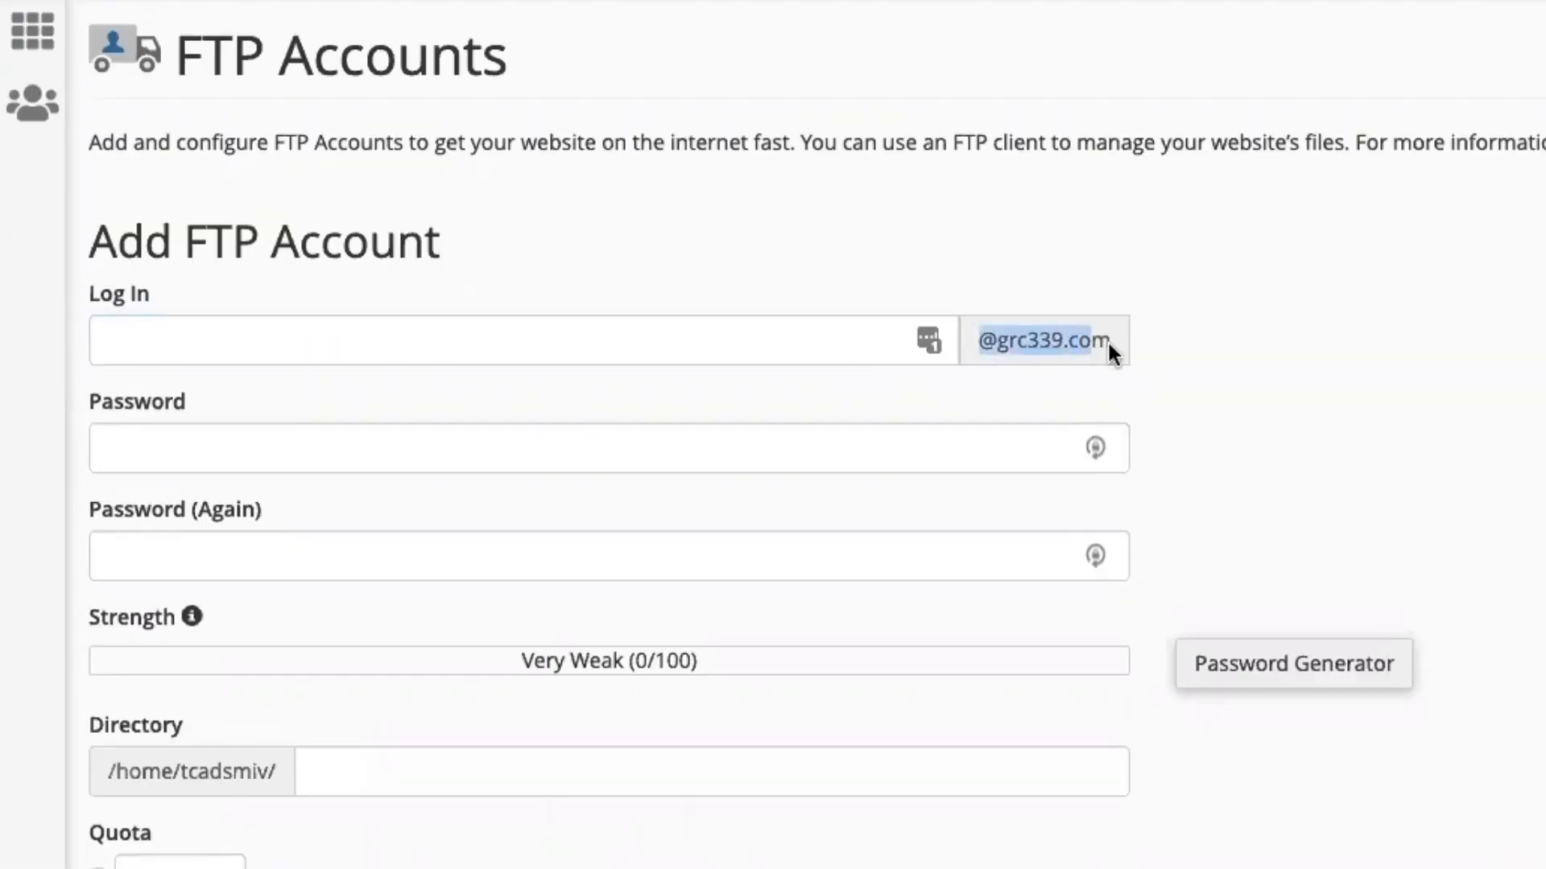
pyautogui.click(1446, 467)
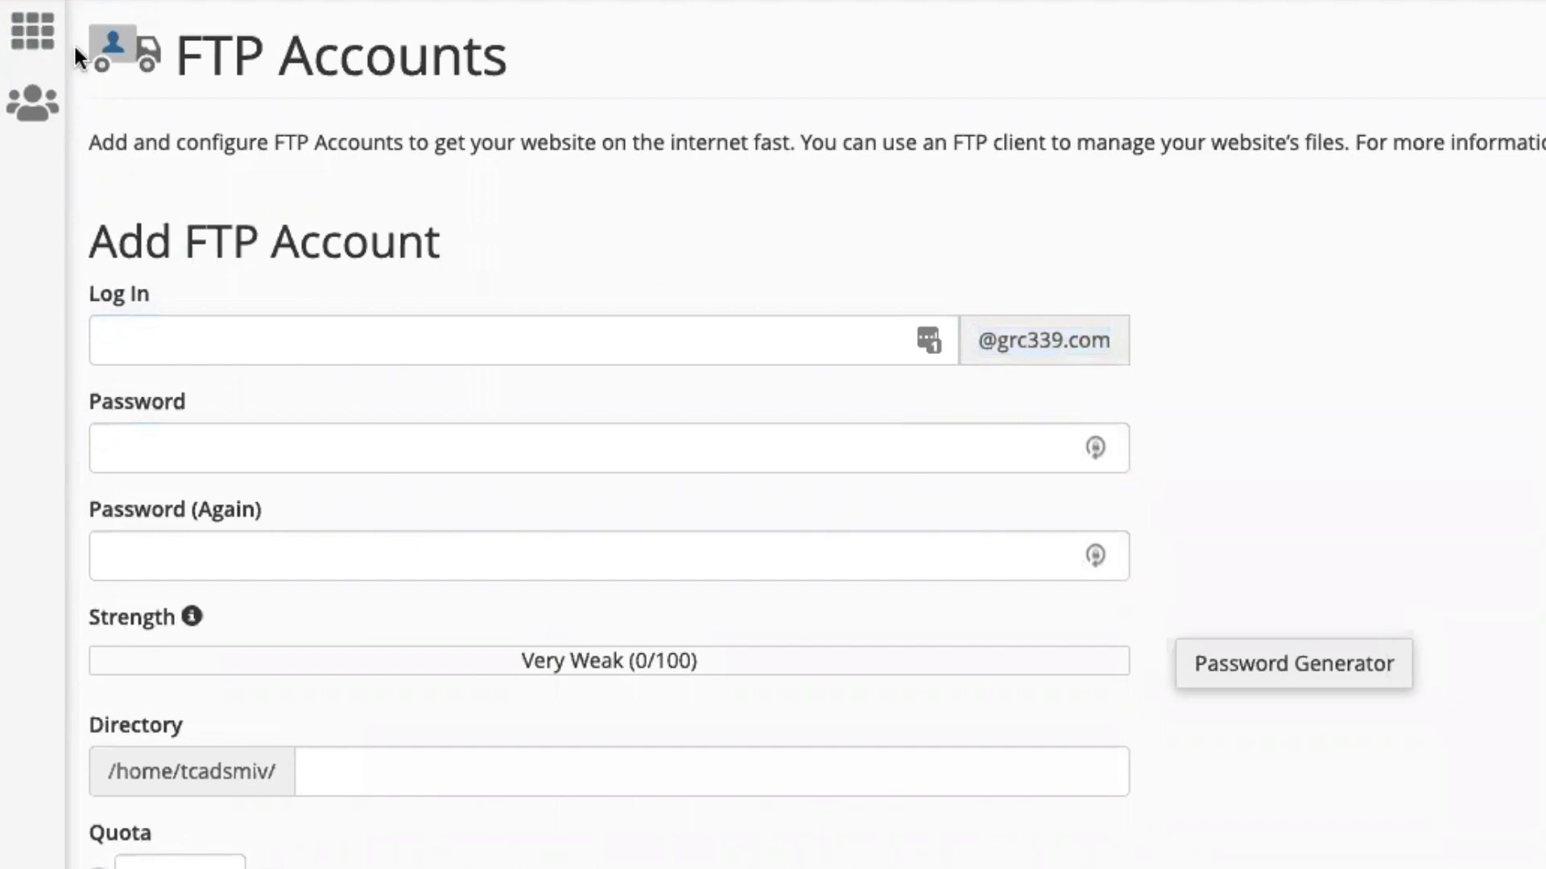
# Step: Open the public_html folder in cPanel's File Manager
pyautogui.click(32, 32)
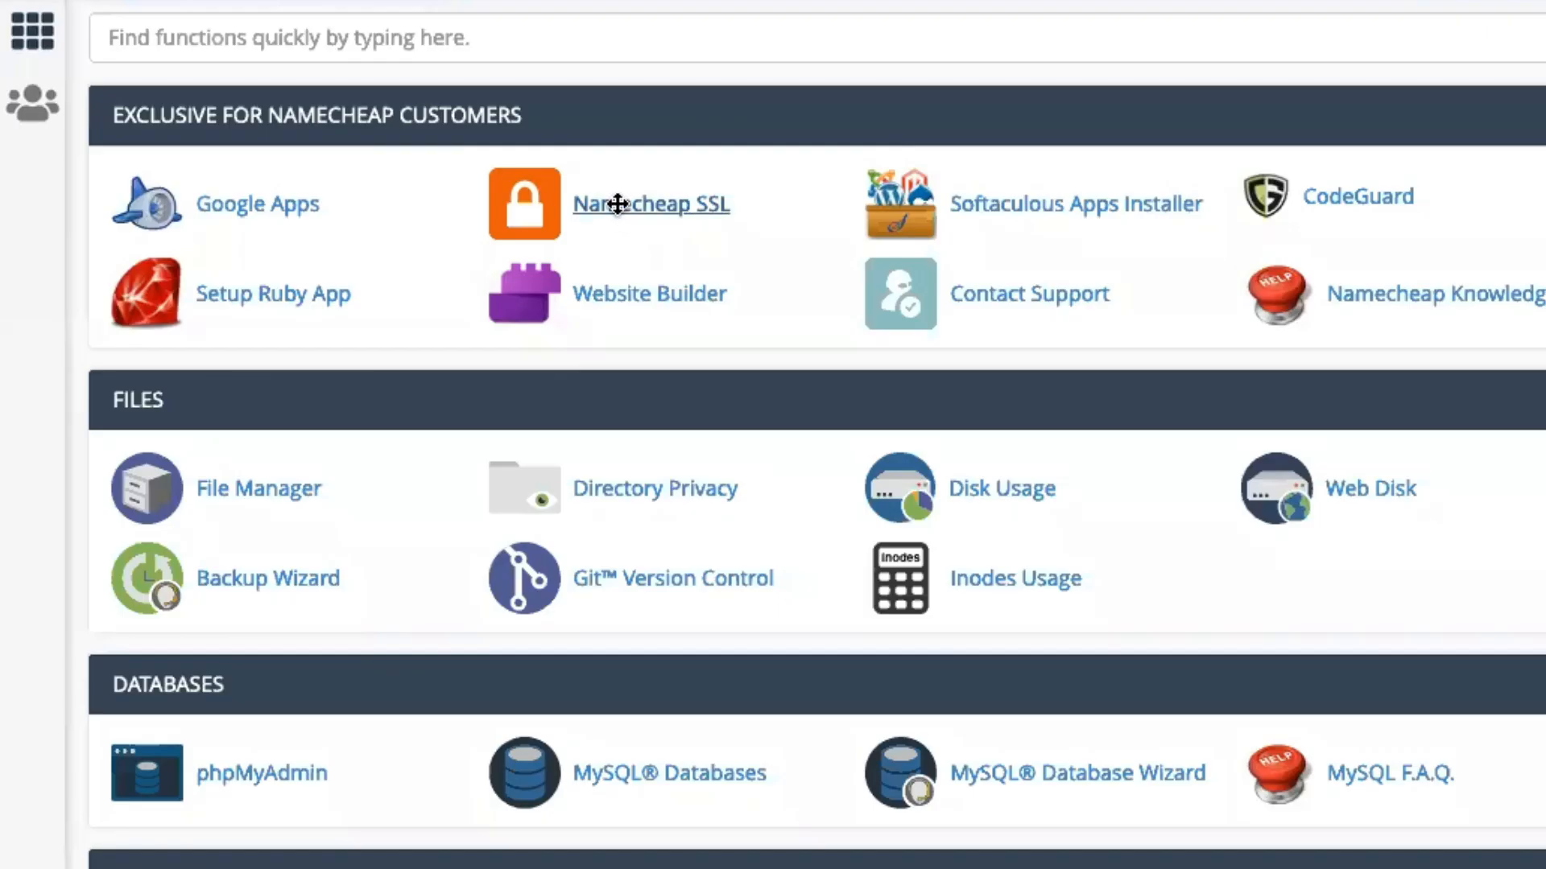
pyautogui.click(615, 35)
pyautogui.write('file')
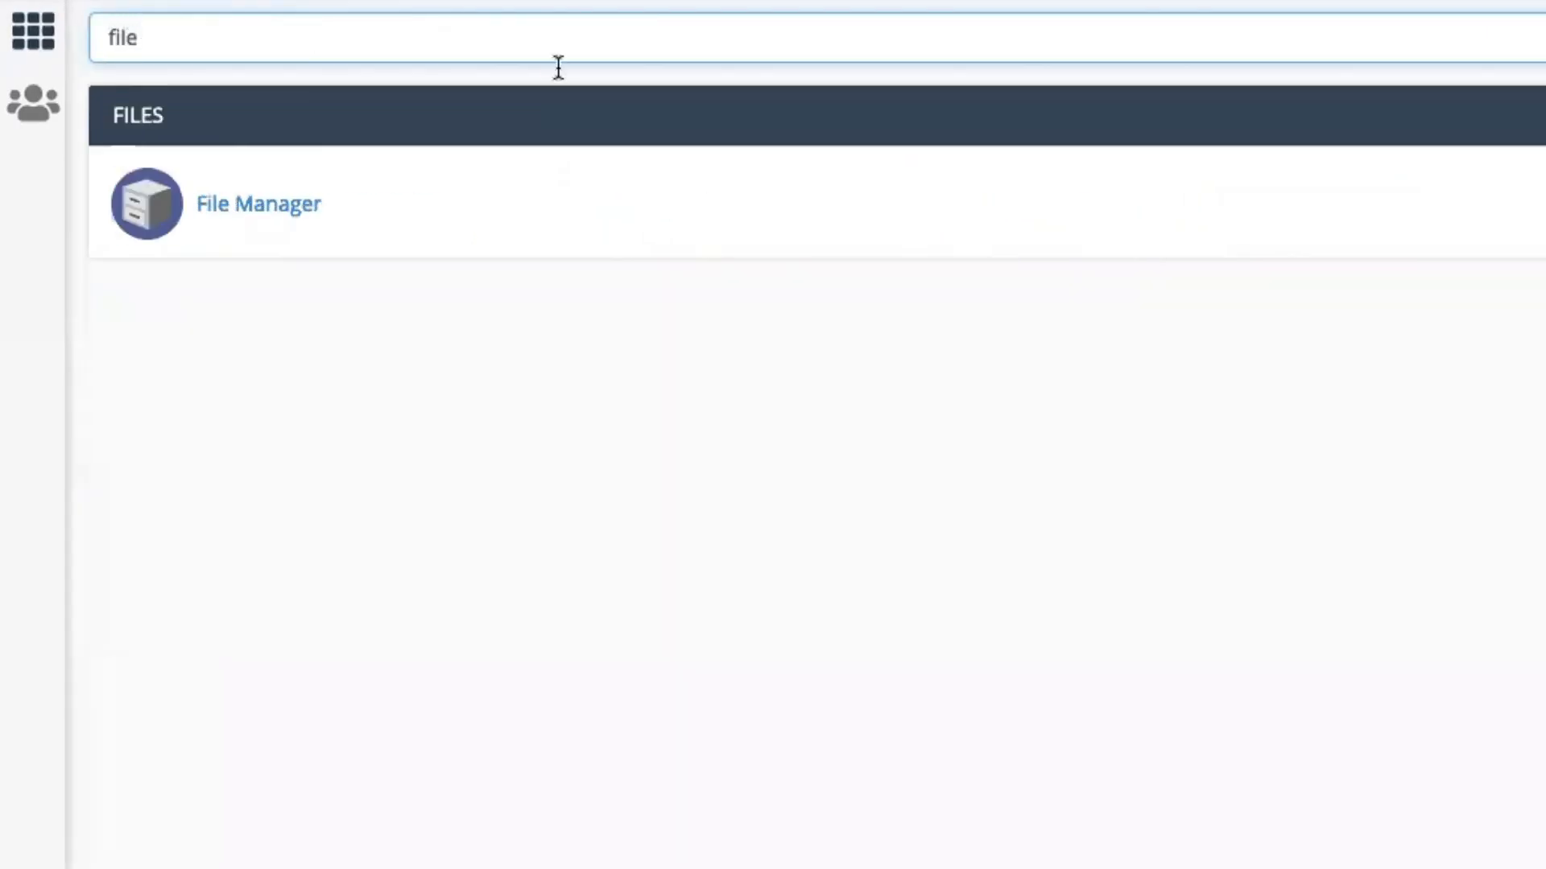
pyautogui.click(345, 230)
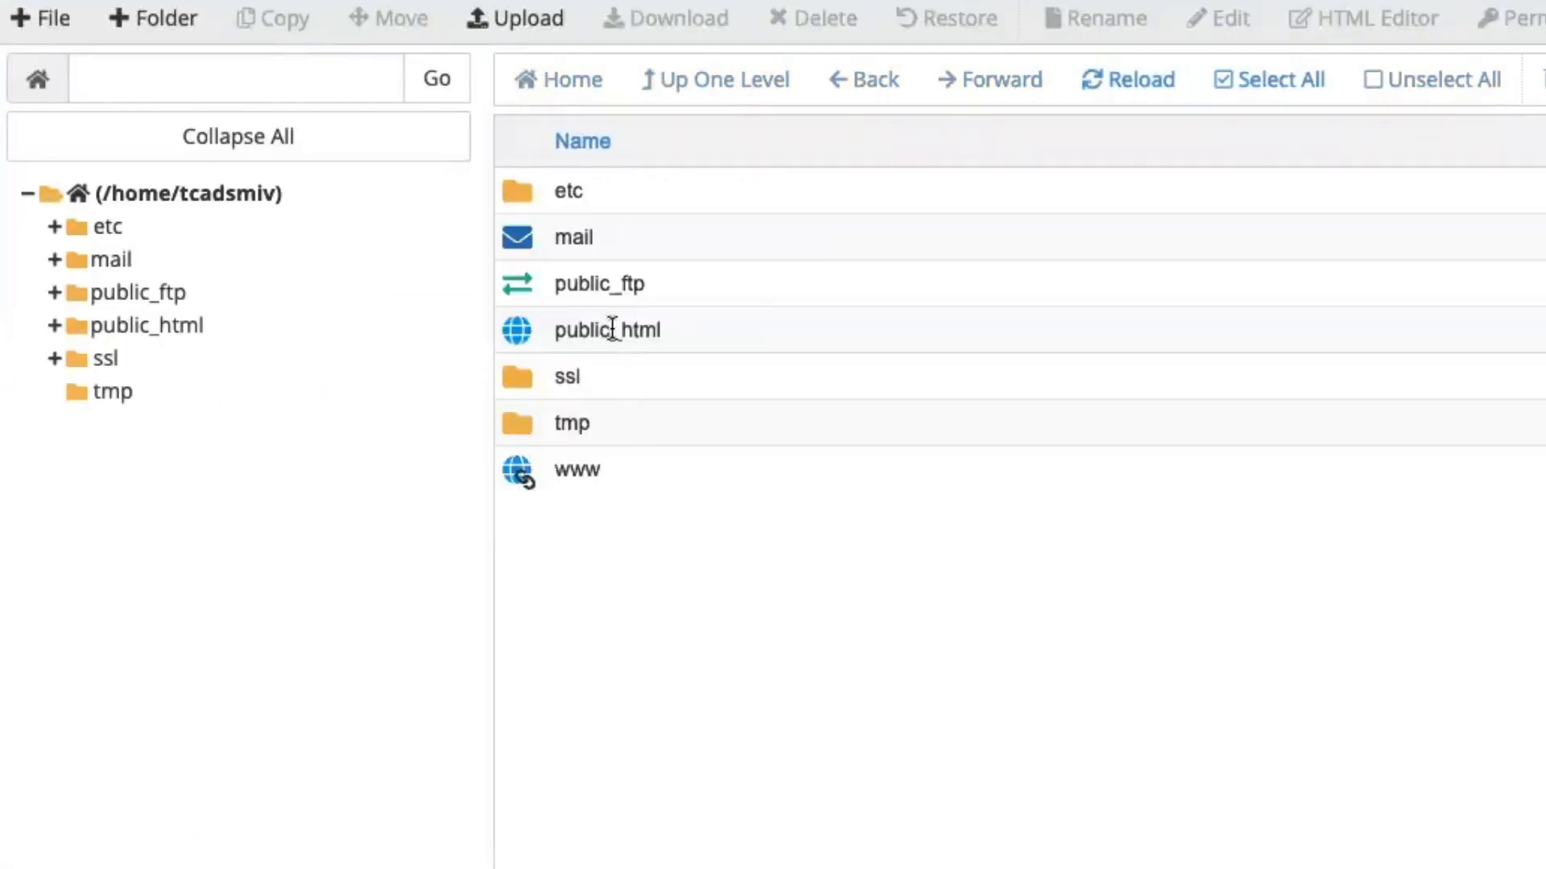
pyautogui.click(692, 352)
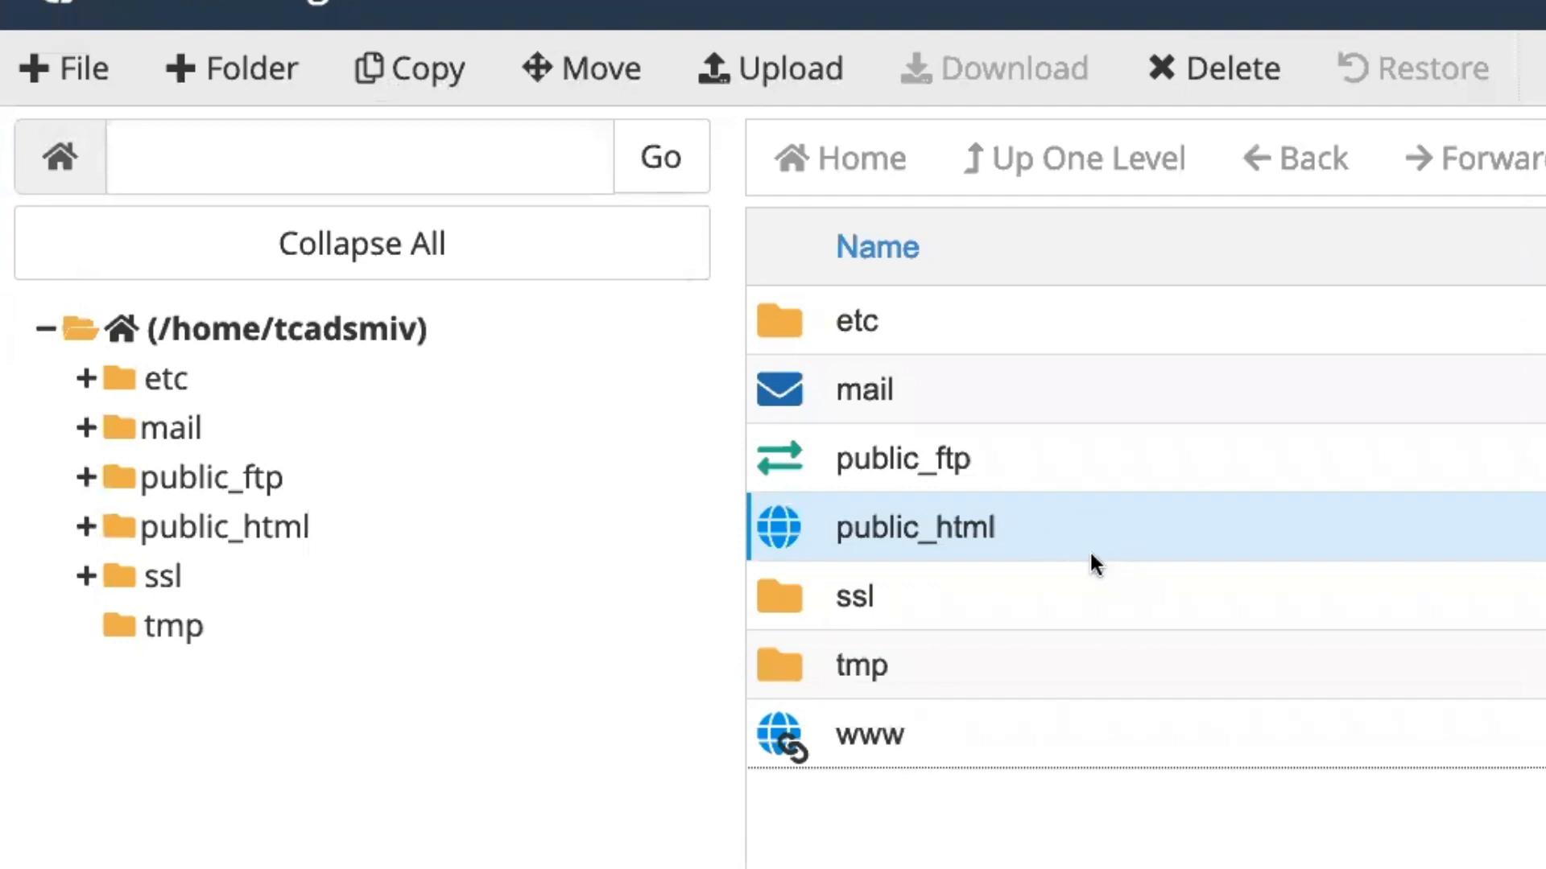
pyautogui.doubleClick(1050, 530)
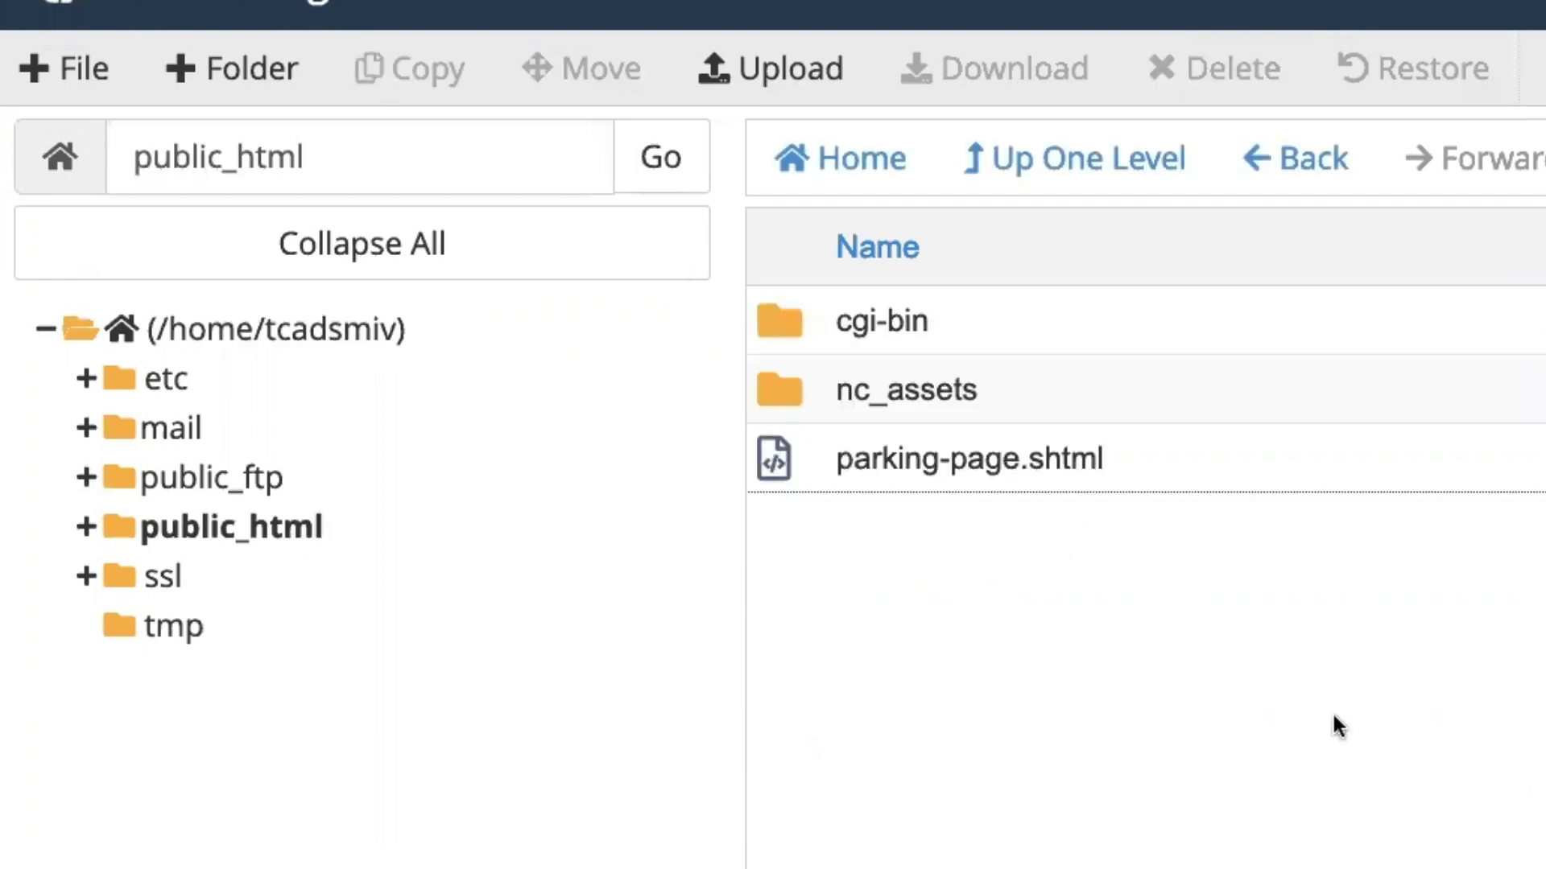
# Step: Check that grc339.com still shows the Namecheap parking page, then return to File Manager
pyautogui.click(1300, 718)
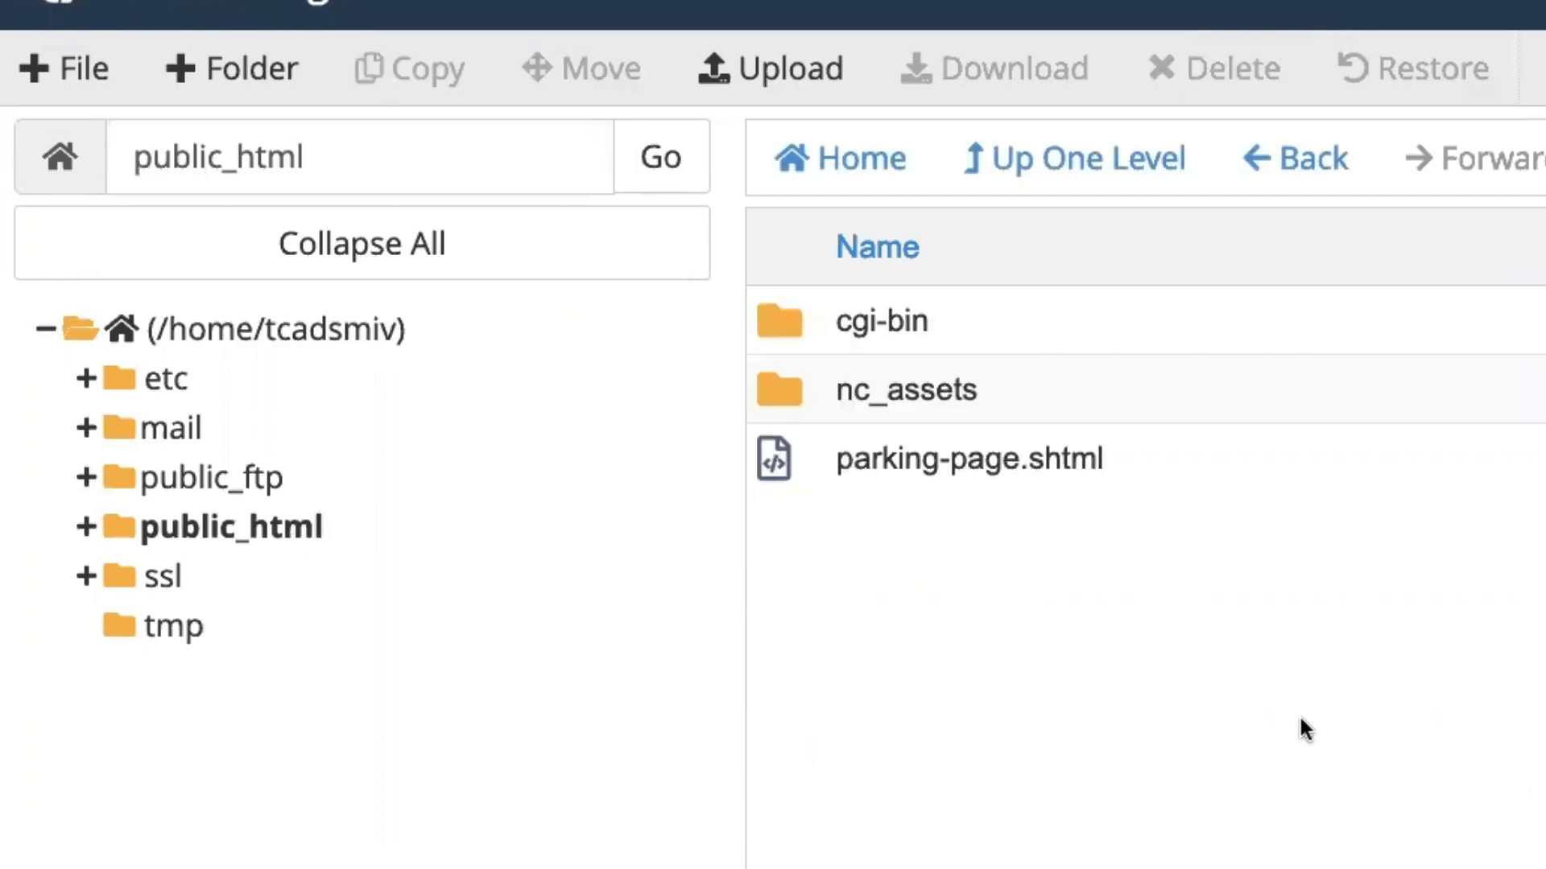
pyautogui.press('super+t')
pyautogui.write('grc')
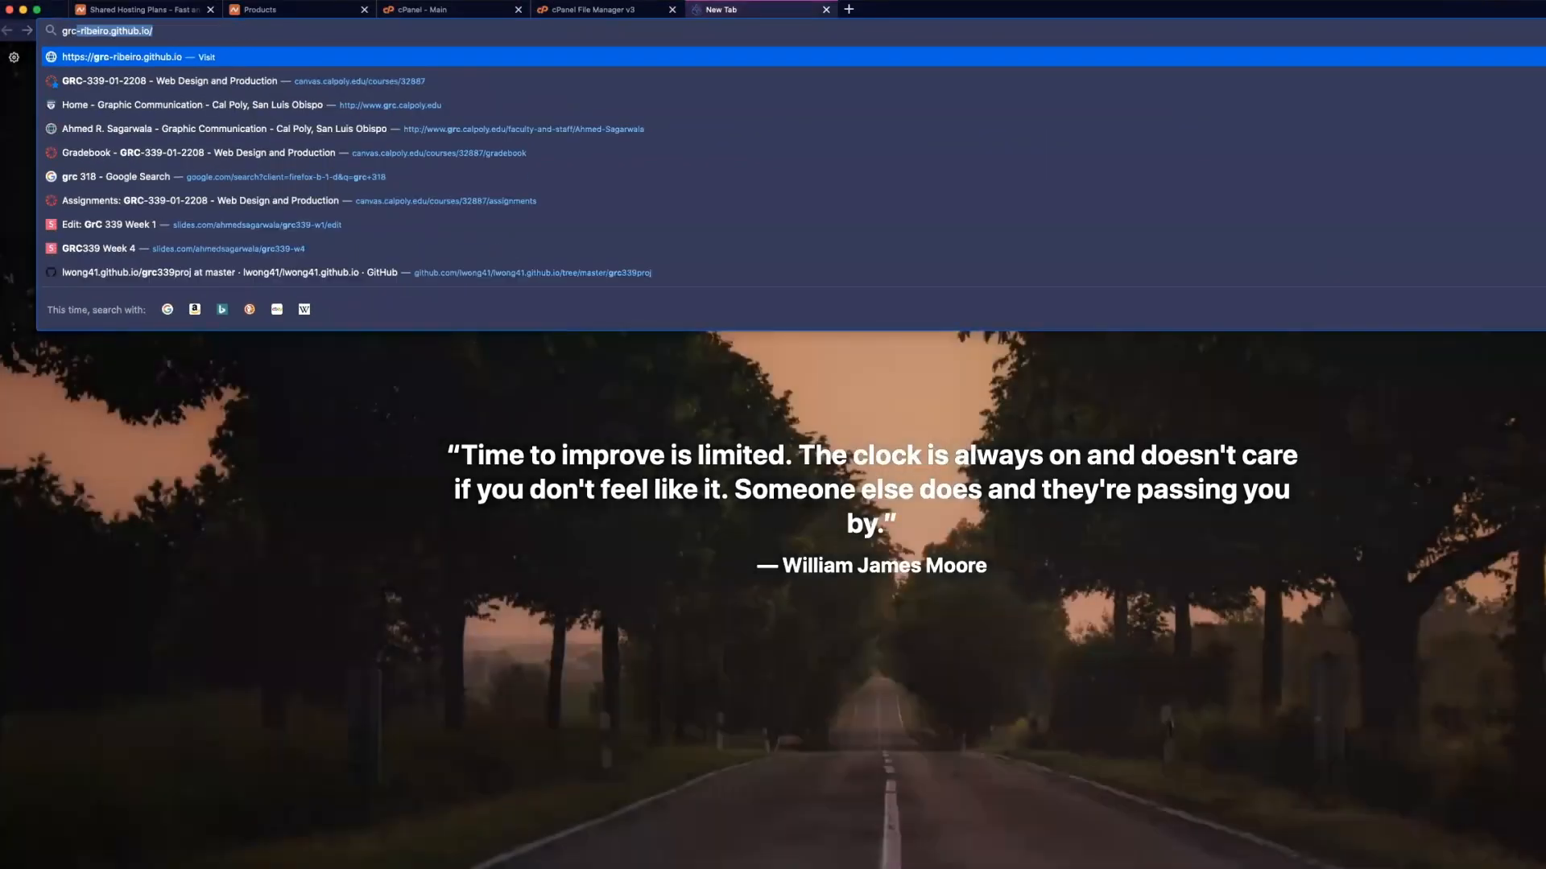
pyautogui.write('339.com')
pyautogui.press('Return')
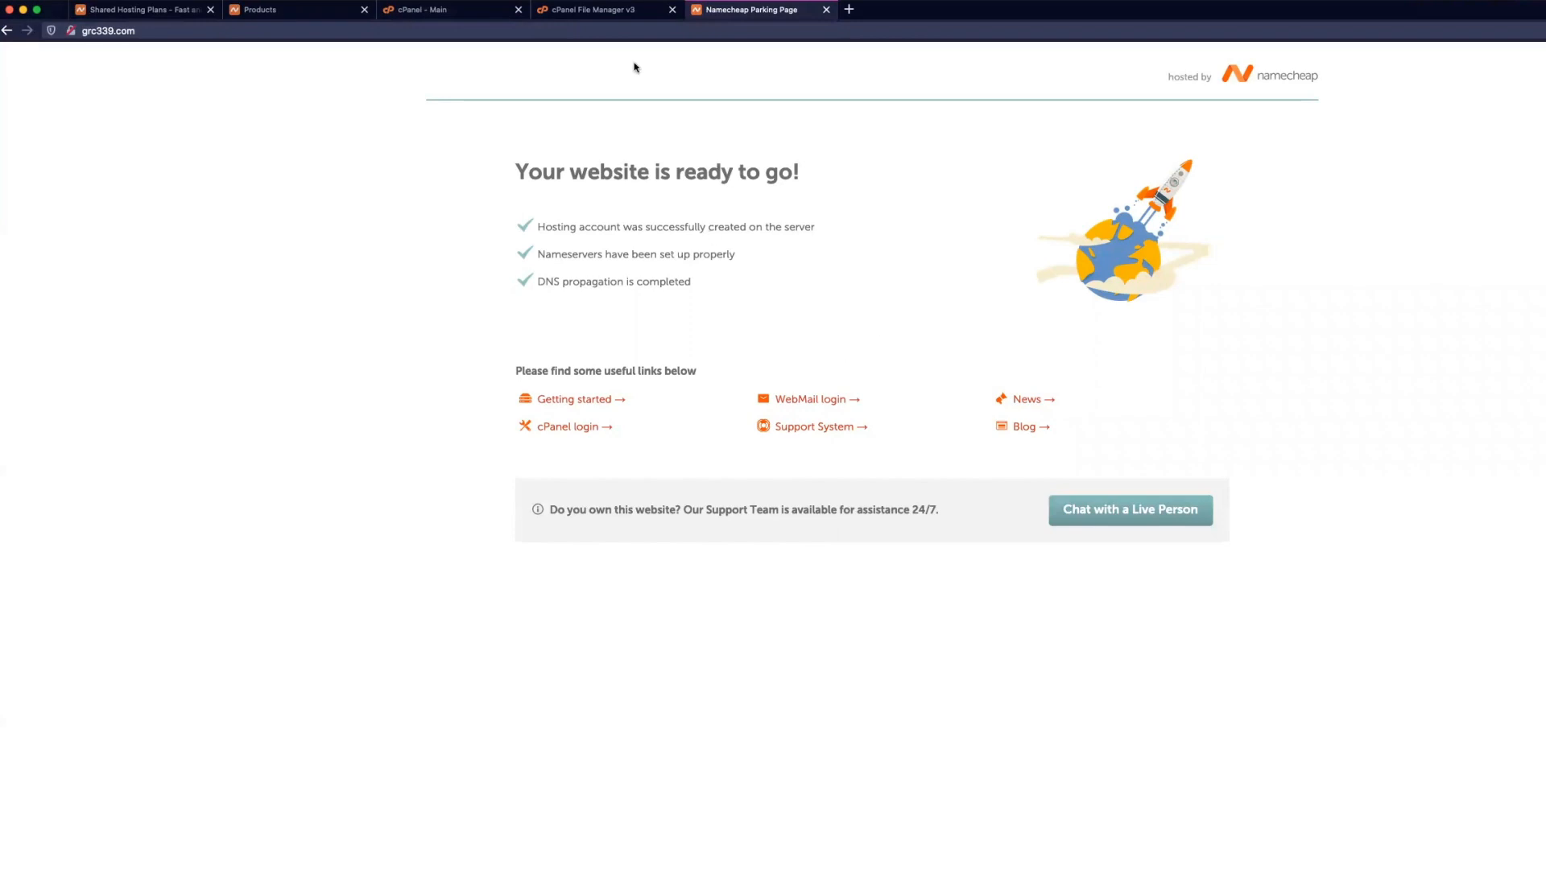
pyautogui.click(619, 10)
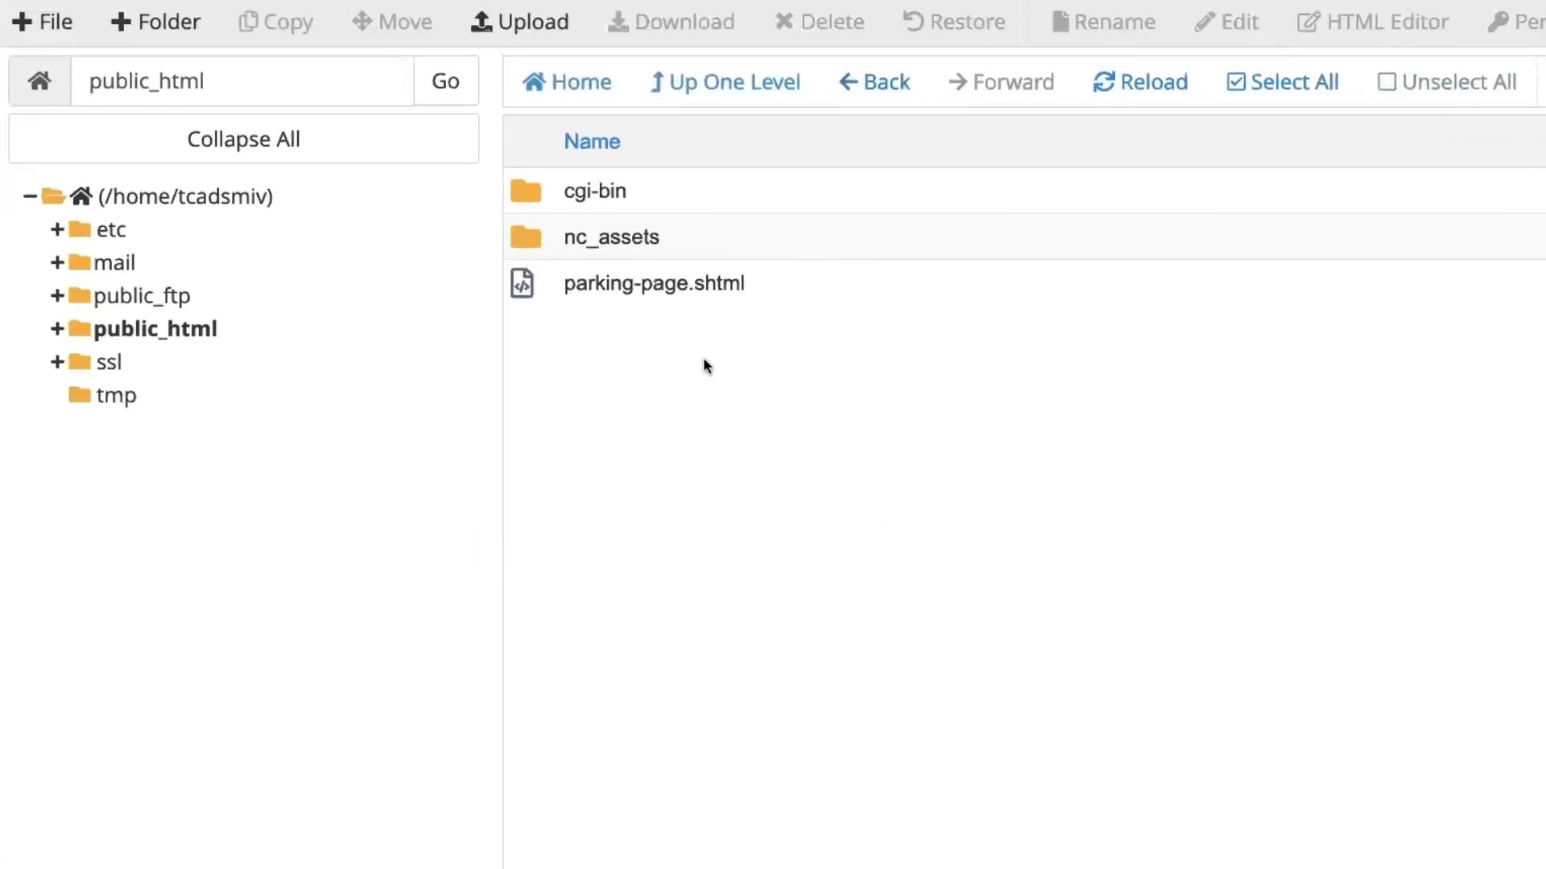
# Step: Create a new empty file named index.html in public_html
pyautogui.rightClick(704, 360)
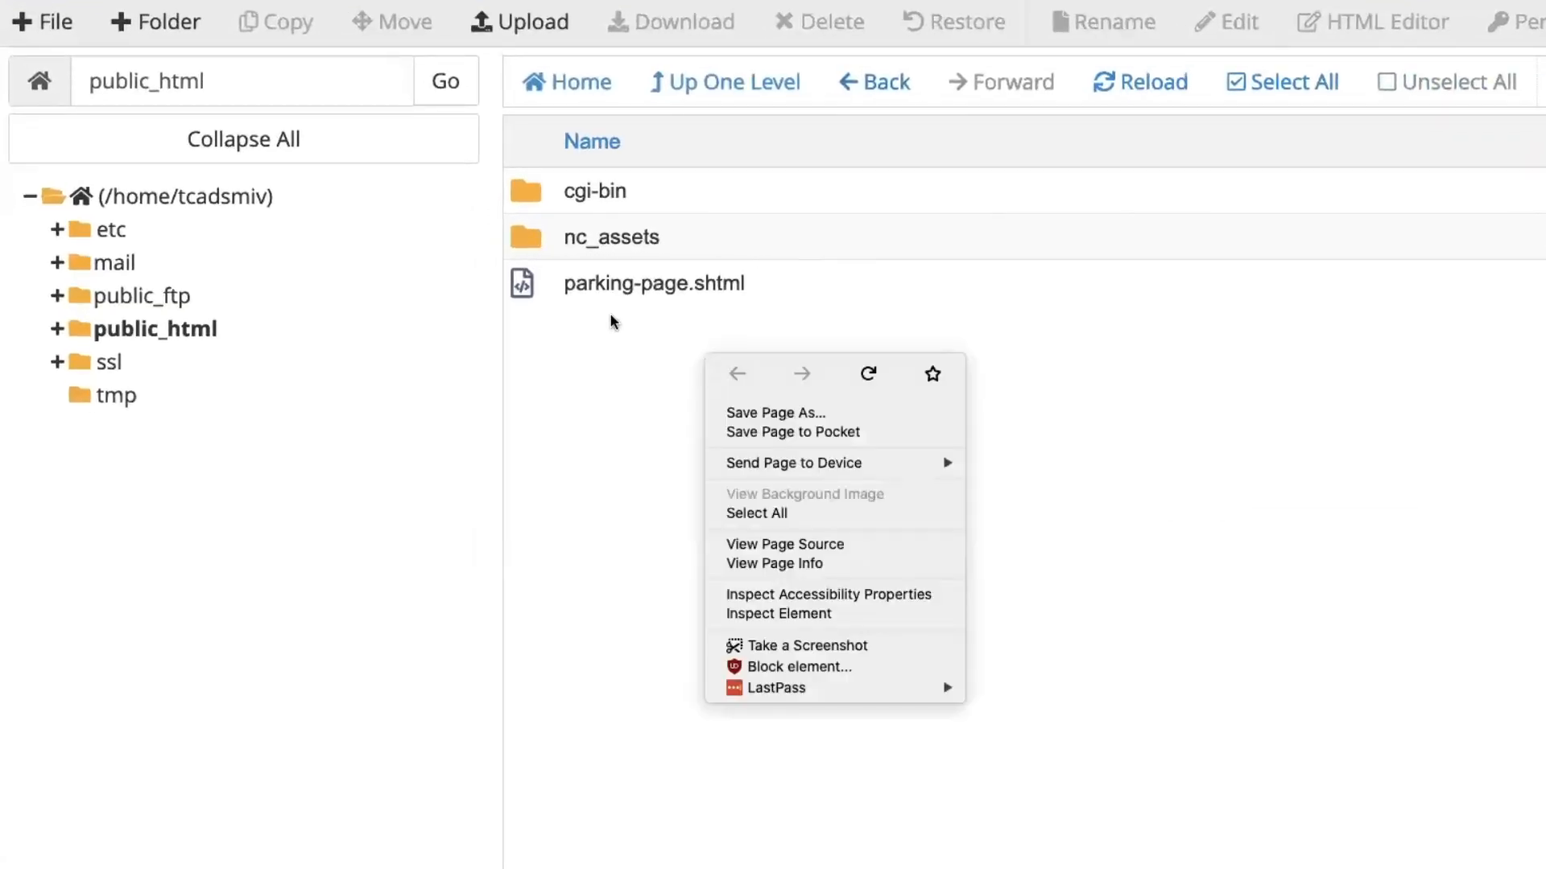
pyautogui.press('Escape')
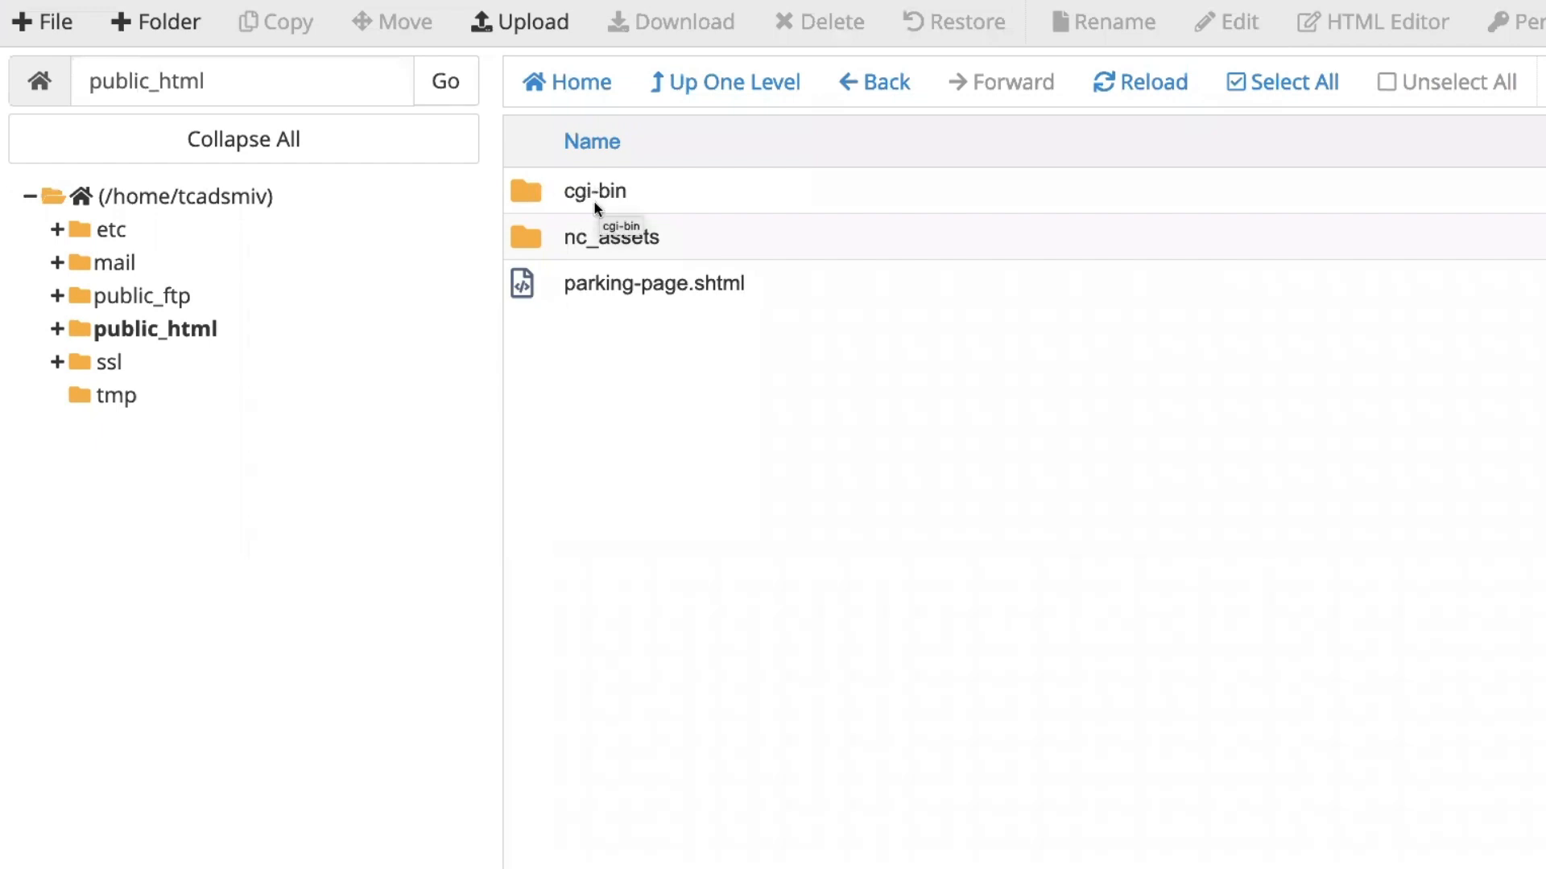
pyautogui.click(45, 22)
pyautogui.write('index.html')
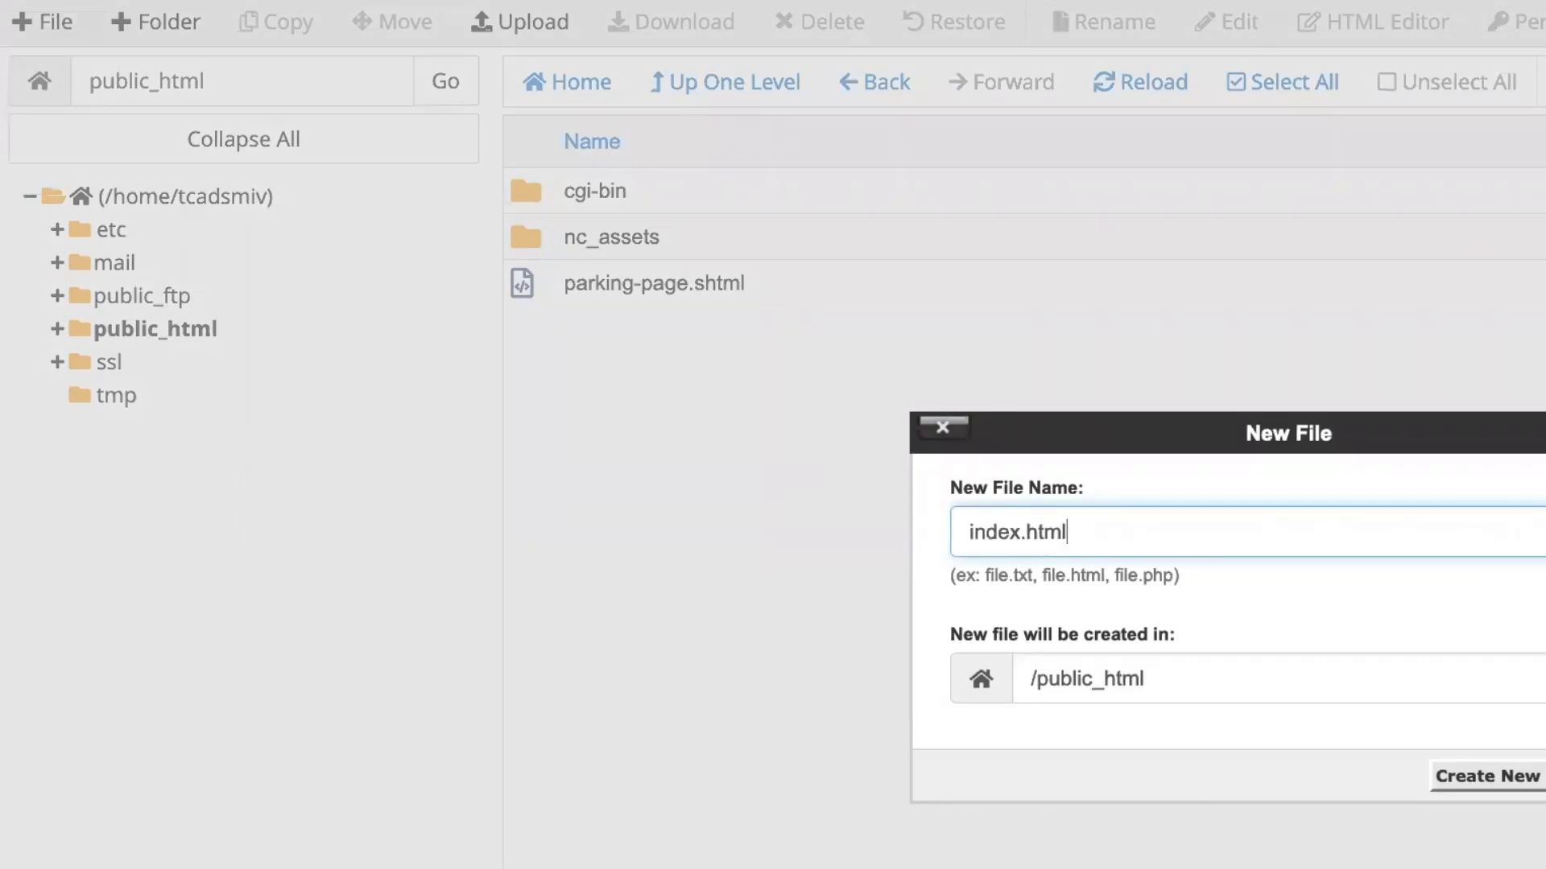
pyautogui.press('Return')
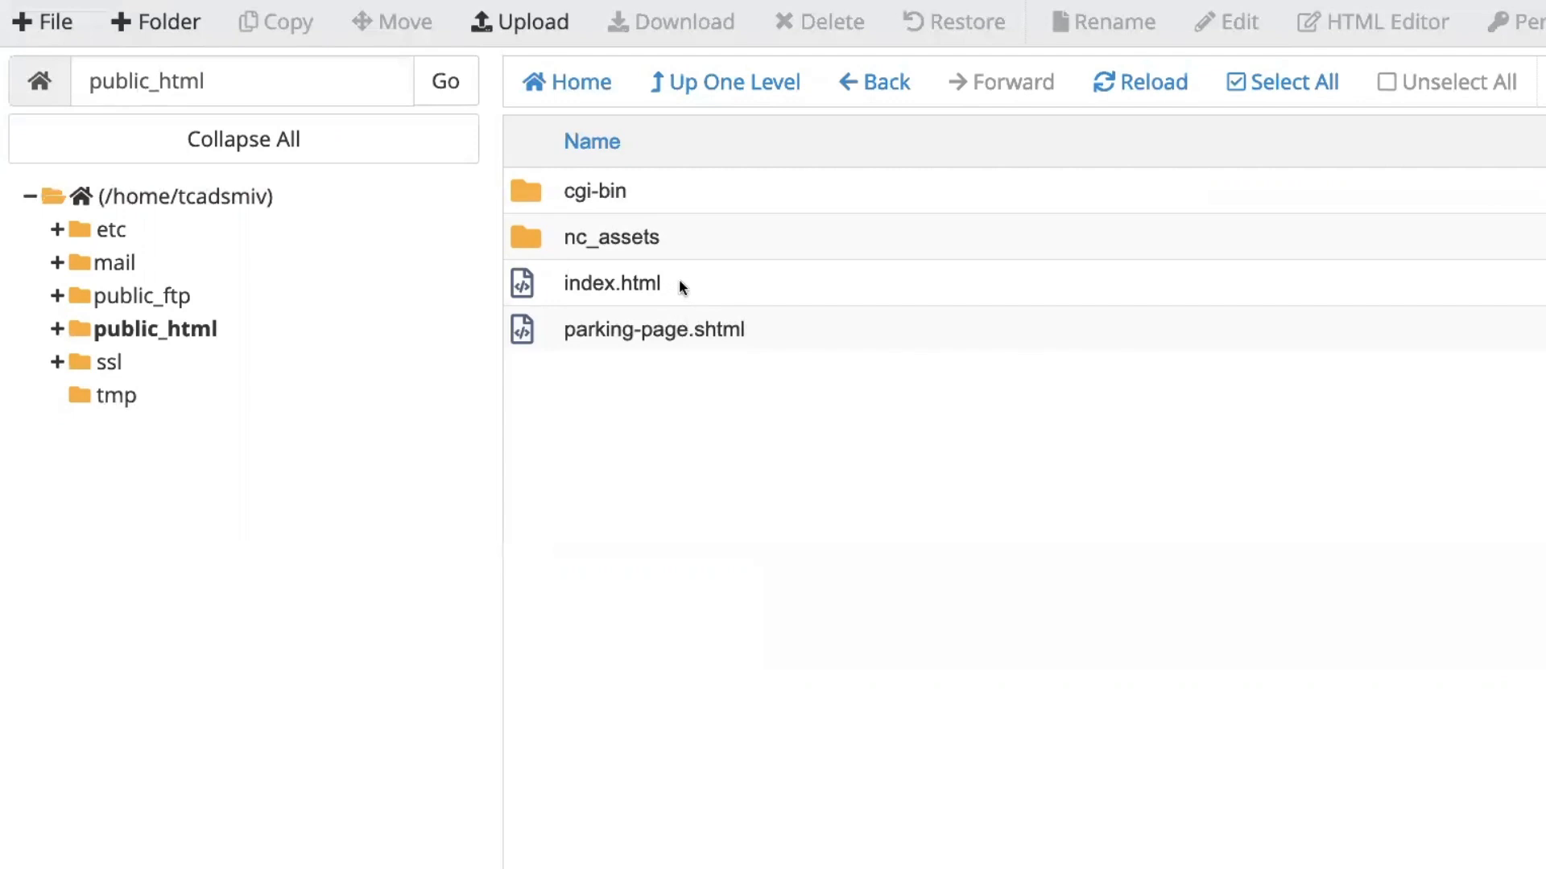
# Step: Open index.html in the HTML Editor with utf-8 encoding
pyautogui.rightClick(679, 279)
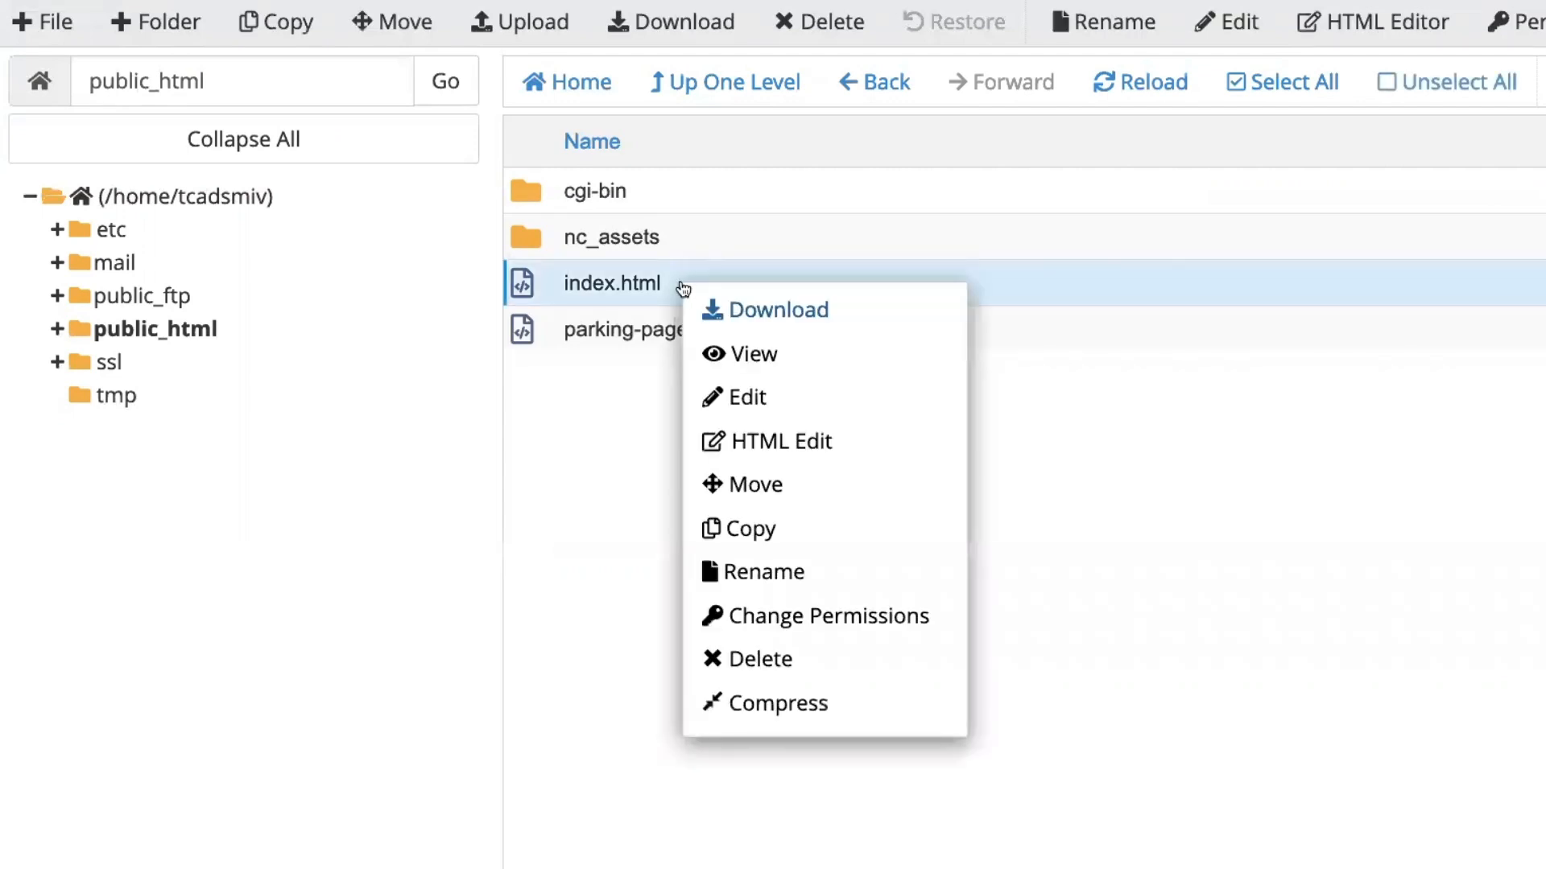
pyautogui.click(803, 446)
pyautogui.scroll(-5, 1196, 585)
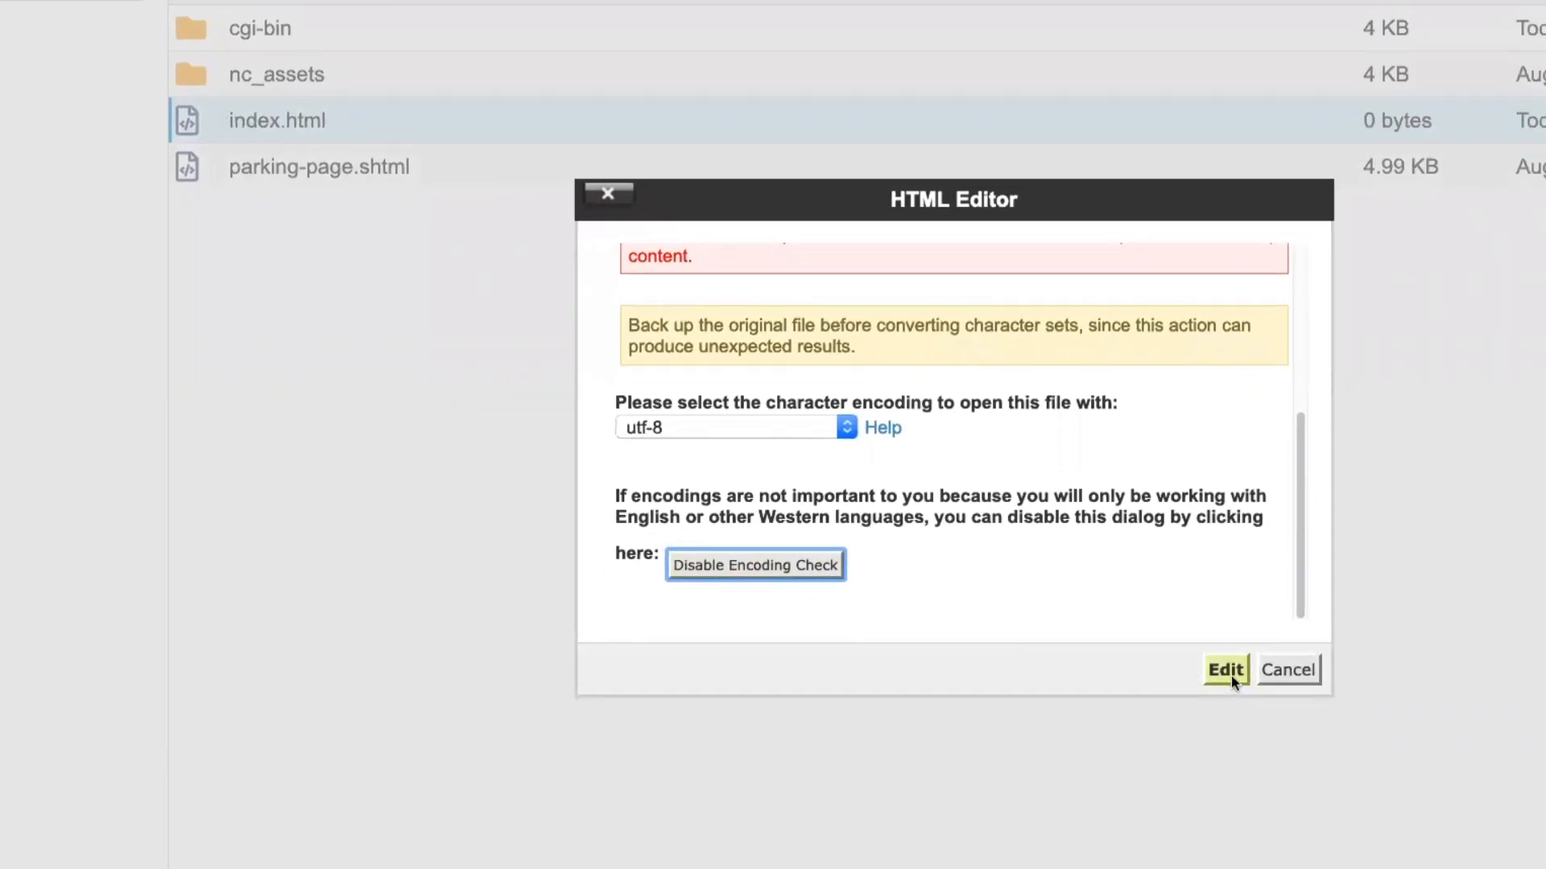
pyautogui.click(1226, 670)
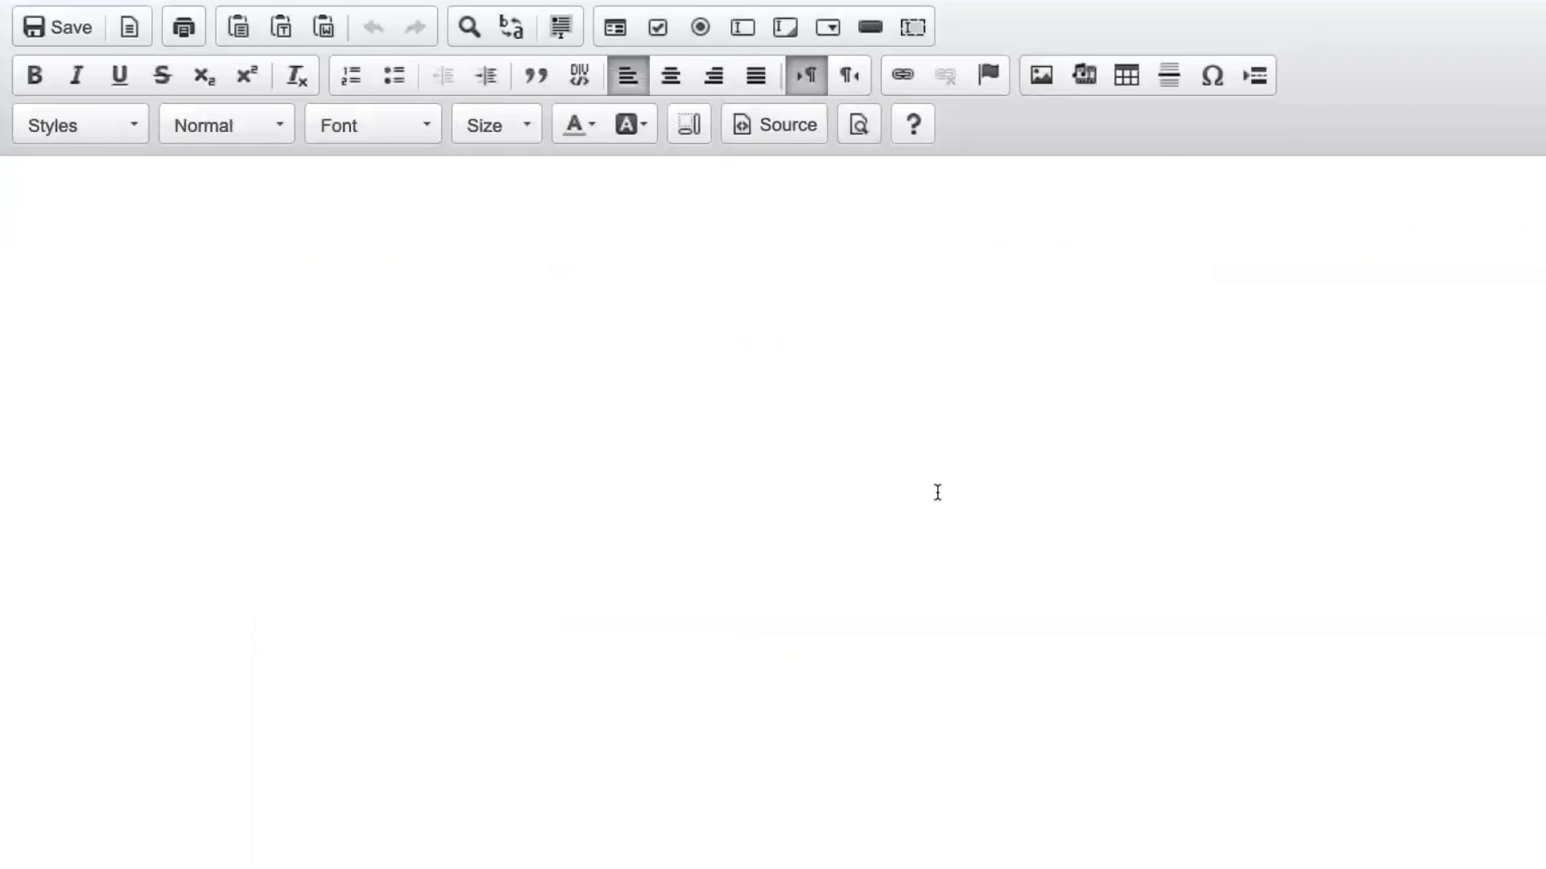
# Step: Delete the stray Hello World text typed into the editor, leaving it blank
pyautogui.write('!')
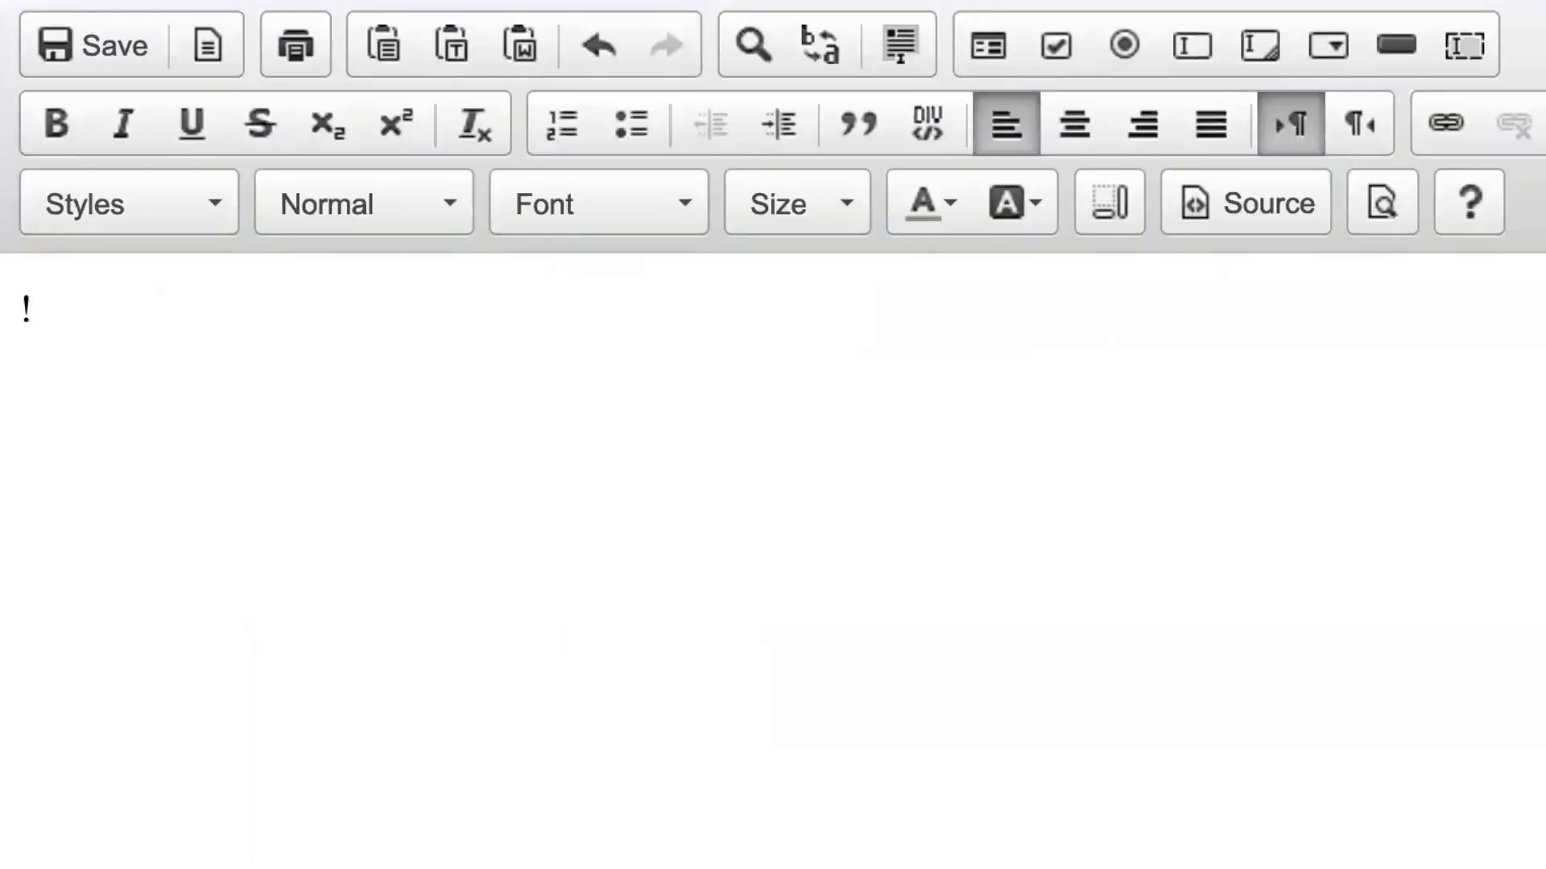
pyautogui.press('BackSpace')
pyautogui.write('<h1>')
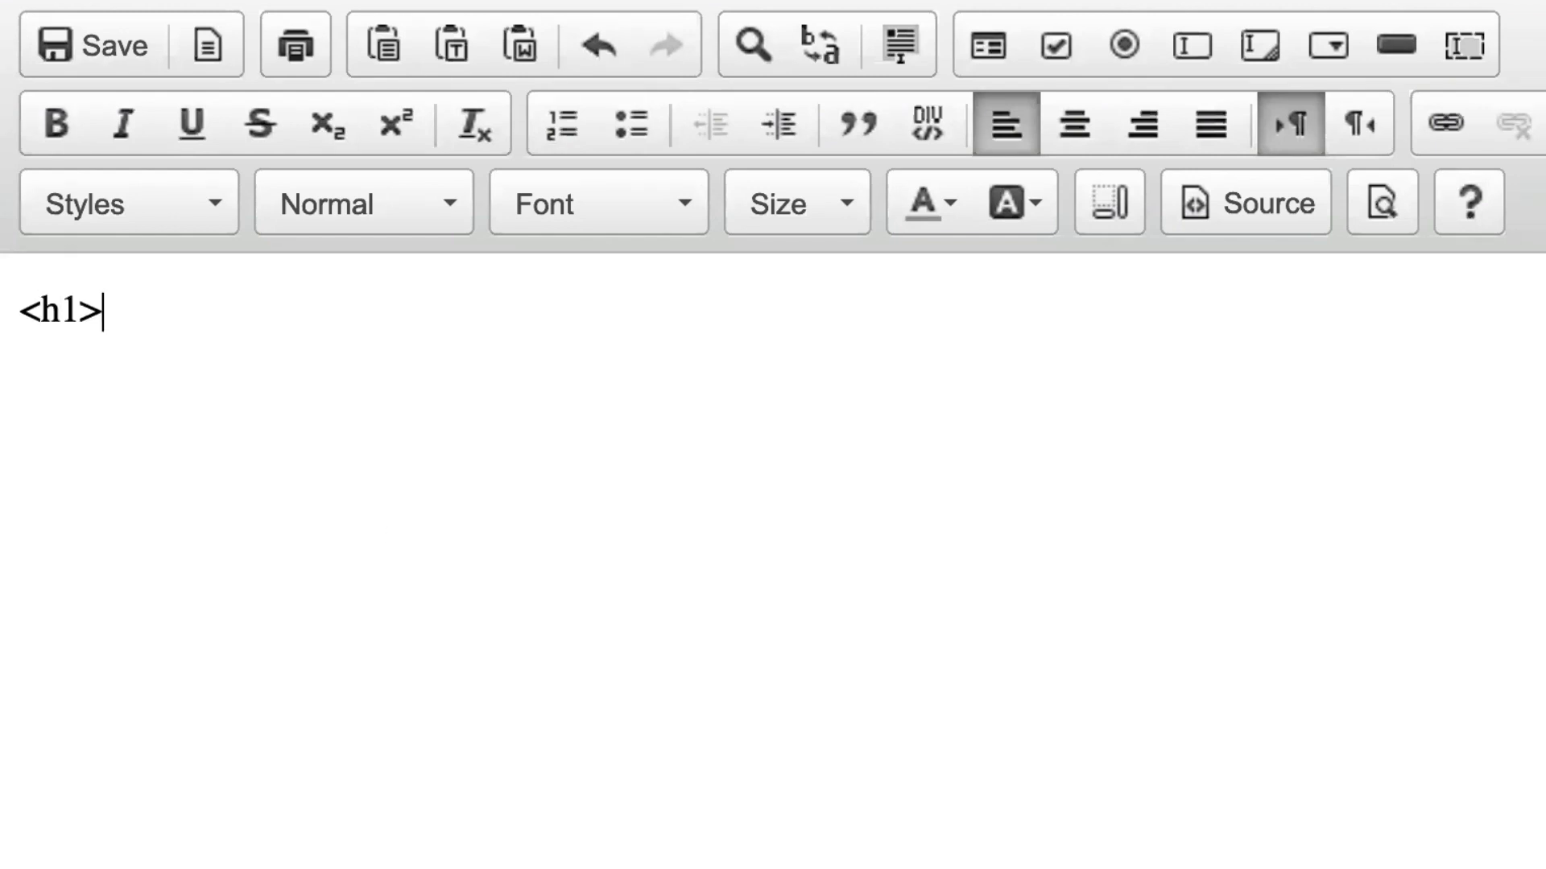
pyautogui.write('Hello Wor')
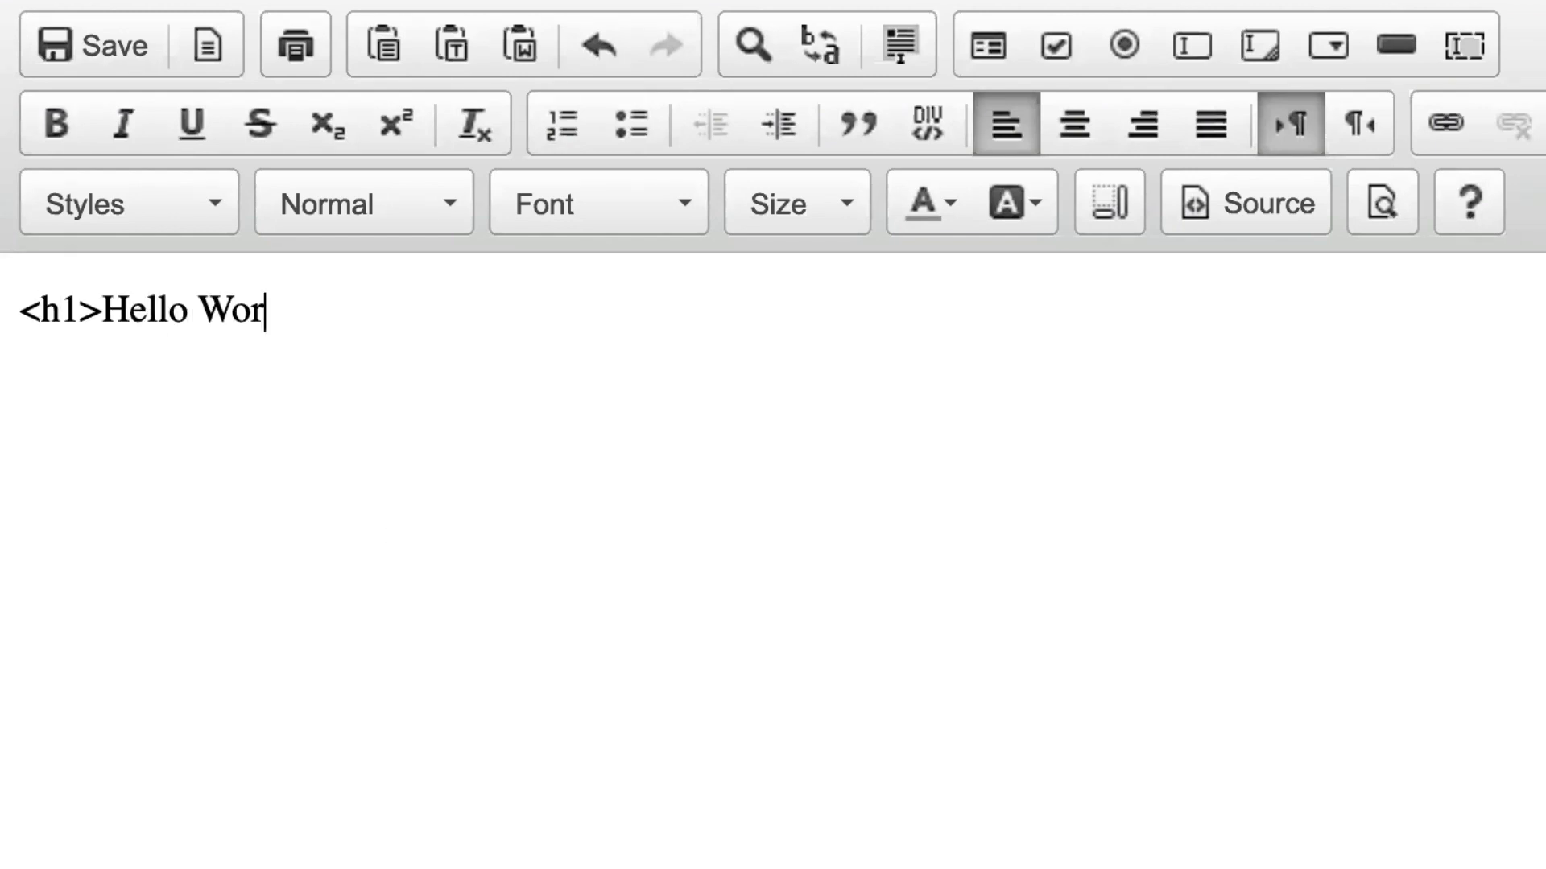
pyautogui.write('ld</h')
pyautogui.write('1>')
pyautogui.press('Return')
pyautogui.write('<p.')
pyautogui.write('>')
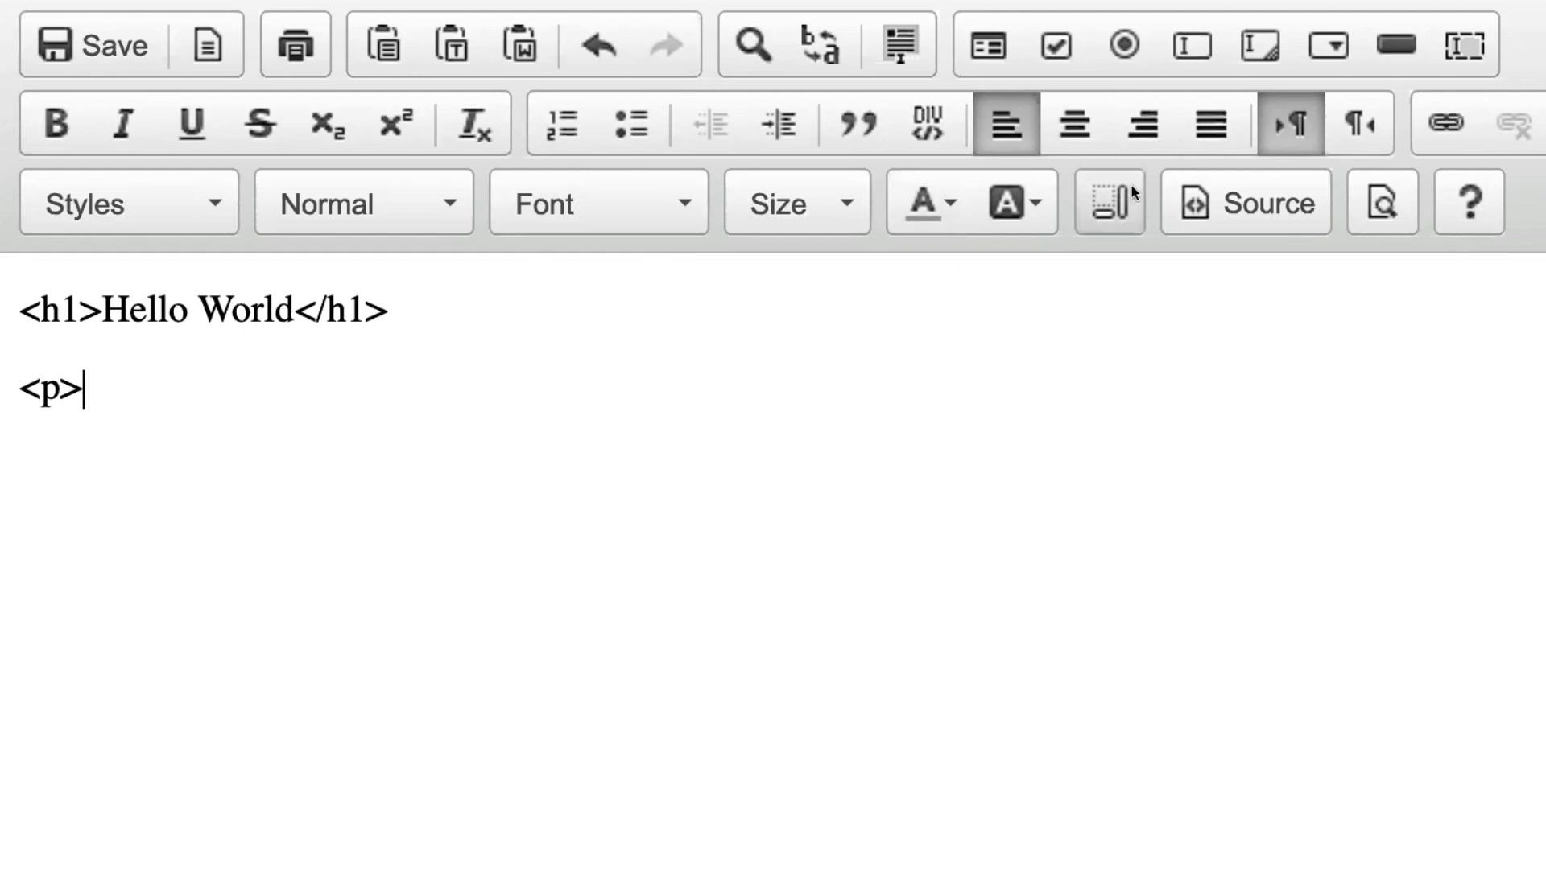
pyautogui.hotkey('ctrl', 'a')
pyautogui.press('BackSpace')
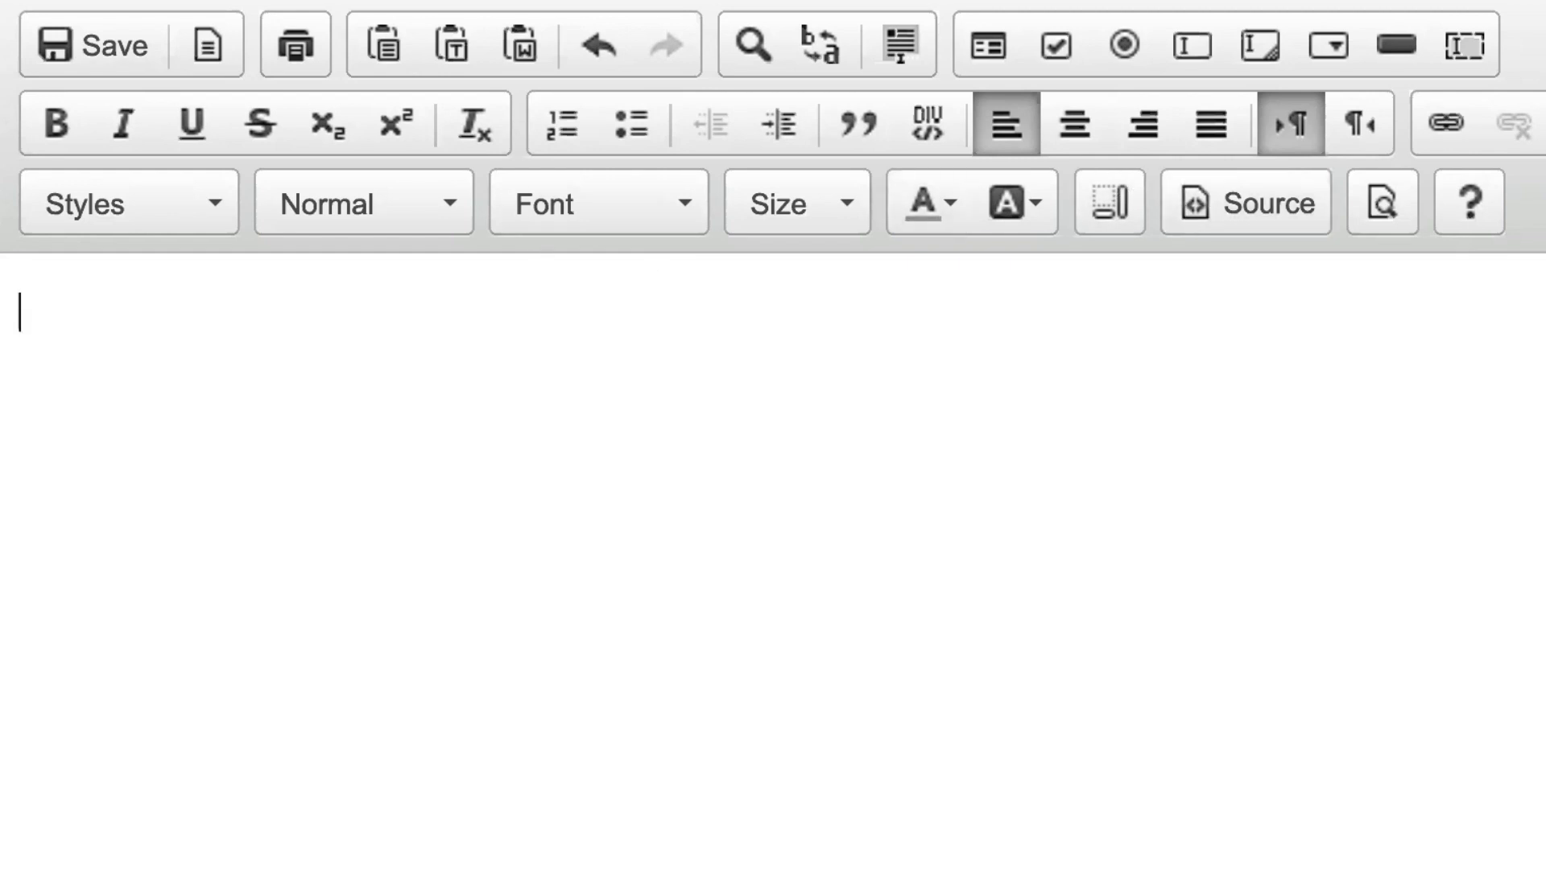
# Step: Set the page title to 'GRC 339 Web Design' in the HTML source
pyautogui.click(1225, 207)
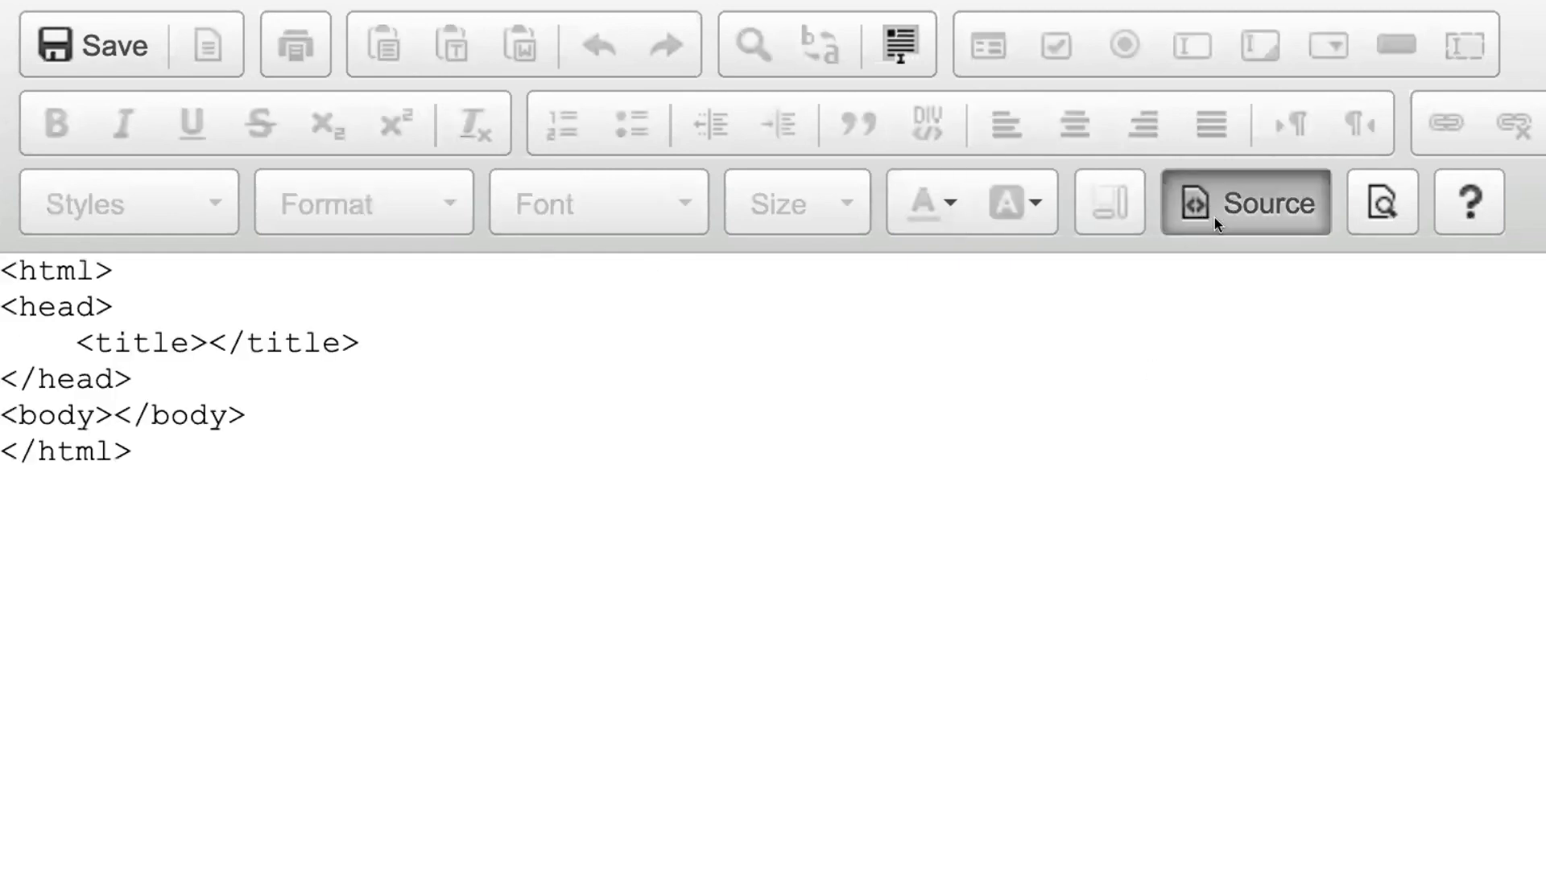
pyautogui.click(208, 344)
pyautogui.write('GRC 339')
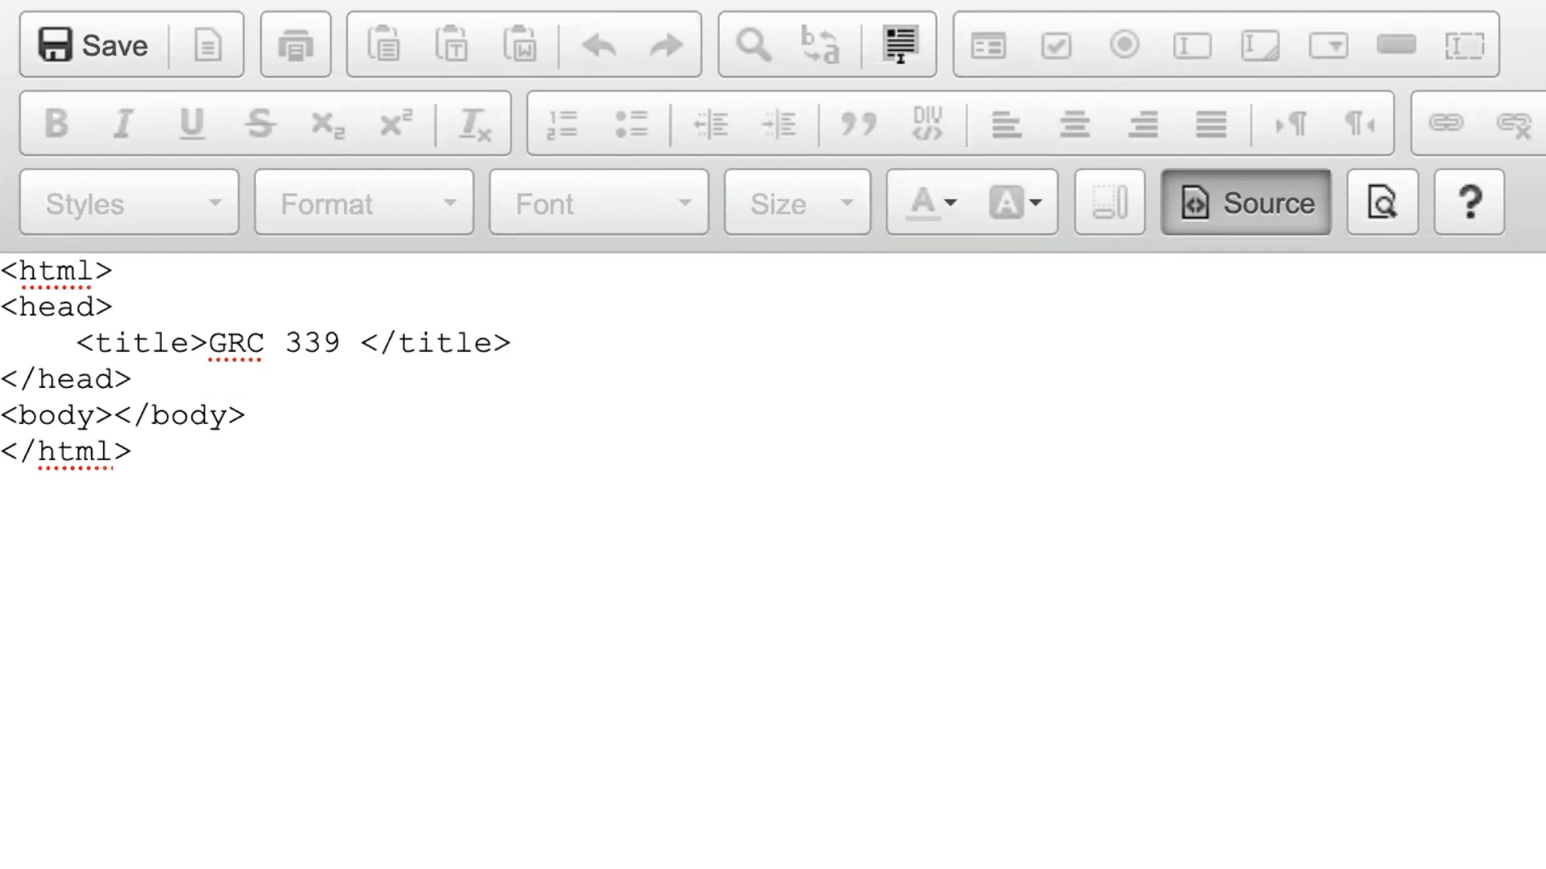
pyautogui.write(' Web Des')
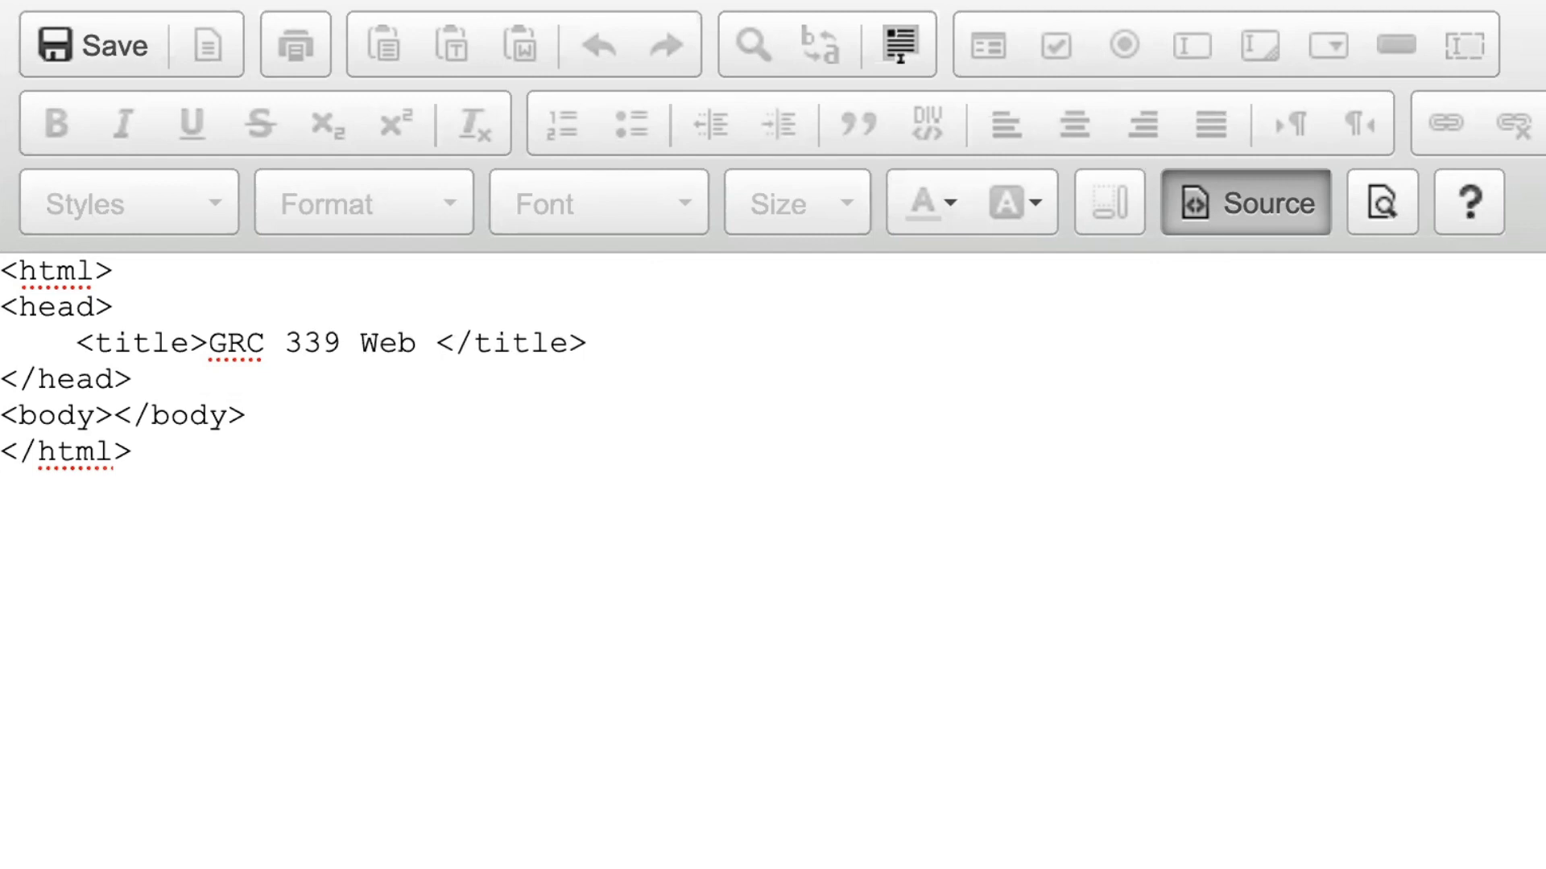
pyautogui.write('ign')
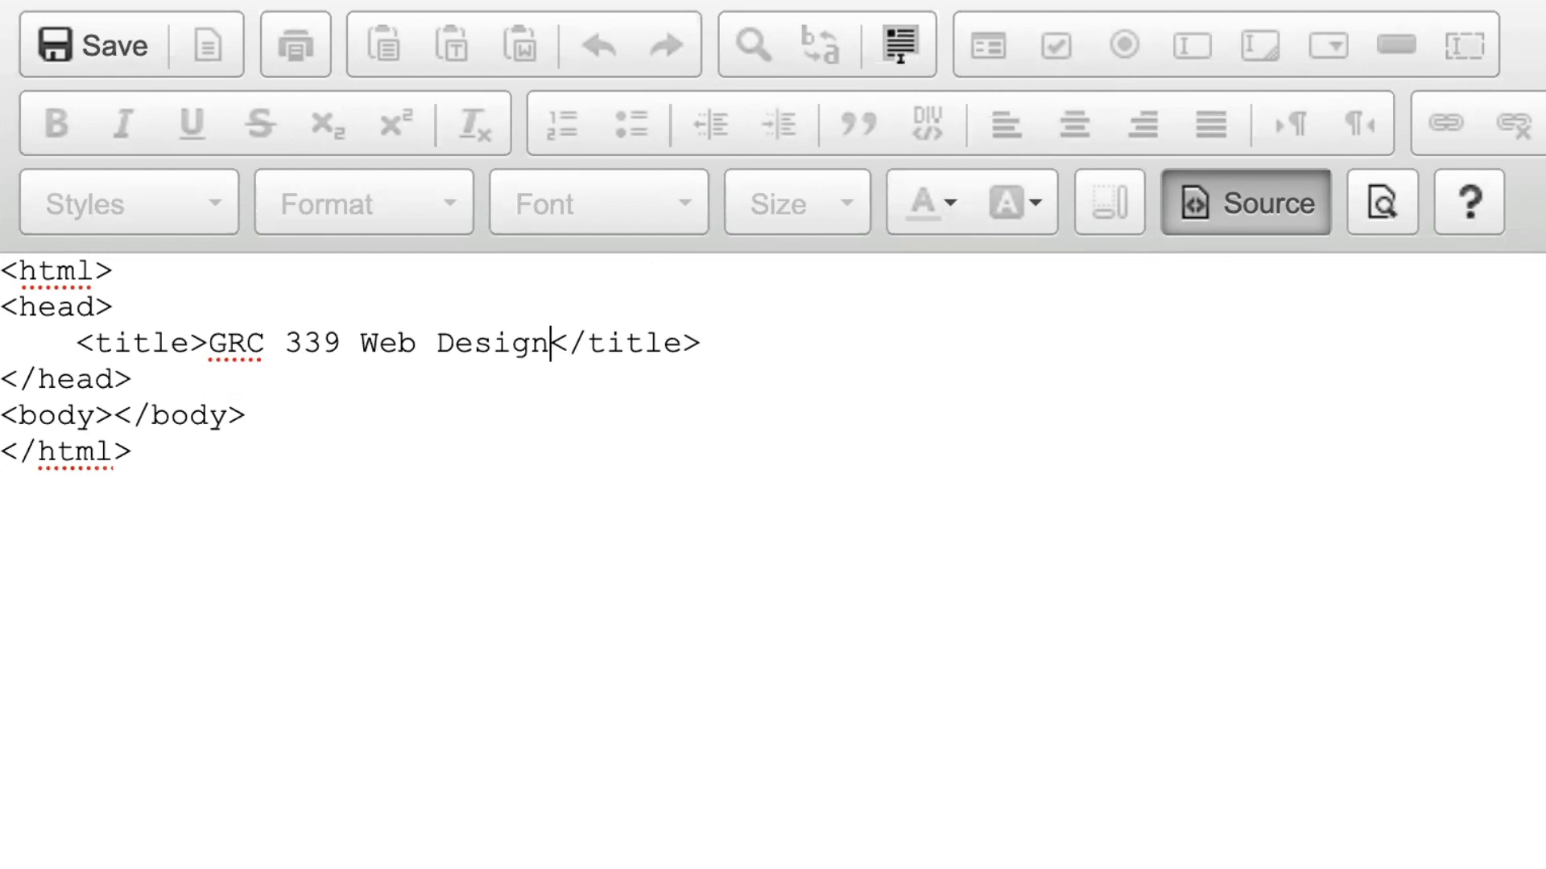
# Step: Add <h1>Hello World</h1> and <p>For the GRC339 Class!</p> inside the body
pyautogui.press('Down')
pyautogui.press('Down')
pyautogui.press('Right')
pyautogui.press('Right')
pyautogui.press('Right')
pyautogui.press('Right')
pyautogui.press('Right')
pyautogui.press('Return')
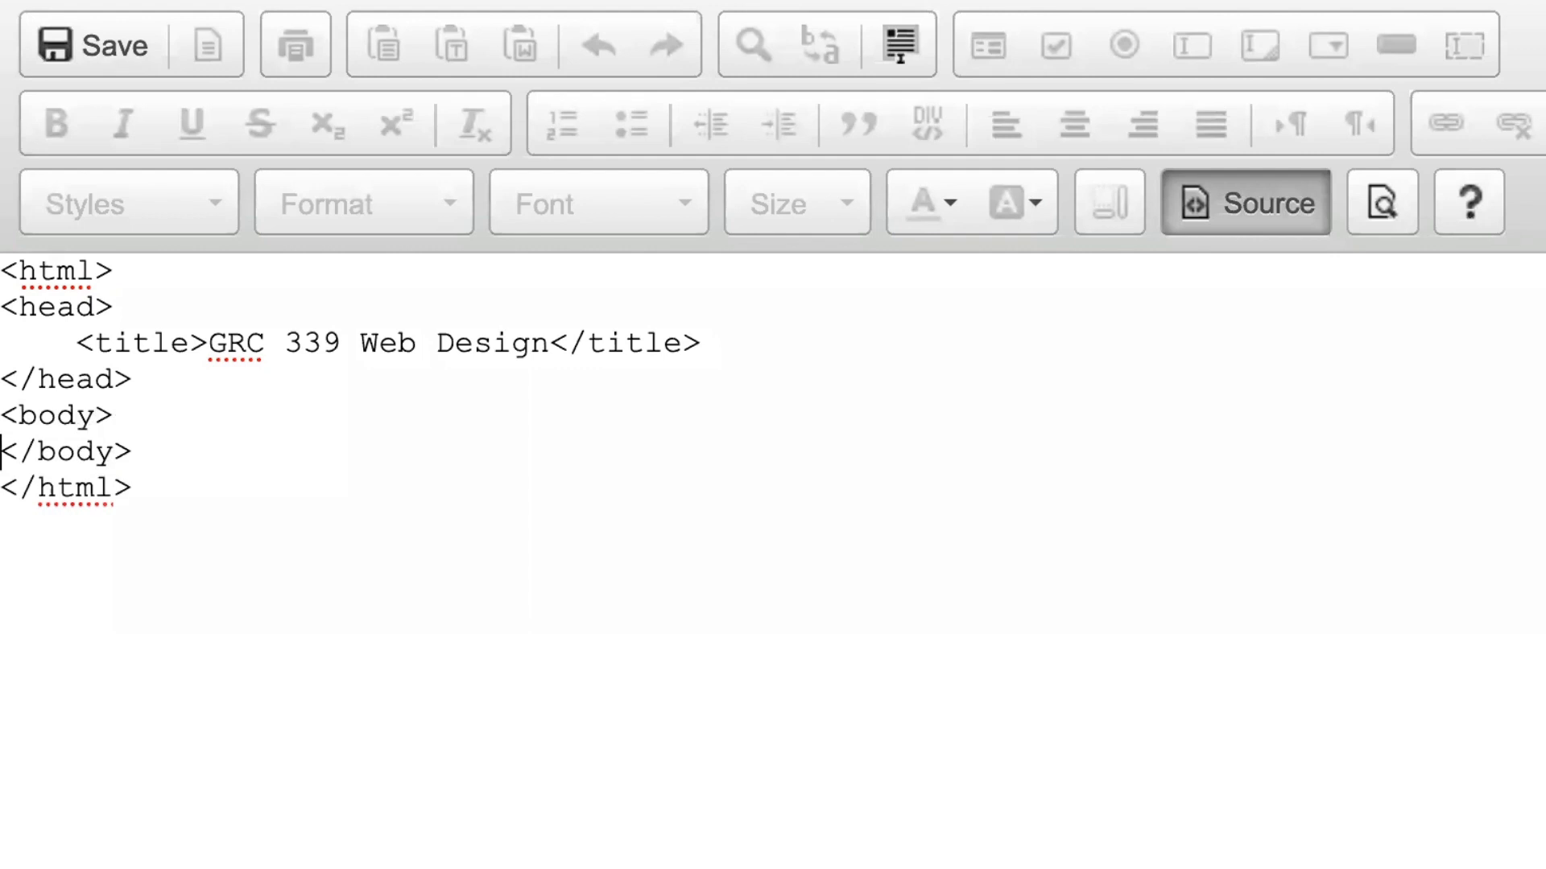
pyautogui.press('Return')
pyautogui.press('Return')
pyautogui.press('Return')
pyautogui.write('h1')
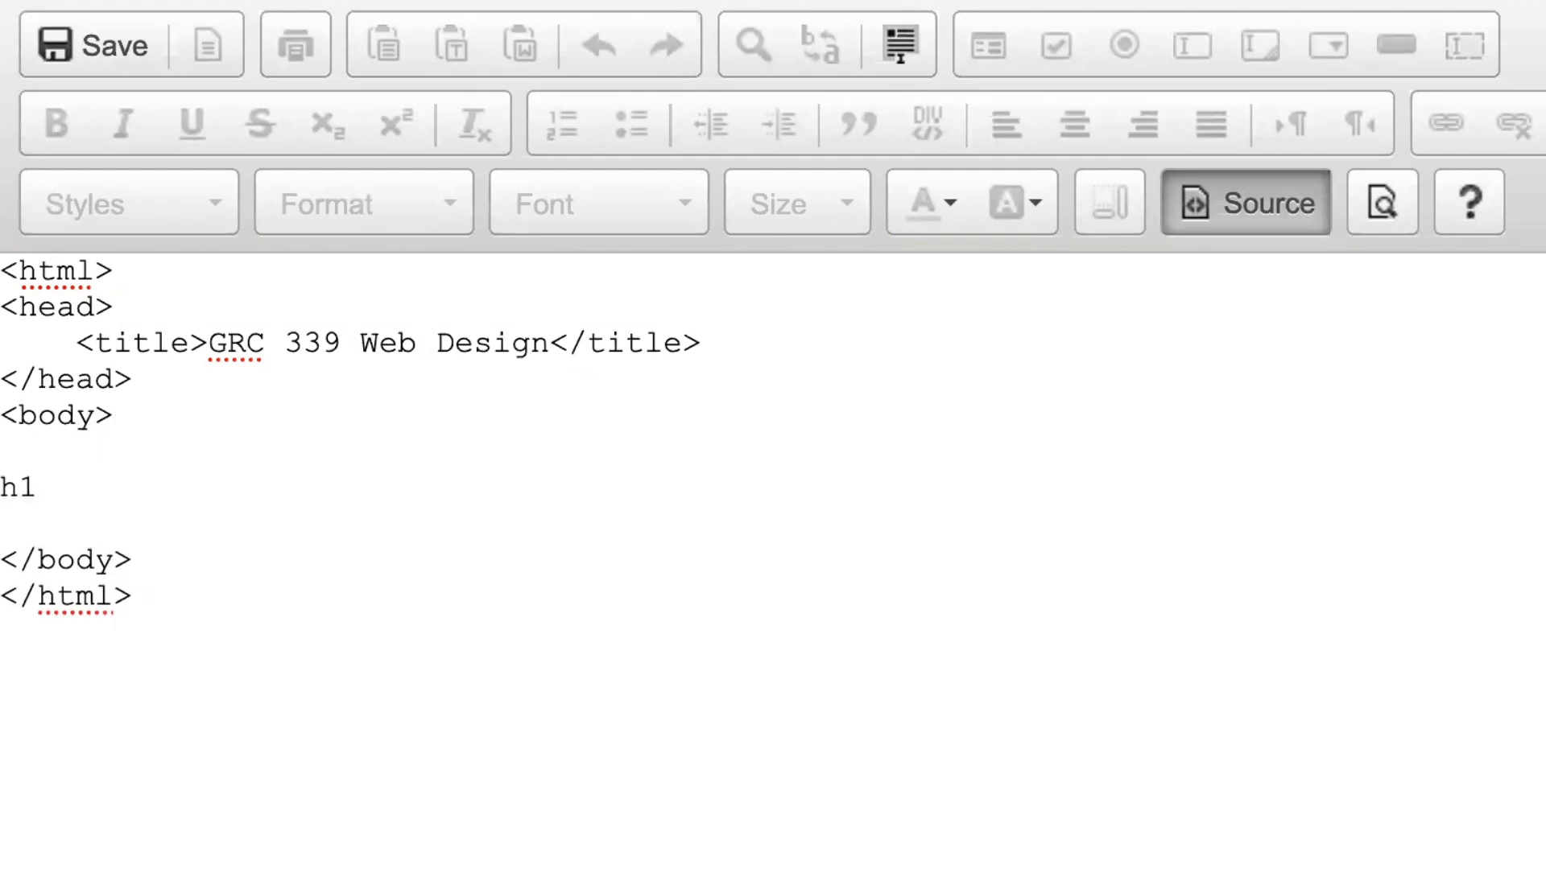
pyautogui.moveTo(40, 488); pyautogui.dragTo(2, 488)
pyautogui.write('<h1>Hello World</h1>')
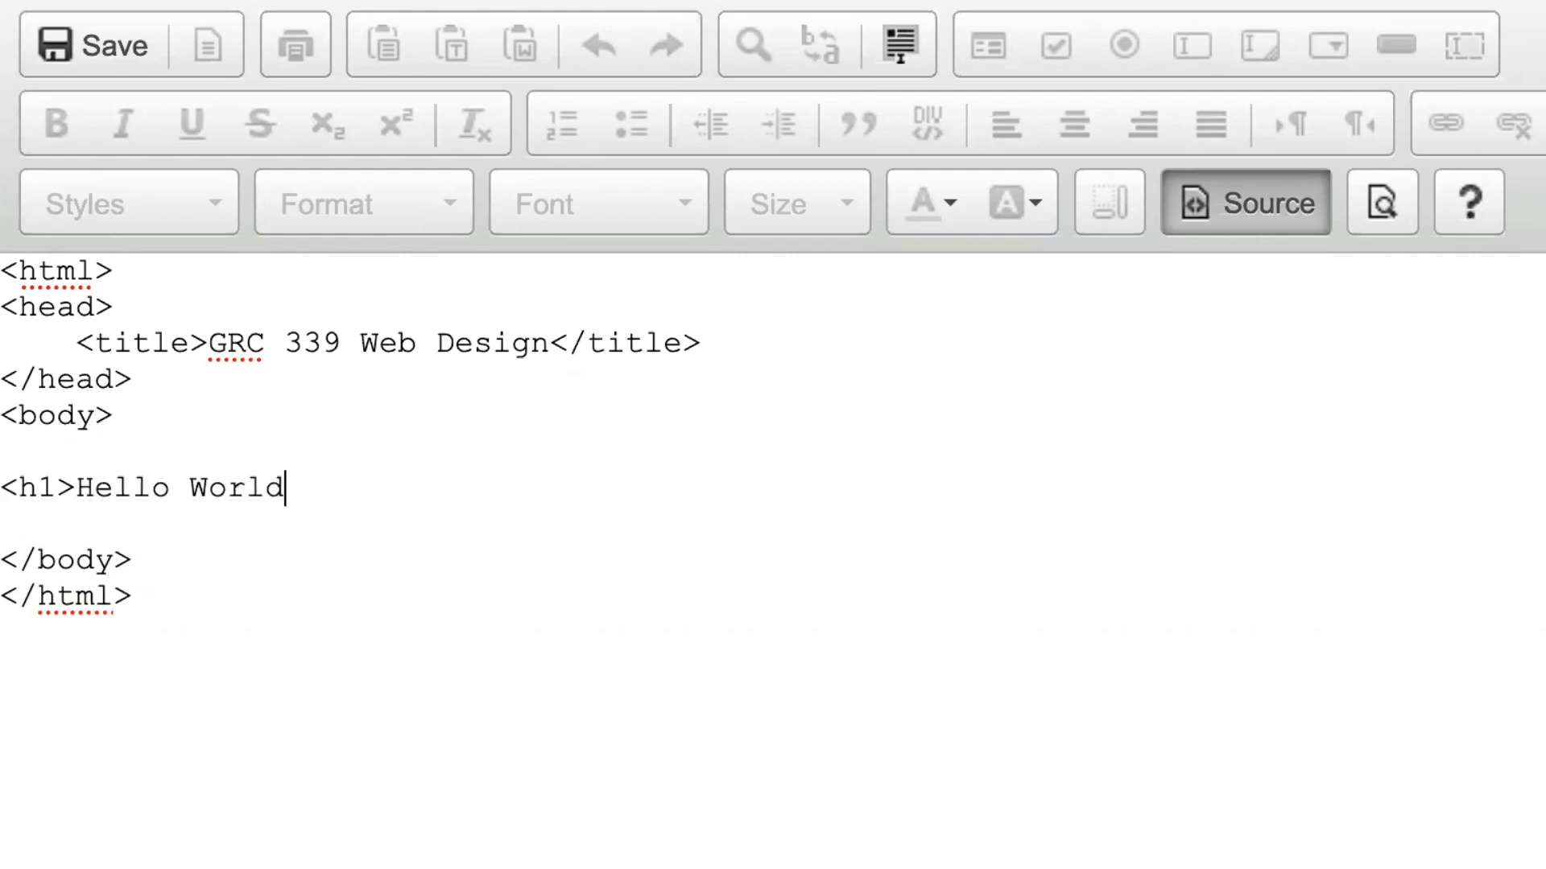
pyautogui.press('Return')
pyautogui.write('<p>')
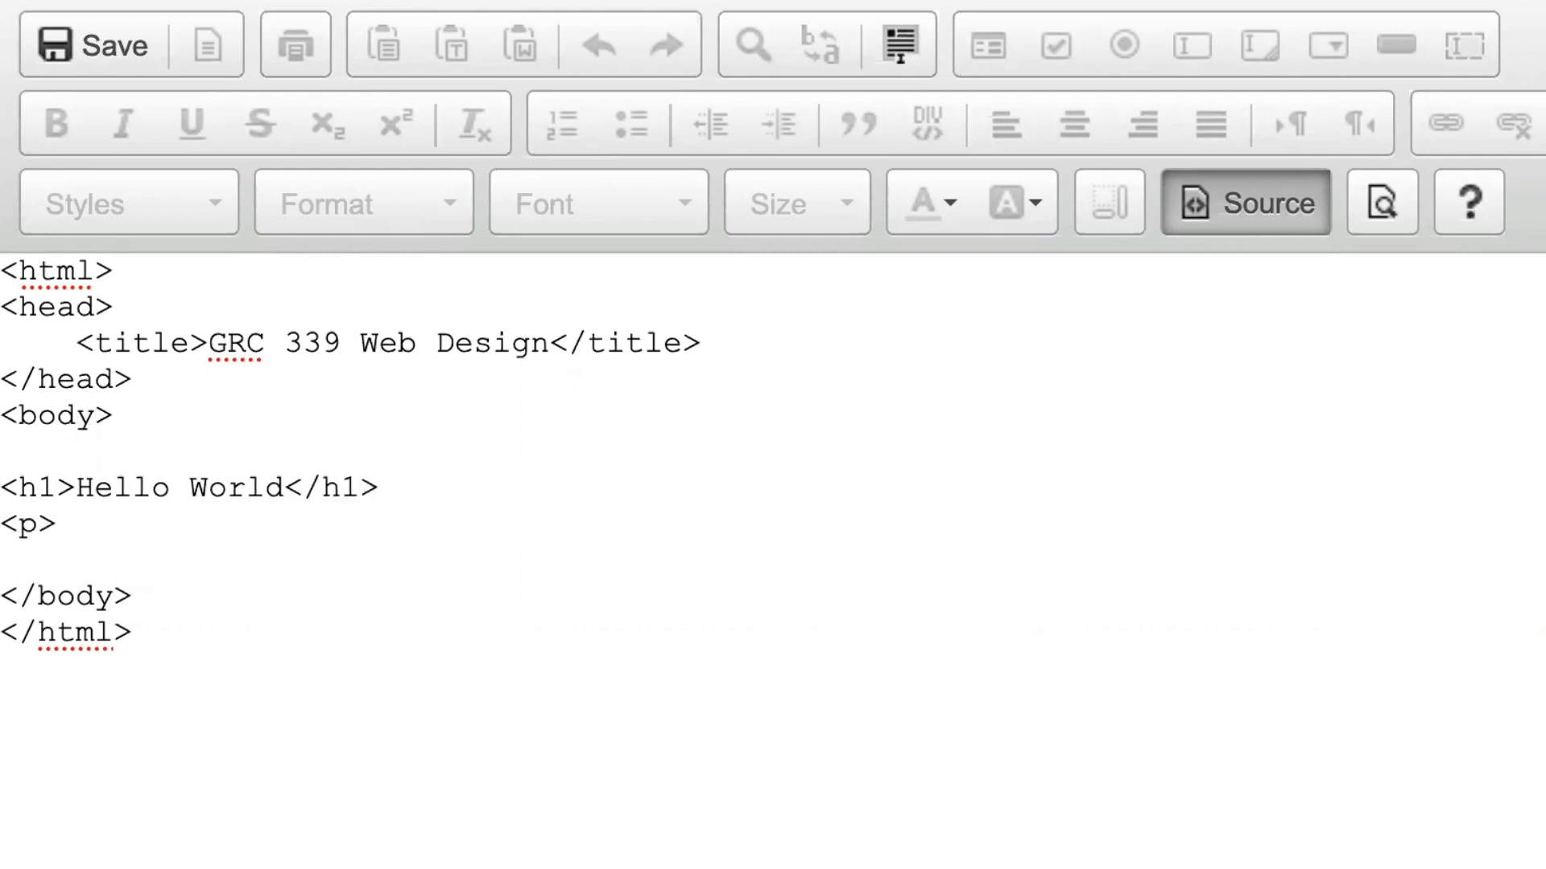
pyautogui.write('For the GRC')
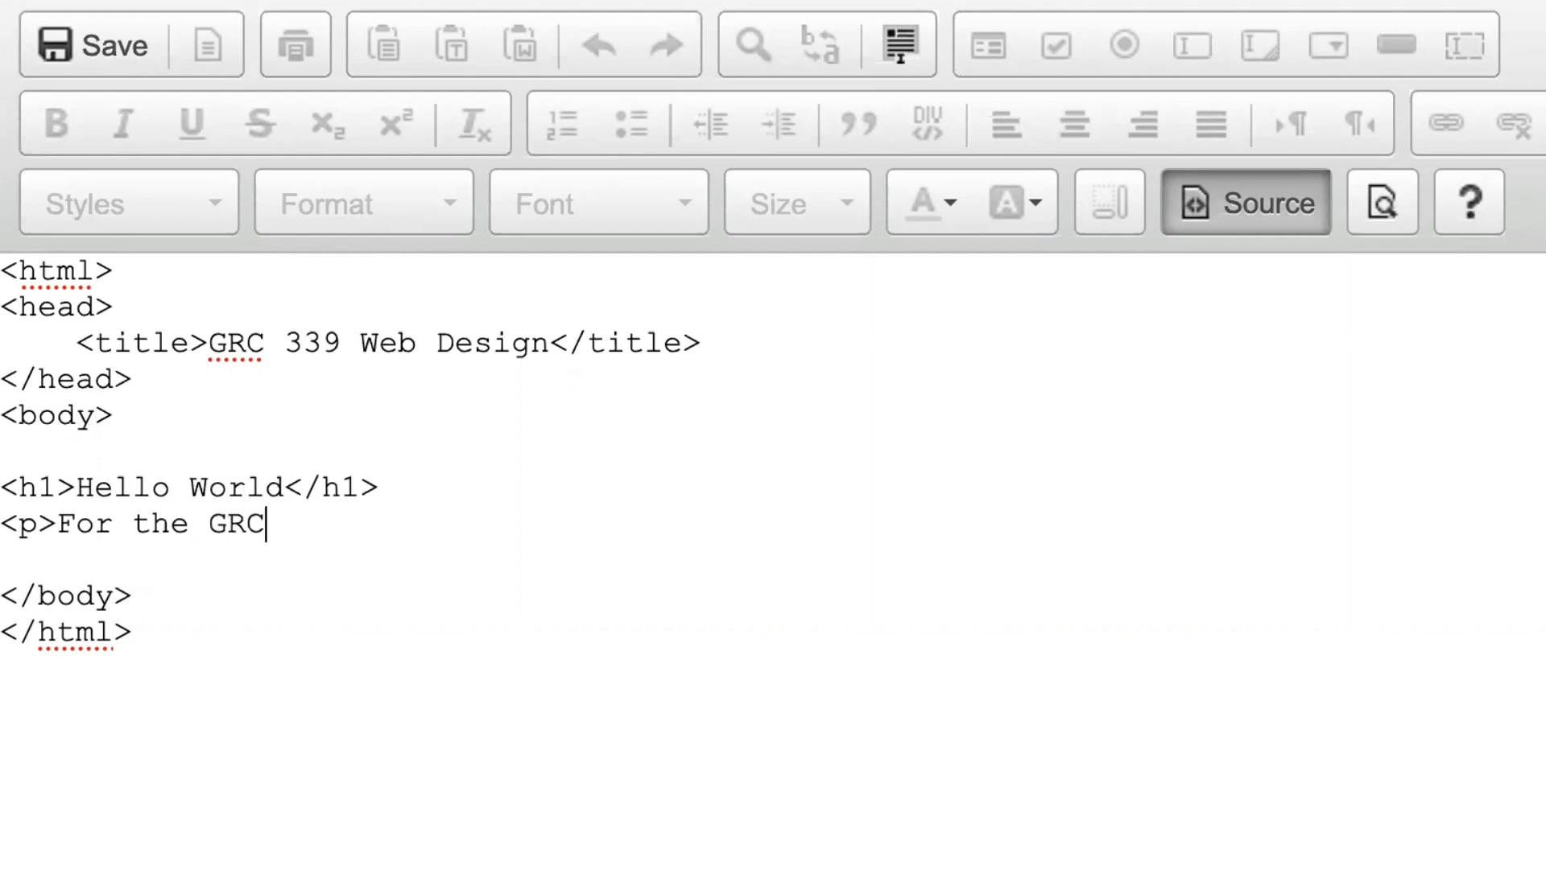
pyautogui.write('339 Class!<')
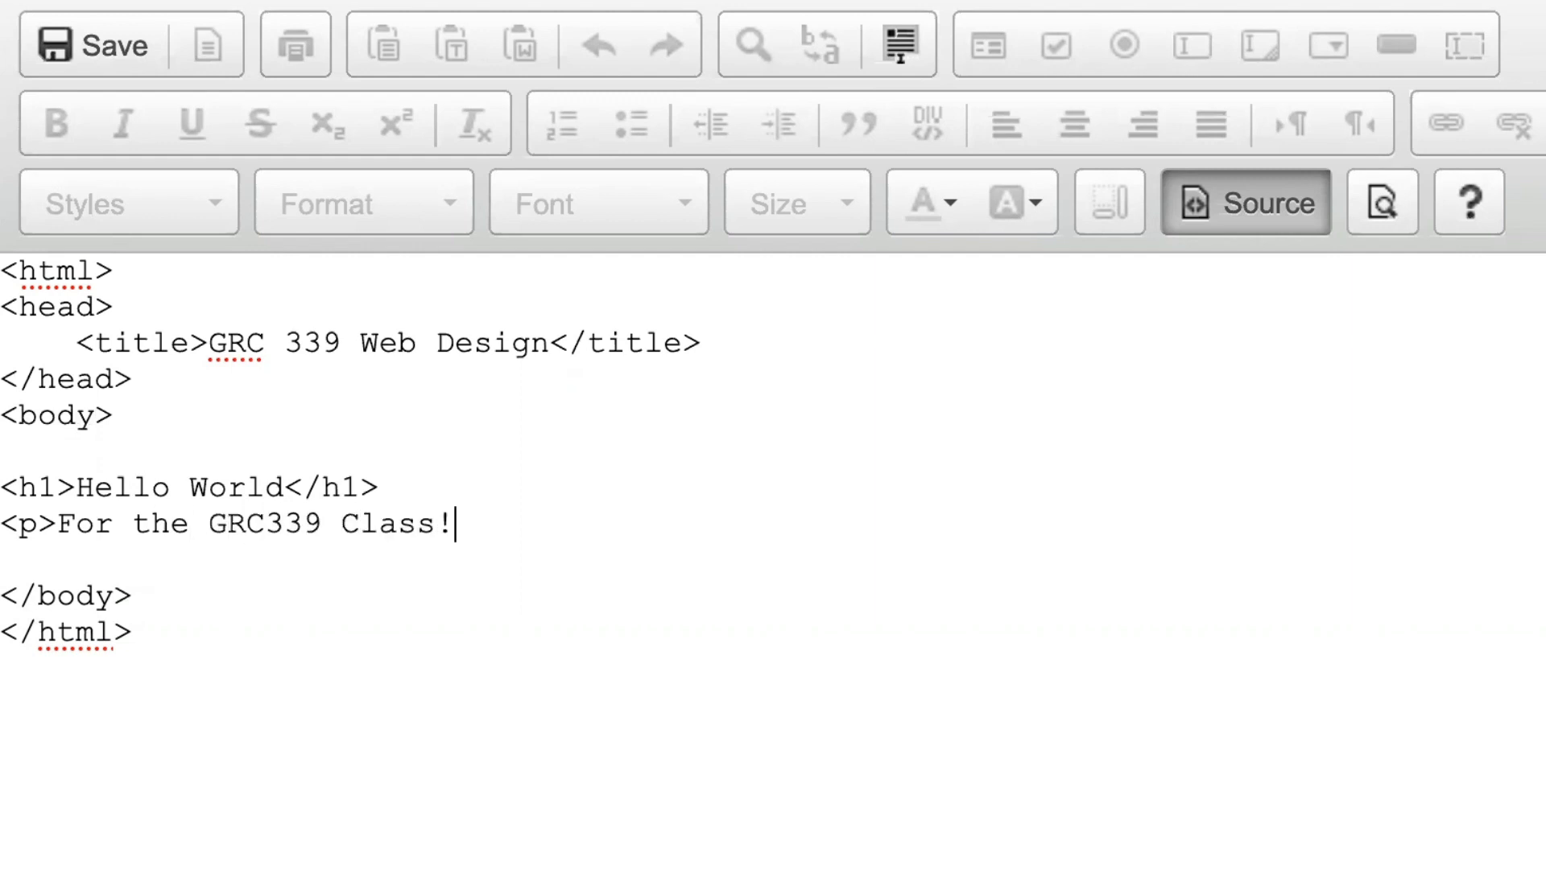
pyautogui.write('/p>')
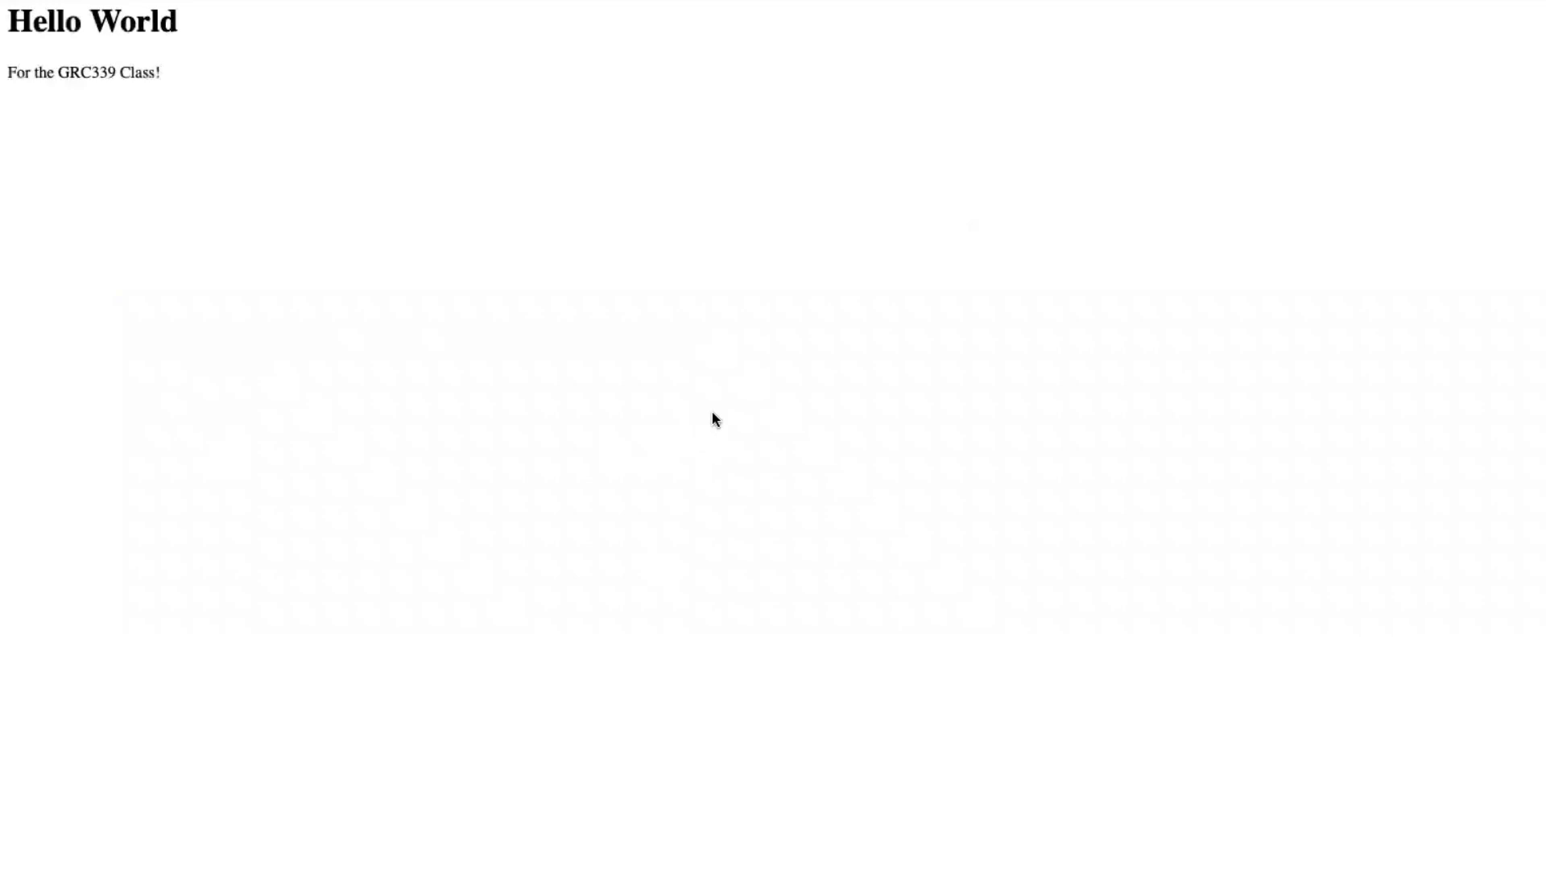
# Step: Check the Hello World heading and paragraph on the rendered page
pyautogui.moveTo(44, 20); pyautogui.dragTo(272, 94)
pyautogui.click(272, 93)
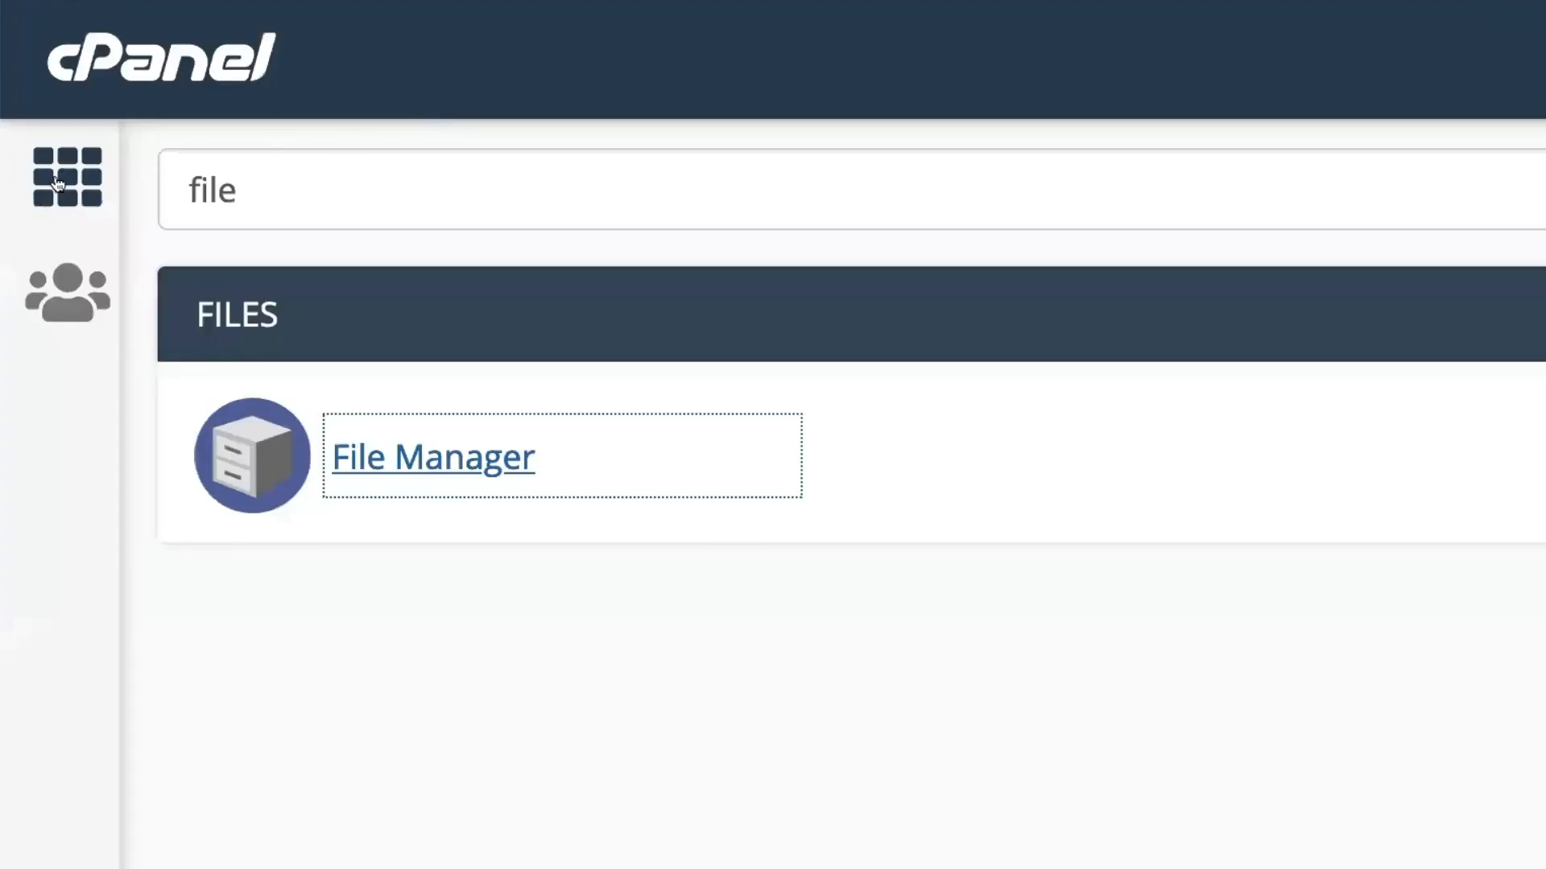
# Step: Return to the cPanel home page, clear the function search and adjust the page zoom
pyautogui.click(1144, 201)
pyautogui.hotkey('ctrl', 'a')
pyautogui.press('BackSpace')
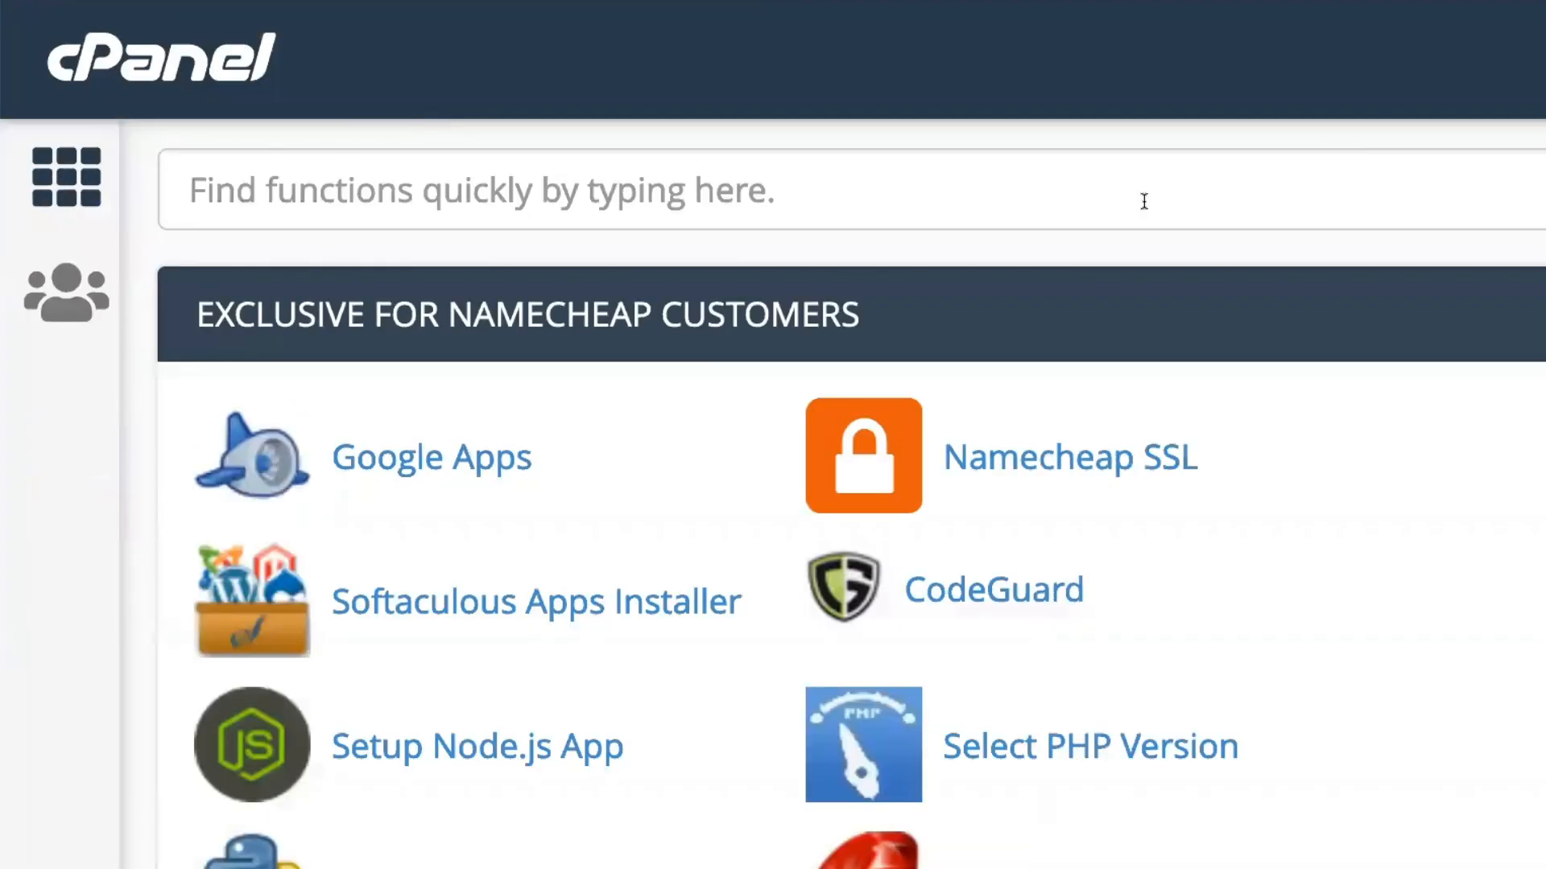
pyautogui.press('super+minus')
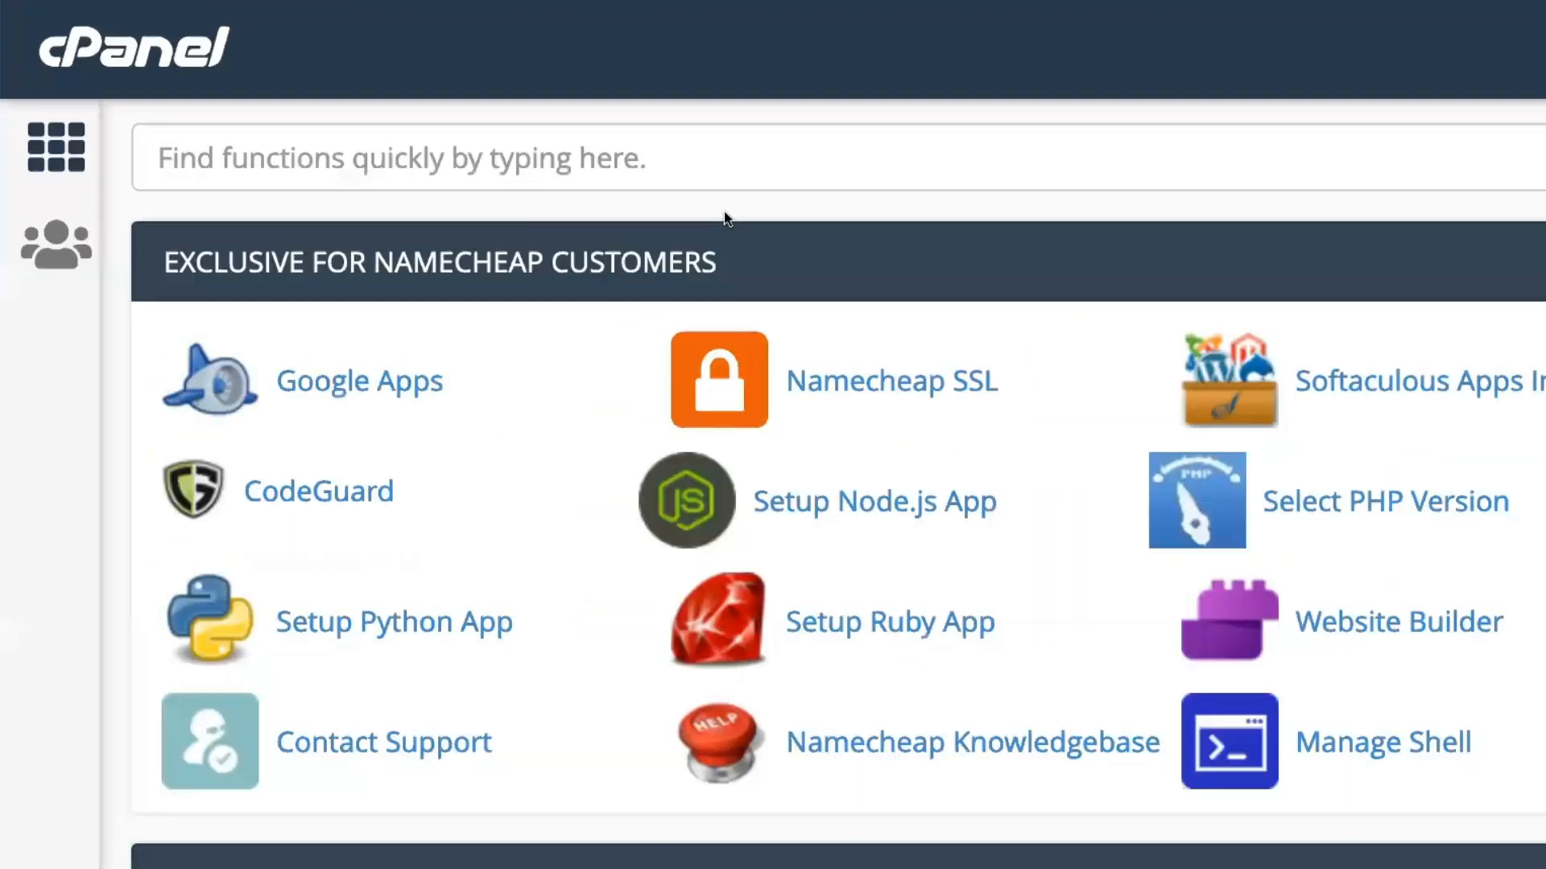
pyautogui.press('super+plus')
pyautogui.press('super+minus')
pyautogui.press('super+minus')
pyautogui.press('super+minus')
pyautogui.press('super+plus')
pyautogui.press('super+minus')
# Step: Search cPanel tools for 'word', 'my', 'cdn' and 'conten', then clear it and scroll the full list
pyautogui.click(752, 114)
pyautogui.write('word')
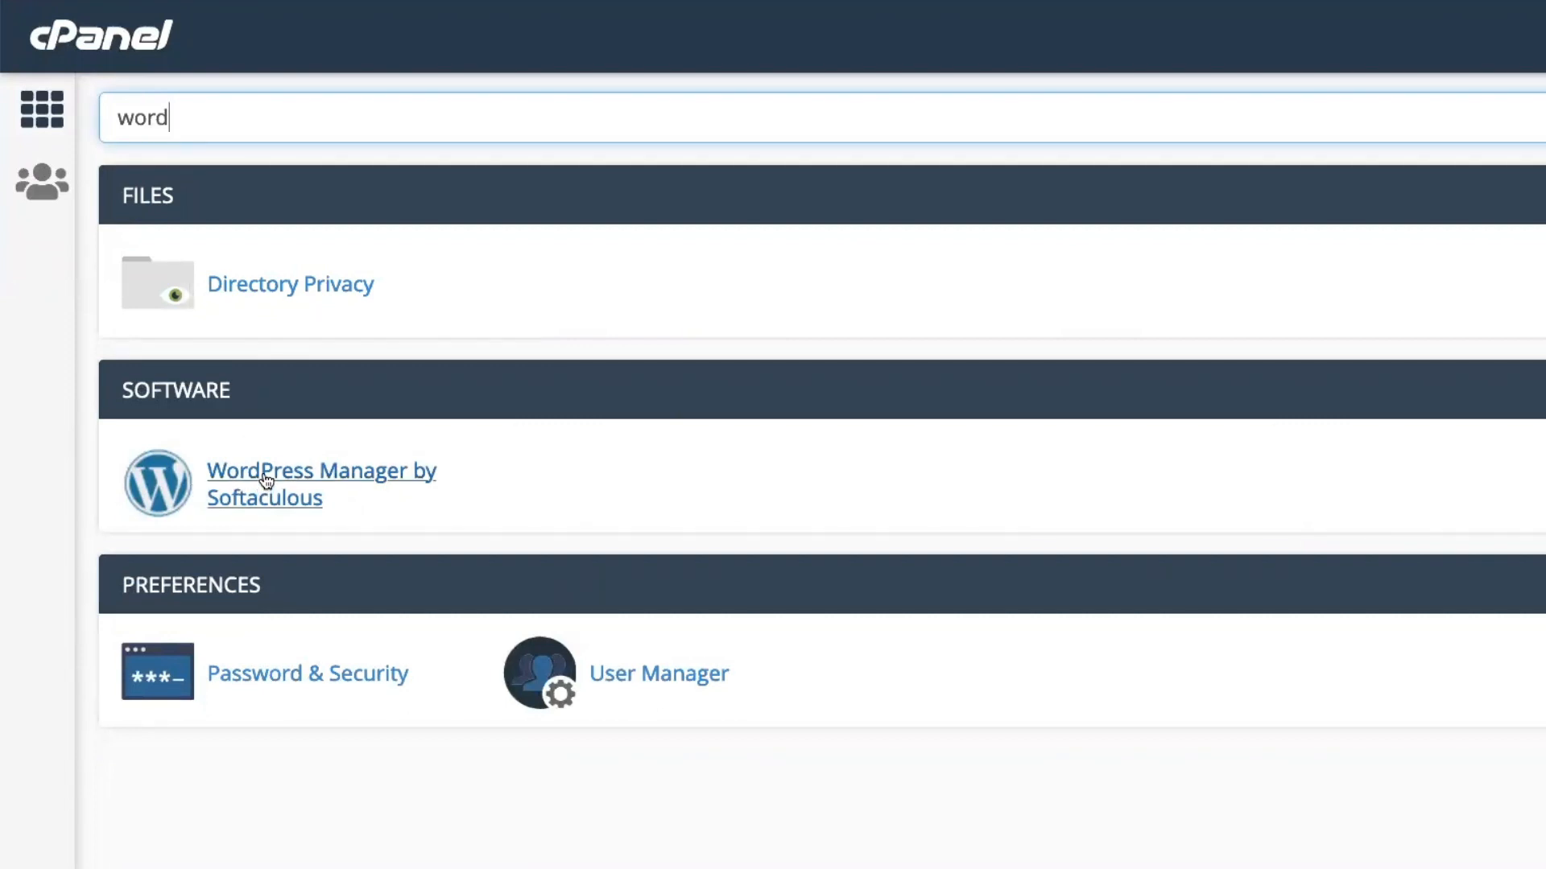
pyautogui.doubleClick(212, 129)
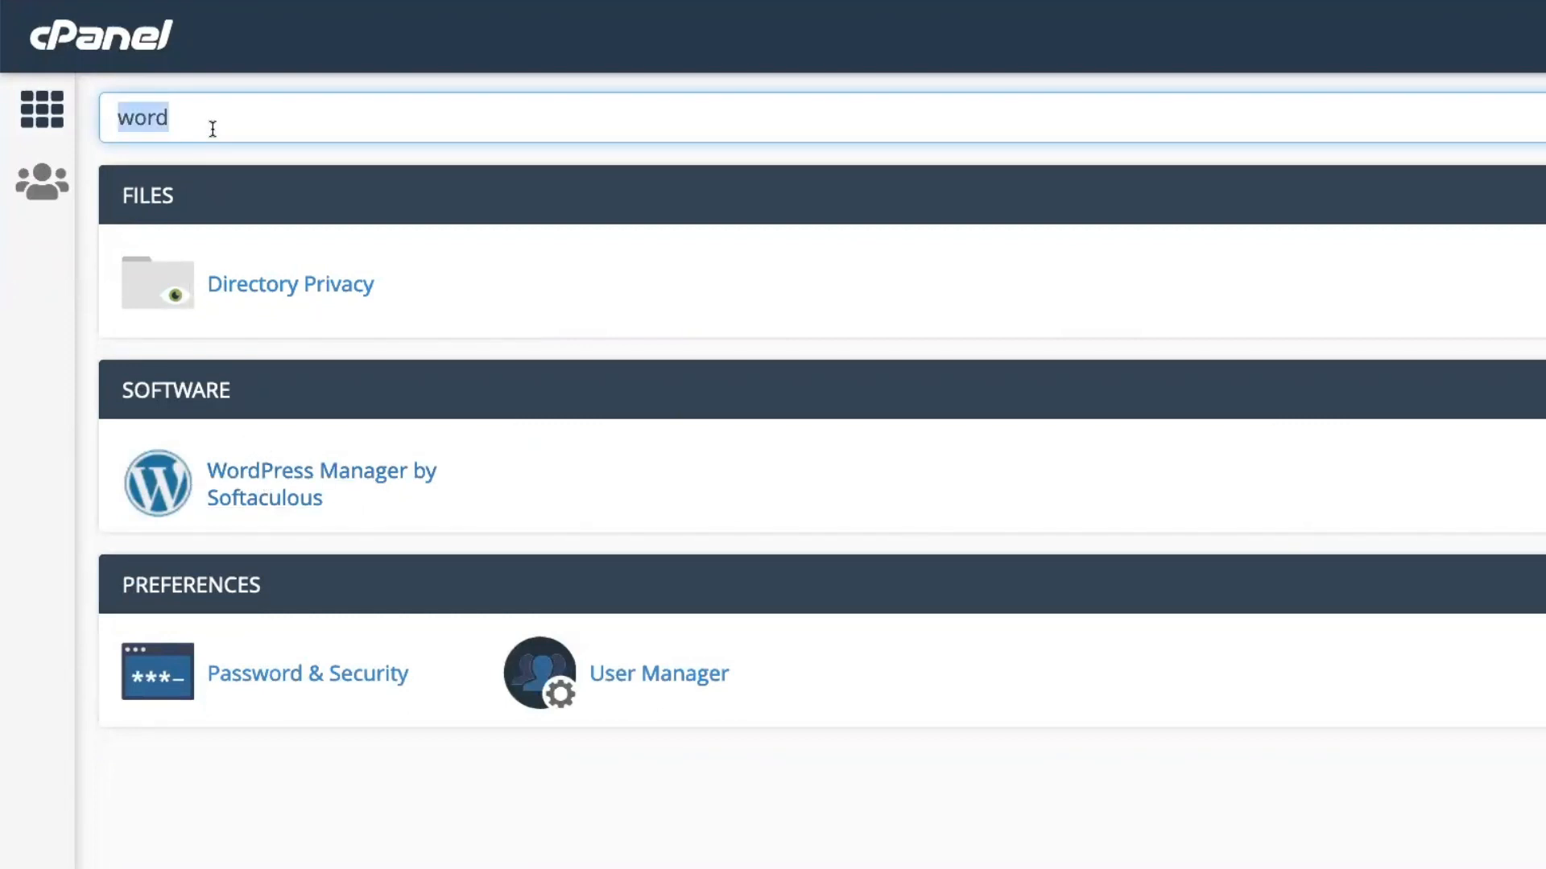
pyautogui.write('my')
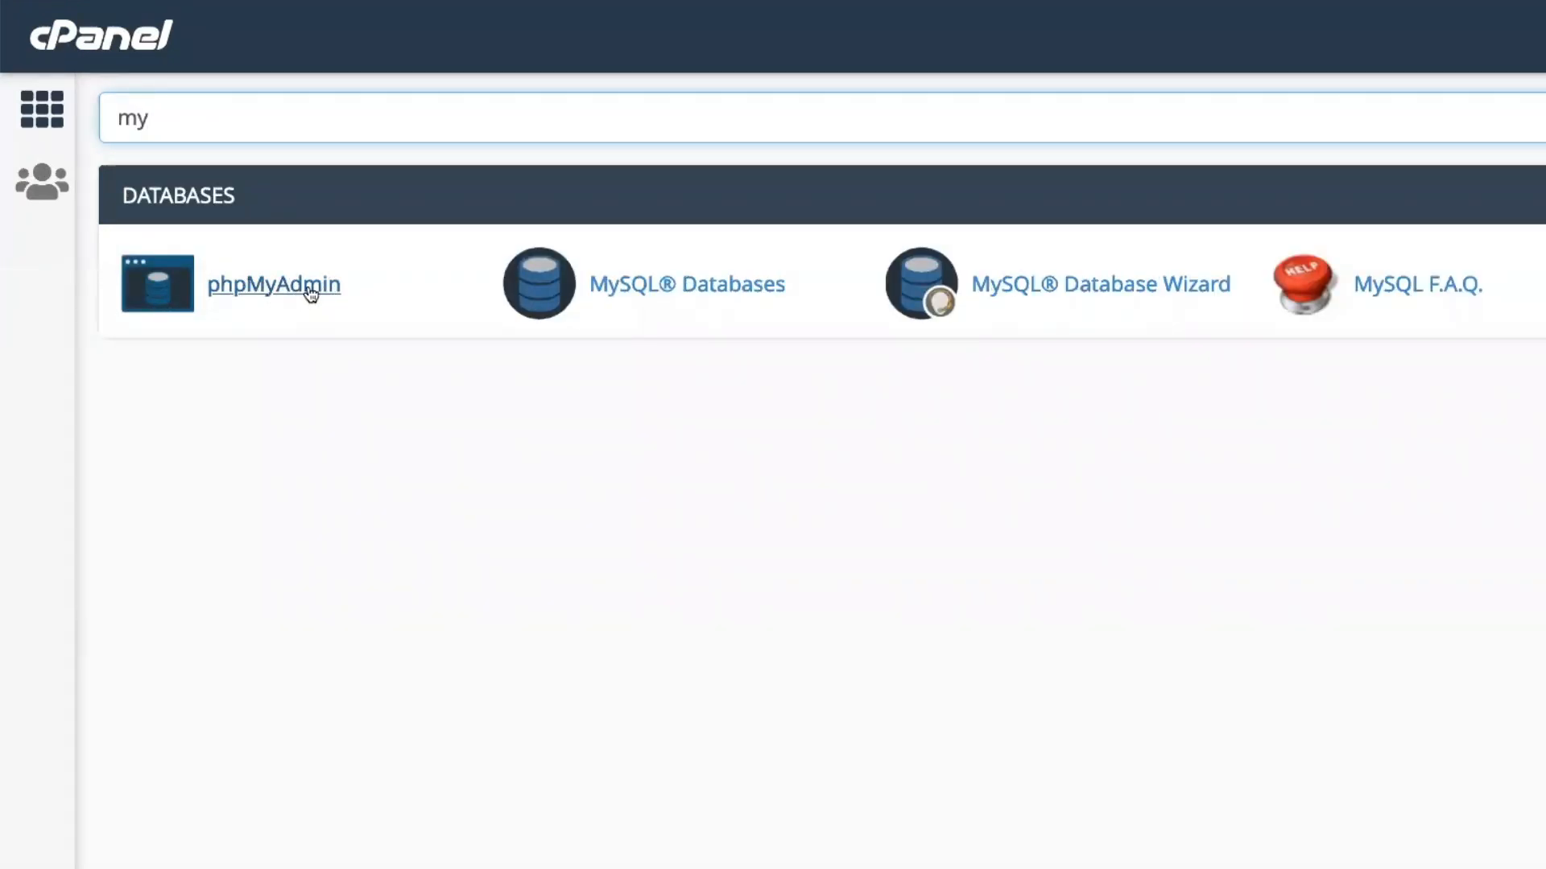
pyautogui.doubleClick(421, 122)
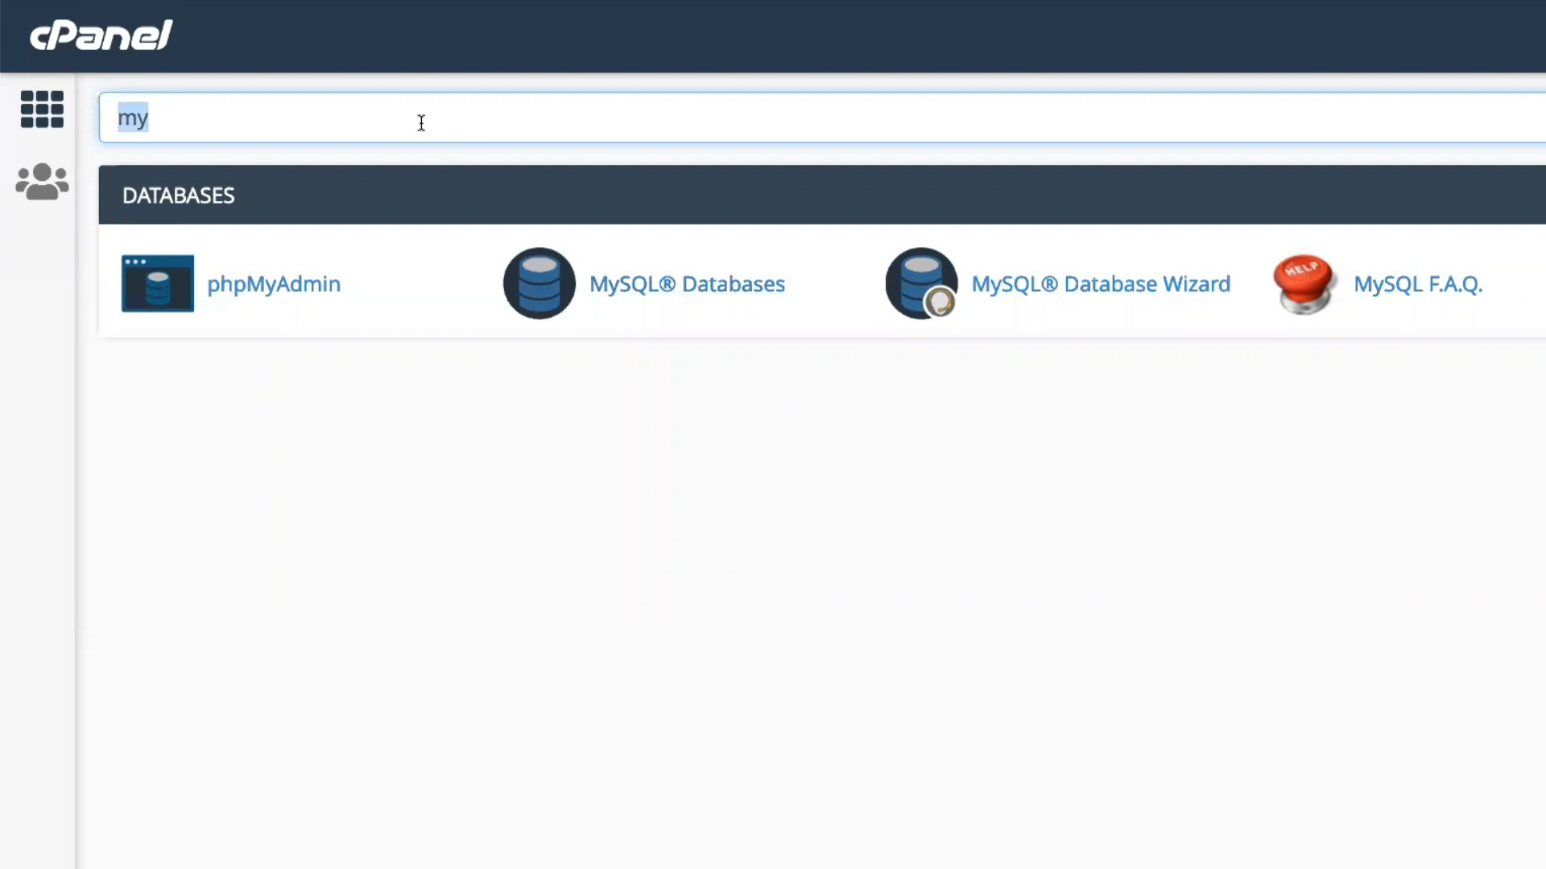
pyautogui.press('BackSpace')
pyautogui.write('cdn')
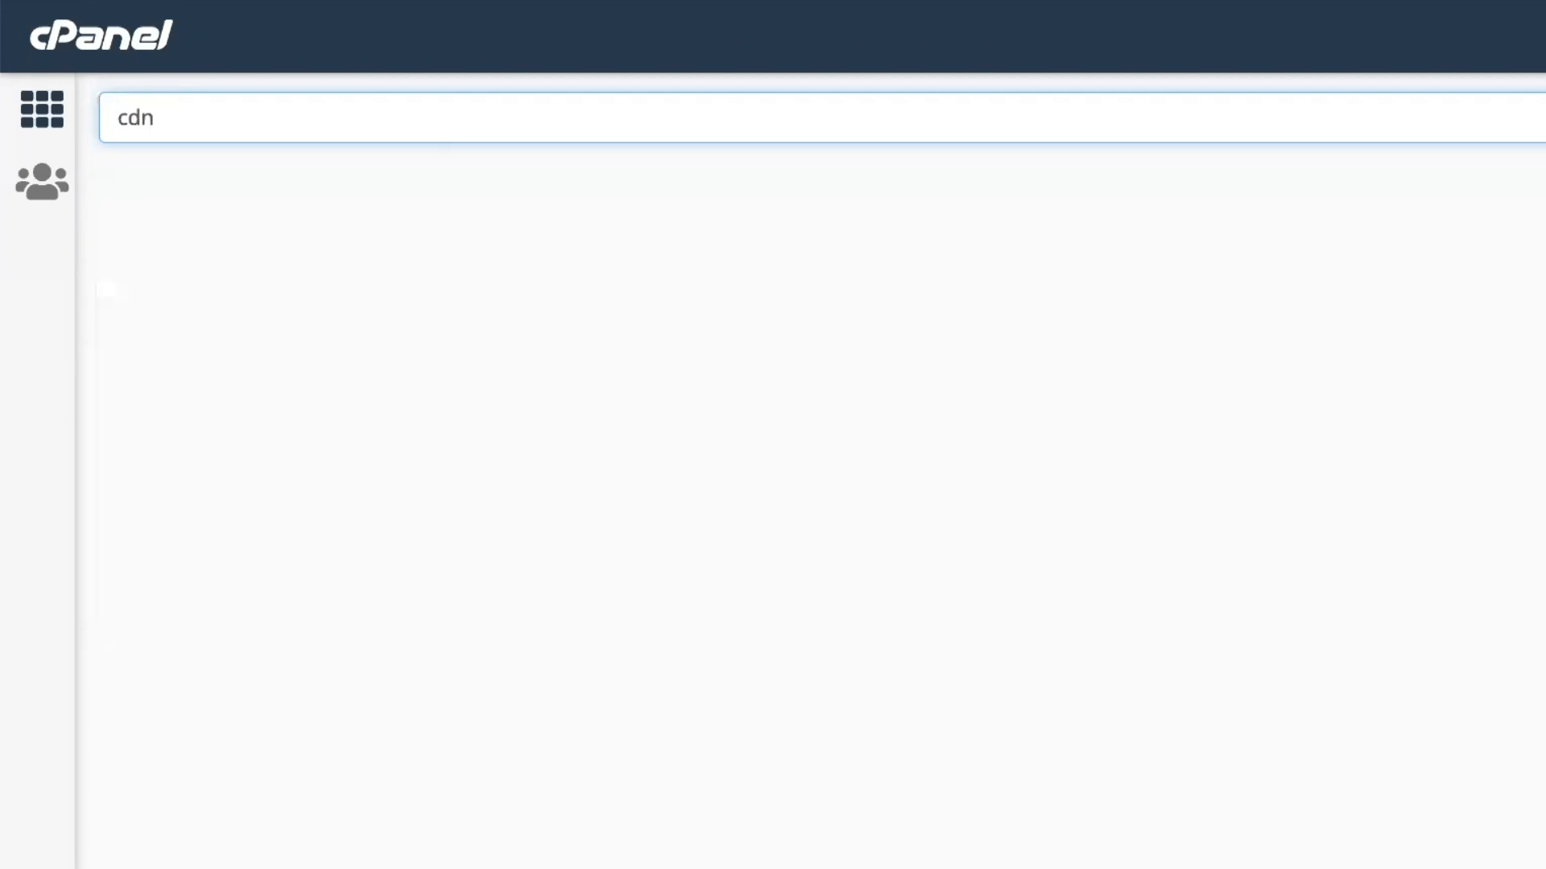
pyautogui.hotkey('ctrl', 'a')
pyautogui.write('conten')
pyautogui.press('BackSpace')
pyautogui.press('BackSpace')
pyautogui.press('BackSpace')
pyautogui.press('BackSpace')
pyautogui.press('BackSpace')
pyautogui.press('BackSpace')
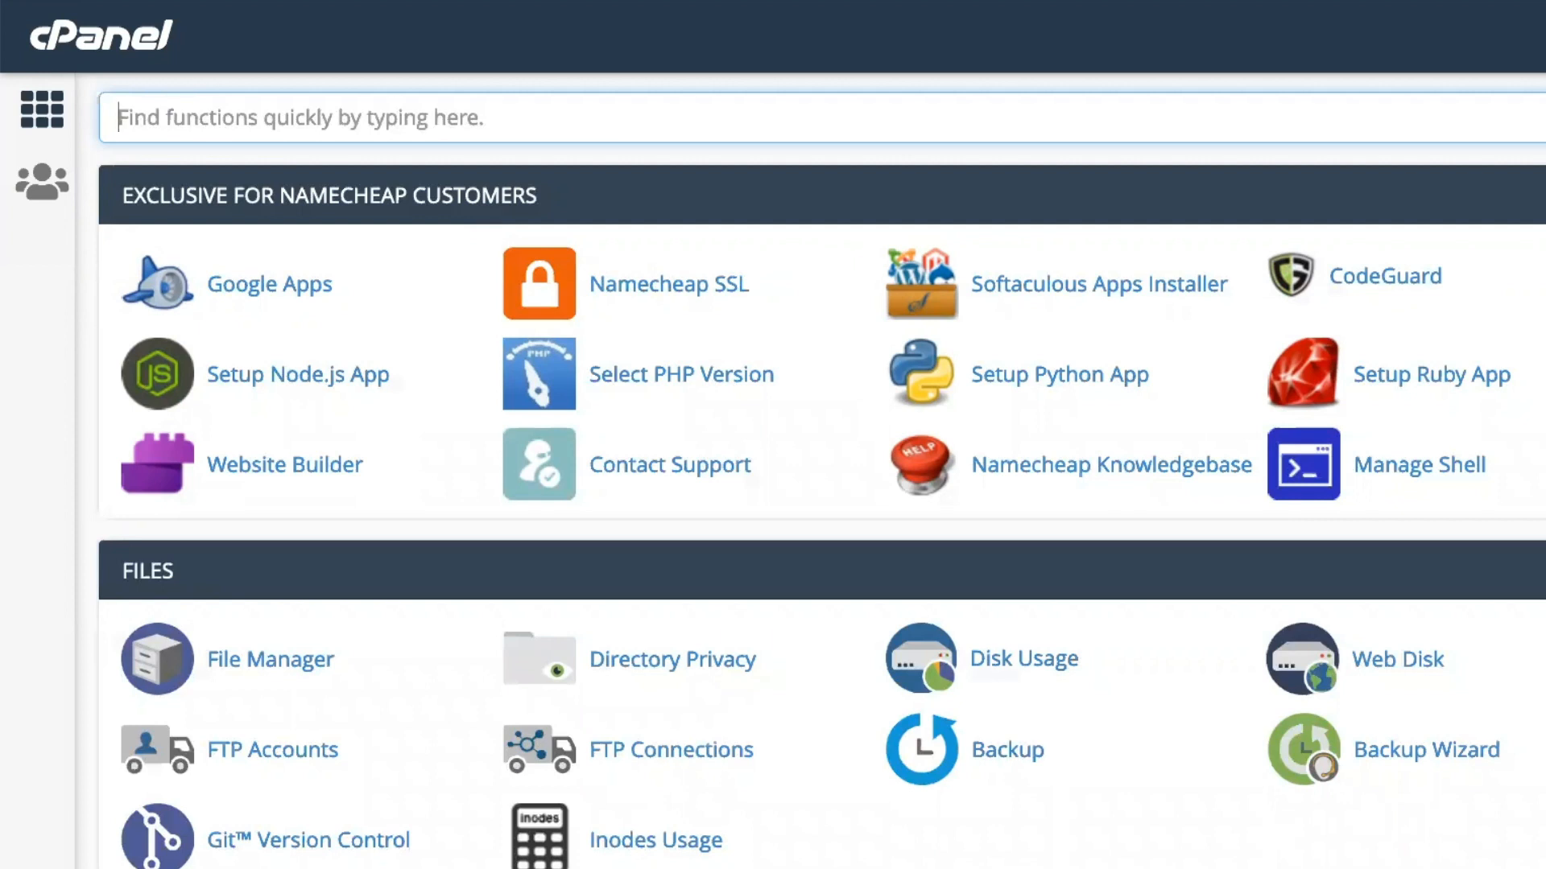
pyautogui.scroll(-1, 819, 471)
pyautogui.scroll(-4, 821, 471)
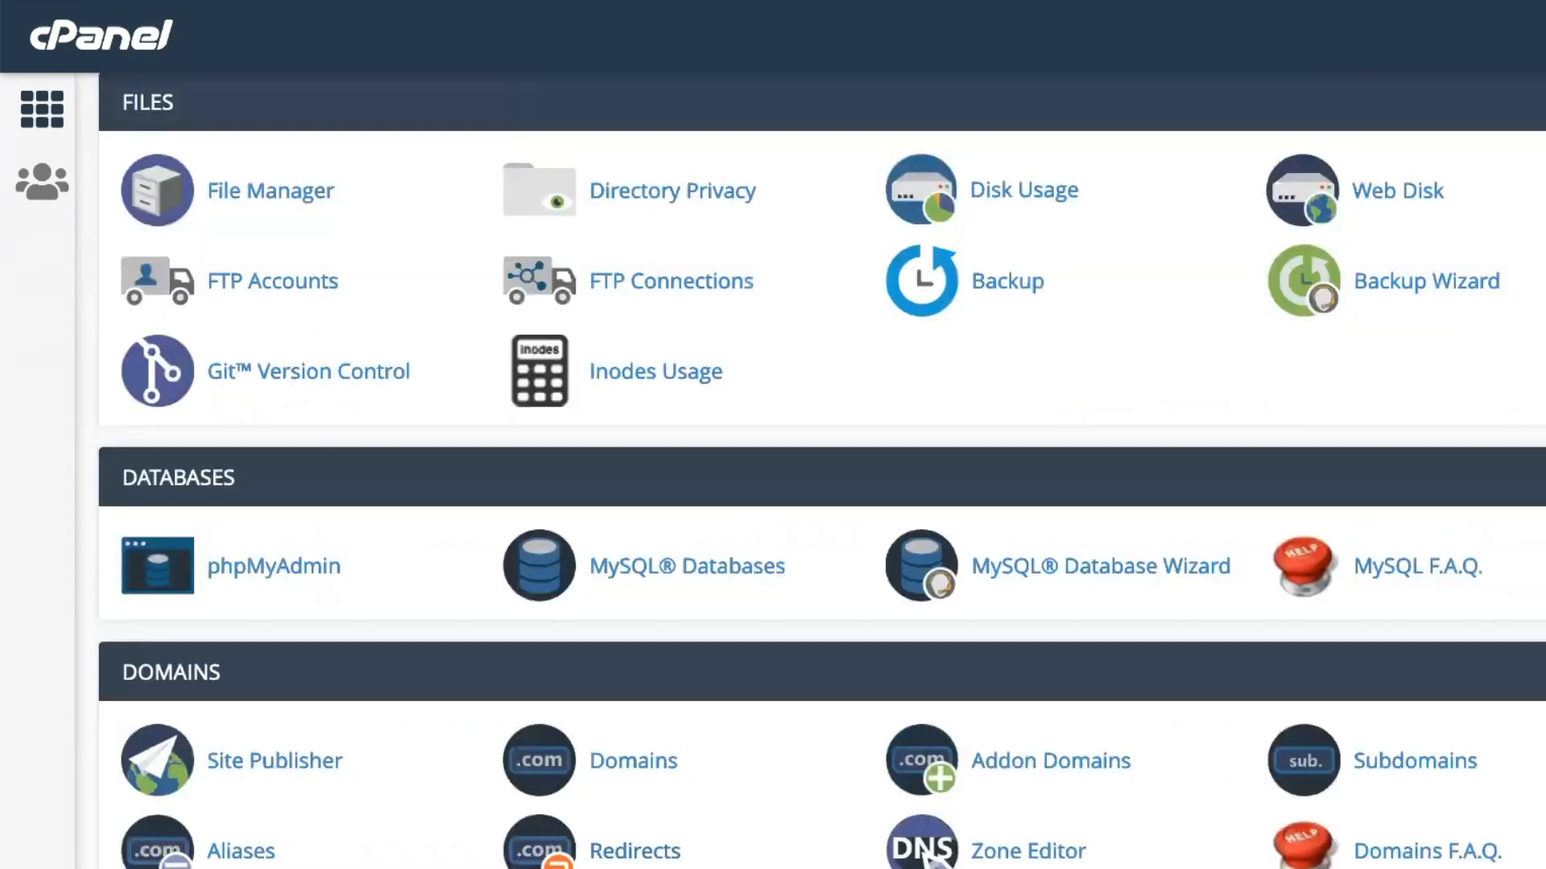
pyautogui.scroll(-1, 821, 471)
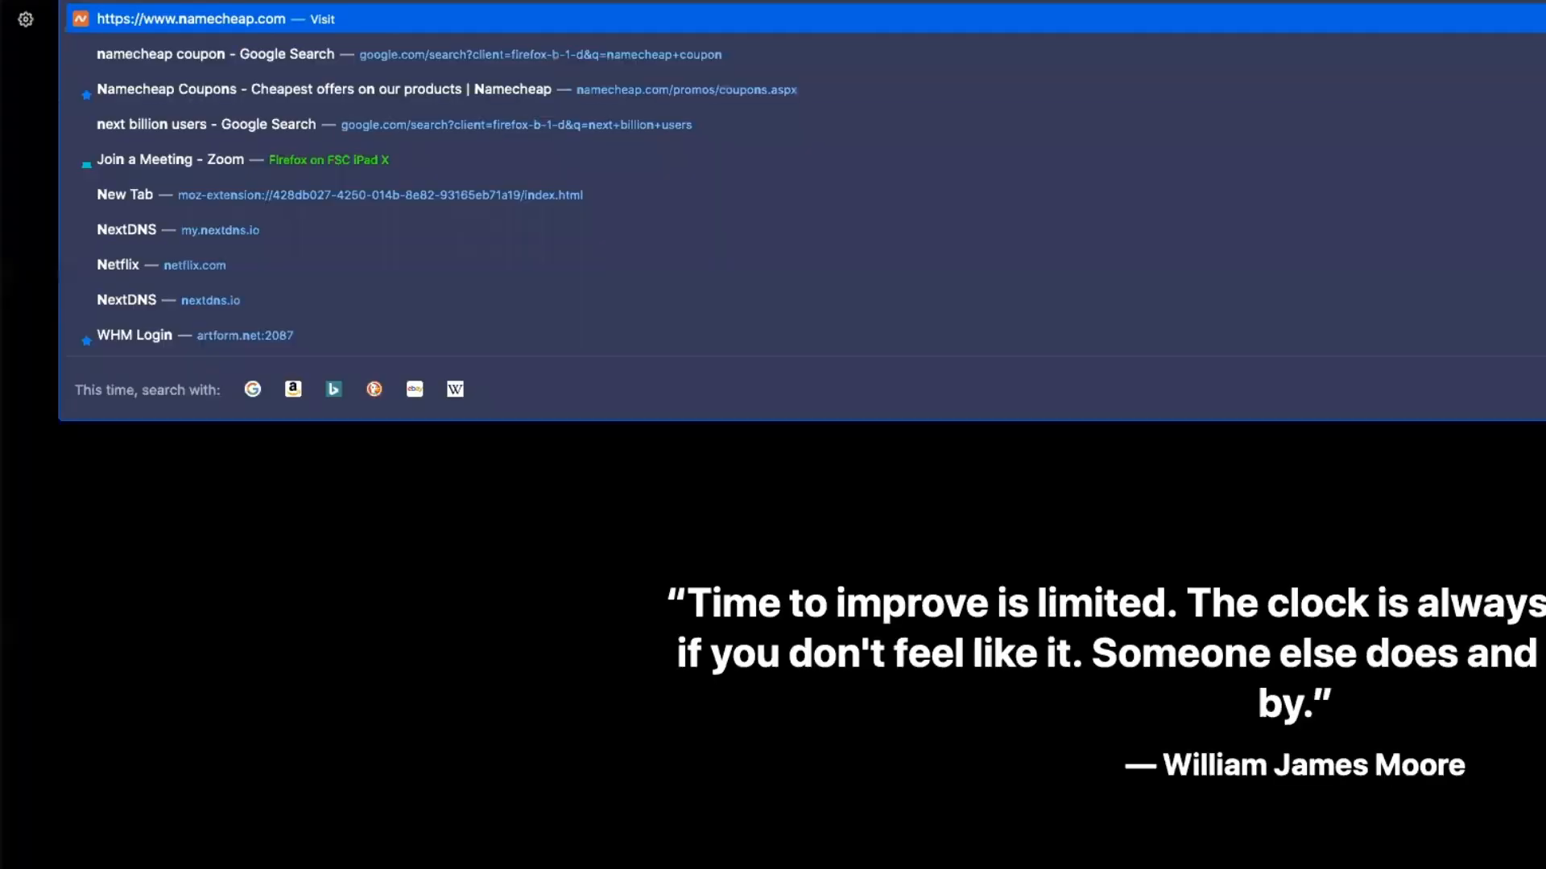
# Step: Visit netlify.com, then go to the Cloudflare website
pyautogui.write('etlify.')
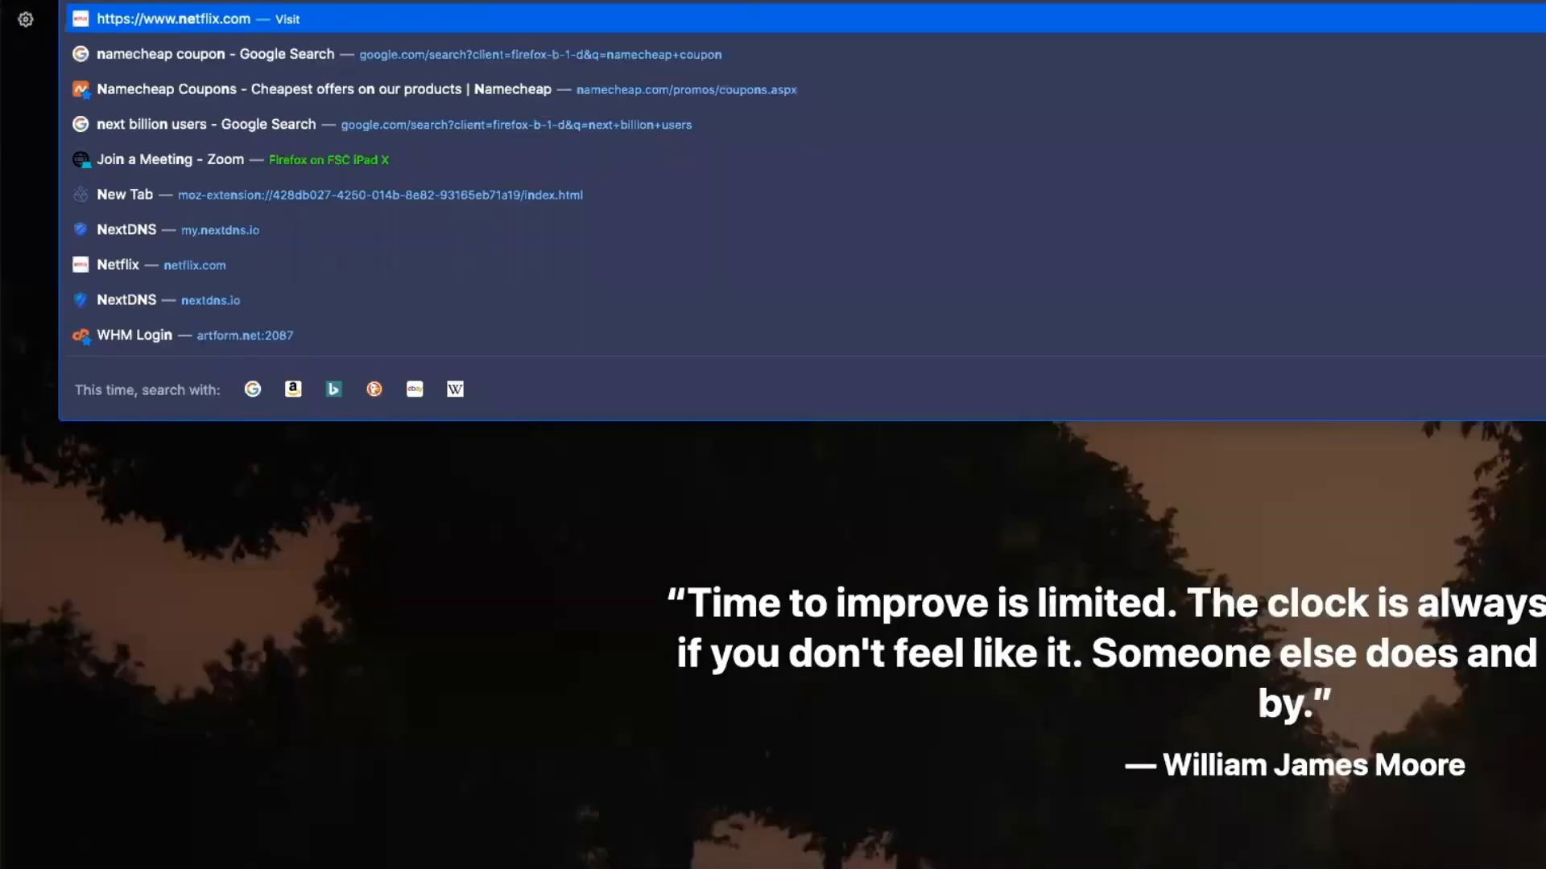
pyautogui.write('com')
pyautogui.press('Return')
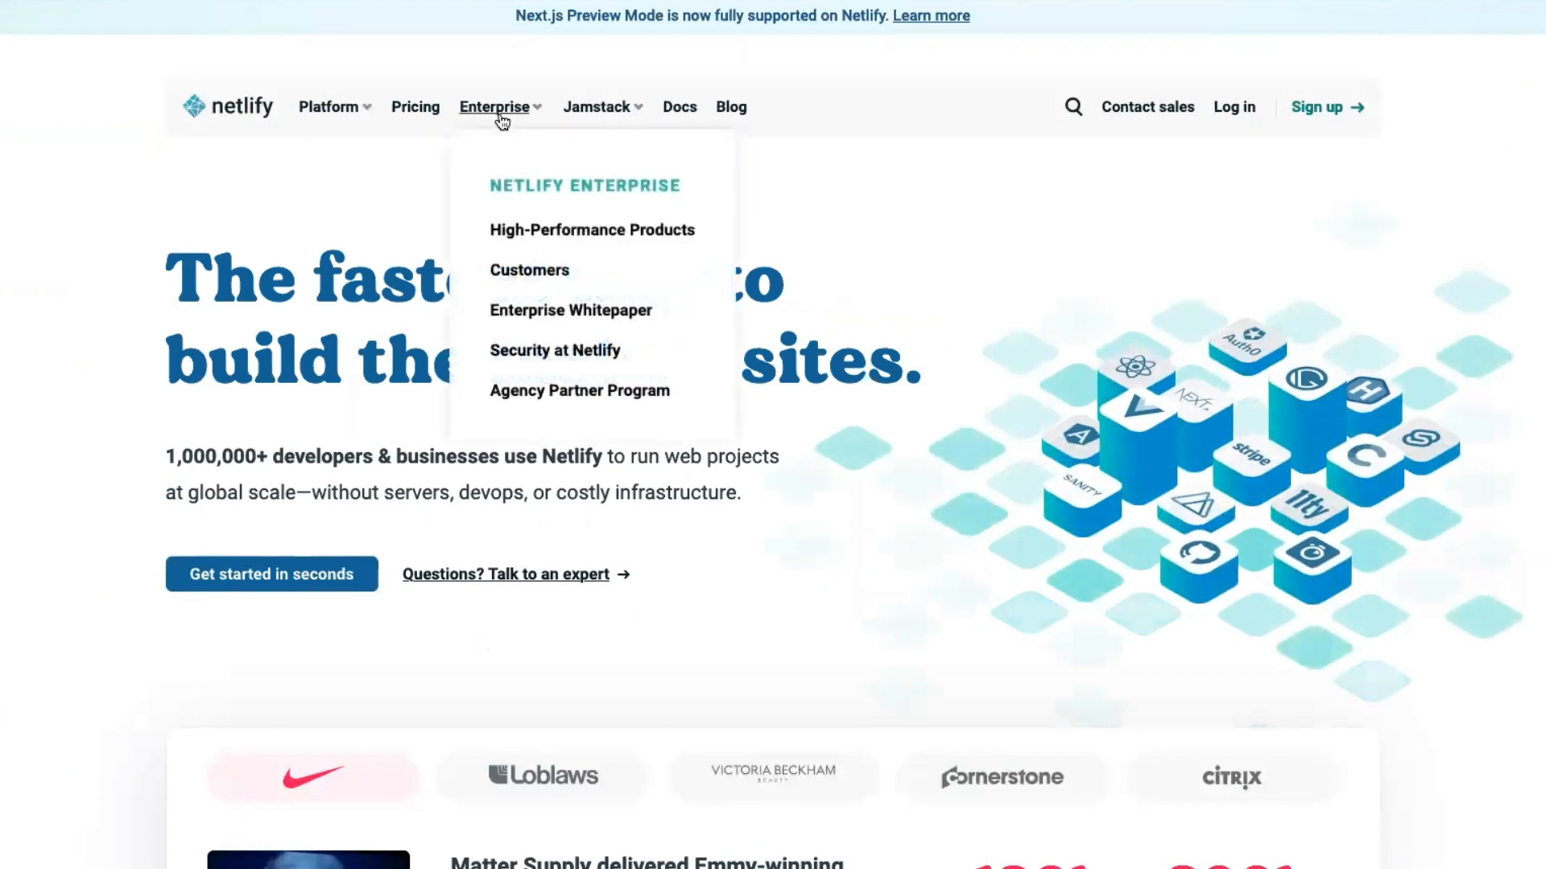
pyautogui.press('super+l')
pyautogui.write('cloud')
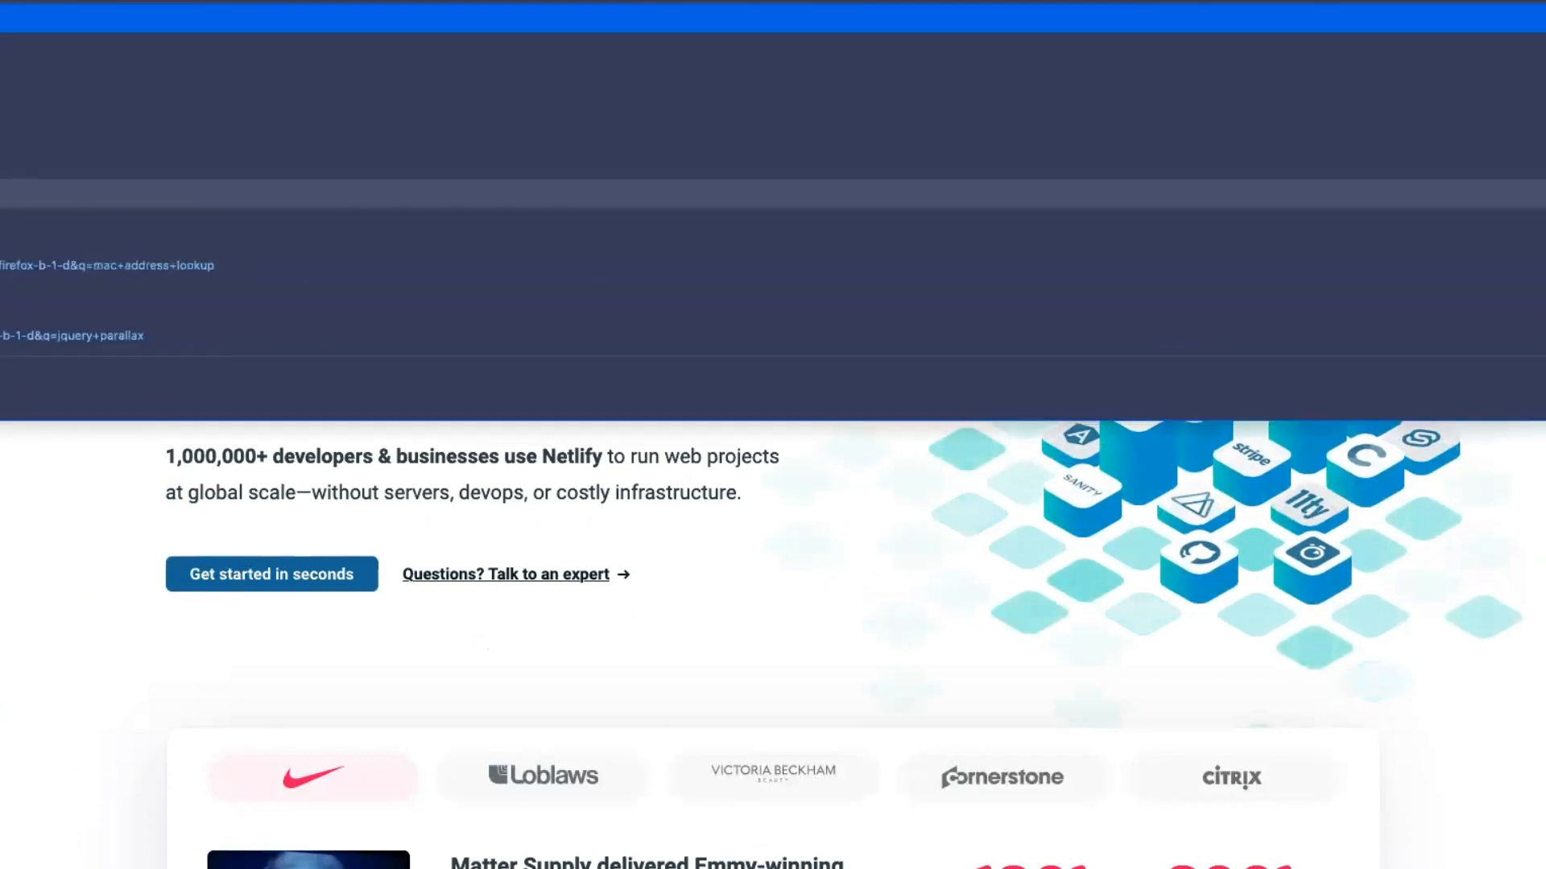
pyautogui.write('flare')
pyautogui.press('Return')
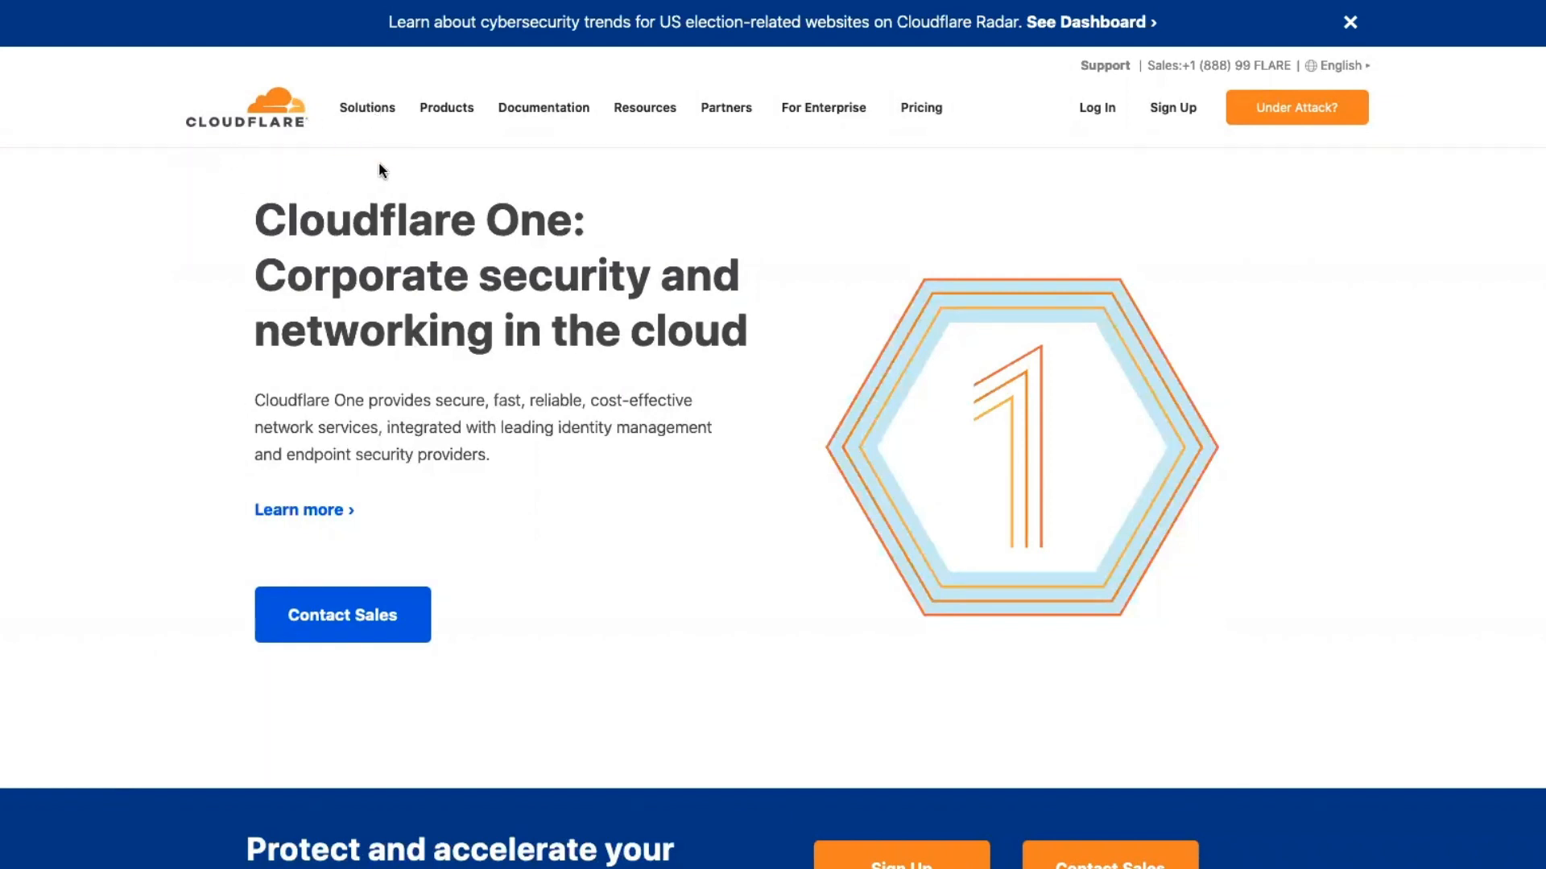
# Step: Expand the Solutions menu, find 'con' on the page, and scroll through the Cloudflare One page
pyautogui.click(368, 109)
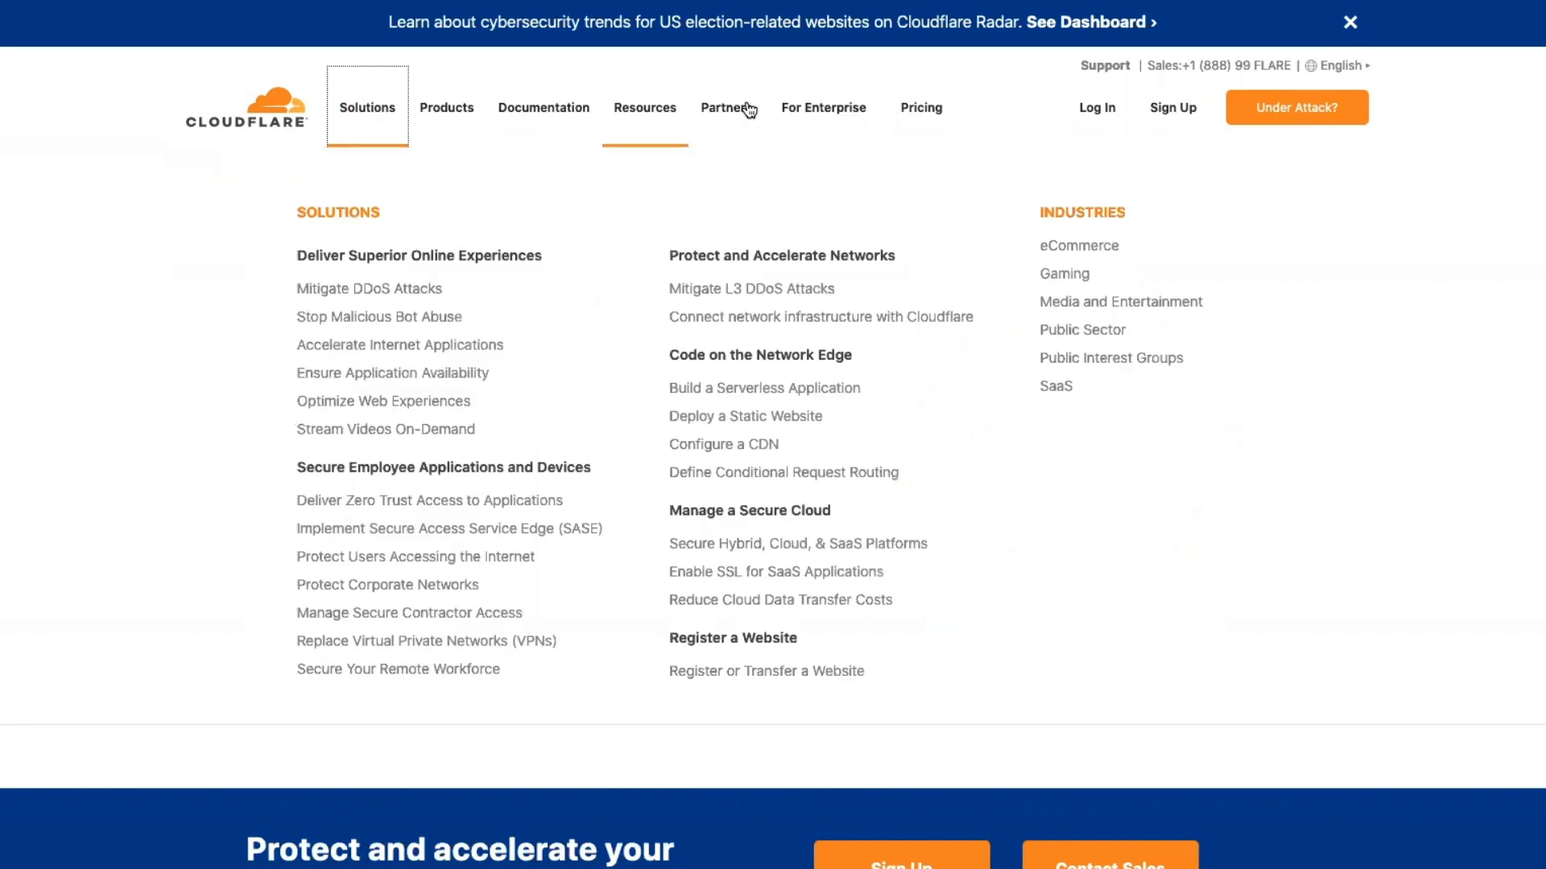
pyautogui.press('super+f')
pyautogui.write('con')
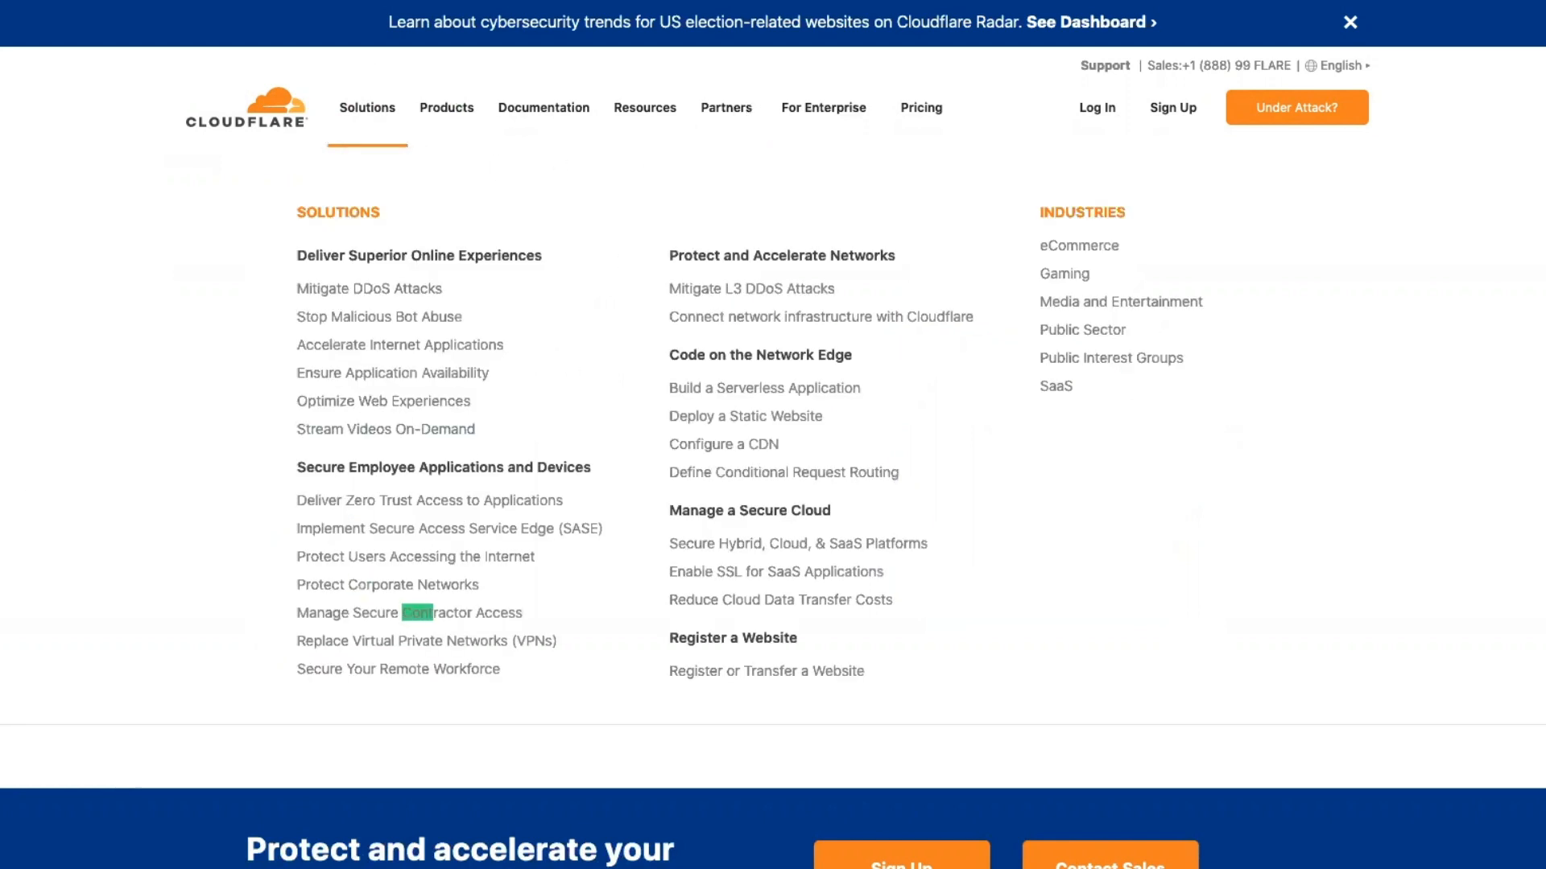
pyautogui.press('Escape')
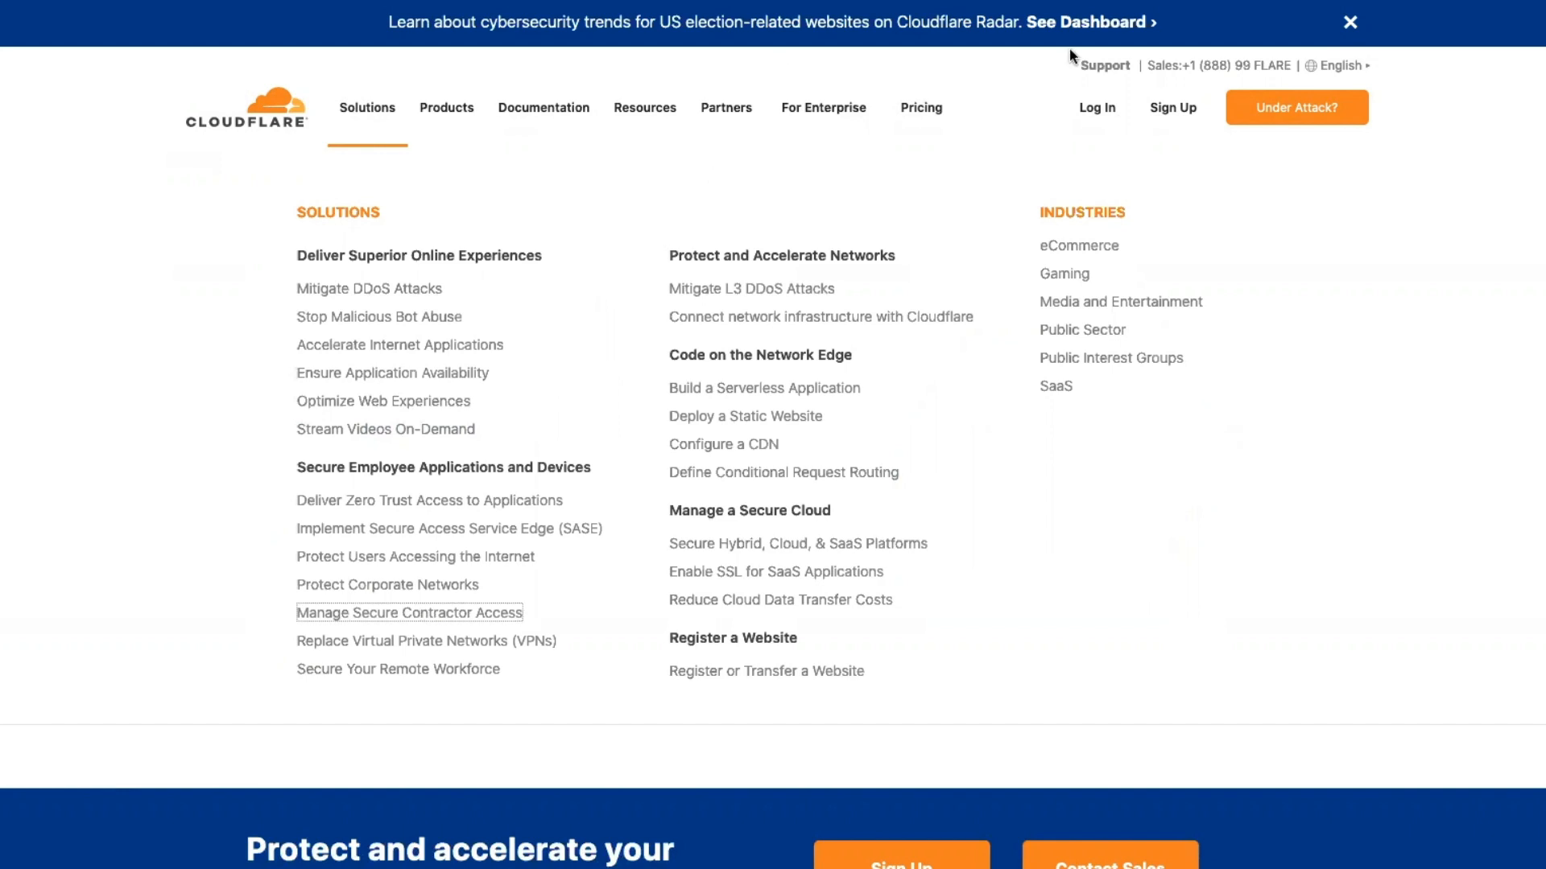
pyautogui.scroll(-10, 1269, 494)
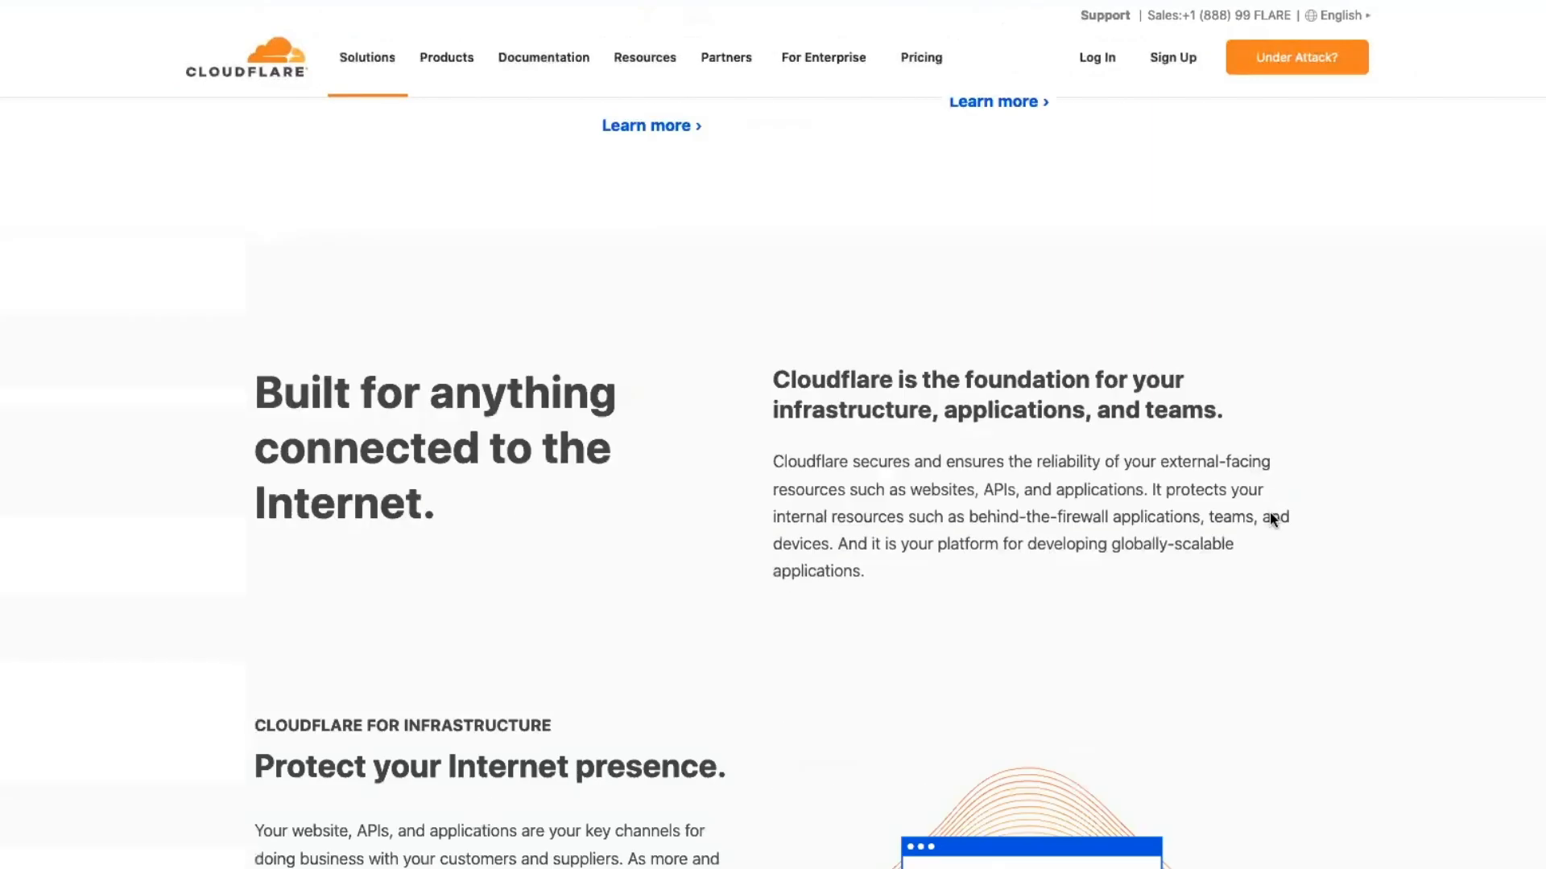
pyautogui.scroll(-5, 137, 861)
pyautogui.scroll(-12, 137, 861)
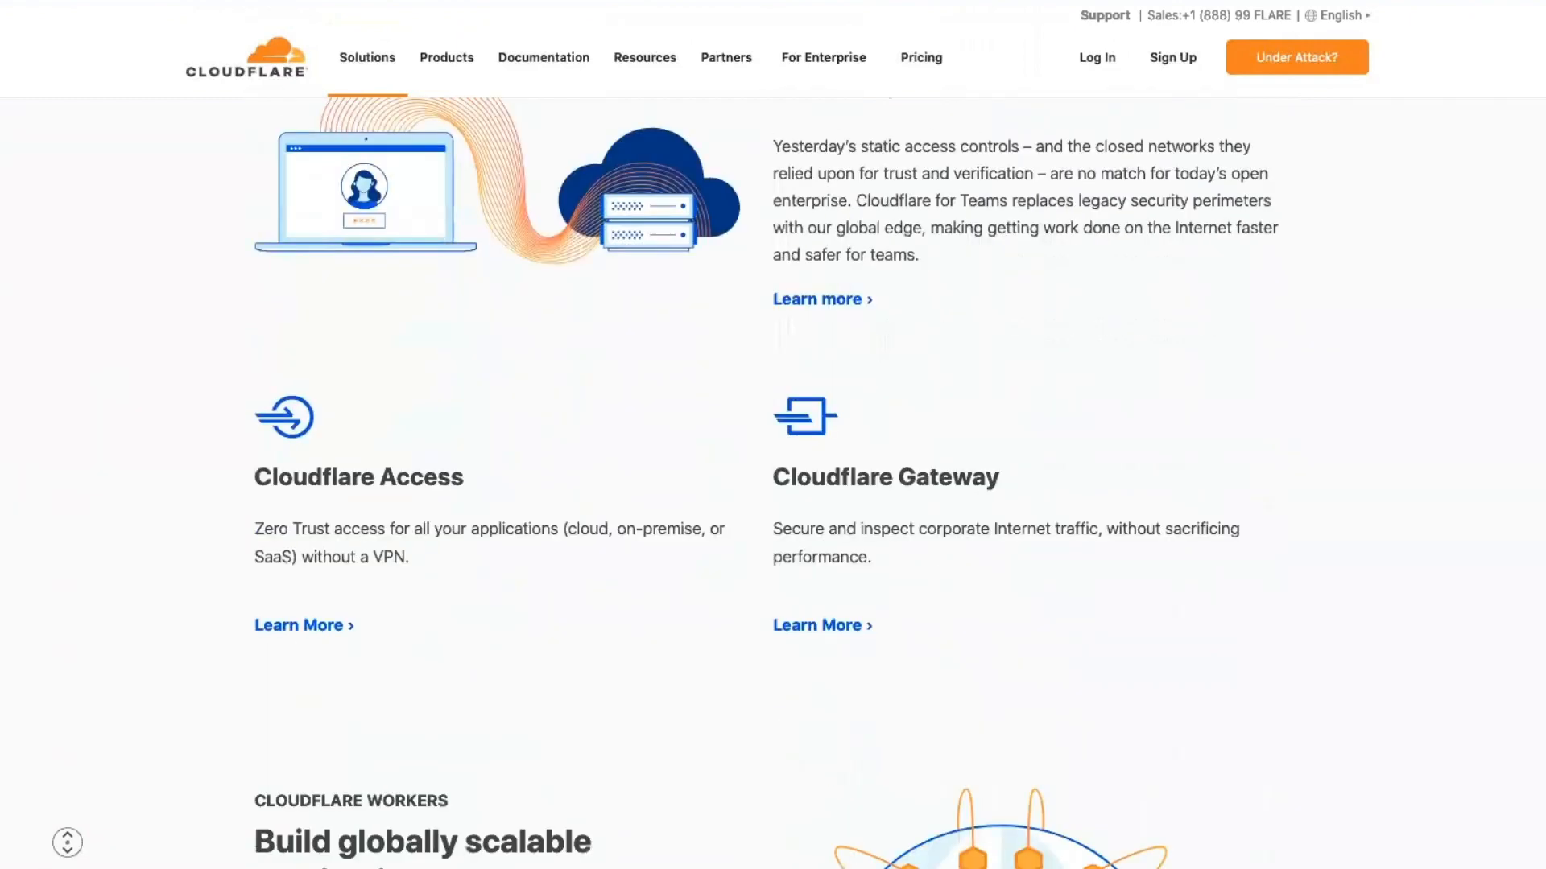
pyautogui.scroll(12, 100, 484)
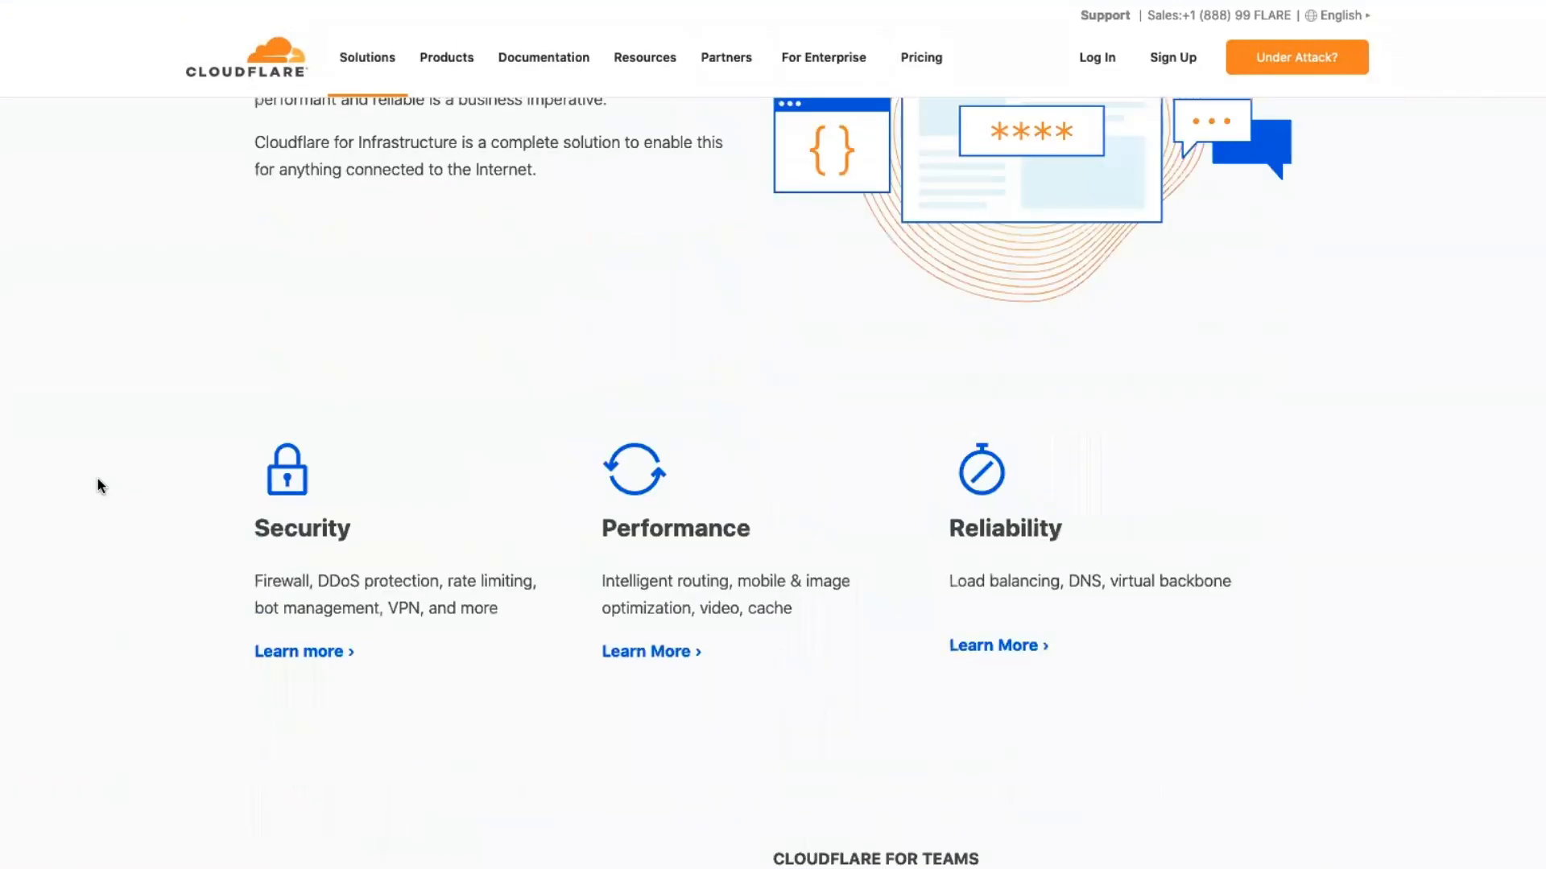
pyautogui.scroll(10, 97, 479)
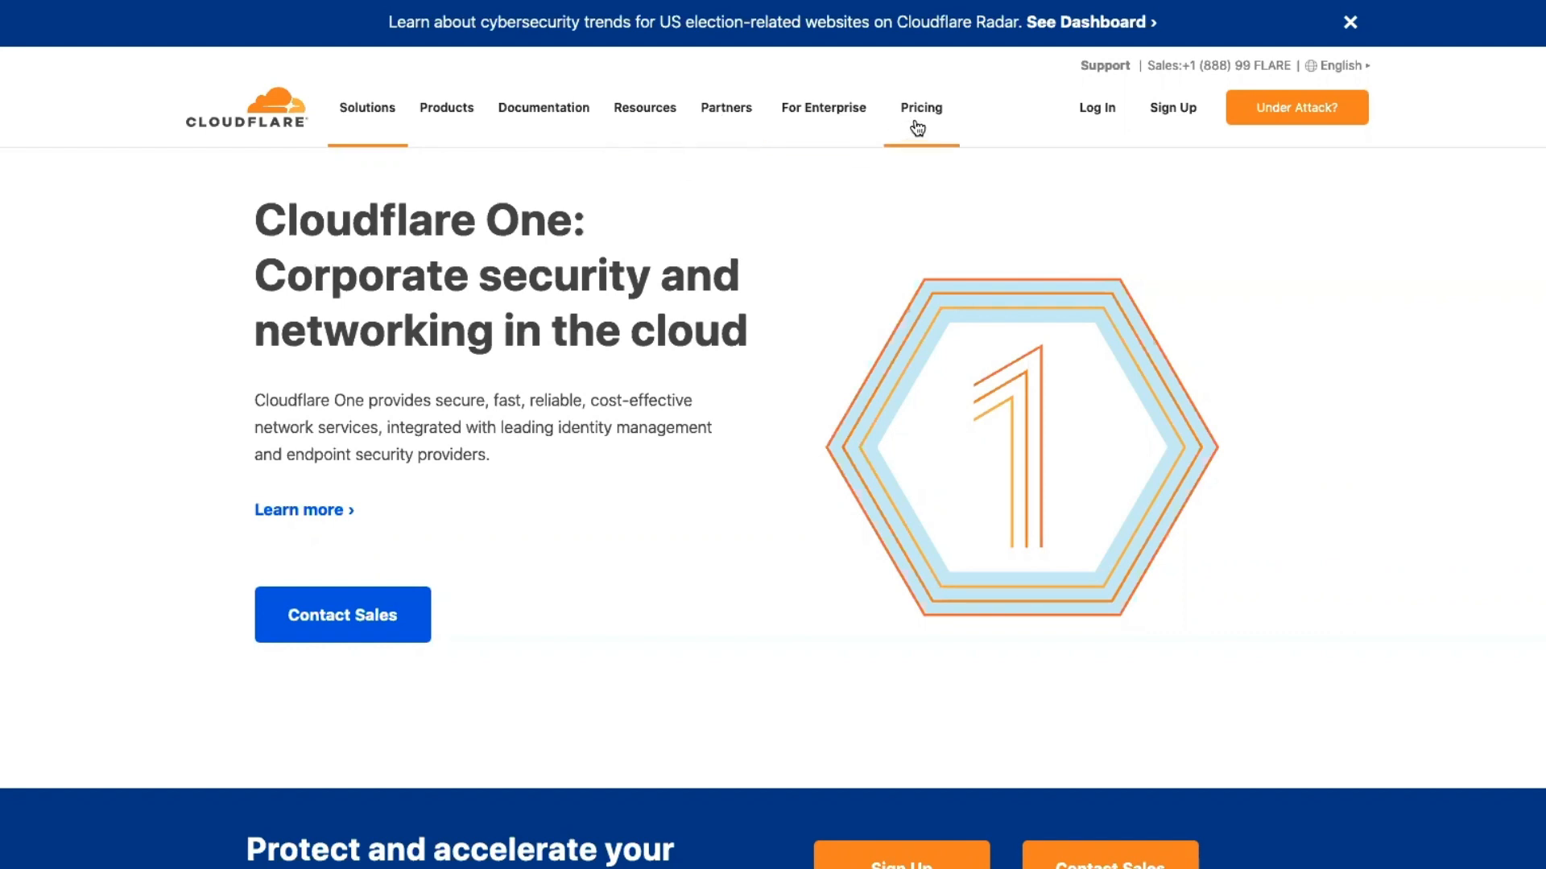
# Step: Read the Free plan's features on Cloudflare Pricing, including Global CDN, then go to Log In
pyautogui.click(338, 510)
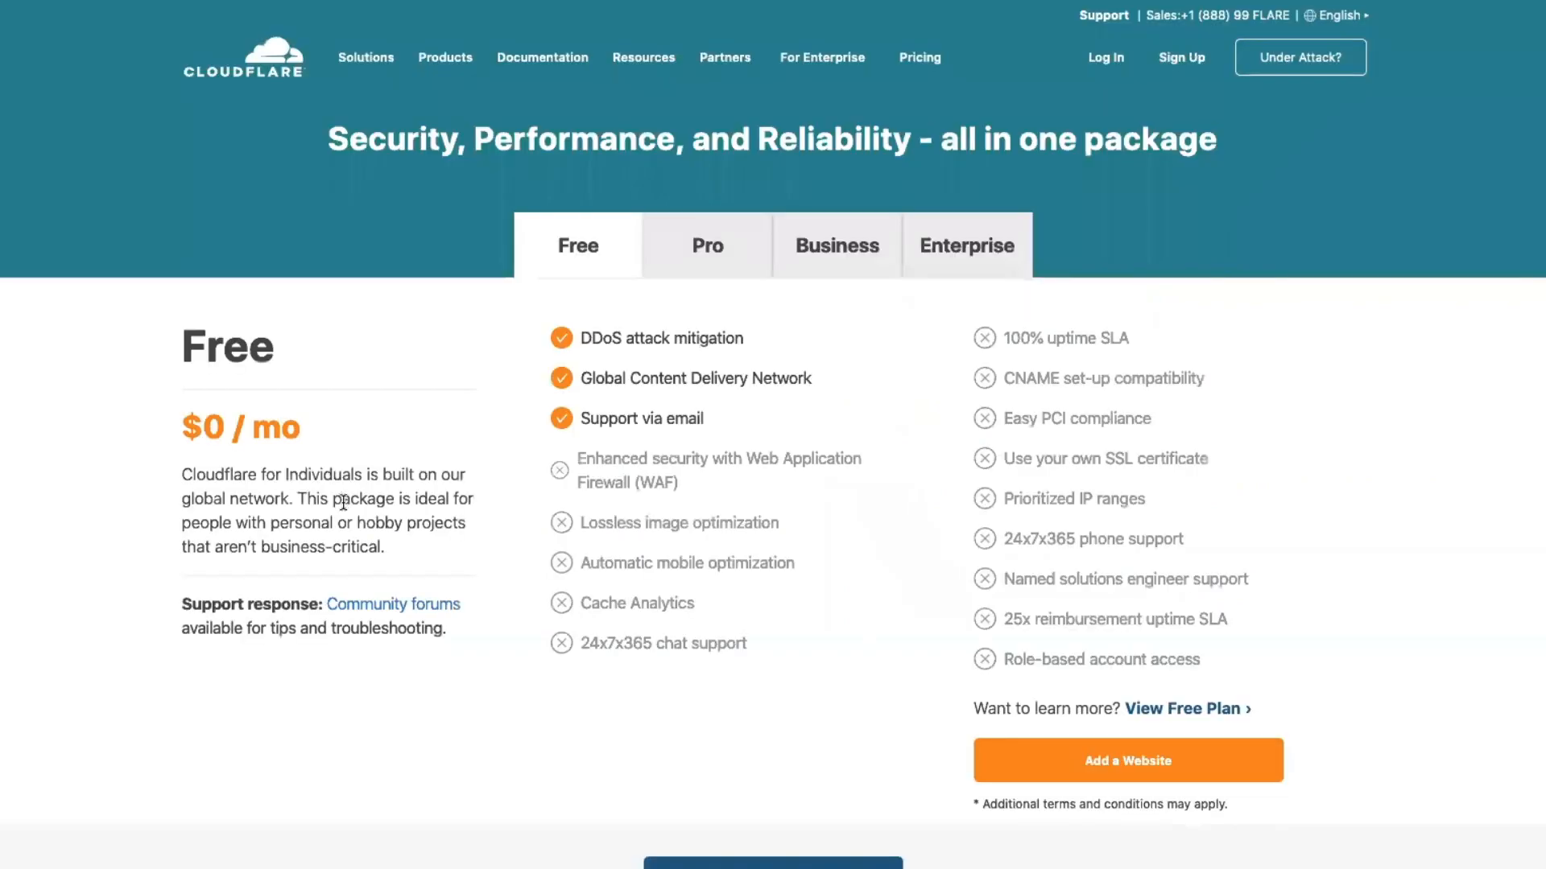
pyautogui.moveTo(195, 459); pyautogui.dragTo(431, 538)
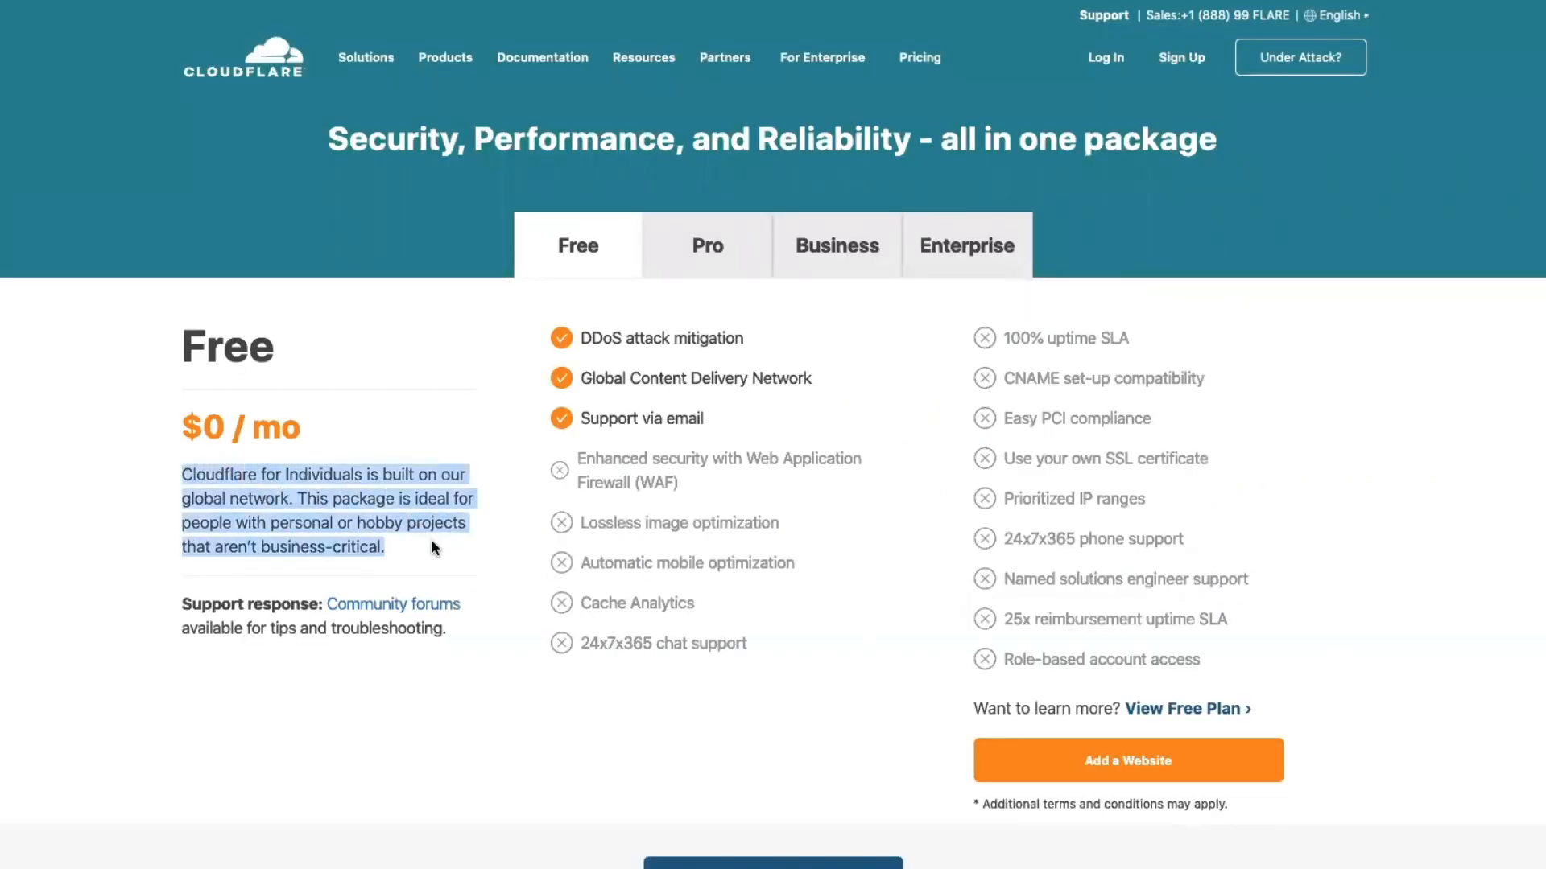
pyautogui.click(431, 539)
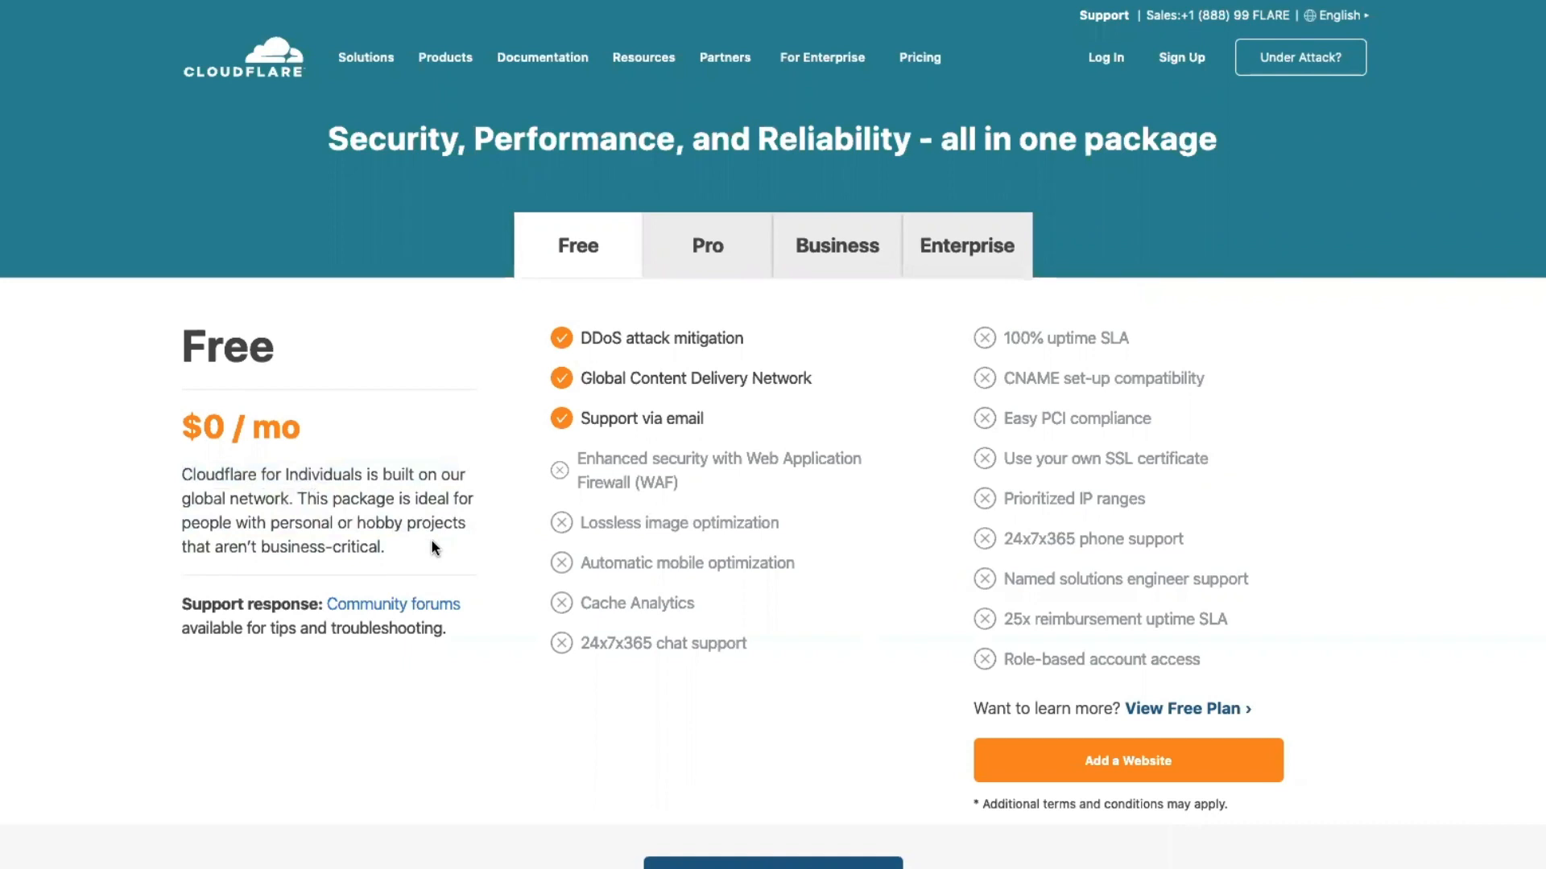
pyautogui.moveTo(579, 379); pyautogui.dragTo(874, 374)
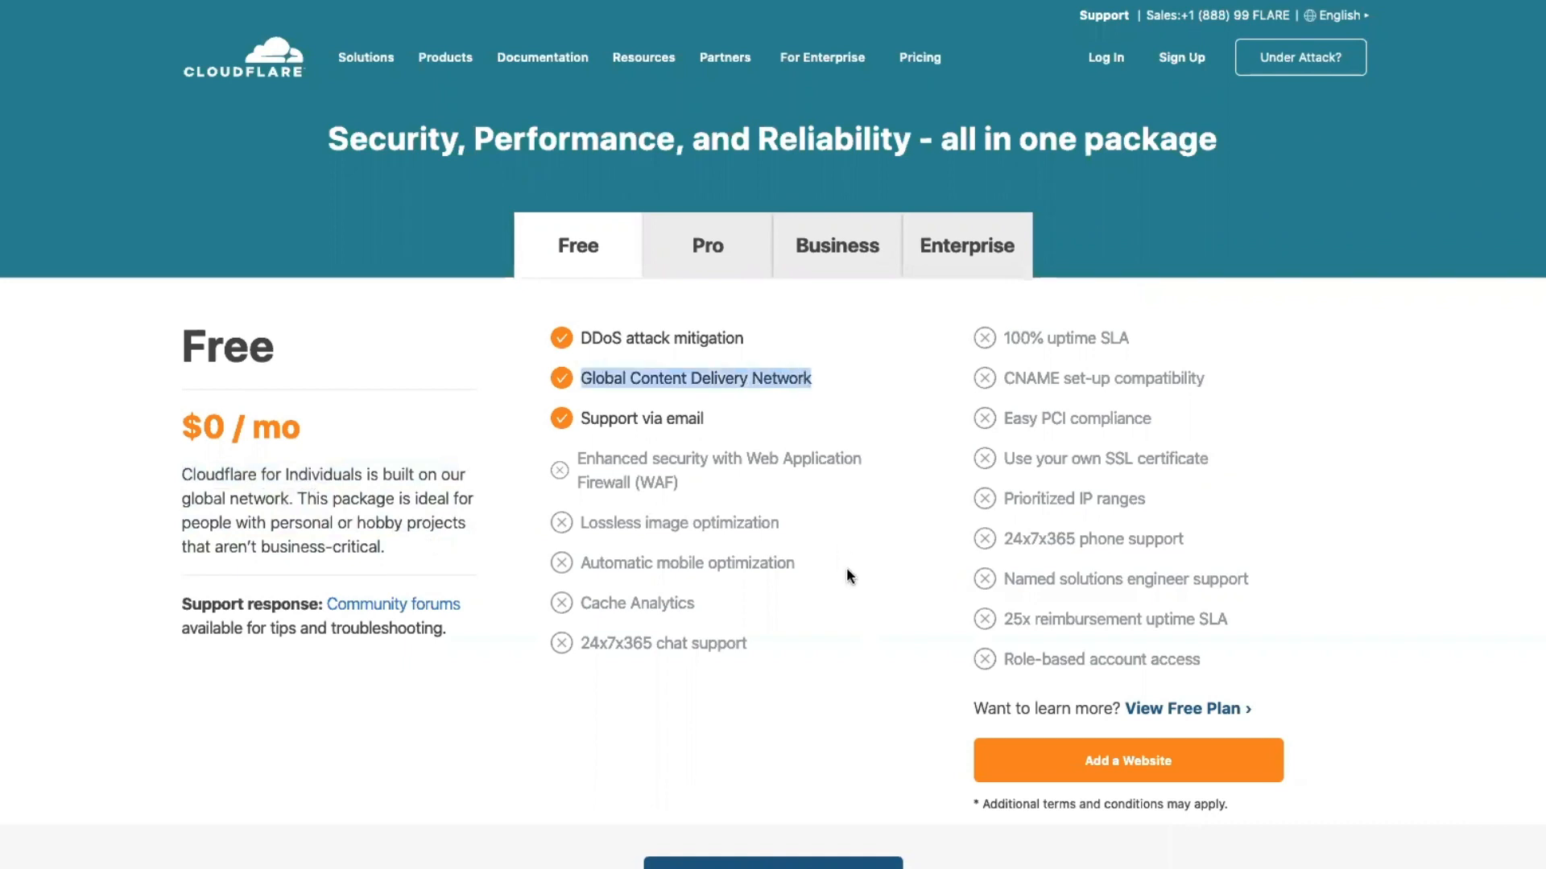
pyautogui.click(1055, 734)
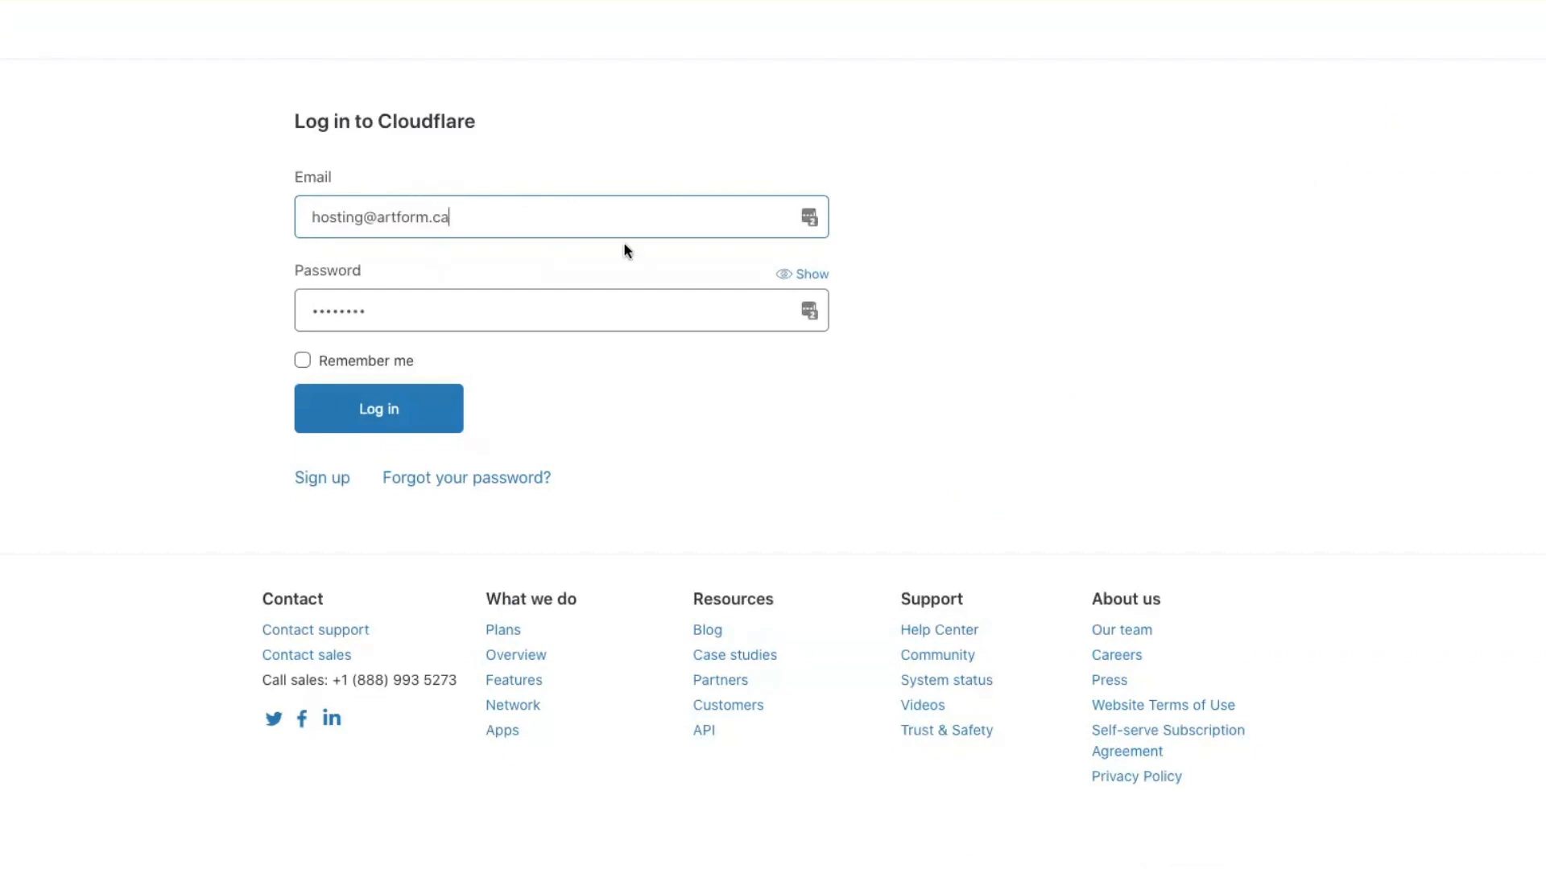
# Step: Log in to Cloudflare and add grc339.com as a new site
pyautogui.click(390, 407)
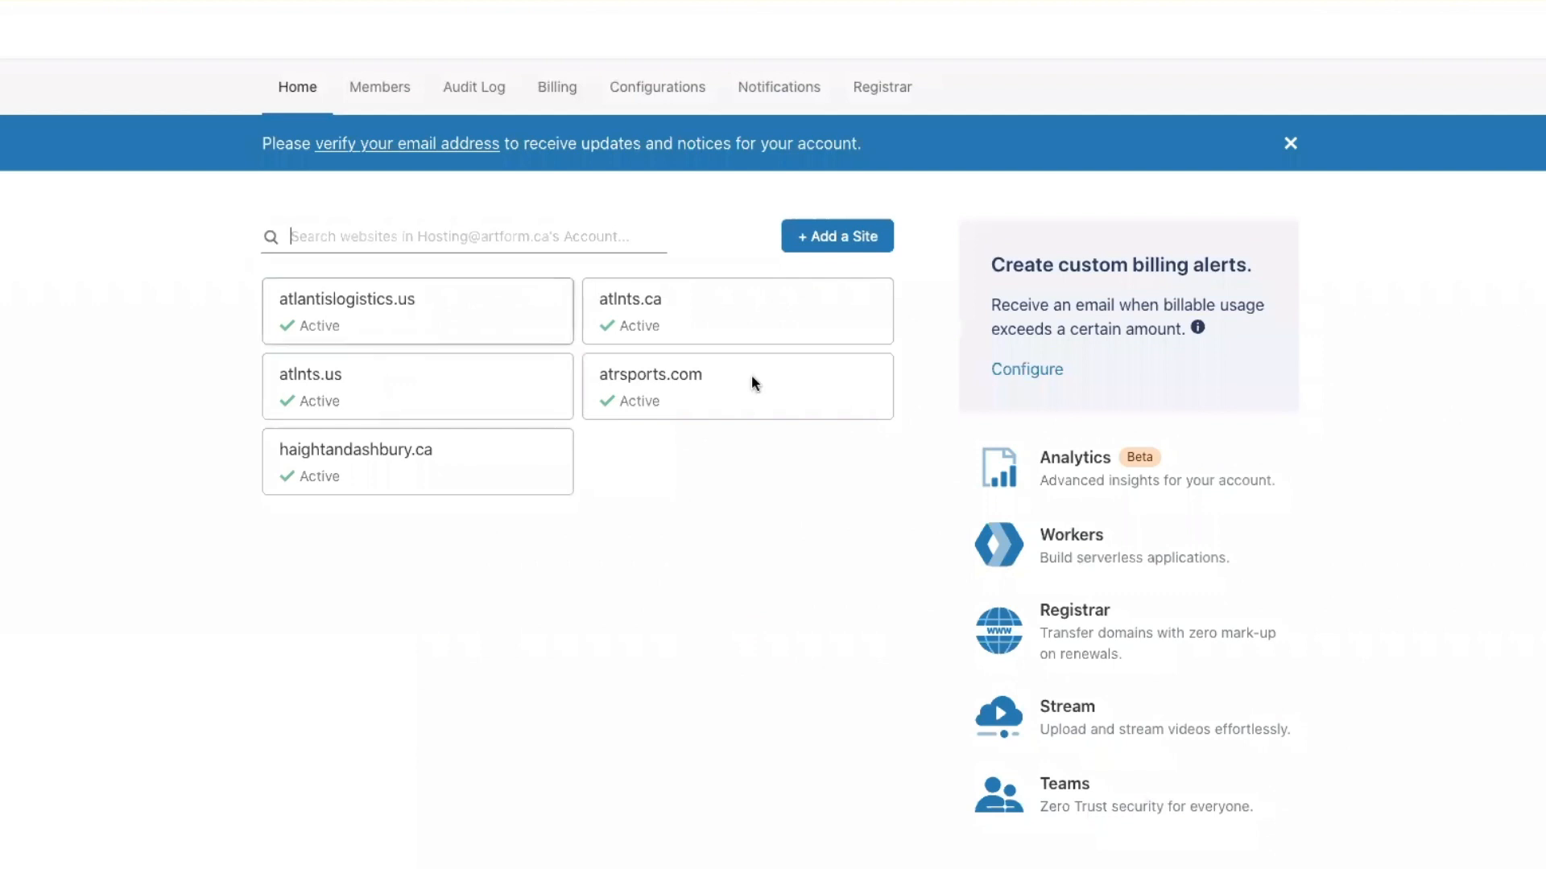
pyautogui.click(853, 234)
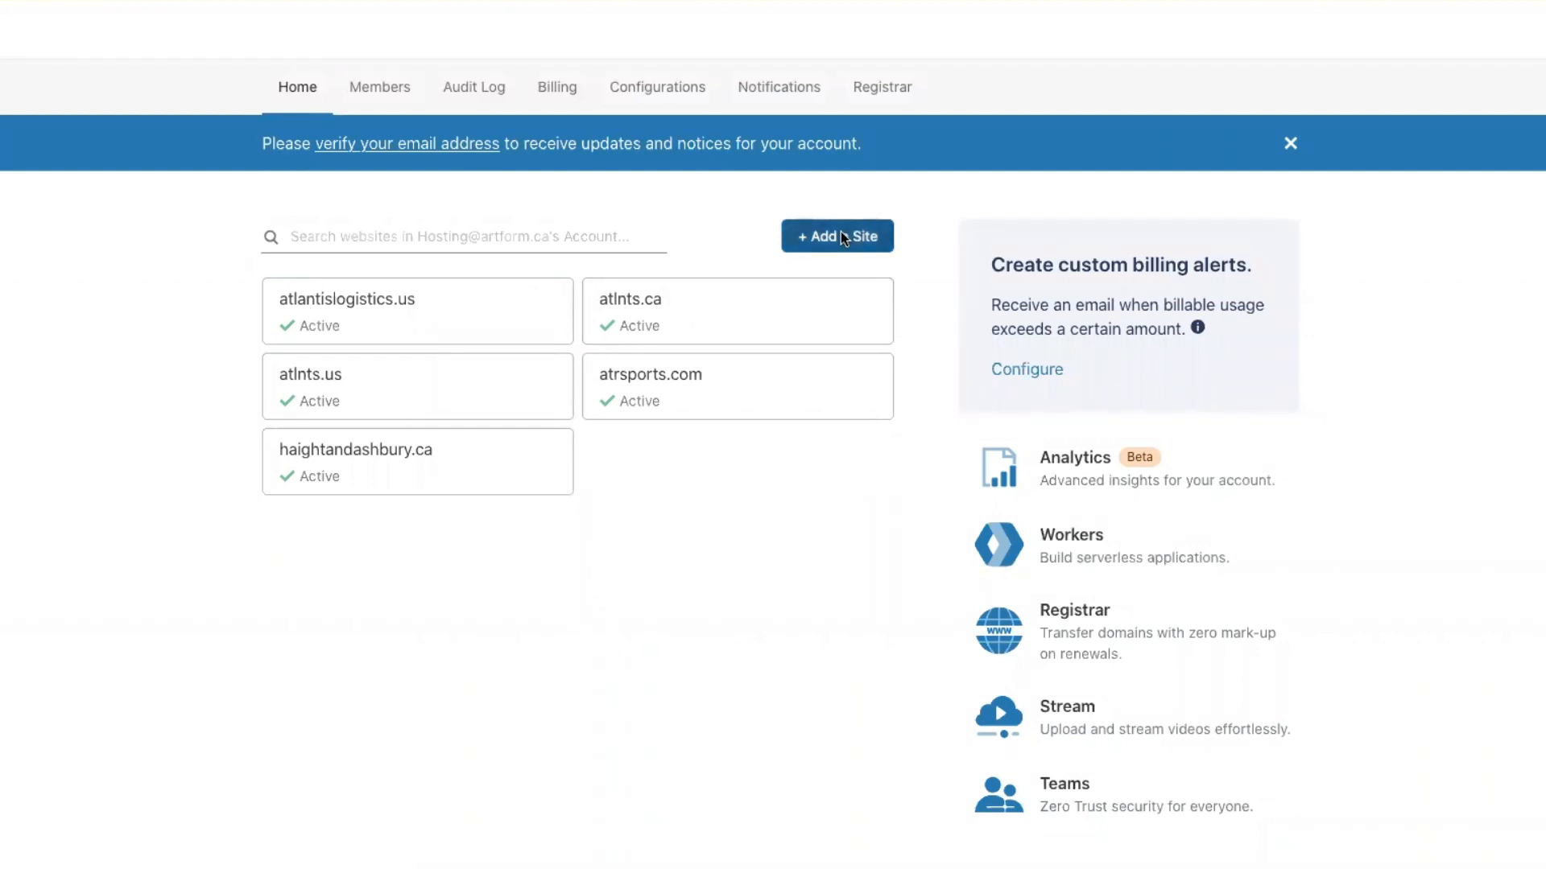
pyautogui.write('grc339.com')
pyautogui.press('Return')
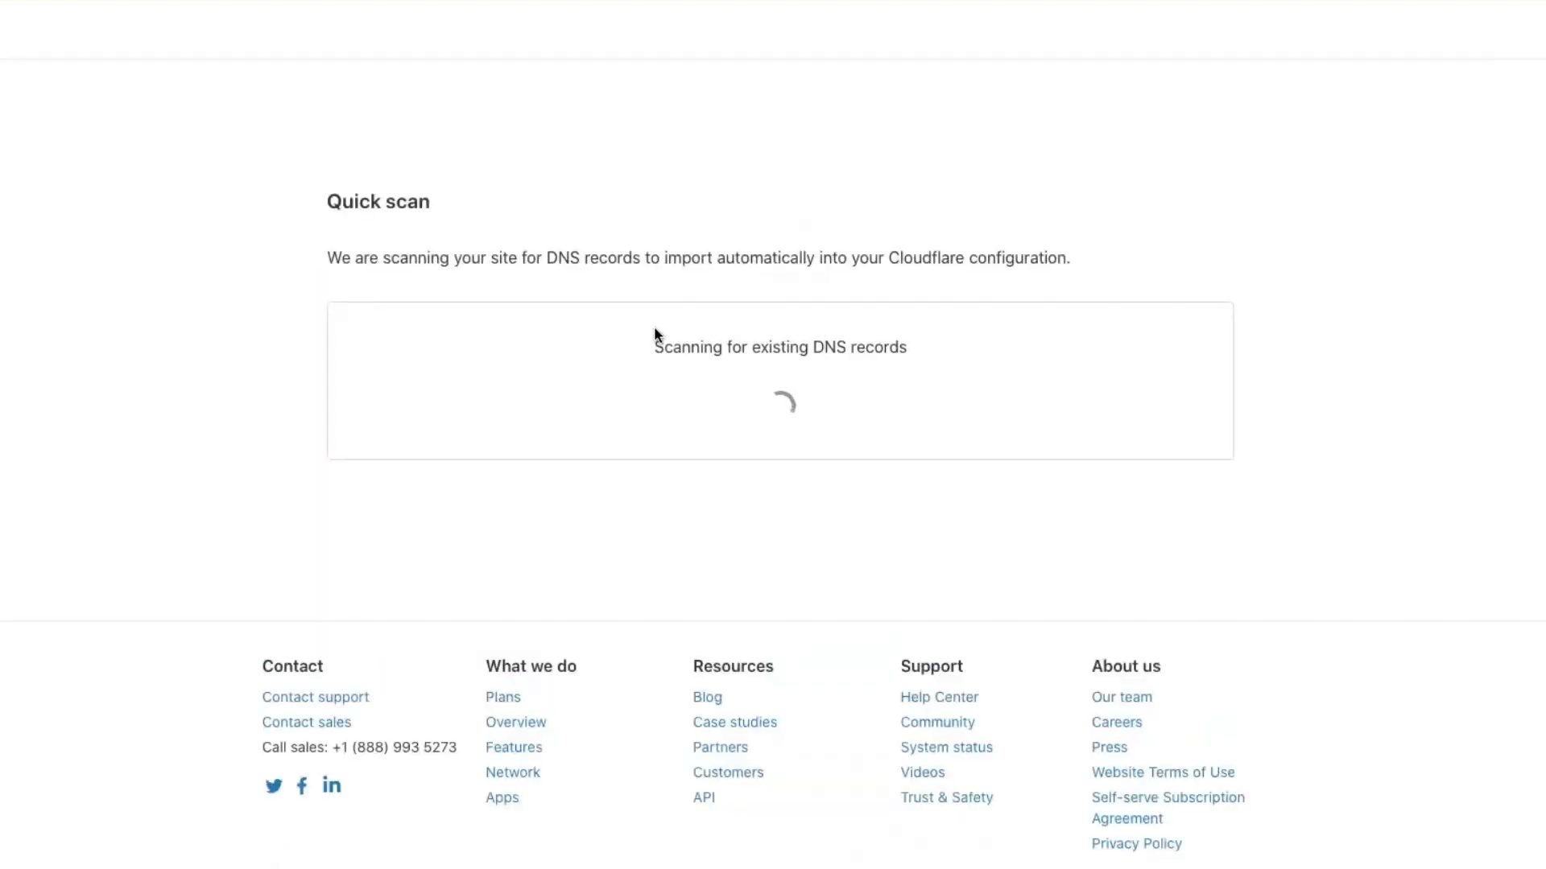
# Step: Review the scanned DNS records and proxy explanation for grc339.com, then continue
pyautogui.moveTo(654, 337); pyautogui.dragTo(993, 368)
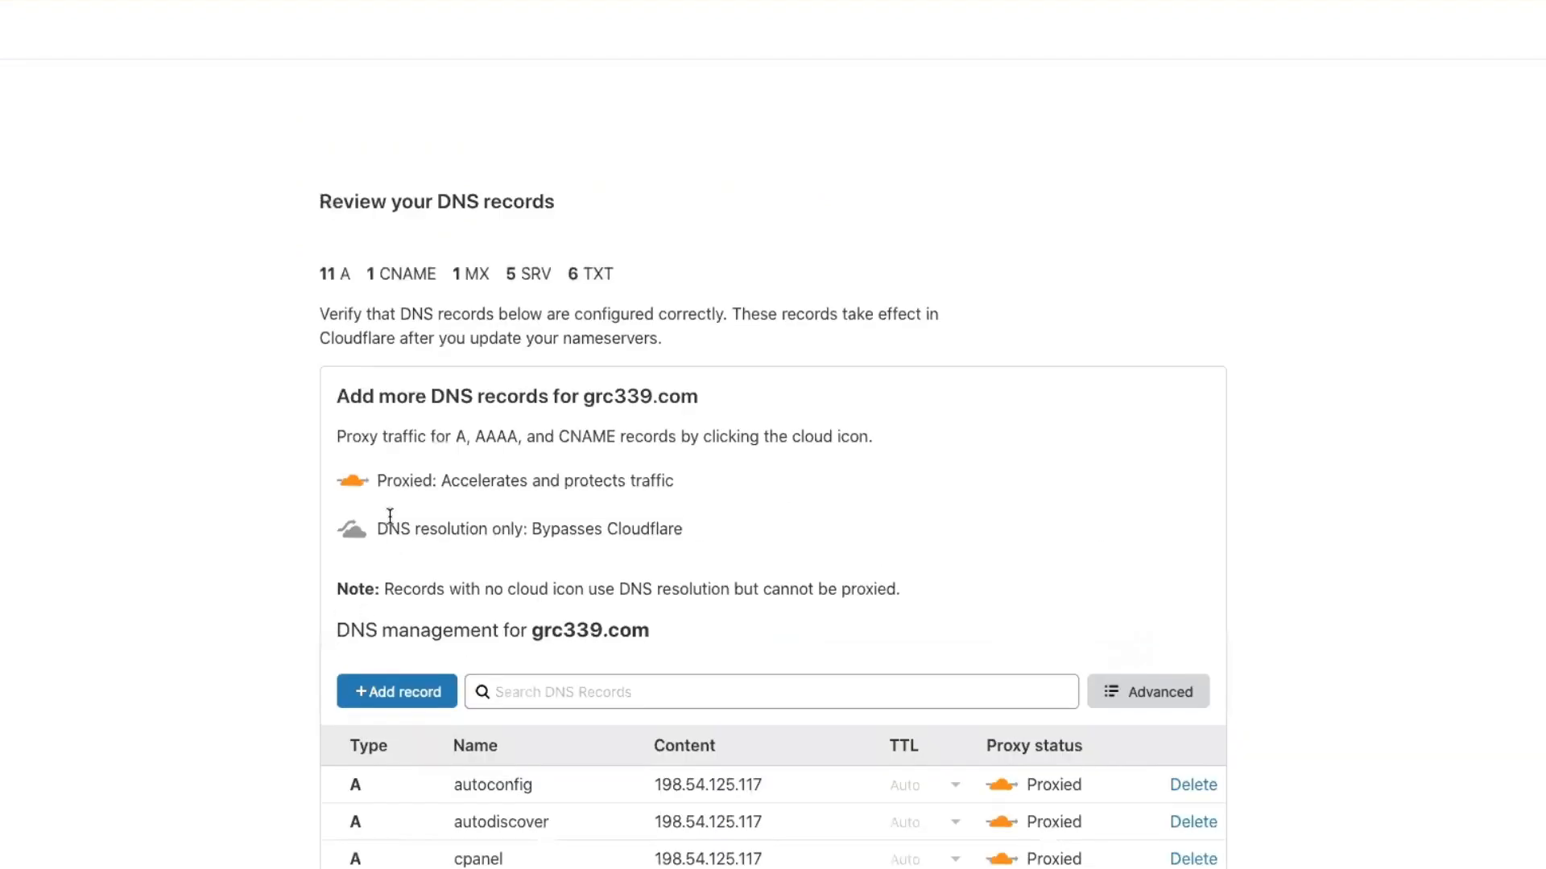
pyautogui.scroll(-5, 753, 626)
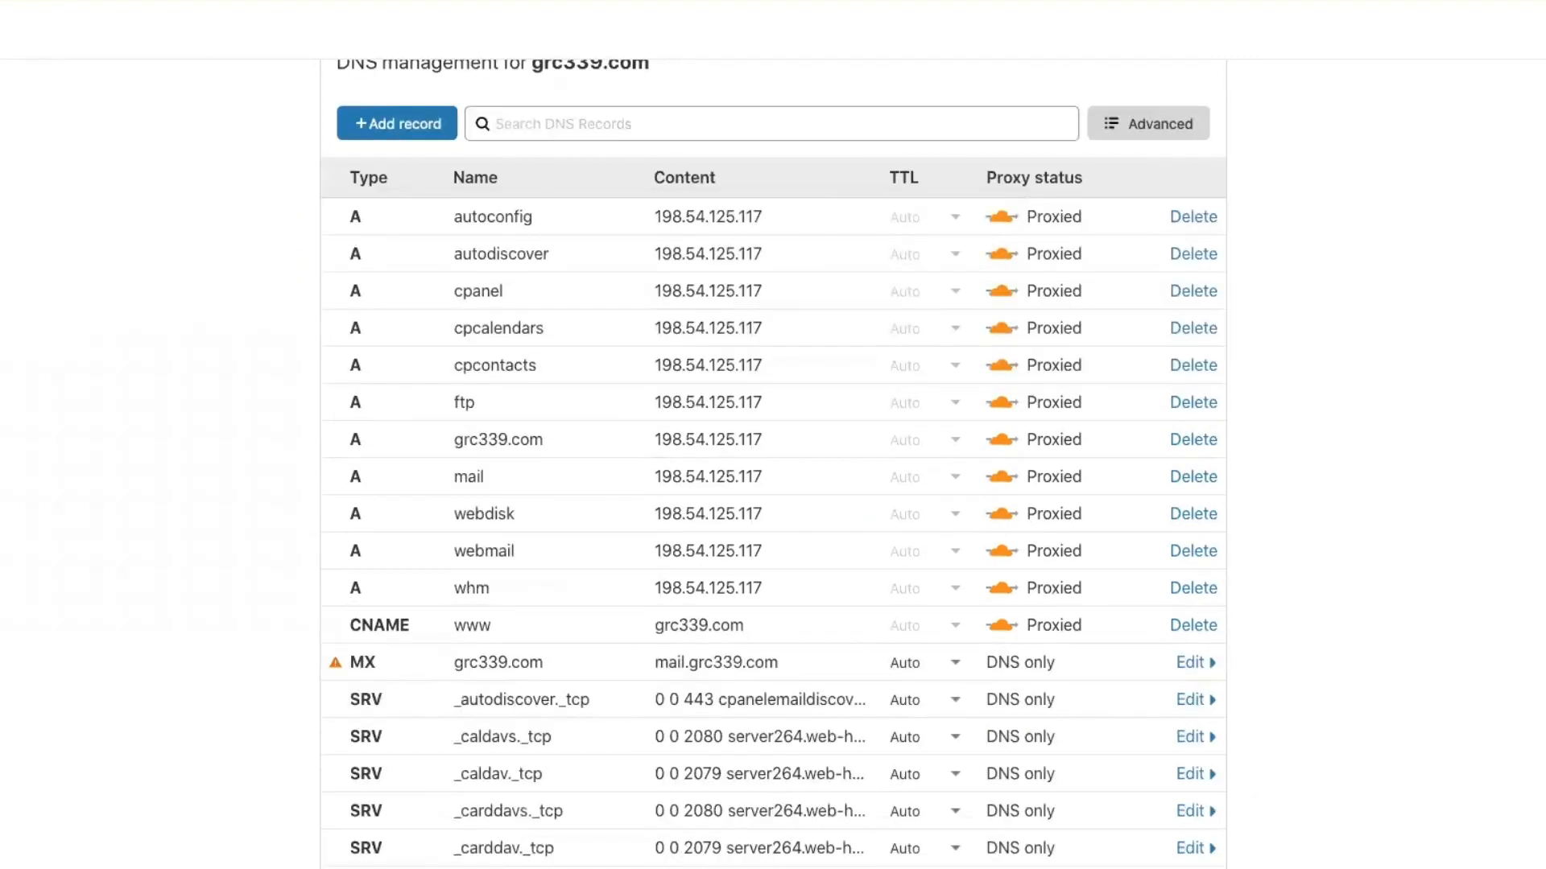
pyautogui.scroll(7, 327, 438)
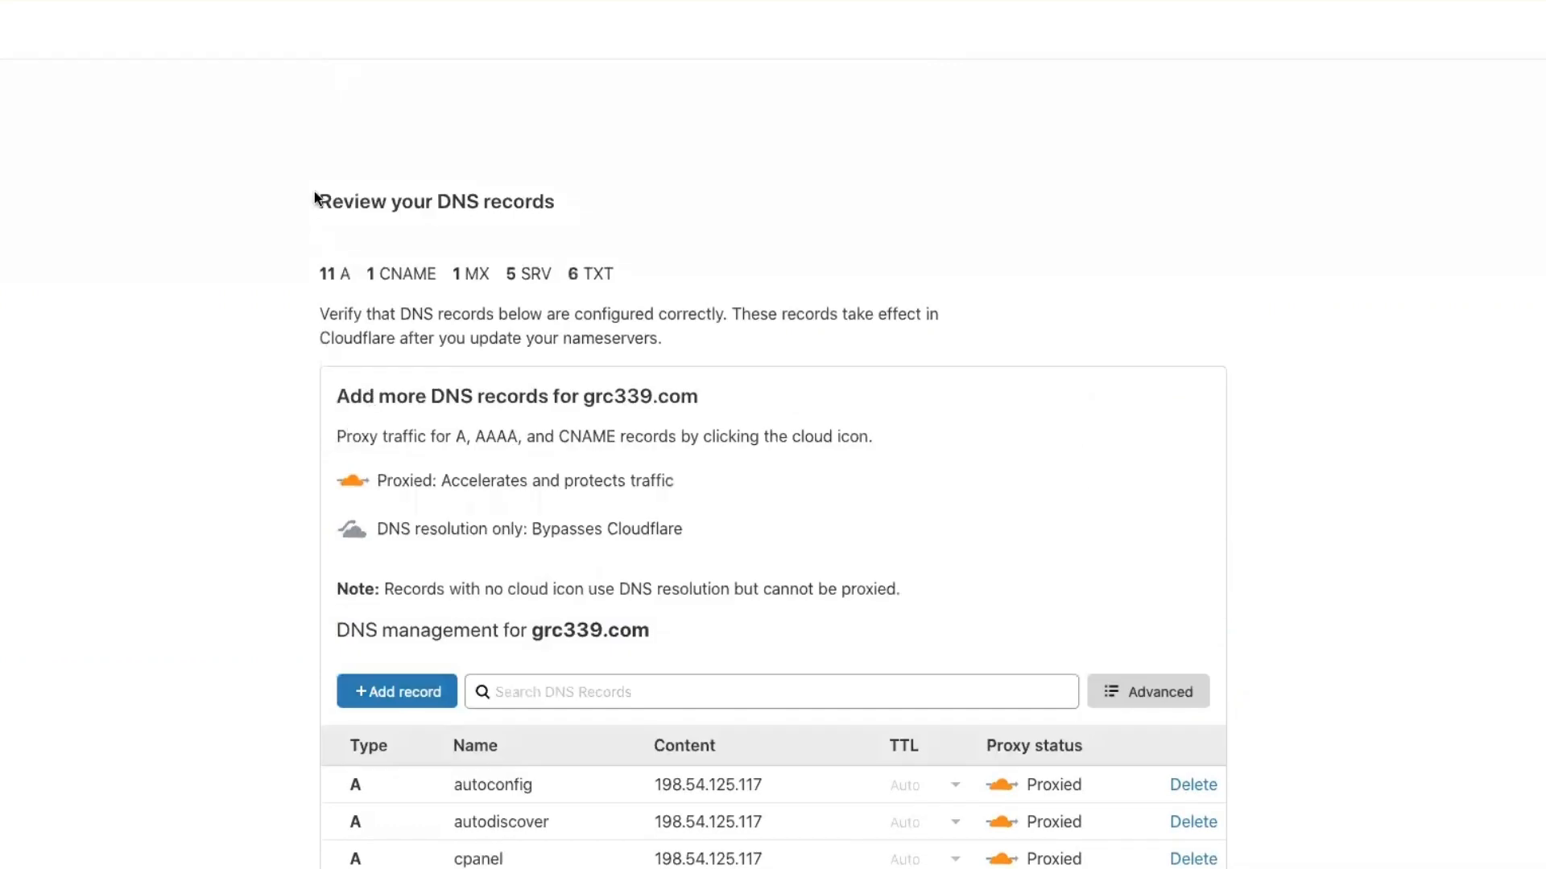
pyautogui.tripleClick(473, 400)
pyautogui.moveTo(745, 394); pyautogui.dragTo(780, 591)
pyautogui.scroll(-1, 775, 562)
pyautogui.click(746, 587)
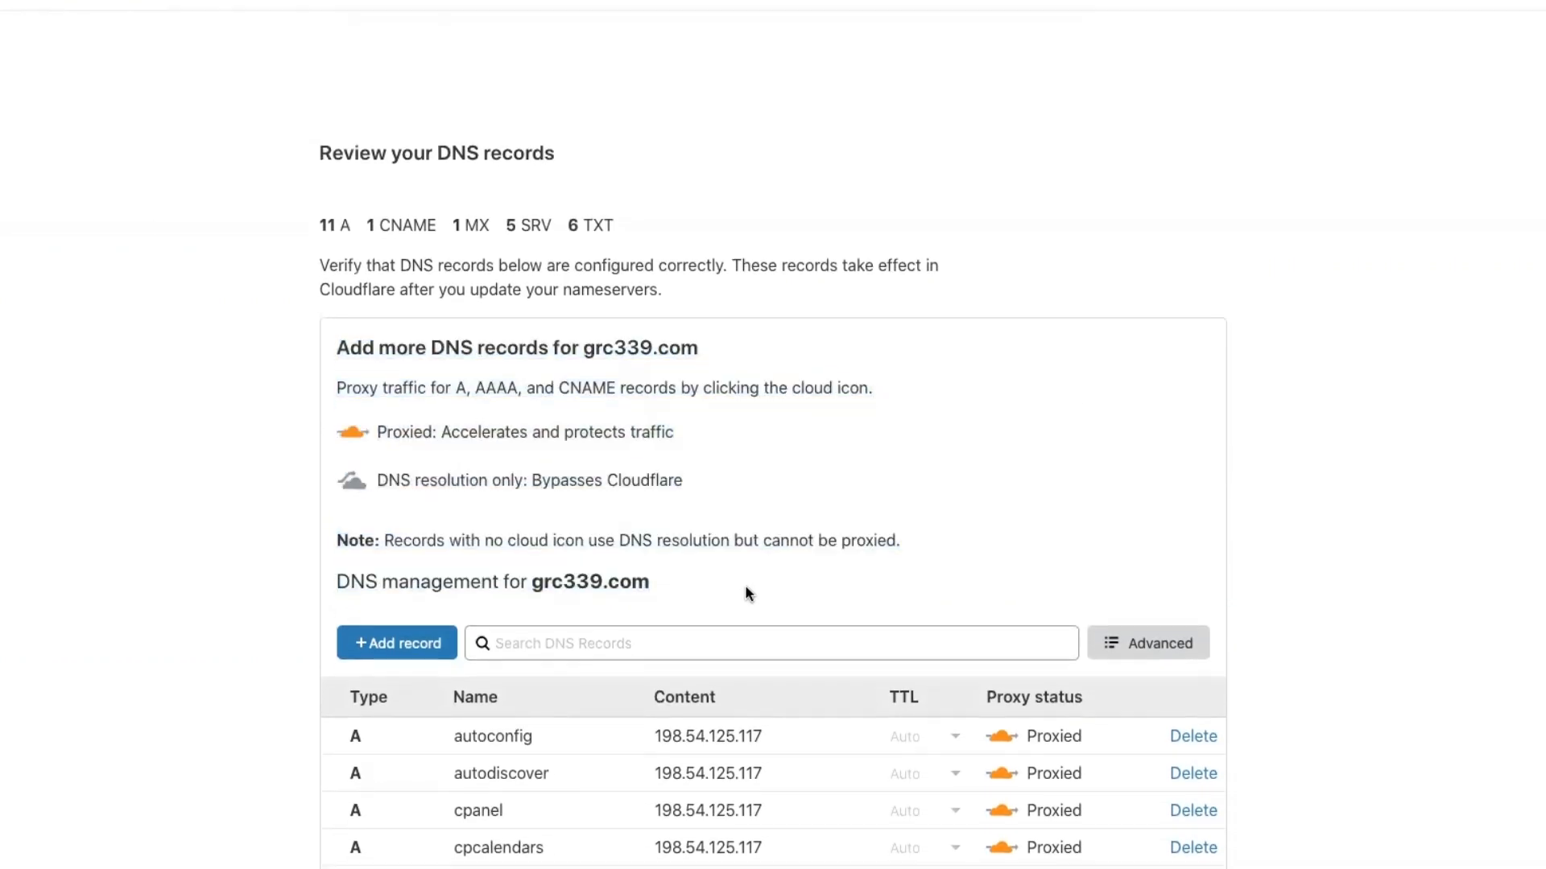
pyautogui.scroll(-10, 746, 593)
pyautogui.click(400, 837)
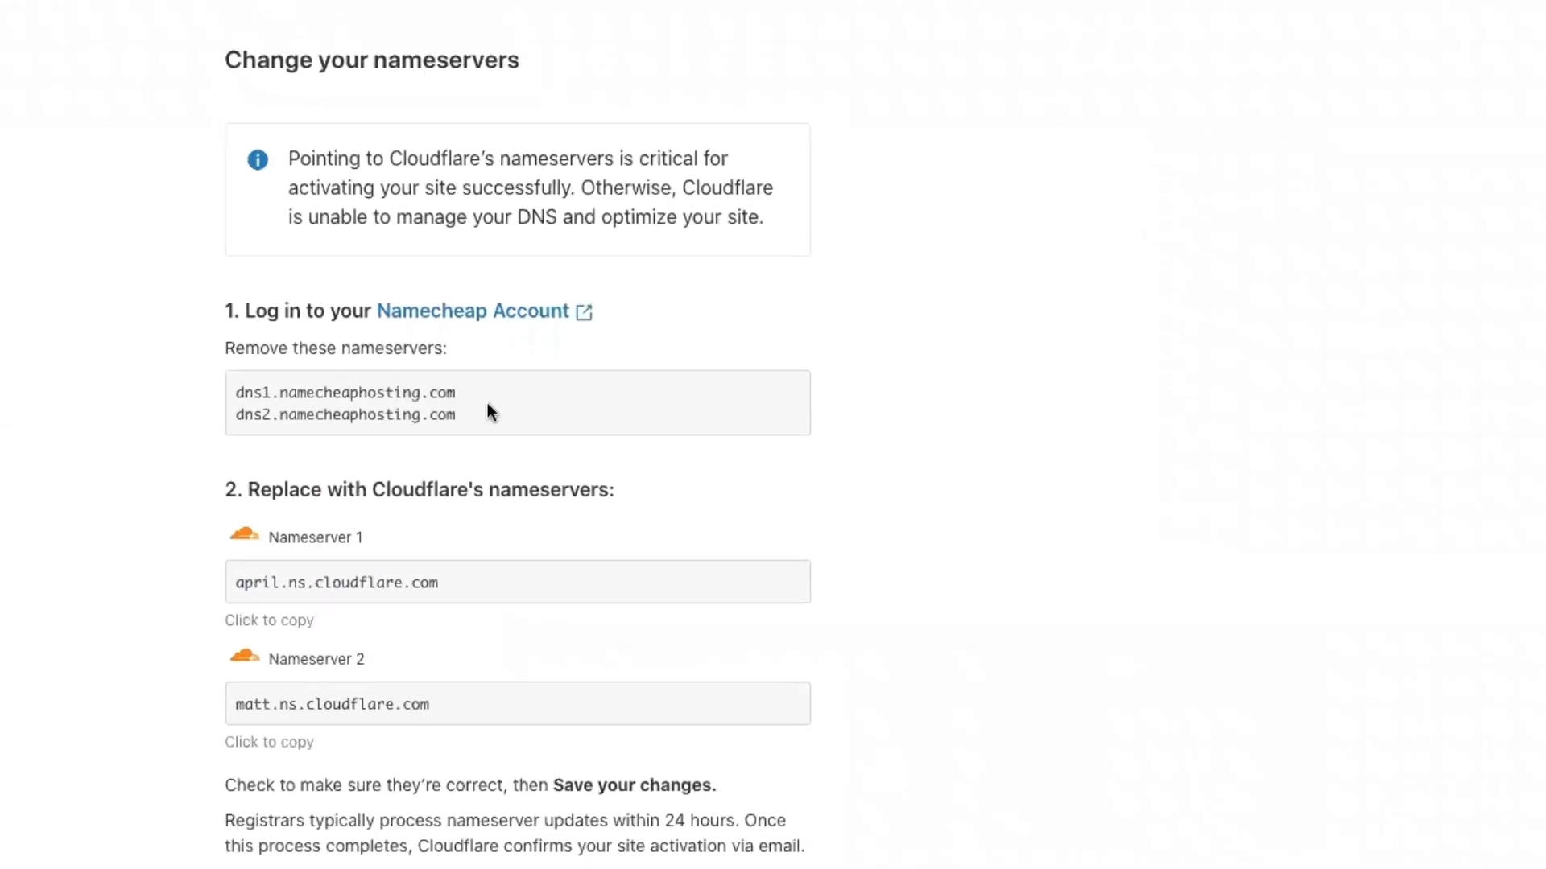
# Step: Select the nameserver values april.ns.cloudflare.com and matt.ns.cloudflare.com on Cloudflare's instructions page
pyautogui.moveTo(202, 584); pyautogui.dragTo(433, 593)
pyautogui.moveTo(410, 717); pyautogui.dragTo(131, 713)
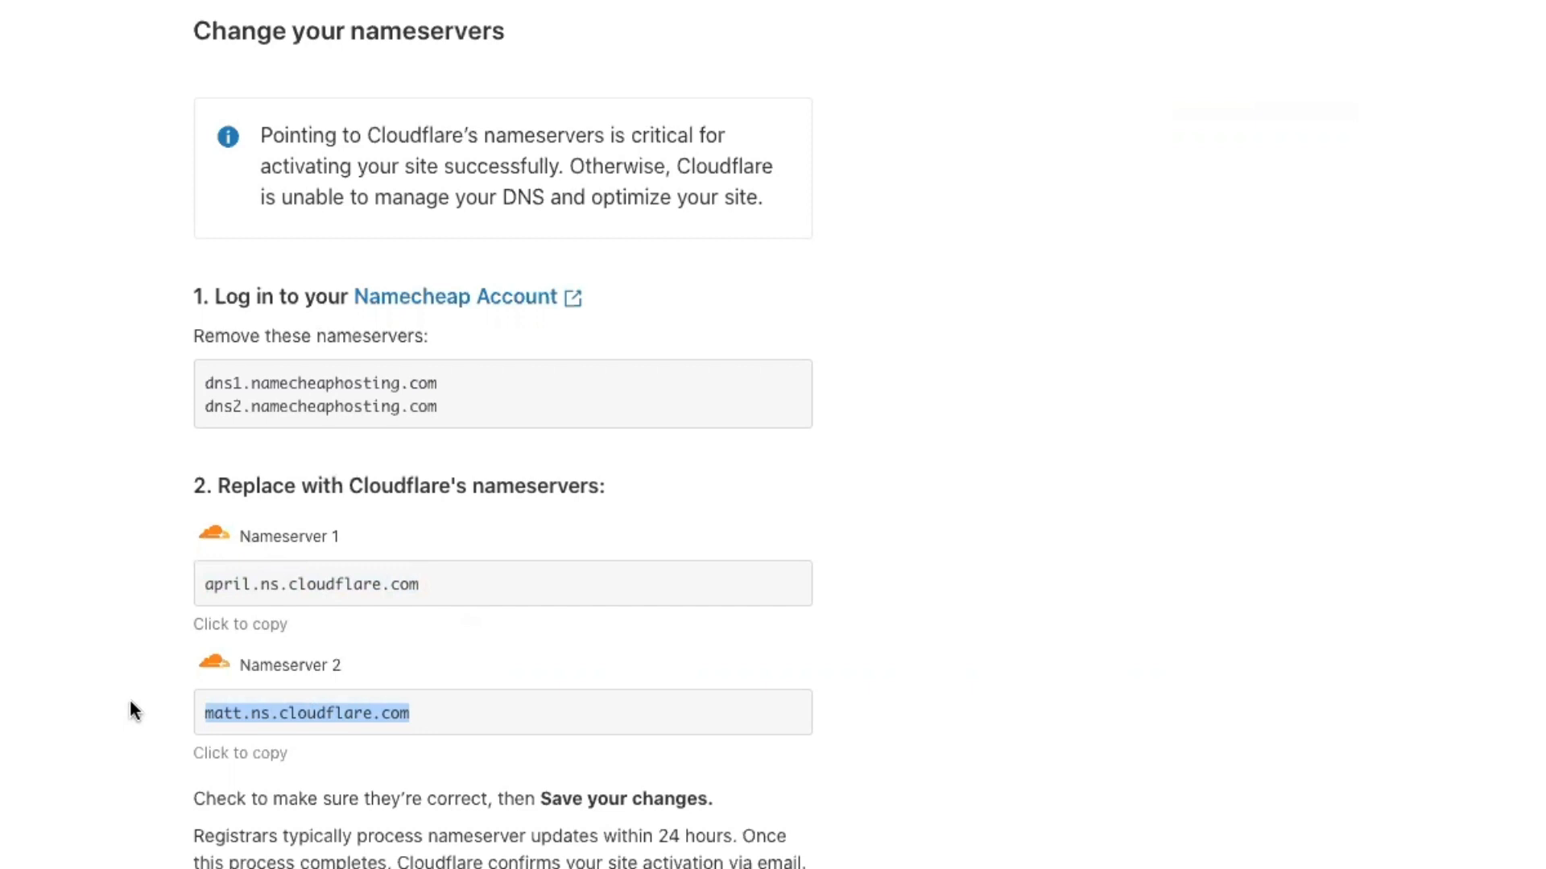
pyautogui.moveTo(223, 583); pyautogui.dragTo(488, 597)
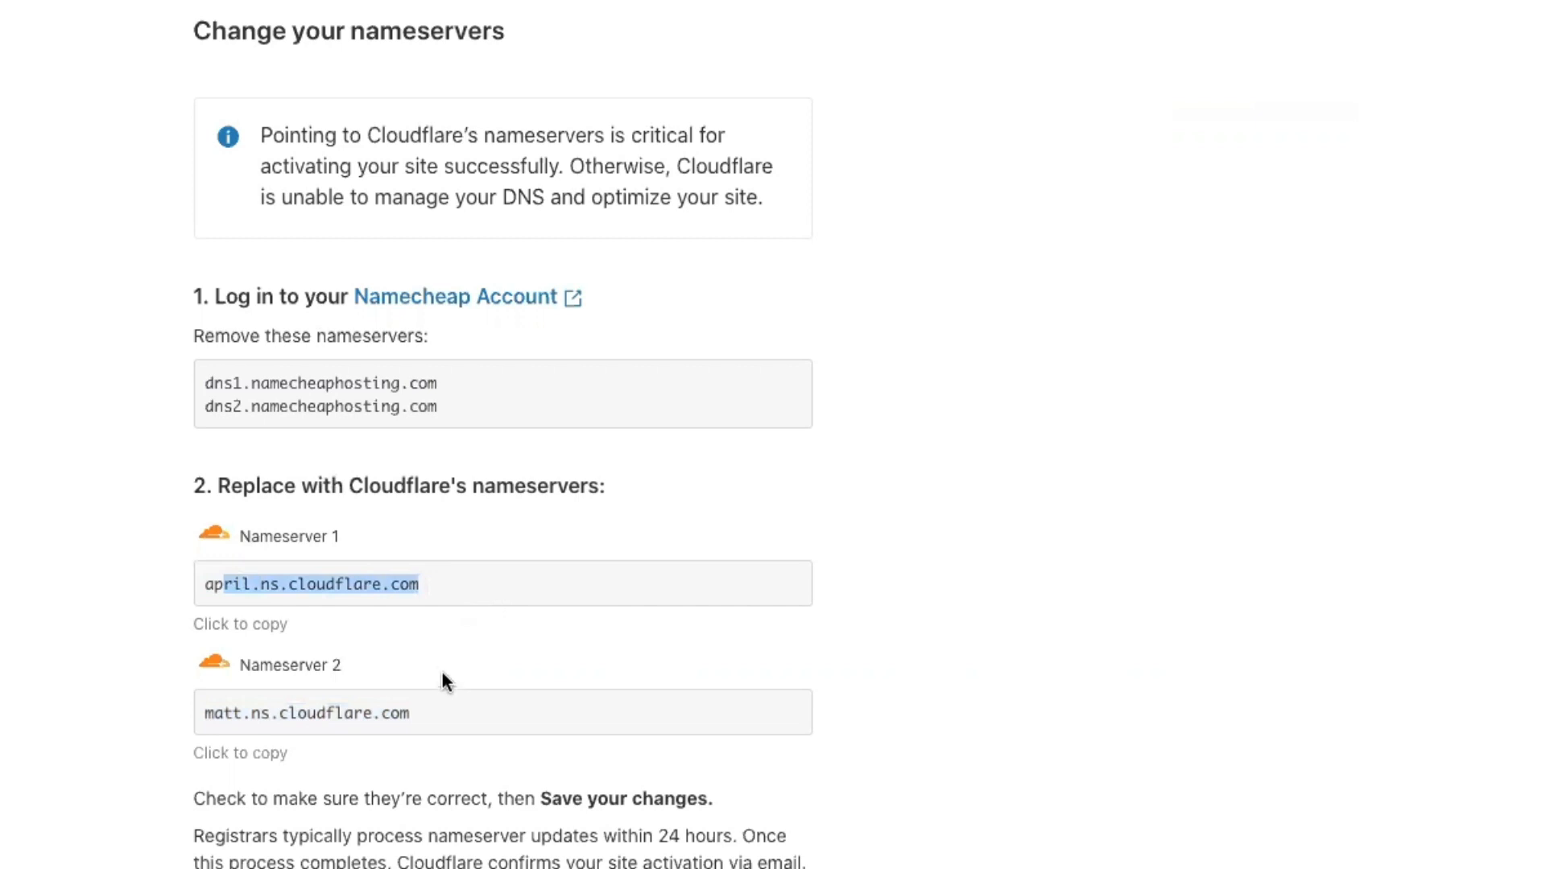
pyautogui.tripleClick(366, 587)
pyautogui.hotkey('ctrl', 'c')
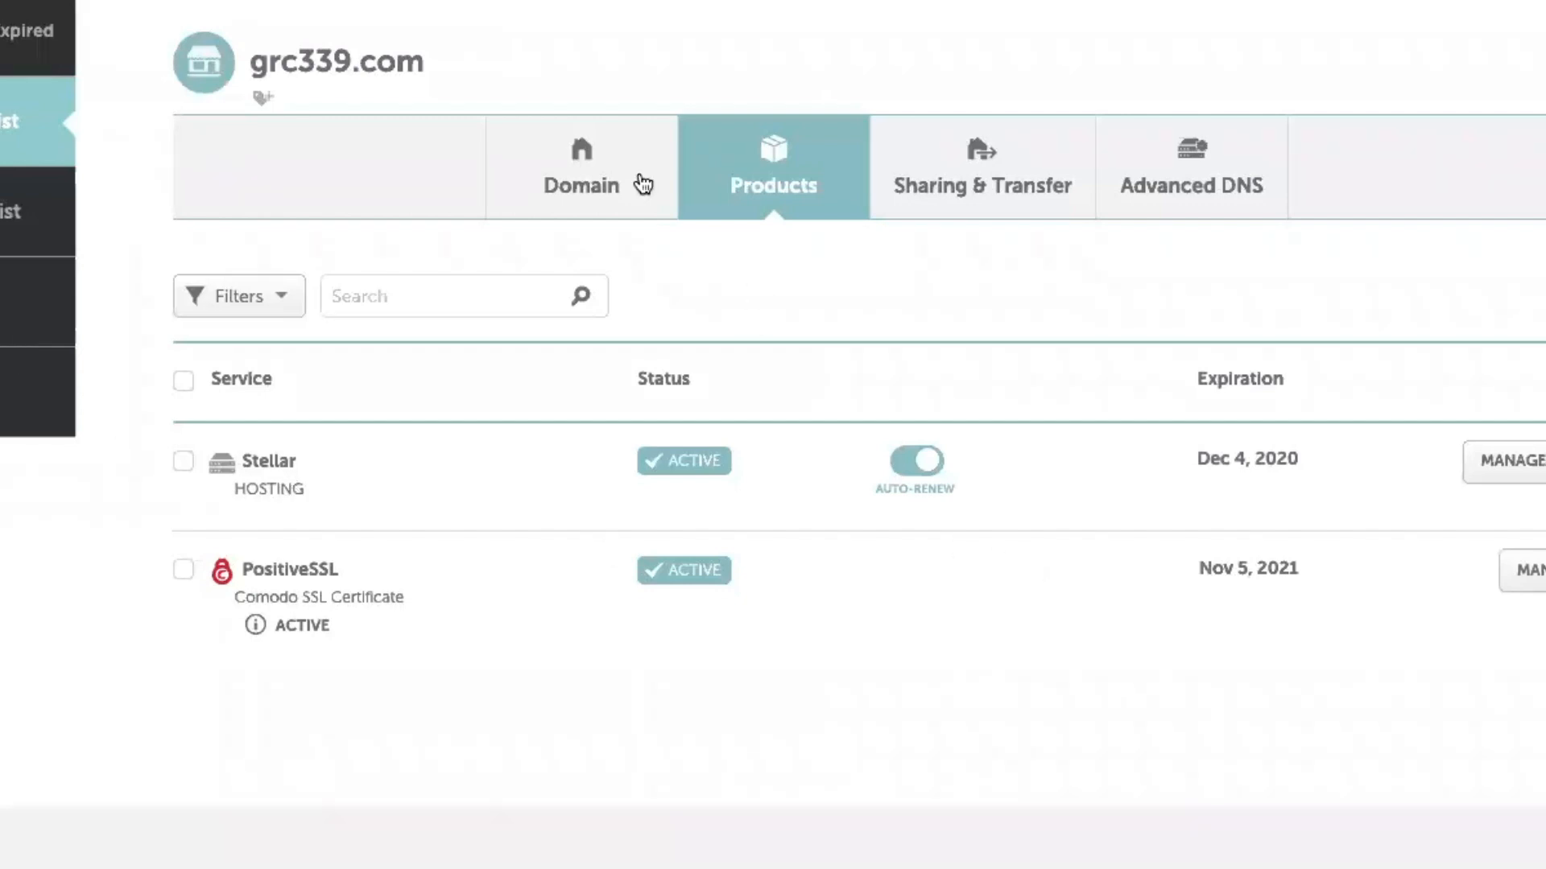
# Step: Switch grc339.com to Custom DNS and paste april.ns.cloudflare.com as Nameserver 1
pyautogui.click(591, 153)
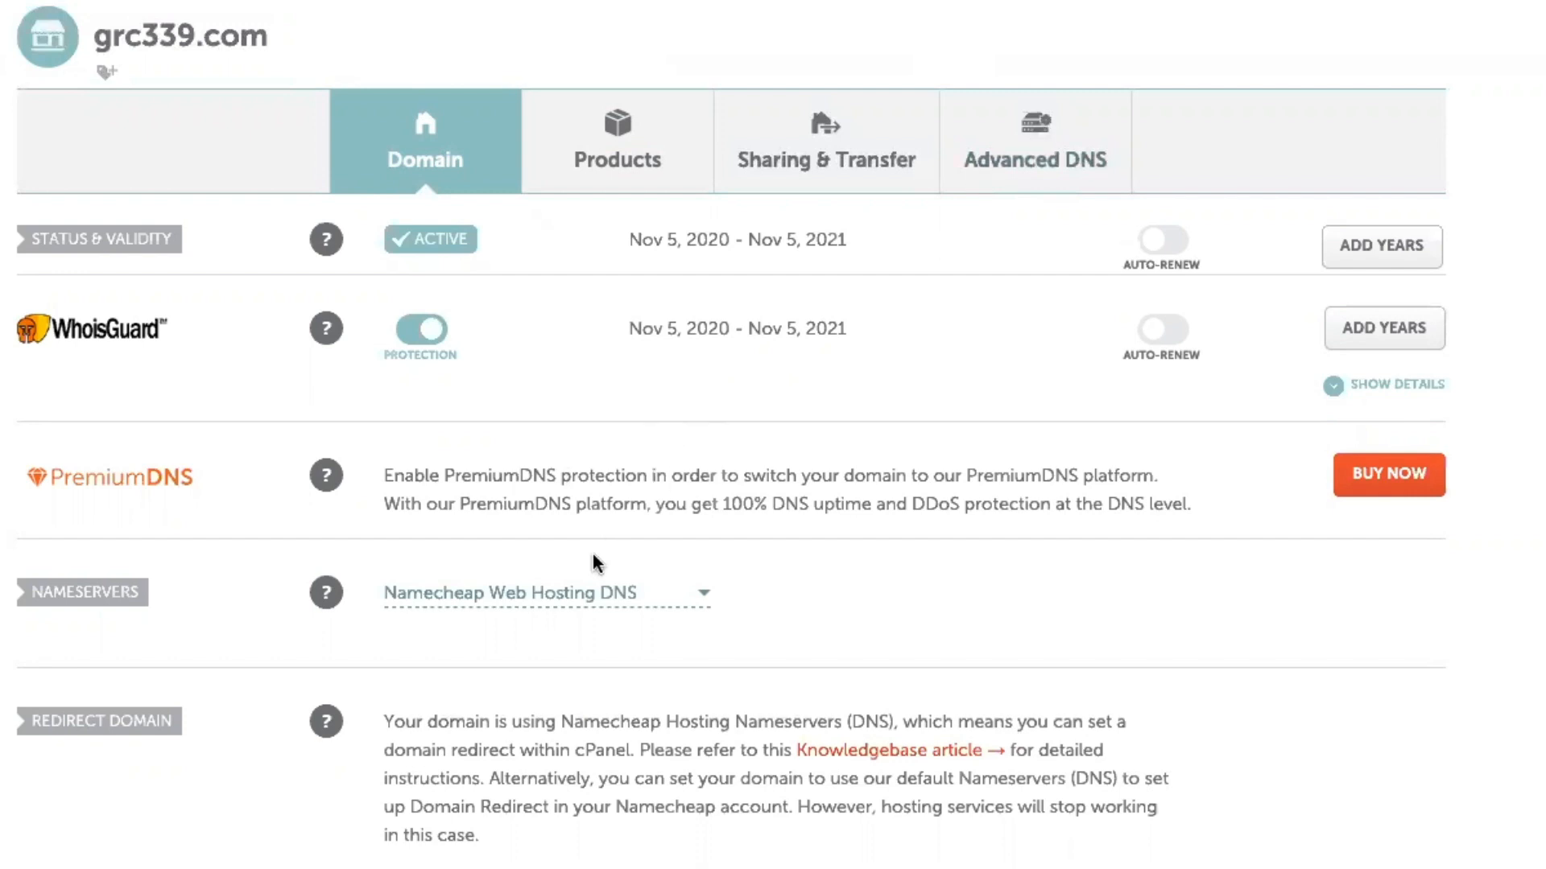
pyautogui.click(590, 593)
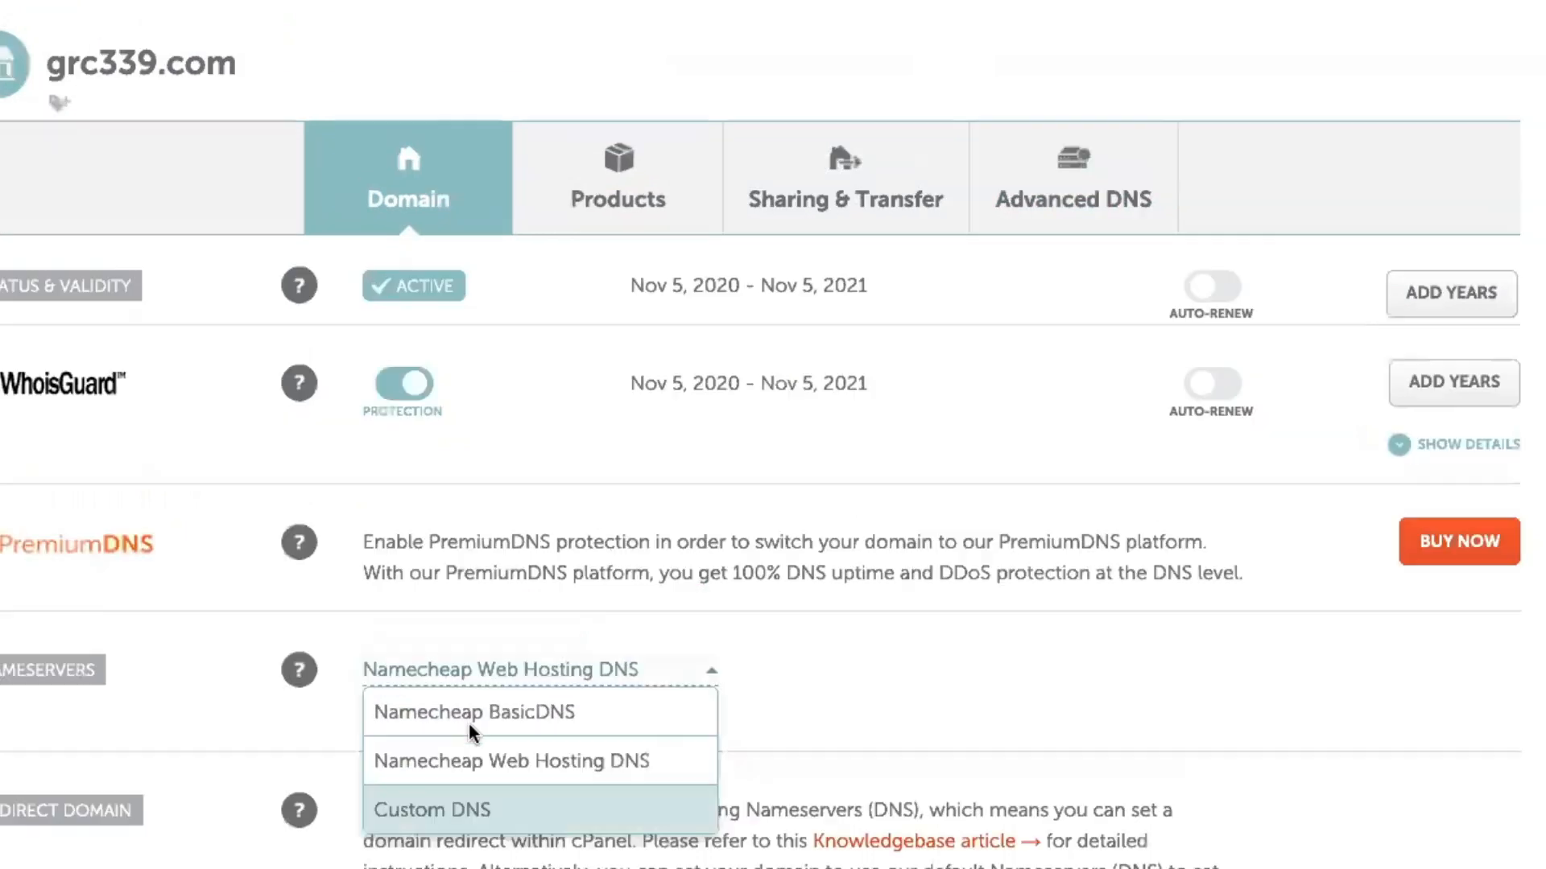
pyautogui.scroll(-3, 463, 731)
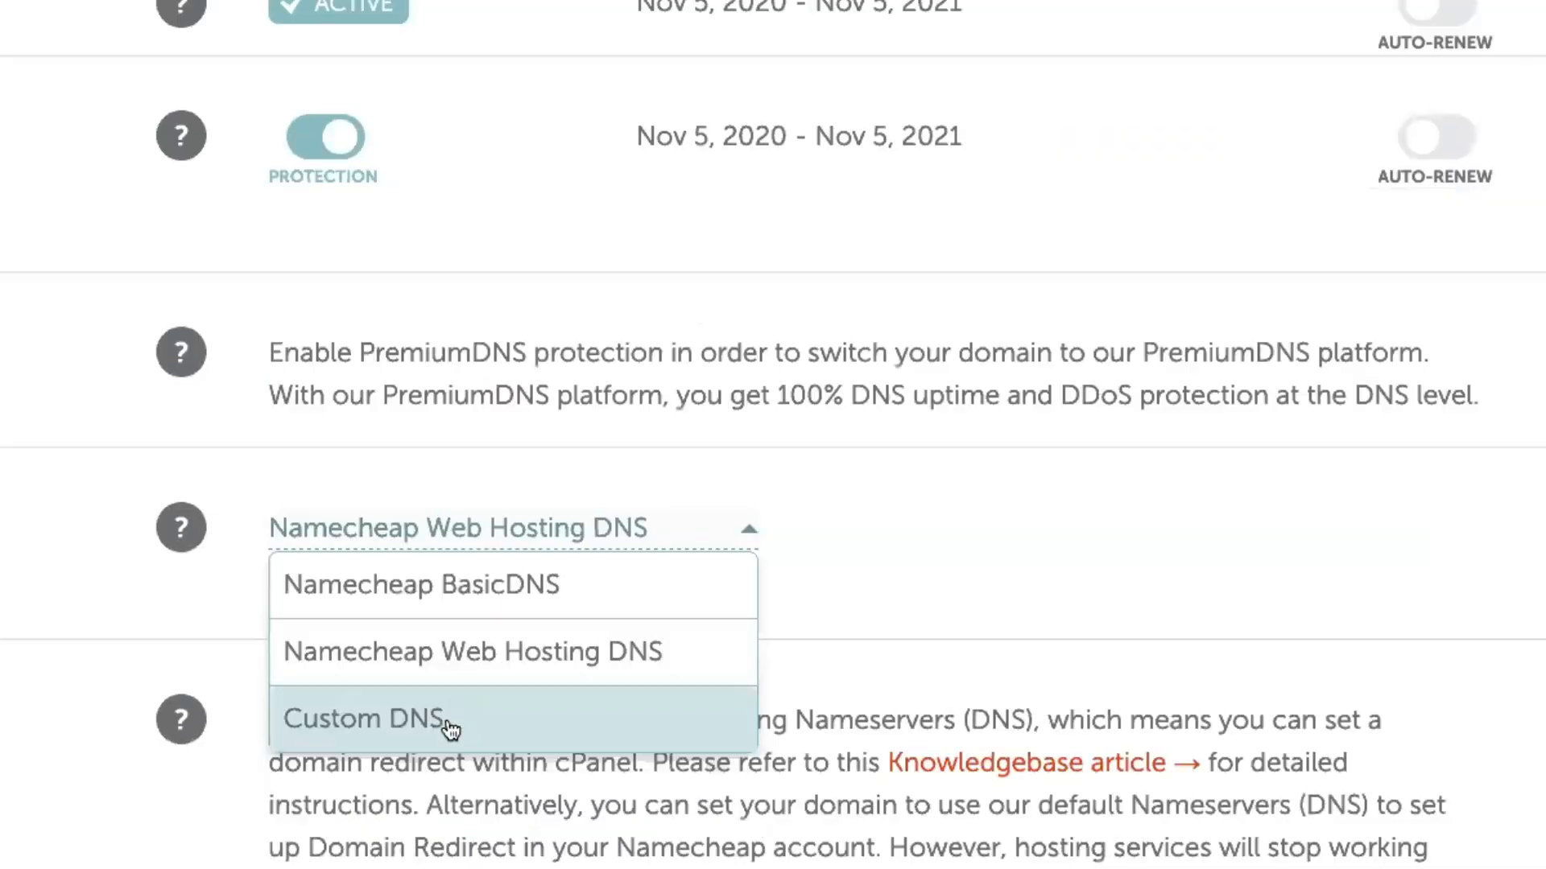
pyautogui.click(451, 731)
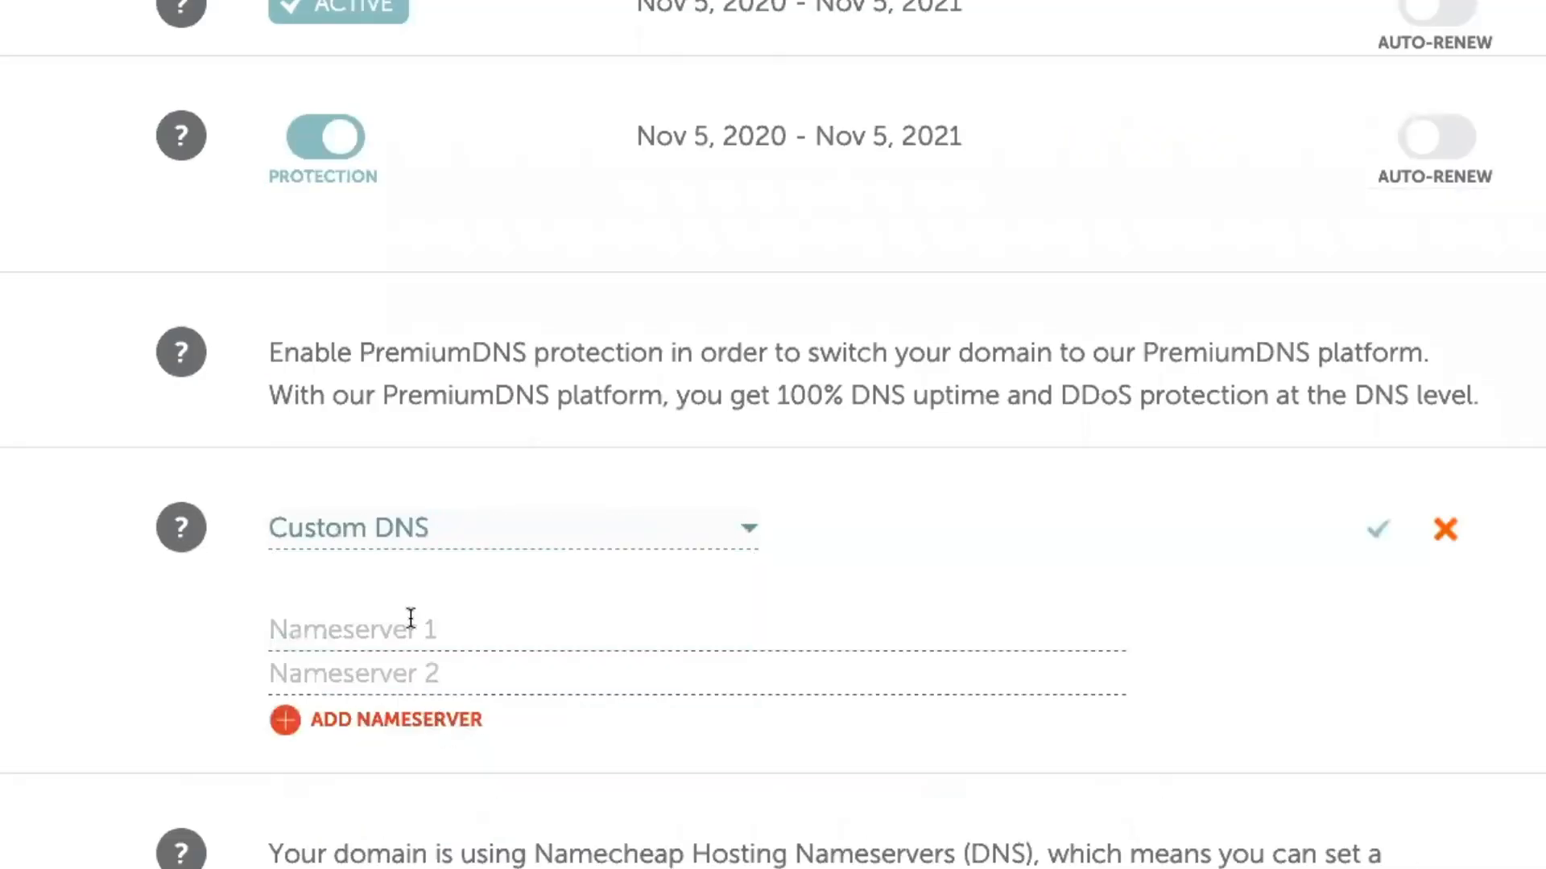
pyautogui.click(411, 626)
pyautogui.hotkey('ctrl', 'v')
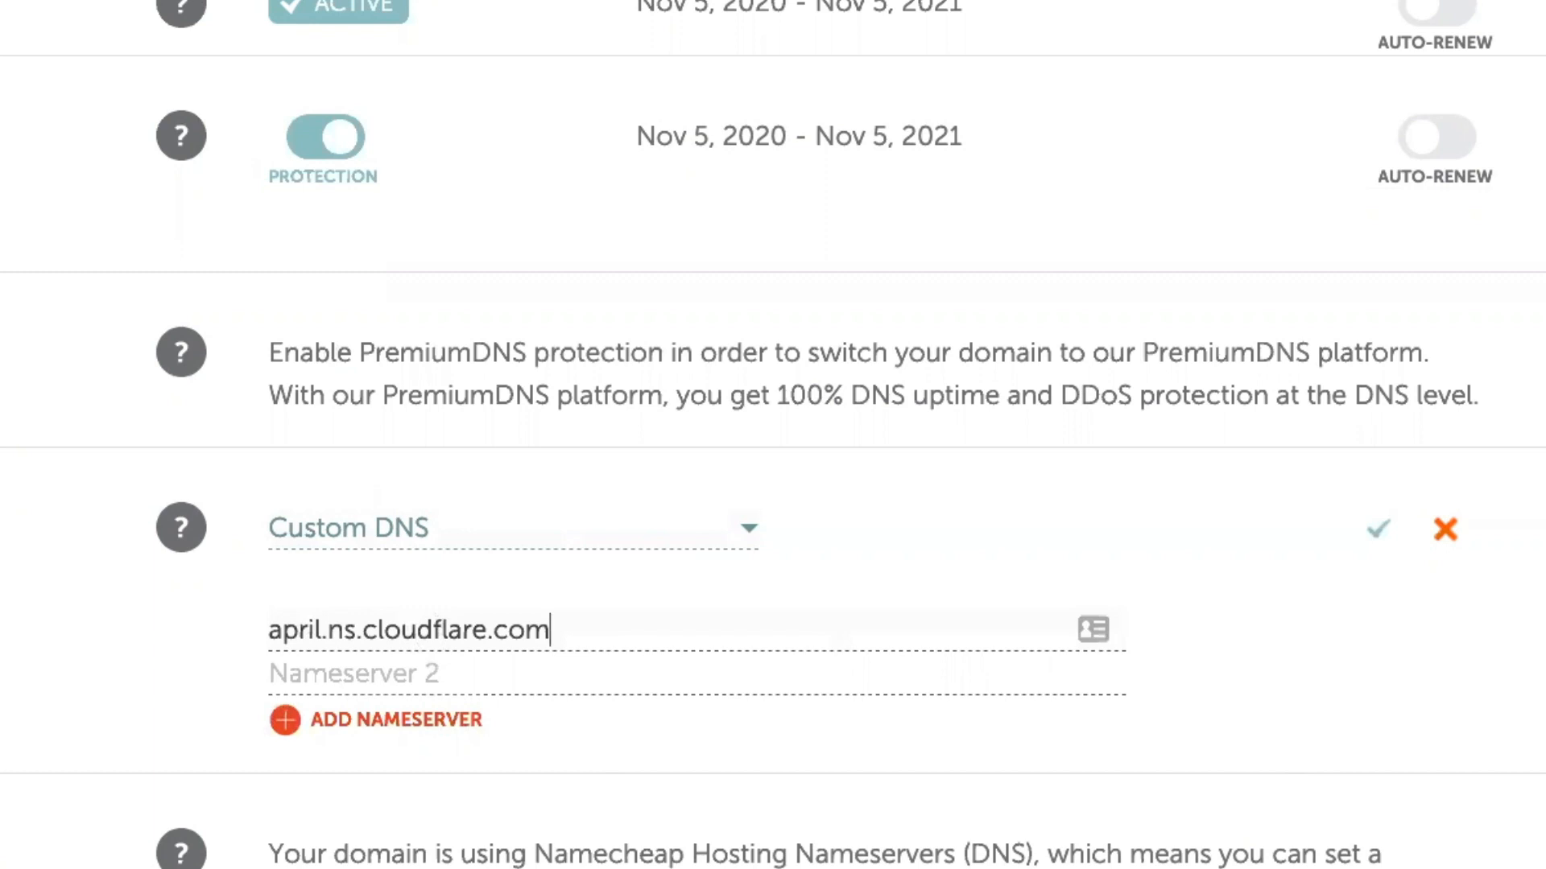
# Step: Copy matt.ns.cloudflare.com from Cloudflare, paste it as Nameserver 2, and save the nameservers
pyautogui.hotkey('ctrl', 'shift', 'Tab')
pyautogui.click(121, 686)
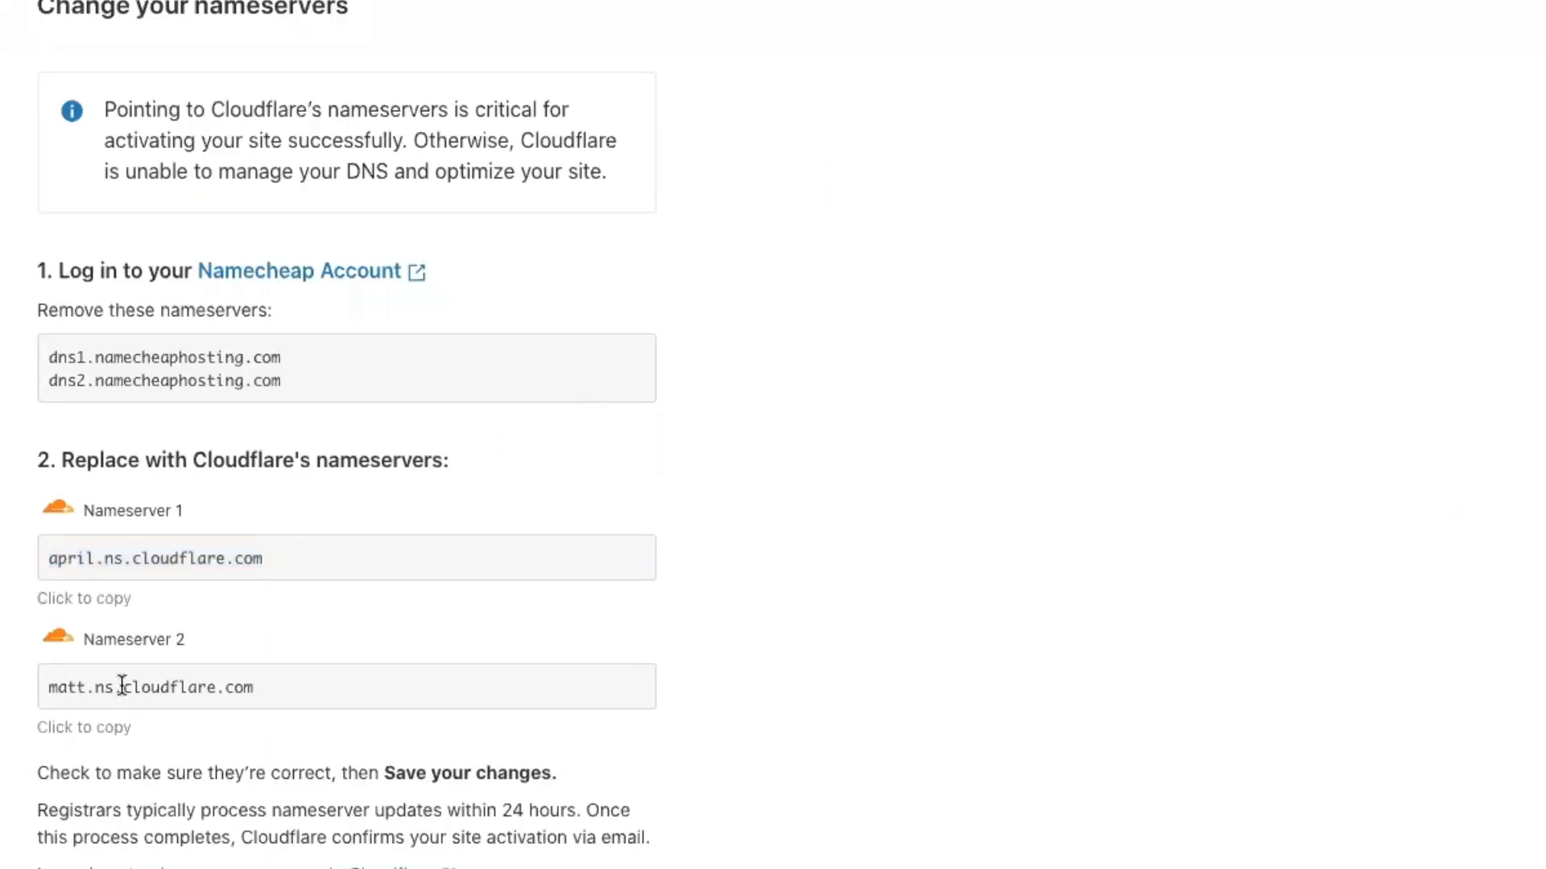
pyautogui.click(71, 727)
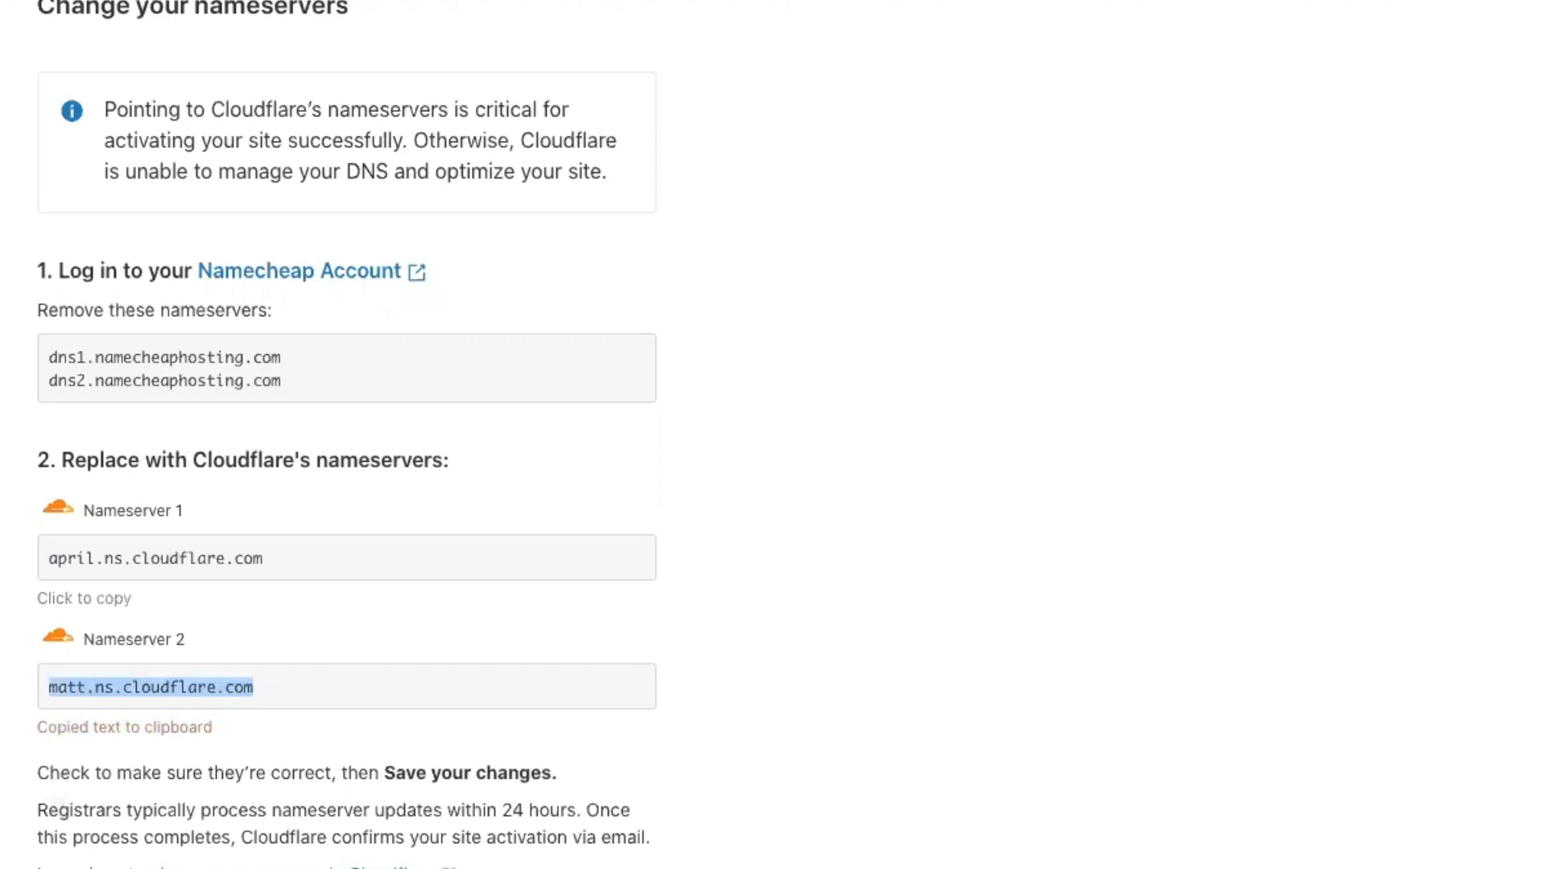
pyautogui.hotkey('ctrl', 'Tab')
pyautogui.click(336, 680)
pyautogui.hotkey('ctrl', 'v')
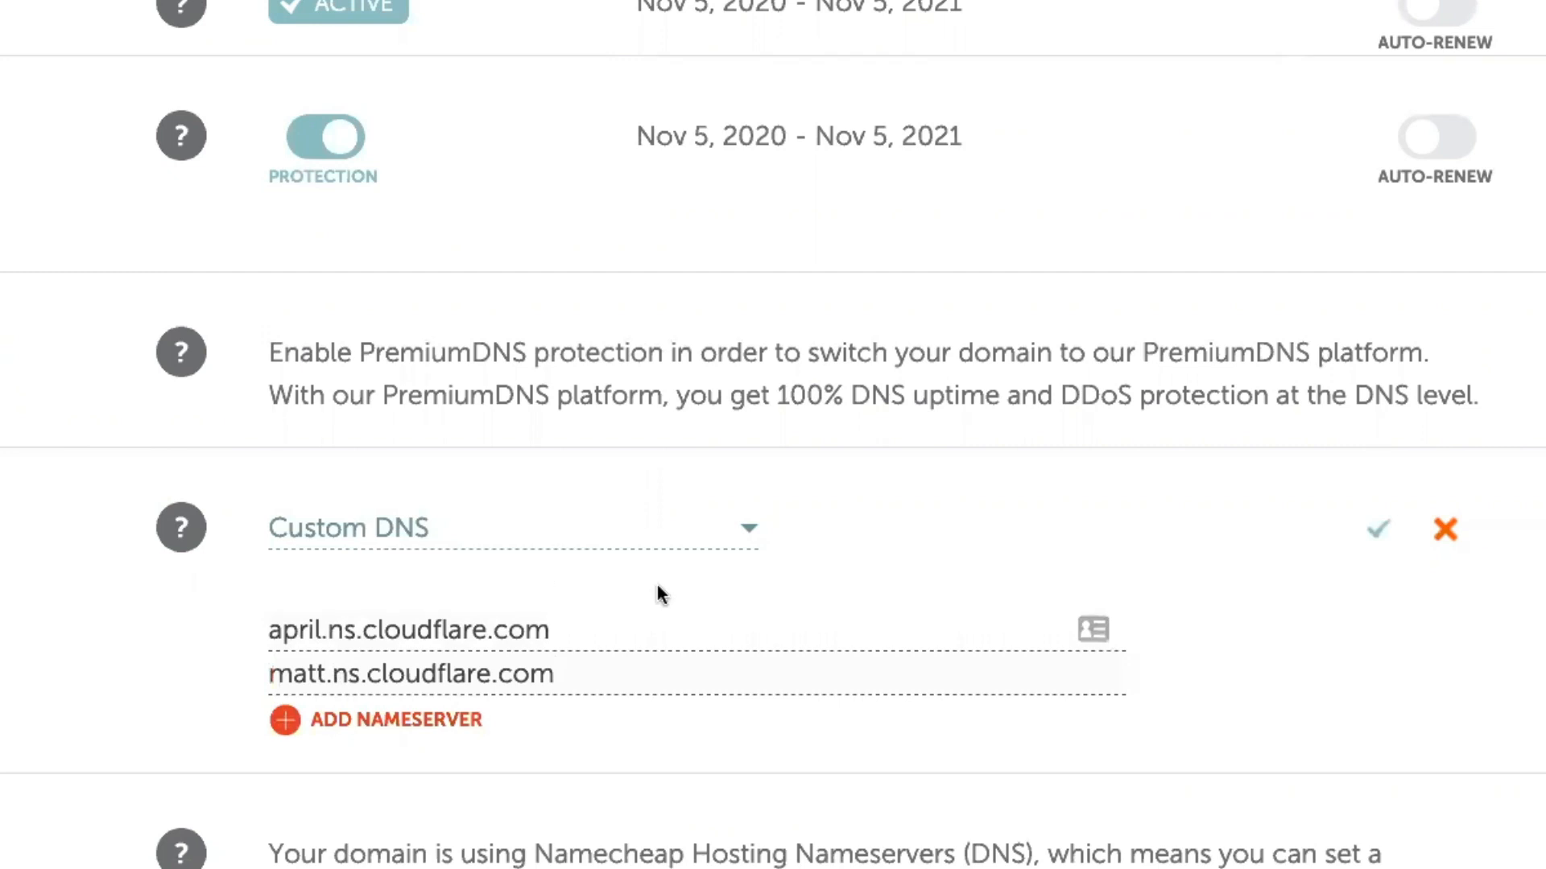
pyautogui.click(1373, 532)
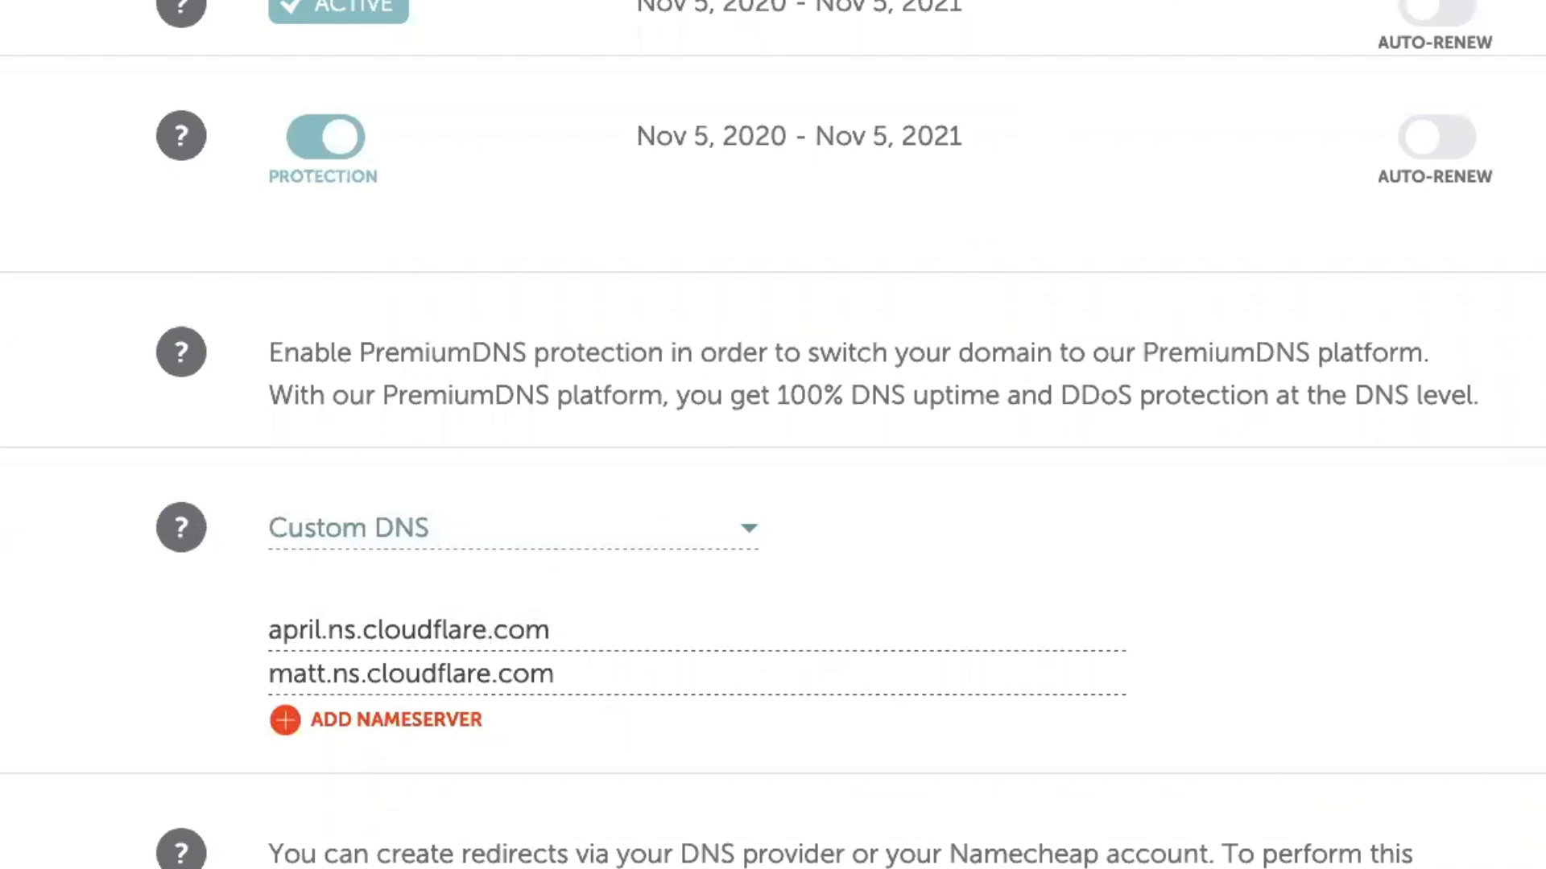
pyautogui.scroll(3, 1225, 48)
# Step: Open grc339.com's Advanced DNS tab in Namecheap and scroll through it
pyautogui.click(1247, 113)
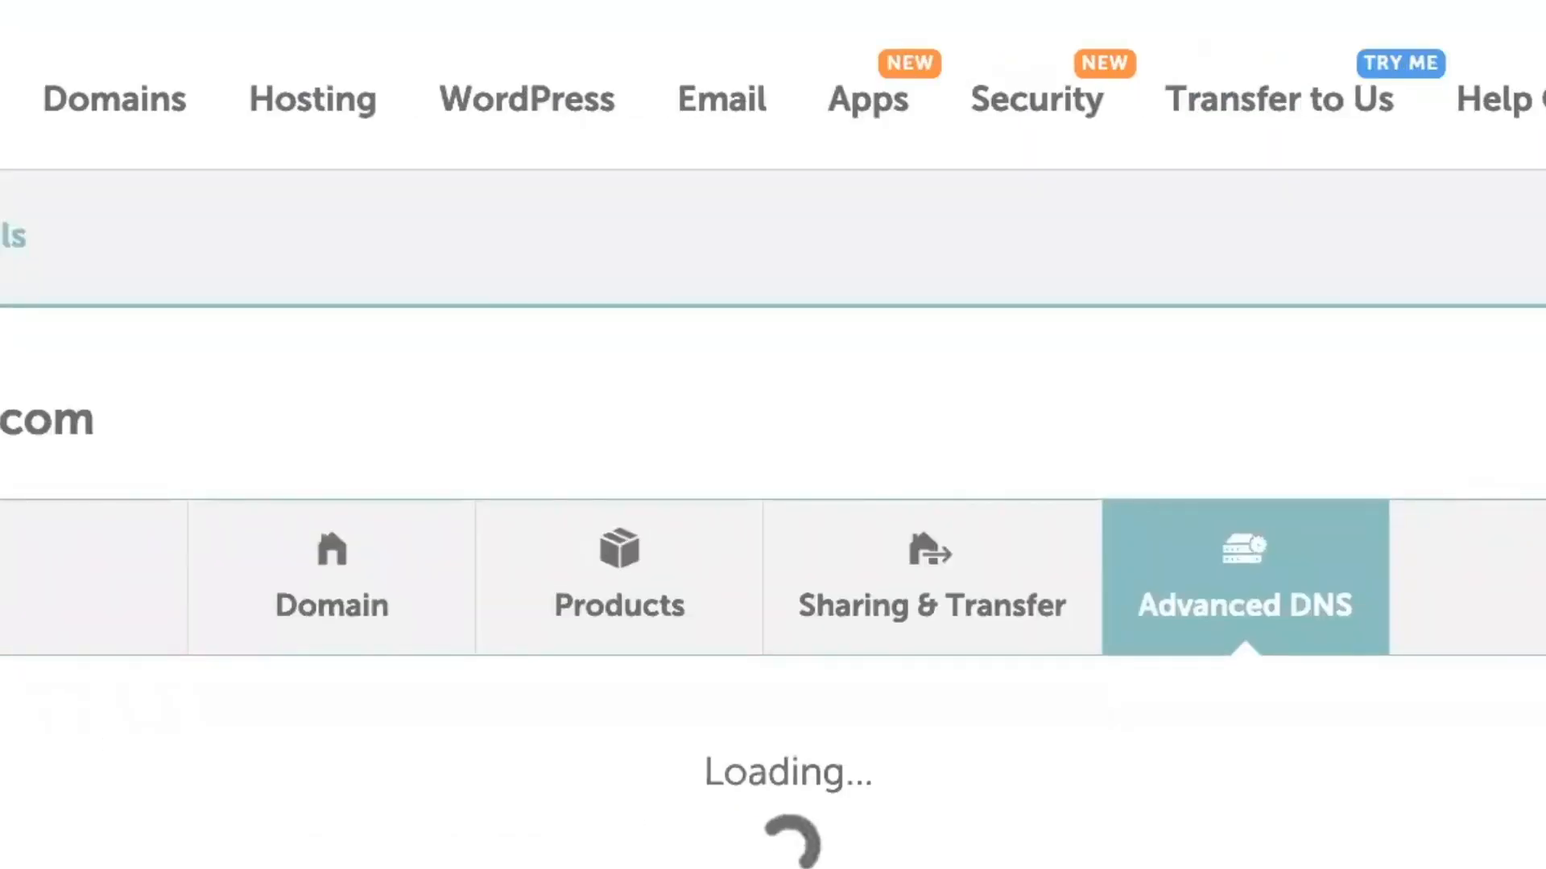
pyautogui.scroll(-6, 1050, 852)
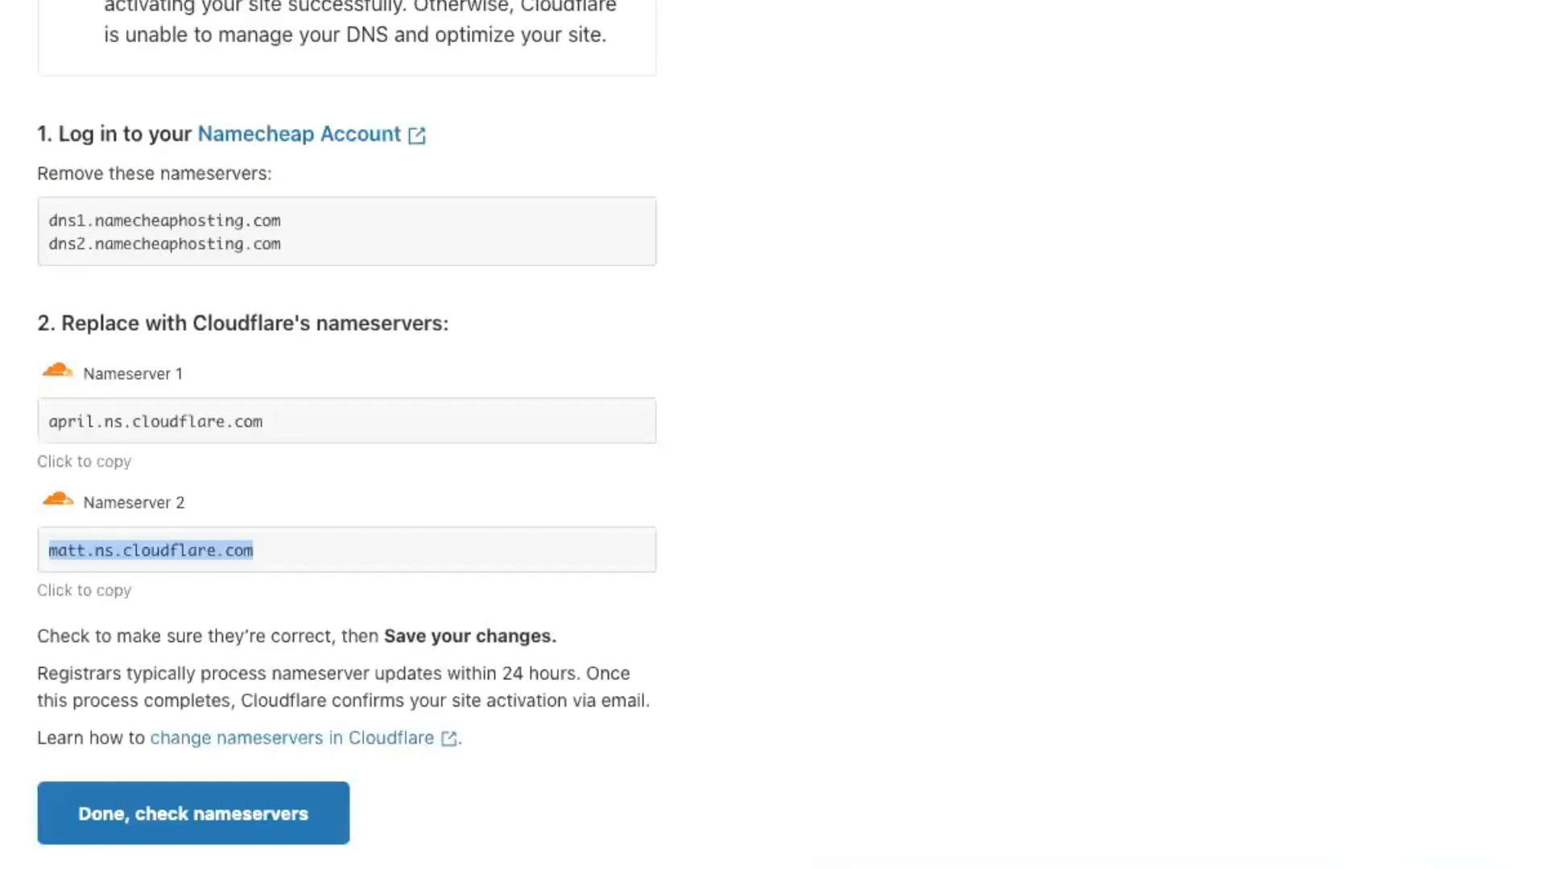
# Step: Confirm the nameserver change in Cloudflare and read the Quick Start Guide introduction
pyautogui.click(201, 815)
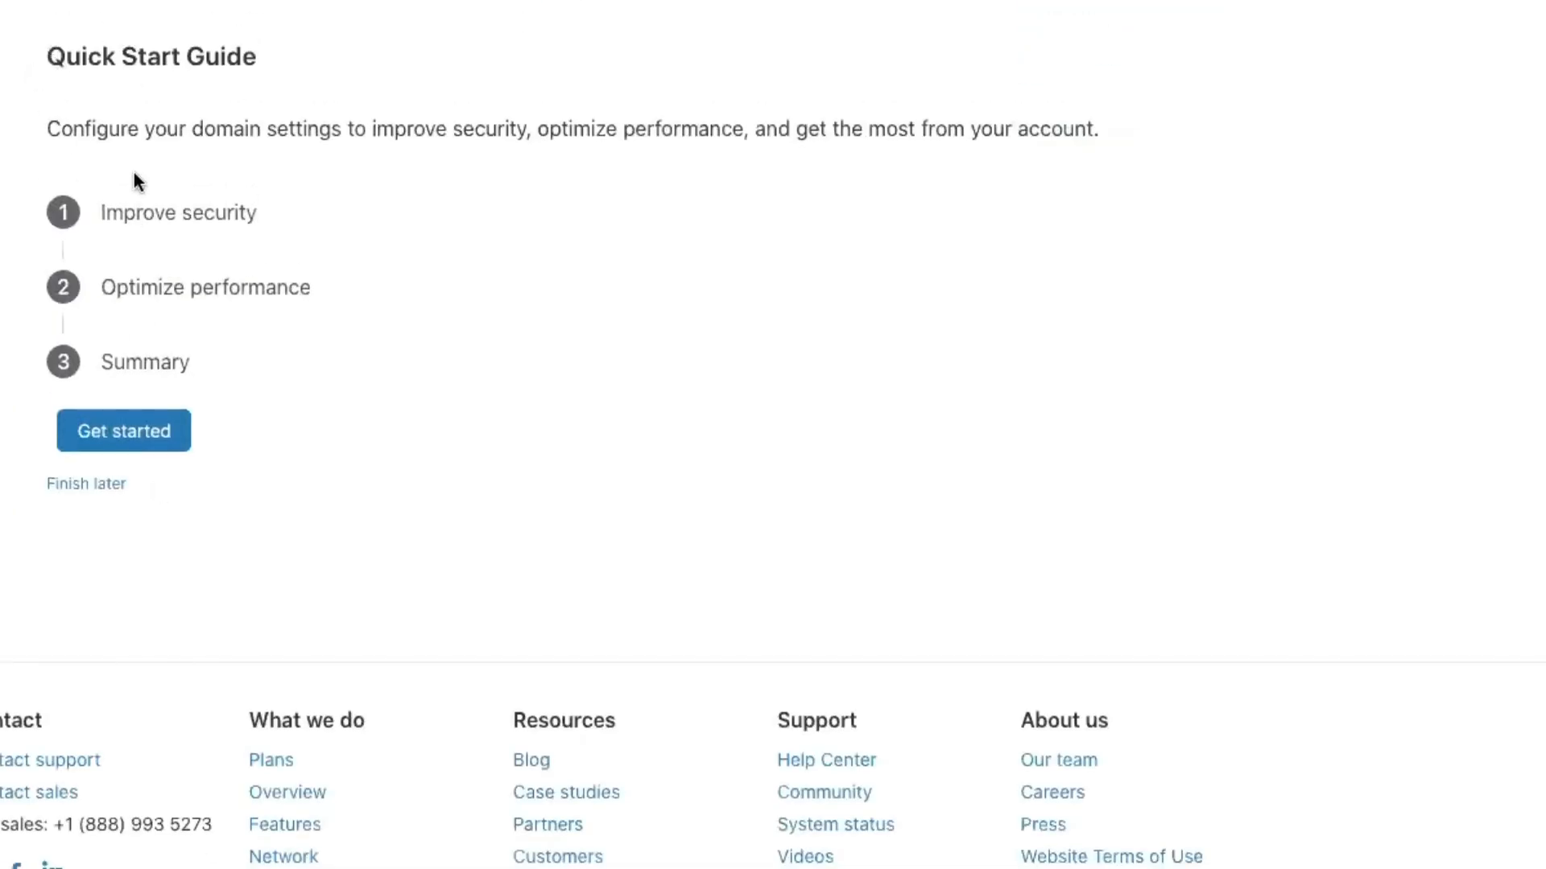
pyautogui.moveTo(59, 130); pyautogui.dragTo(808, 133)
pyautogui.click(737, 217)
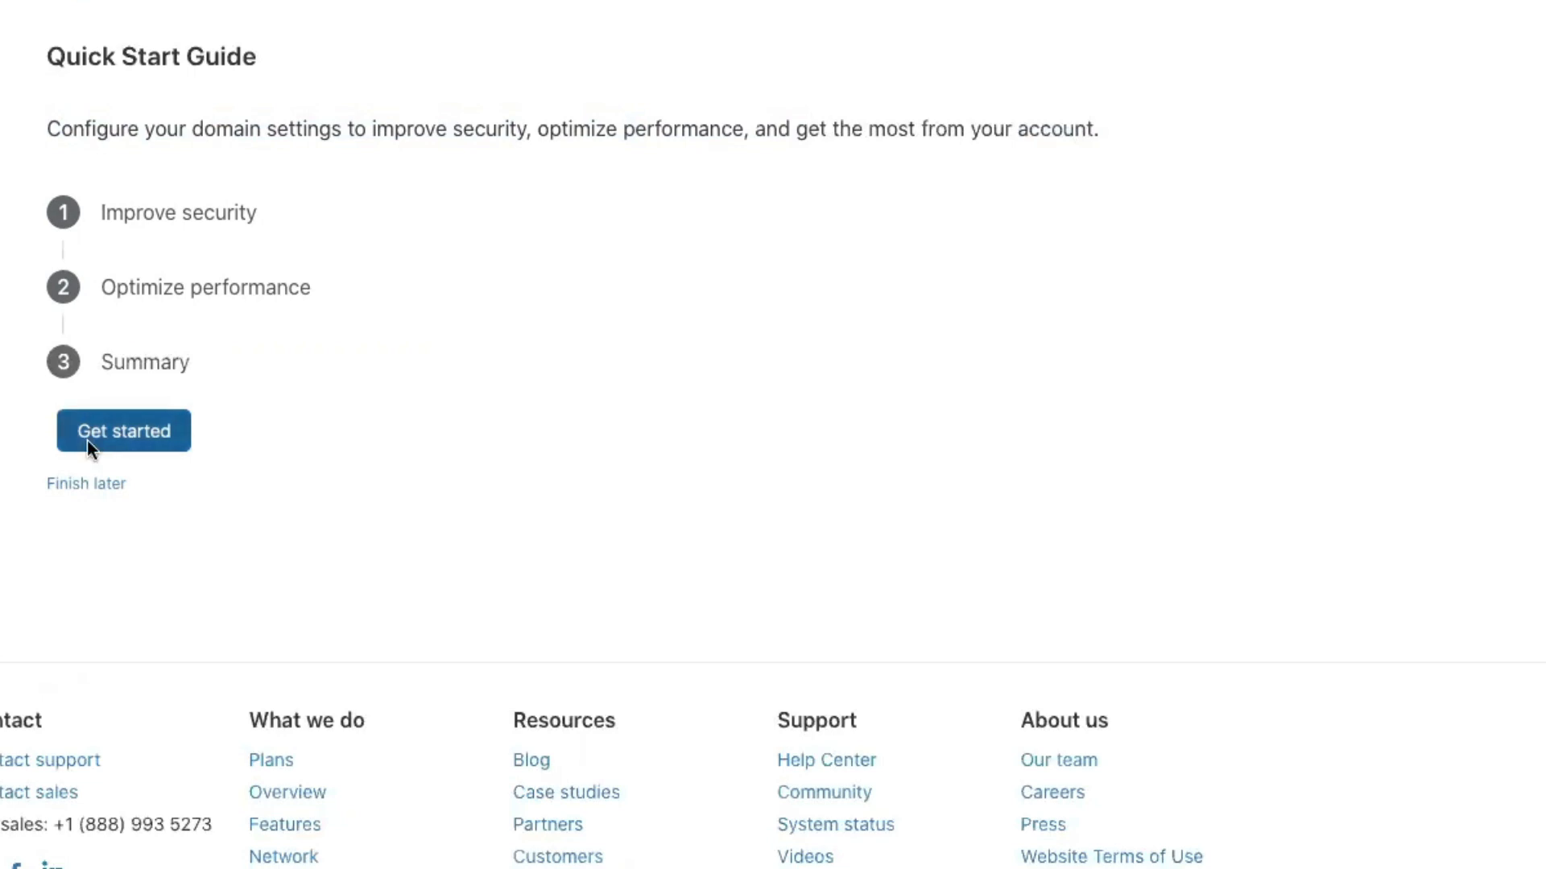
# Step: Keep Automatic HTTPS Rewrites on, turn on Always Use HTTPS, and save the security step
pyautogui.click(87, 441)
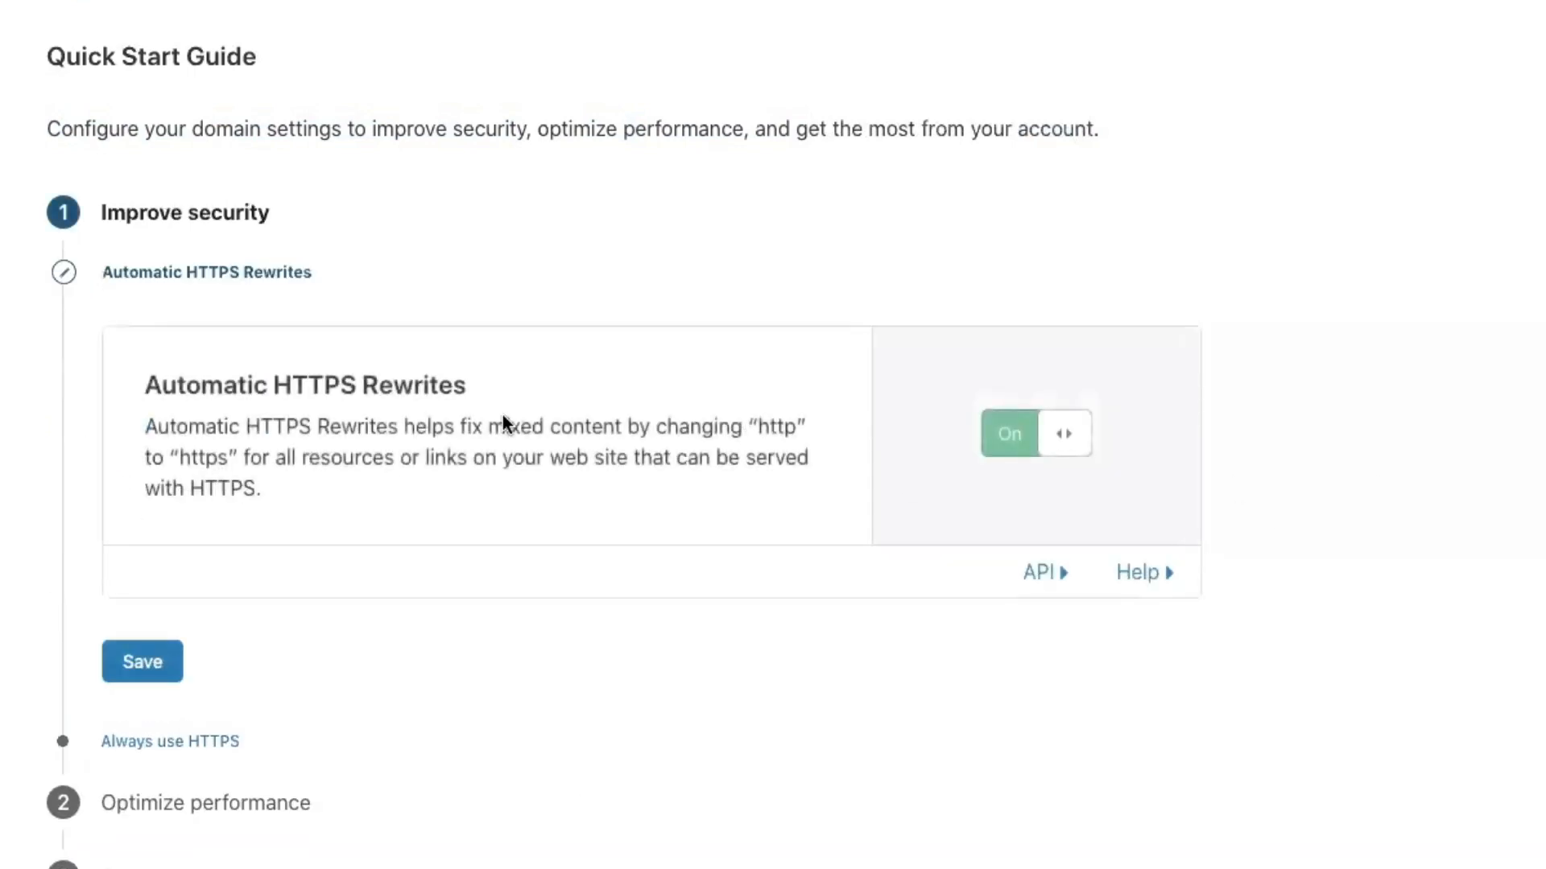
pyautogui.moveTo(97, 382); pyautogui.dragTo(520, 390)
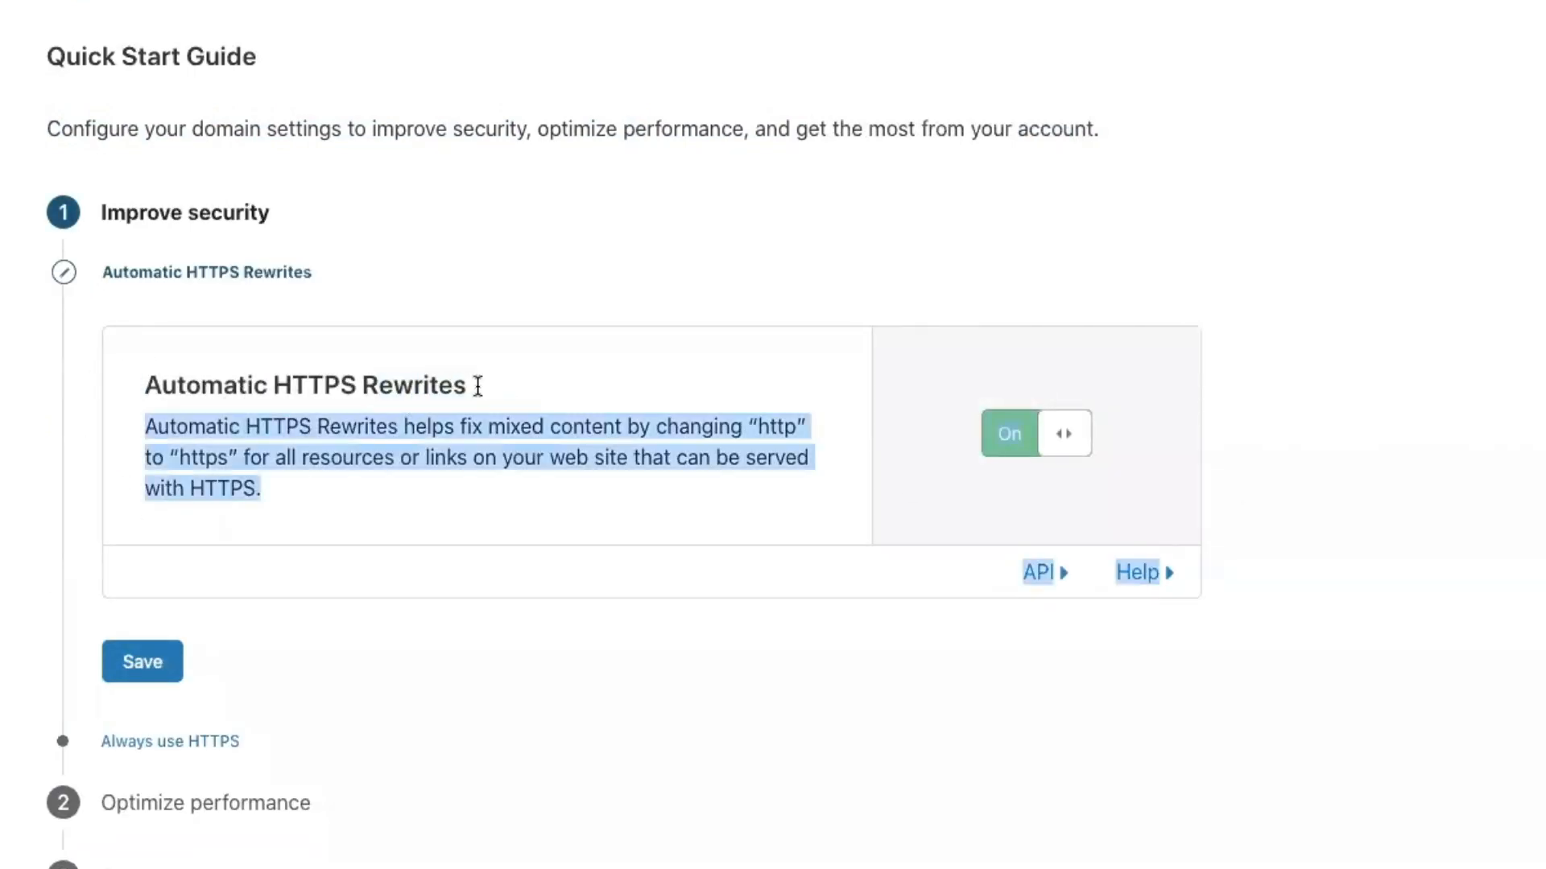
pyautogui.doubleClick(309, 383)
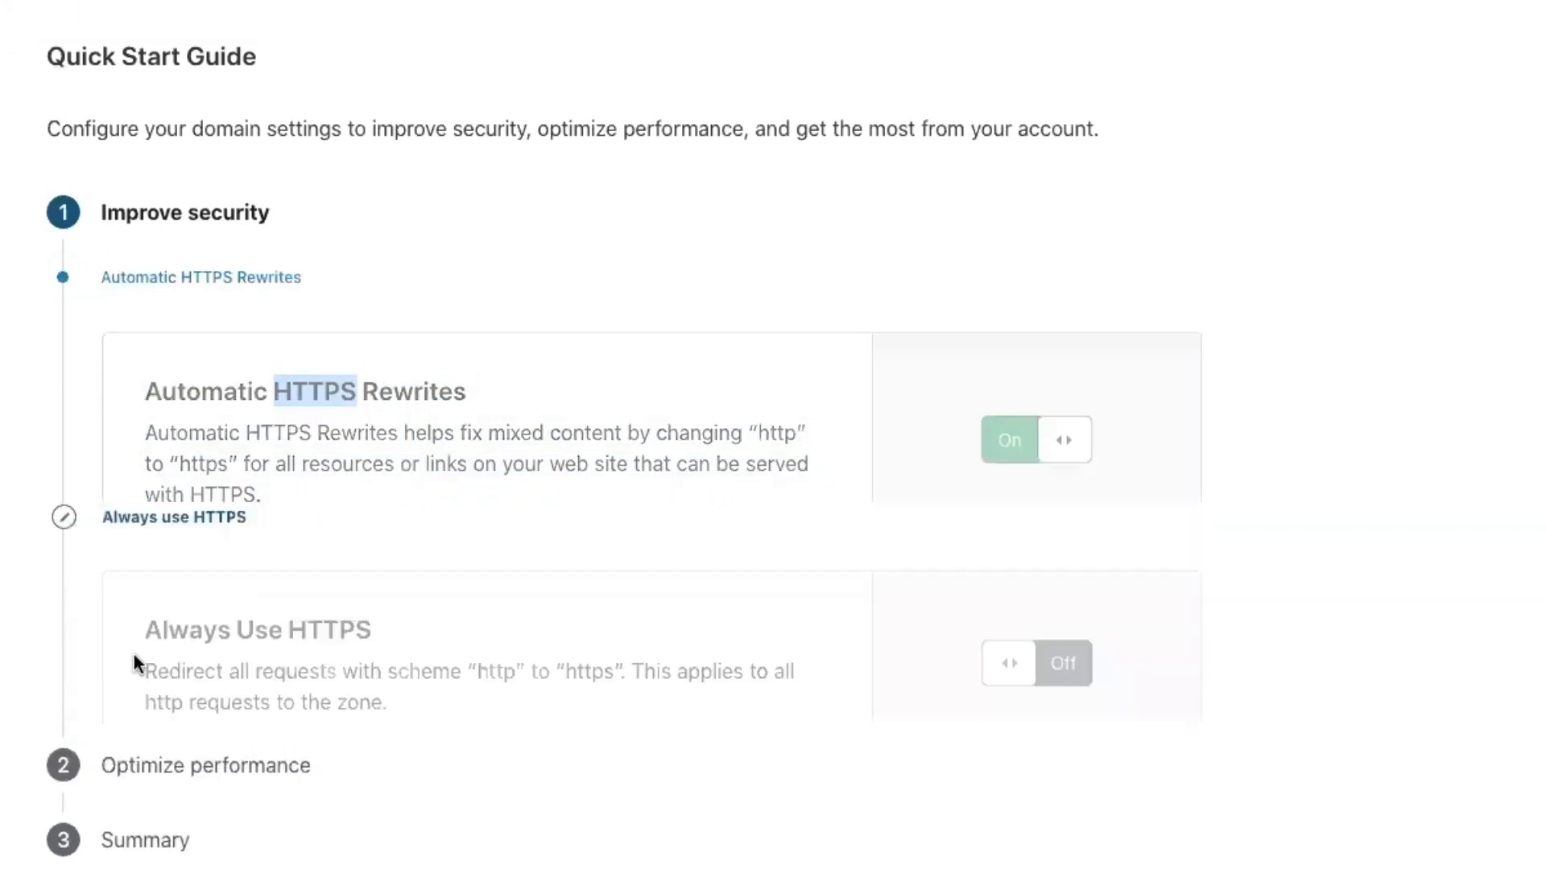
pyautogui.click(1028, 473)
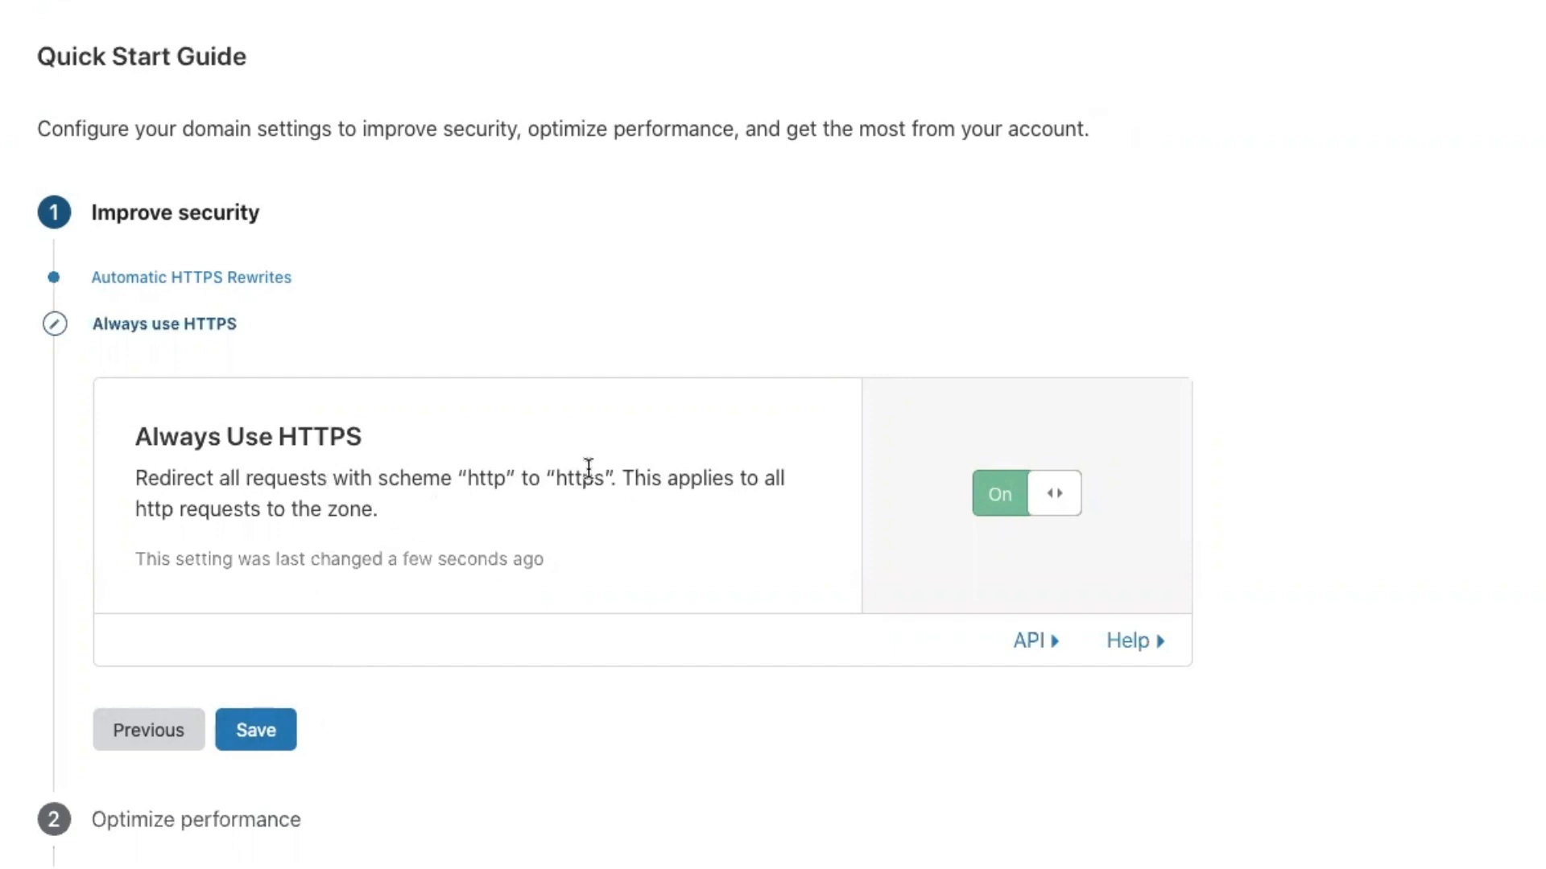
pyautogui.click(249, 730)
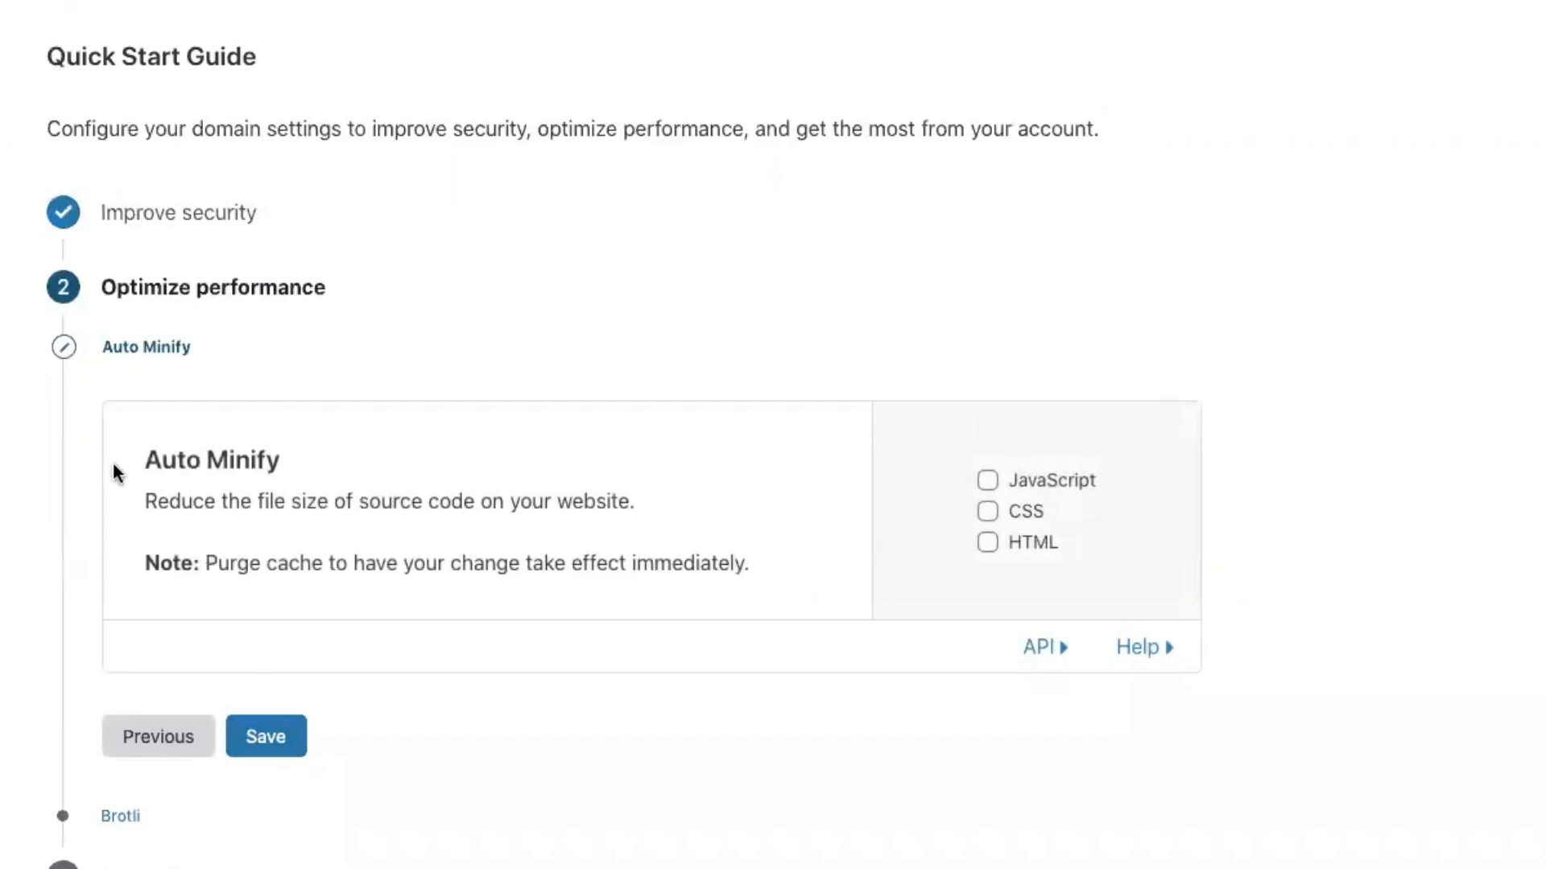
# Step: Tick the JavaScript, CSS and HTML checkboxes in the Auto Minify card
pyautogui.click(987, 483)
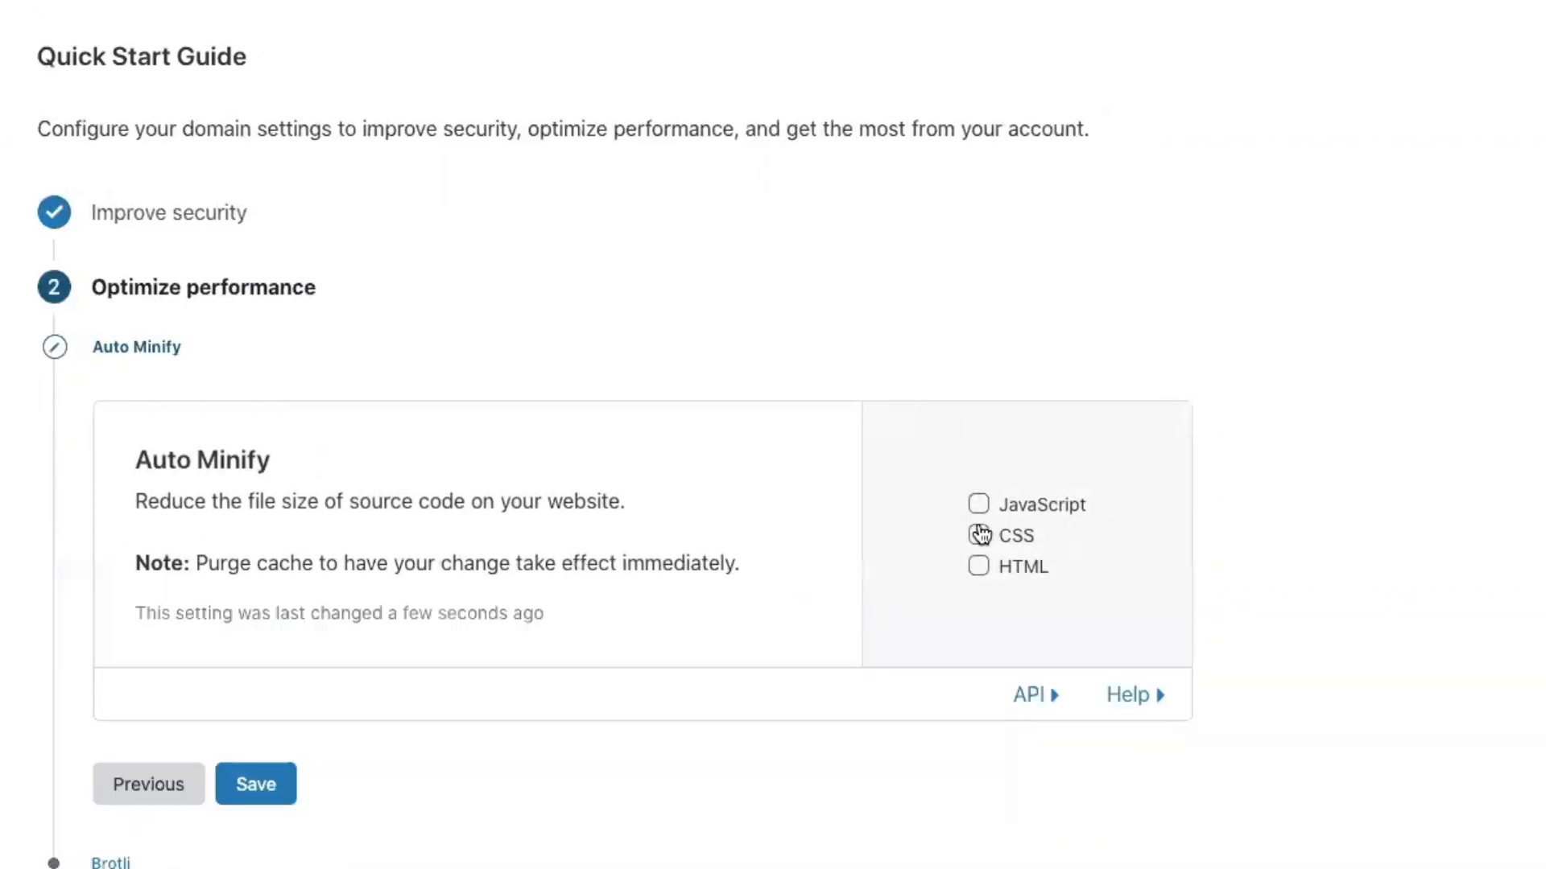
pyautogui.click(979, 508)
pyautogui.click(980, 536)
pyautogui.click(978, 573)
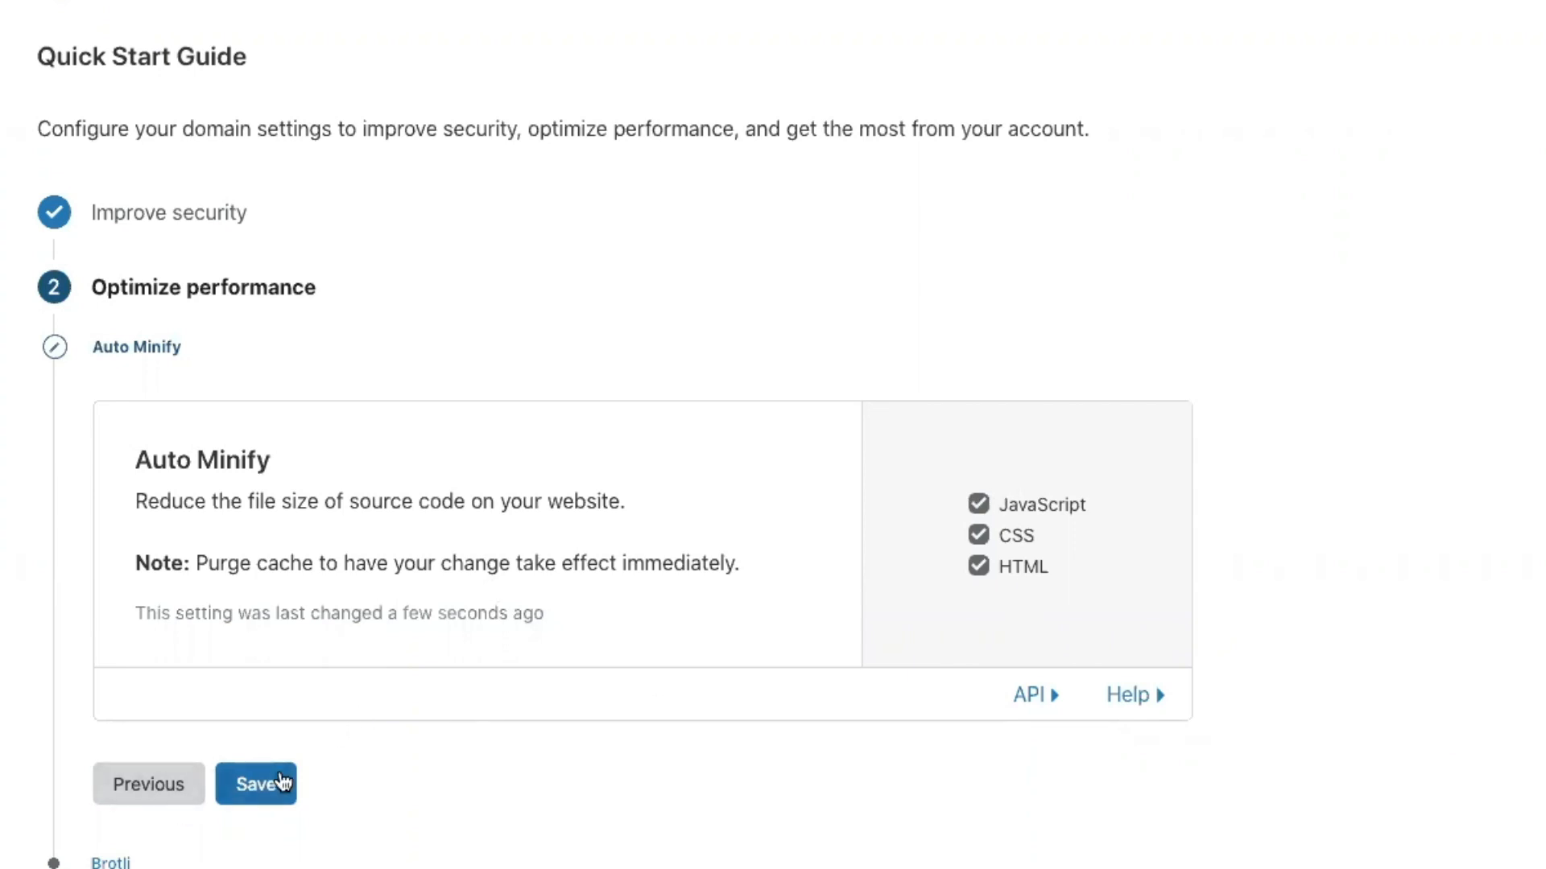
# Step: Google 'minifiy js' in a new tab, open javascript-minifier.com and scroll through its page
pyautogui.press('super+t')
pyautogui.write('minifi')
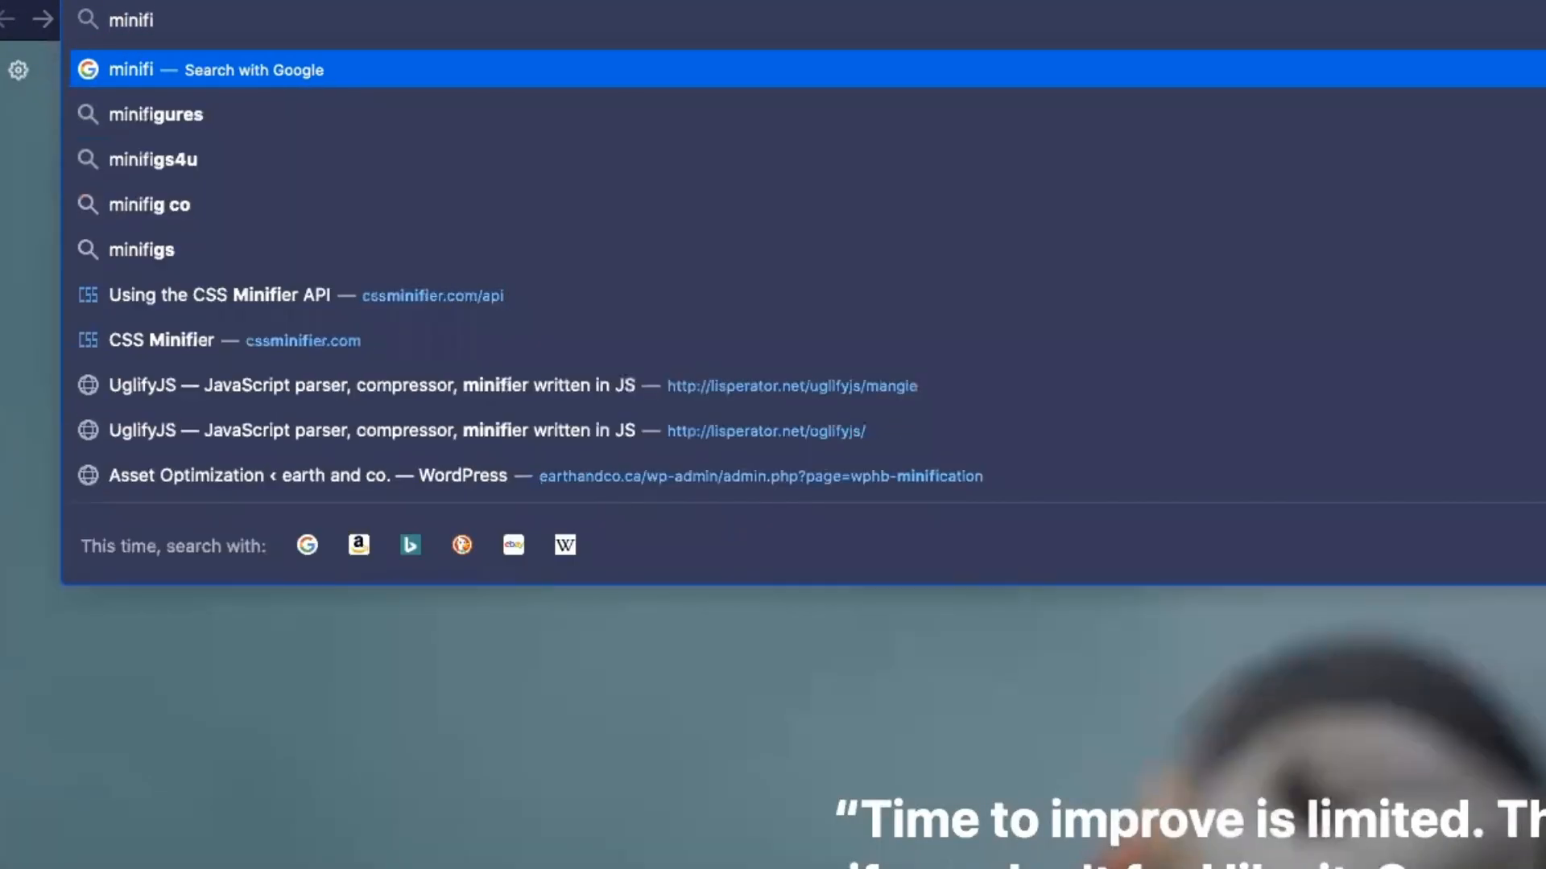
pyautogui.press('BackSpace')
pyautogui.write('y js')
pyautogui.press('Return')
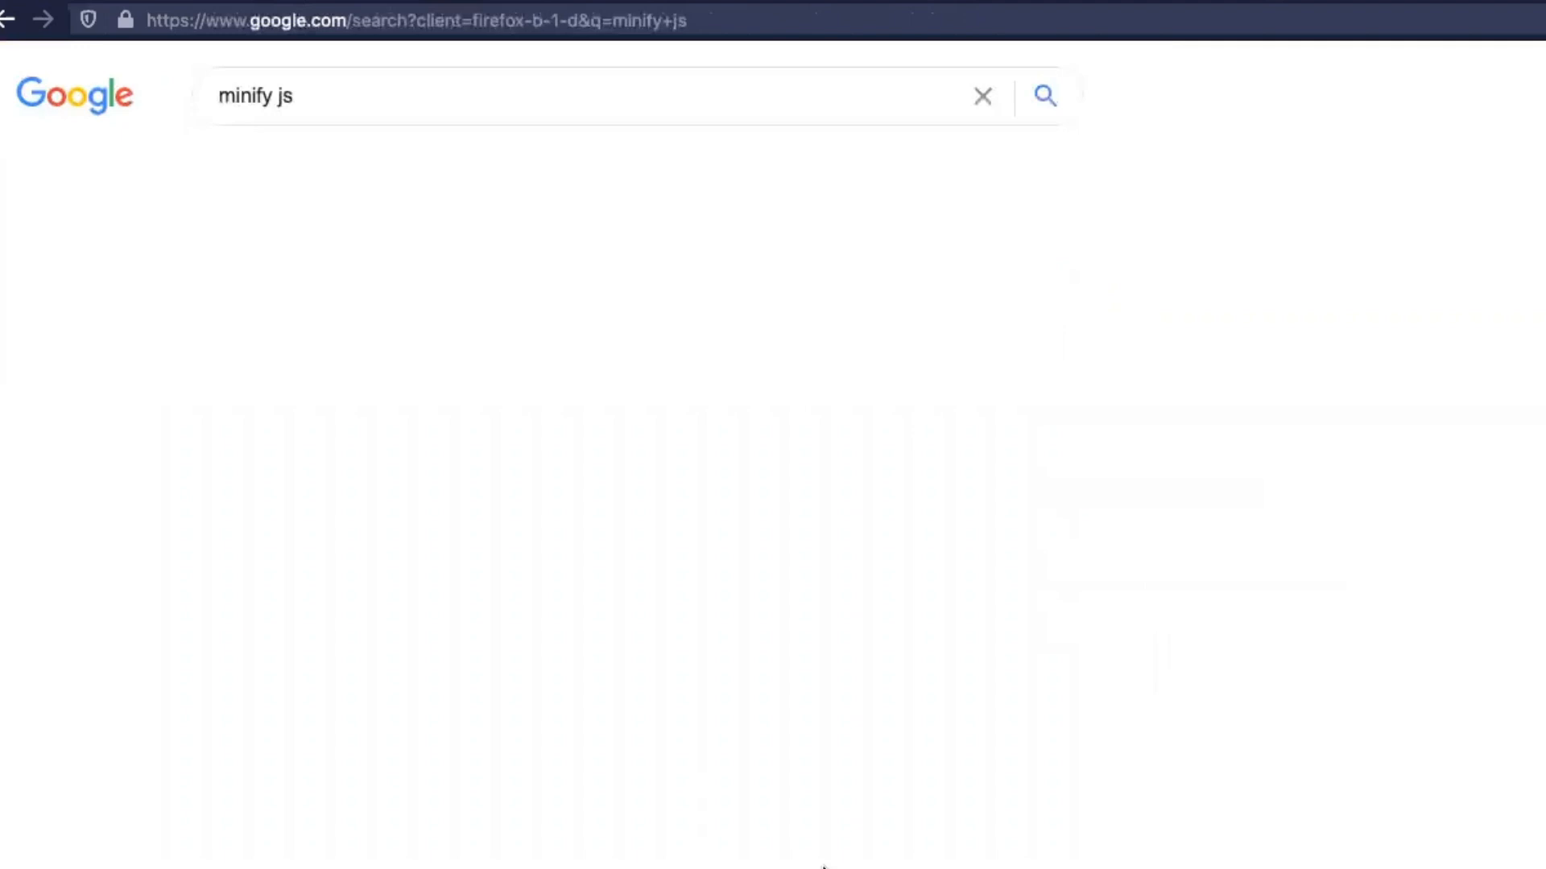
pyautogui.click(284, 322)
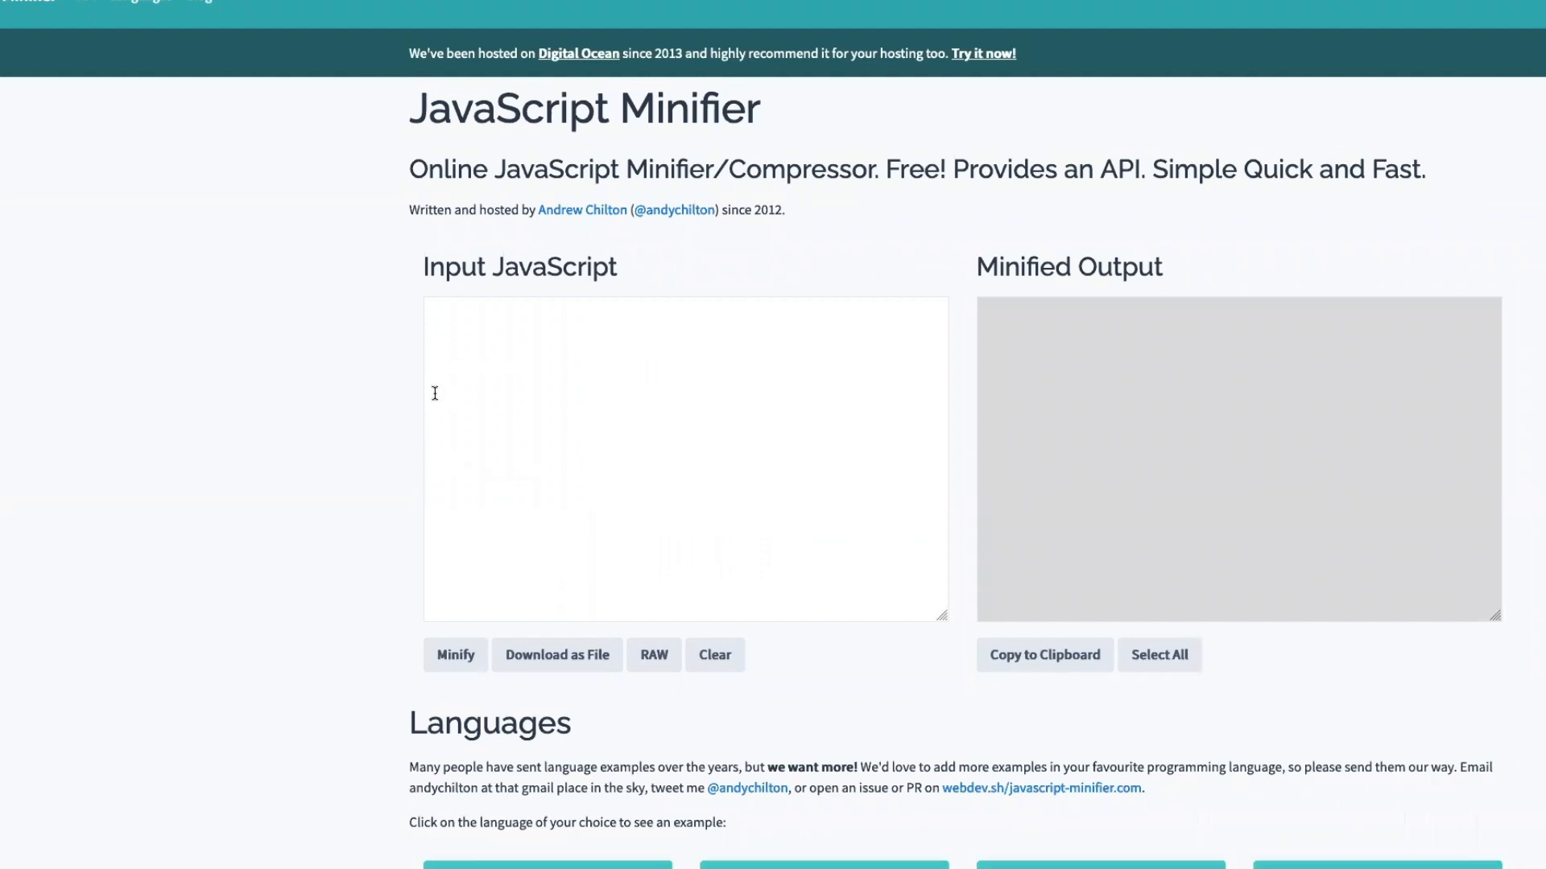
pyautogui.scroll(-5, 431, 399)
pyautogui.scroll(-3, 422, 409)
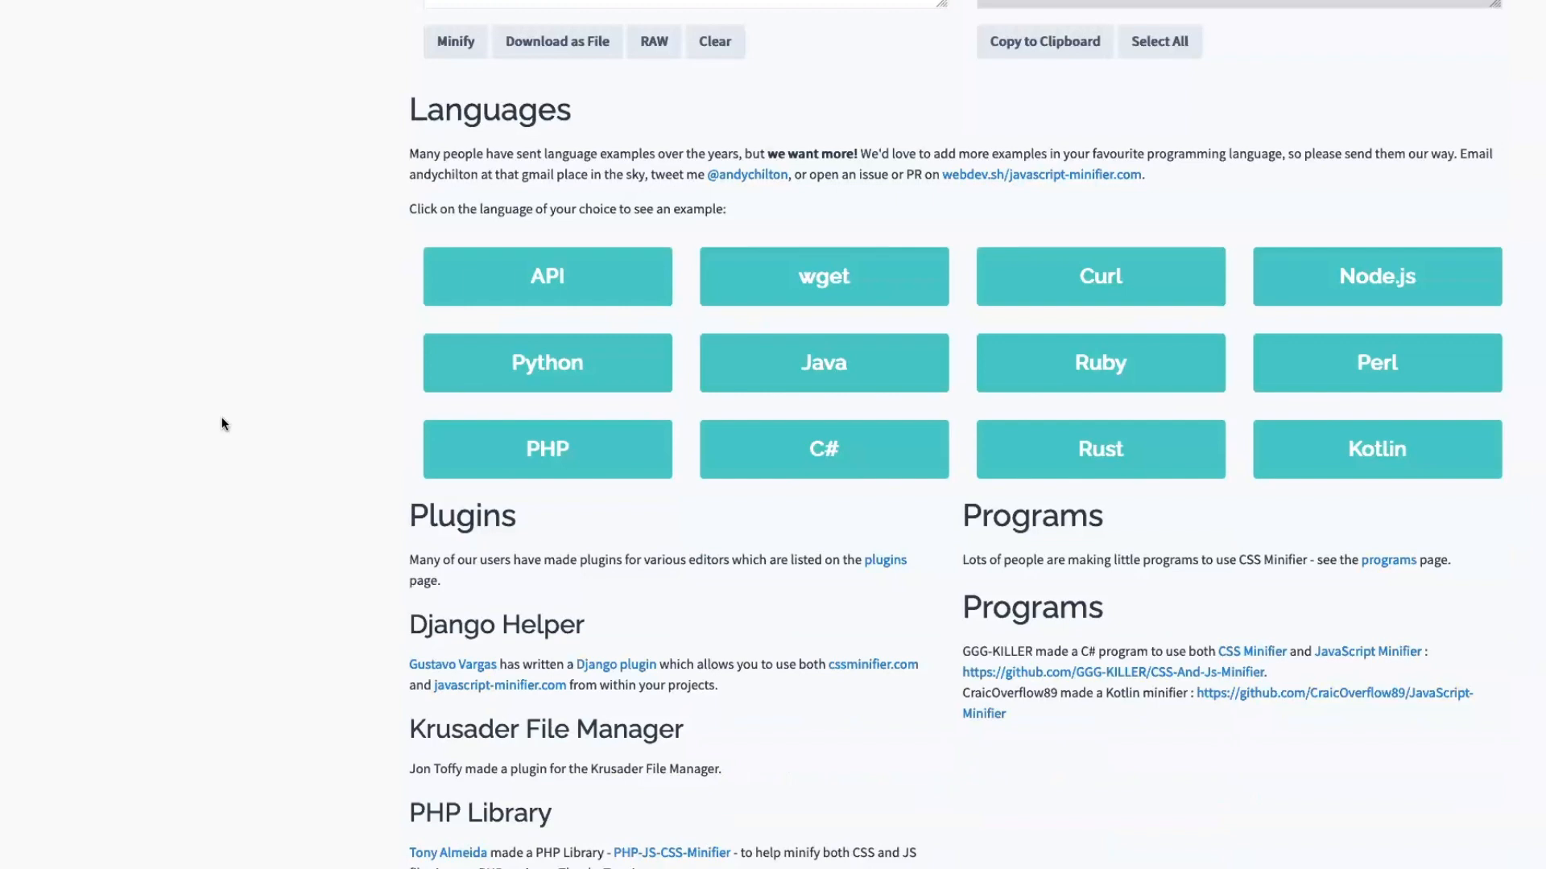
pyautogui.scroll(-1, 220, 417)
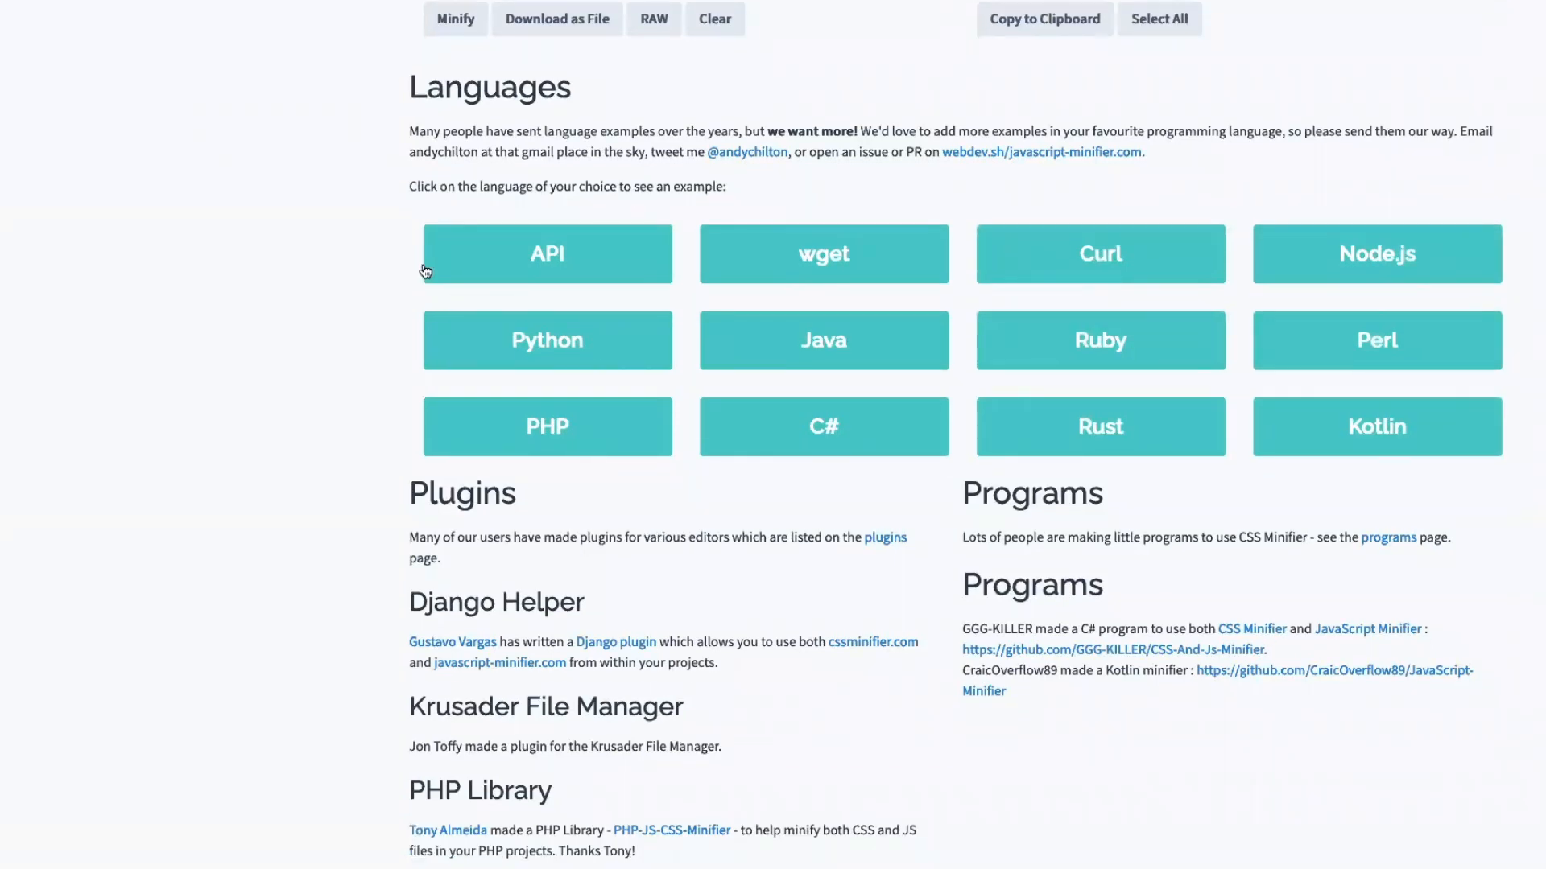
pyautogui.scroll(8, 426, 265)
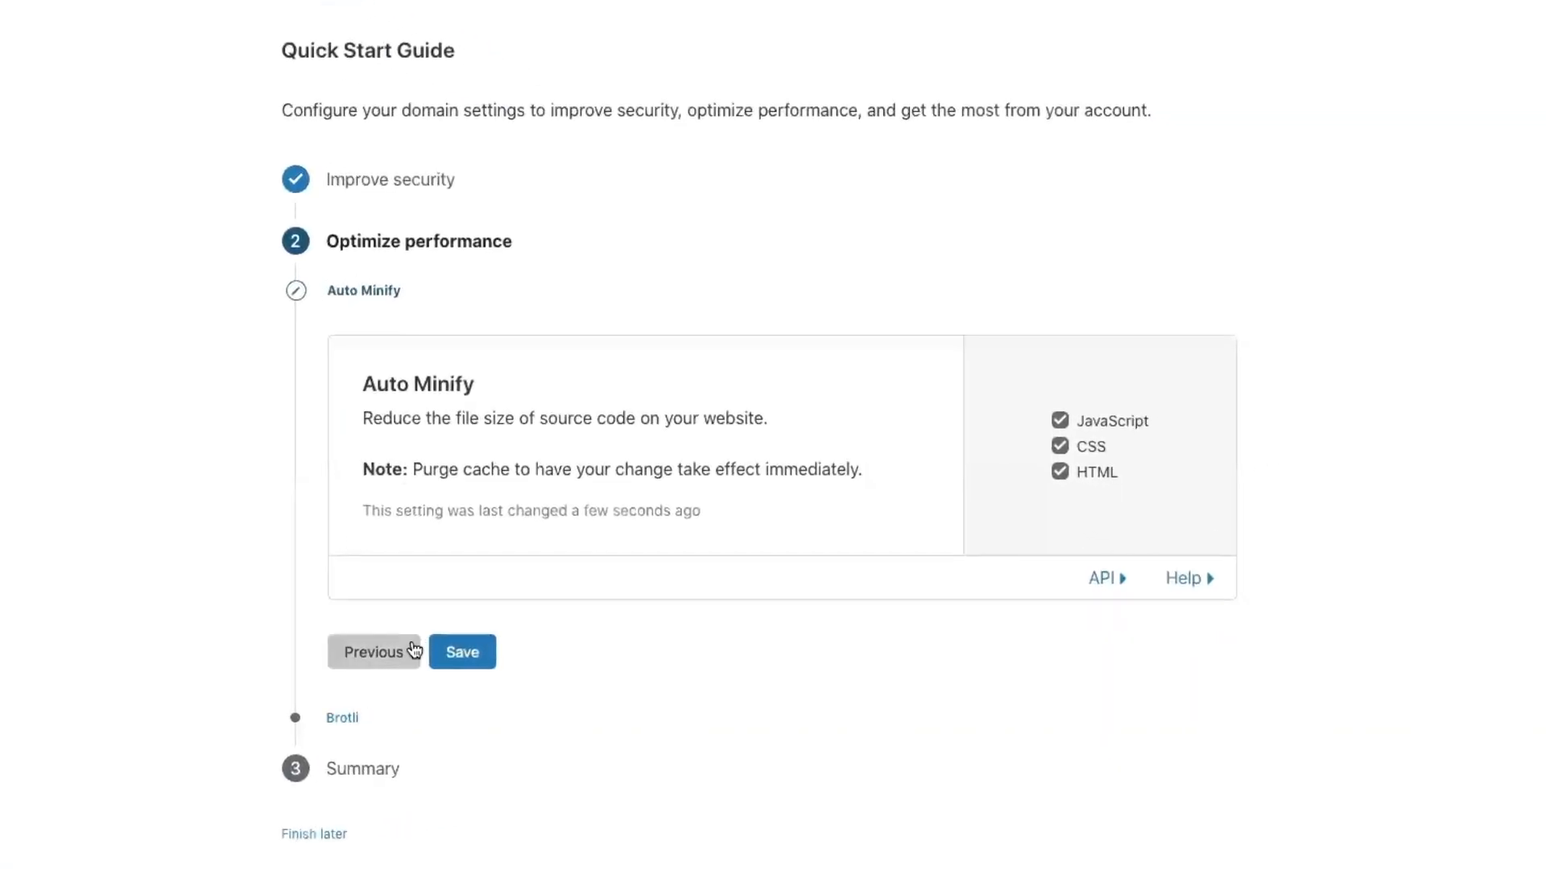
# Step: Save the Auto Minify setting, leave Brotli On and save to reach the Quick Start summary
pyautogui.click(409, 656)
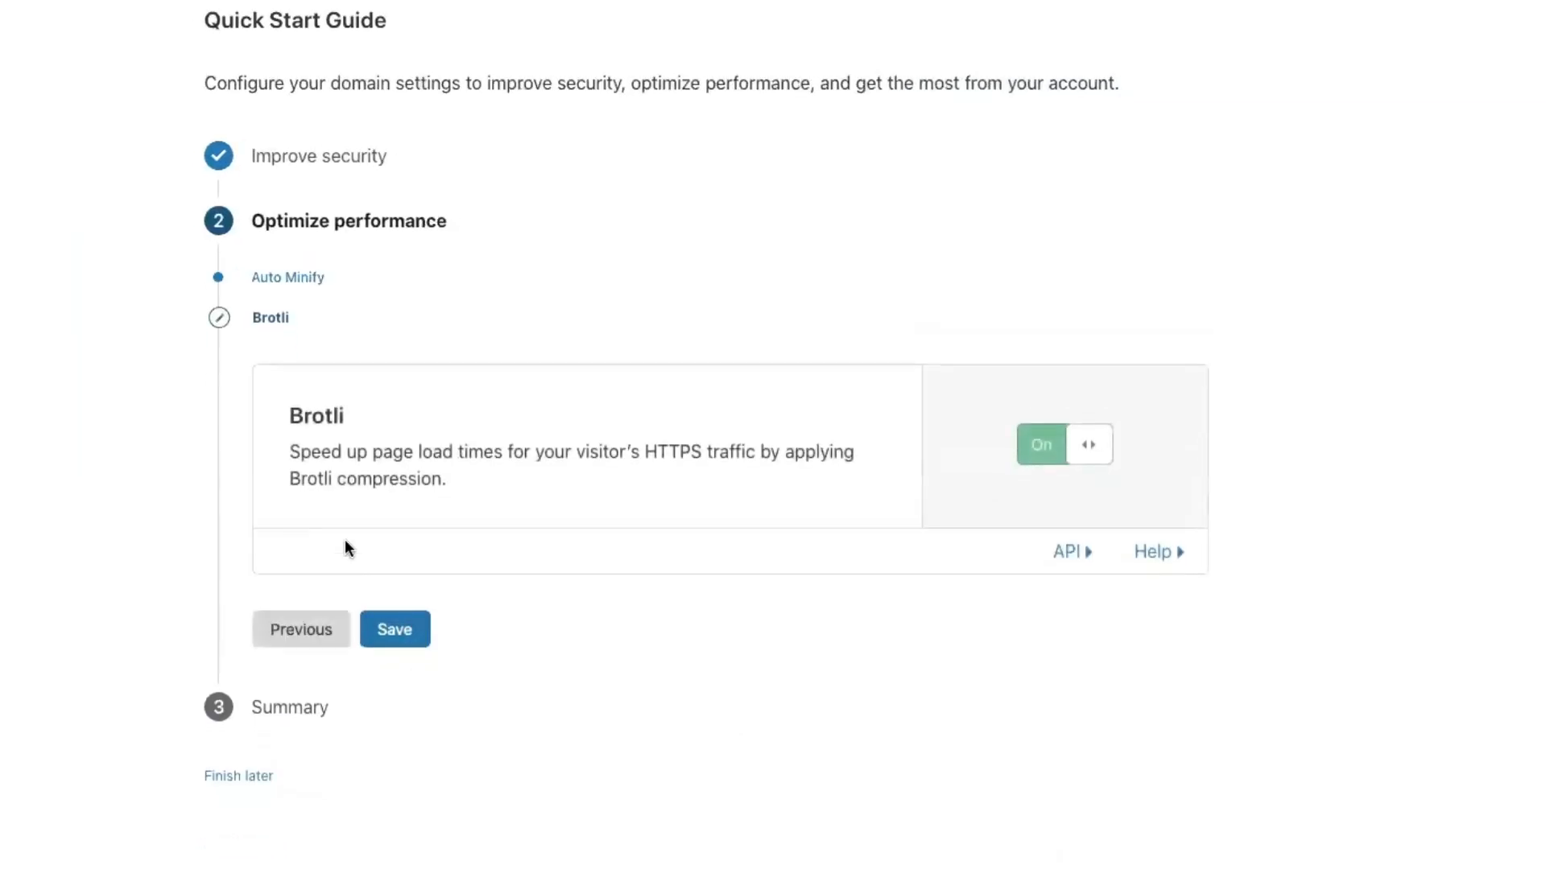
pyautogui.moveTo(286, 409); pyautogui.dragTo(500, 475)
pyautogui.click(501, 475)
pyautogui.click(414, 624)
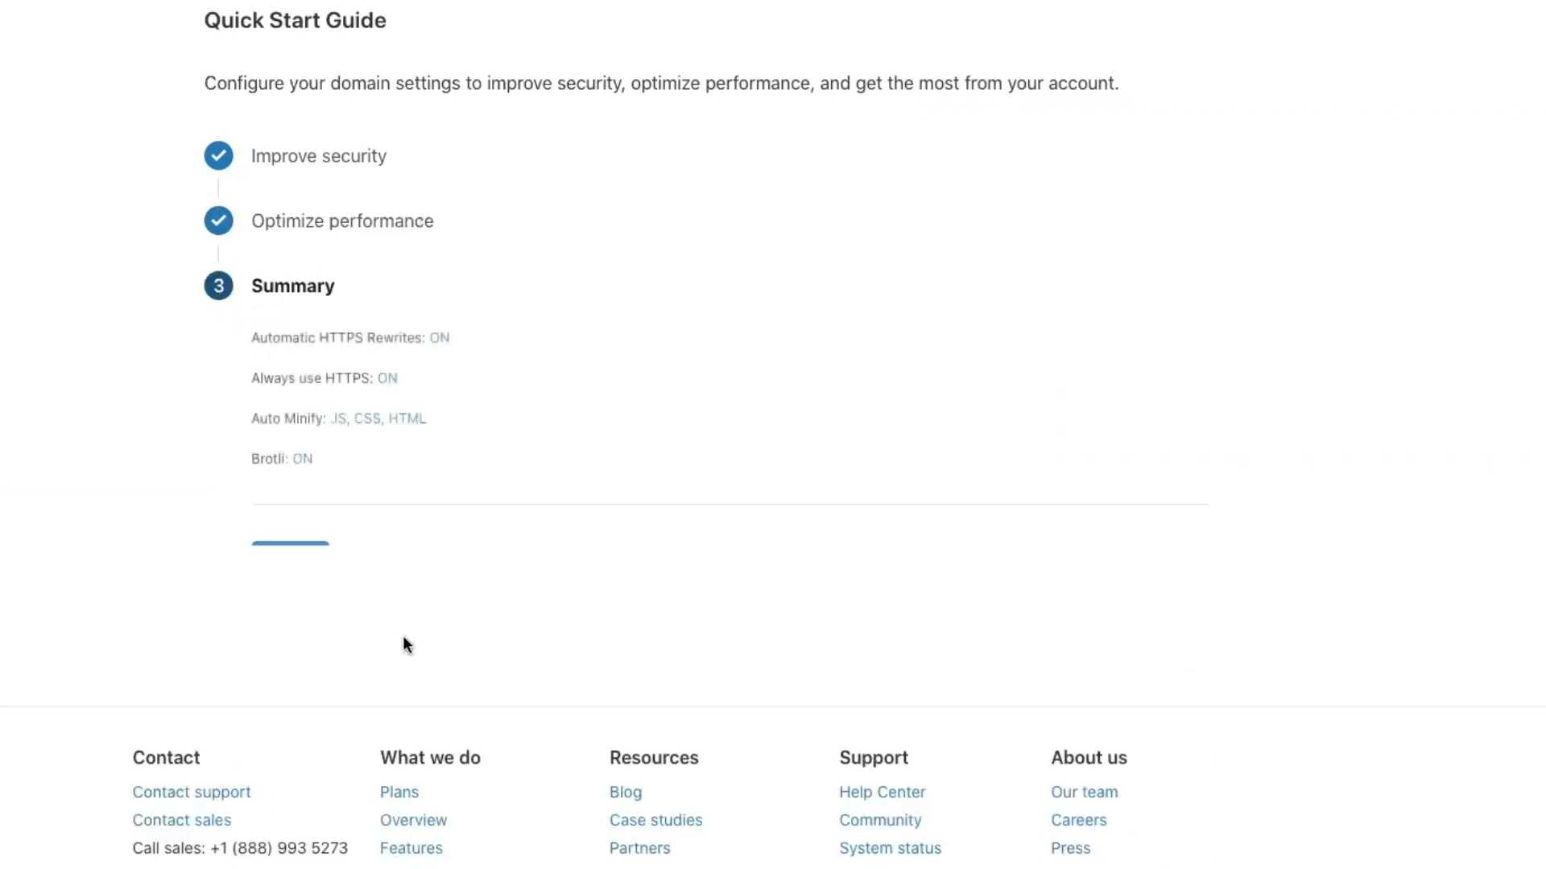
# Step: Finish the Quick Start Guide, review the nameserver overview, and open grc339.com's traffic analytics
pyautogui.click(311, 568)
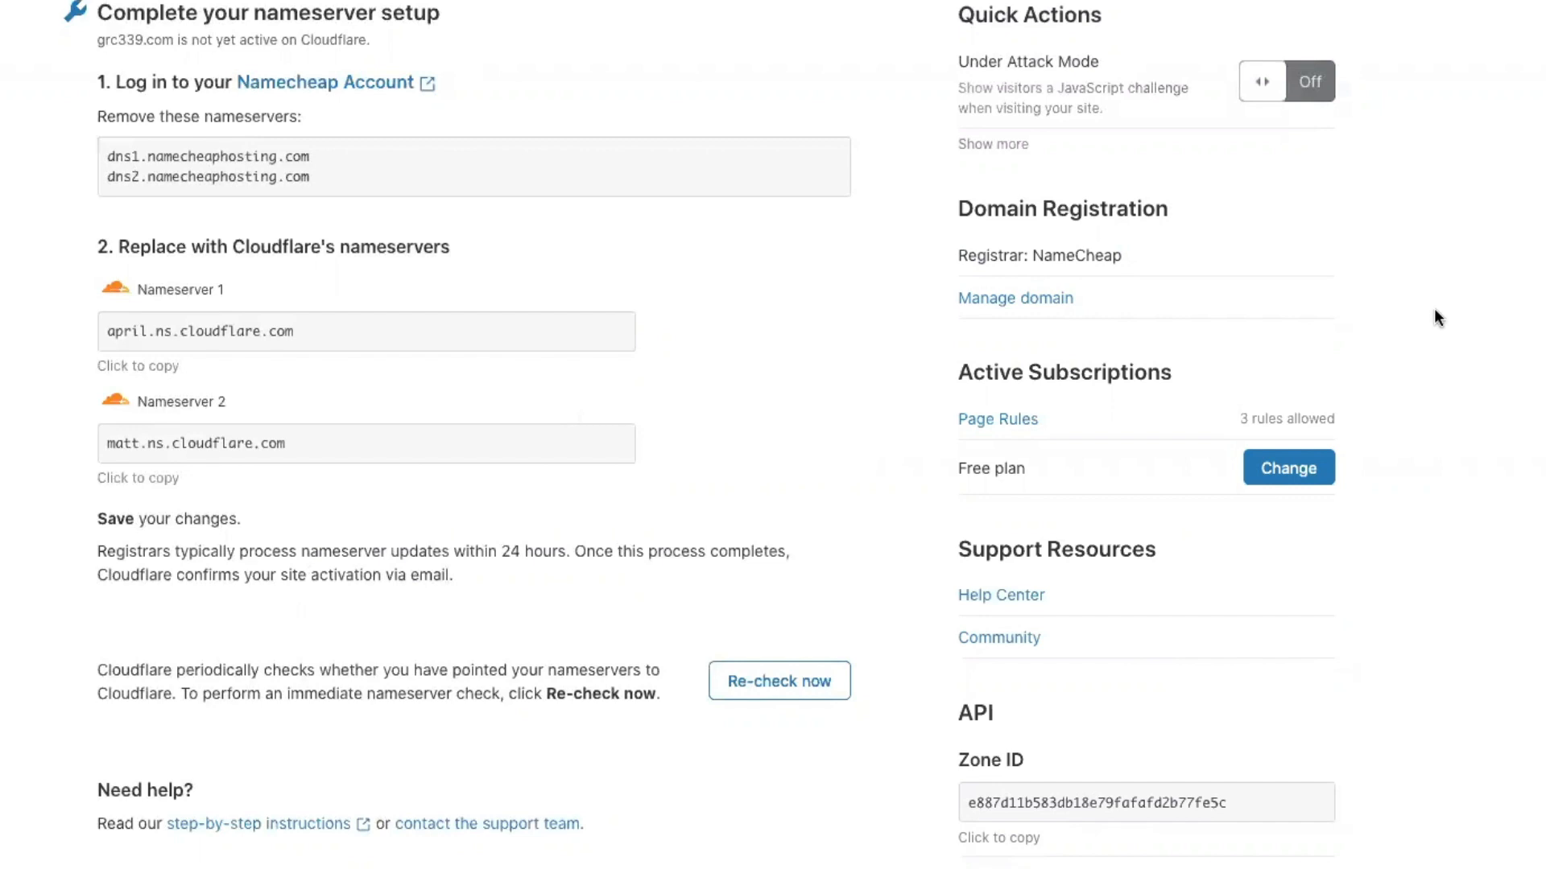
pyautogui.moveTo(948, 58); pyautogui.dragTo(1236, 279)
pyautogui.click(1243, 277)
pyautogui.scroll(2, 773, 434)
pyautogui.click(237, 26)
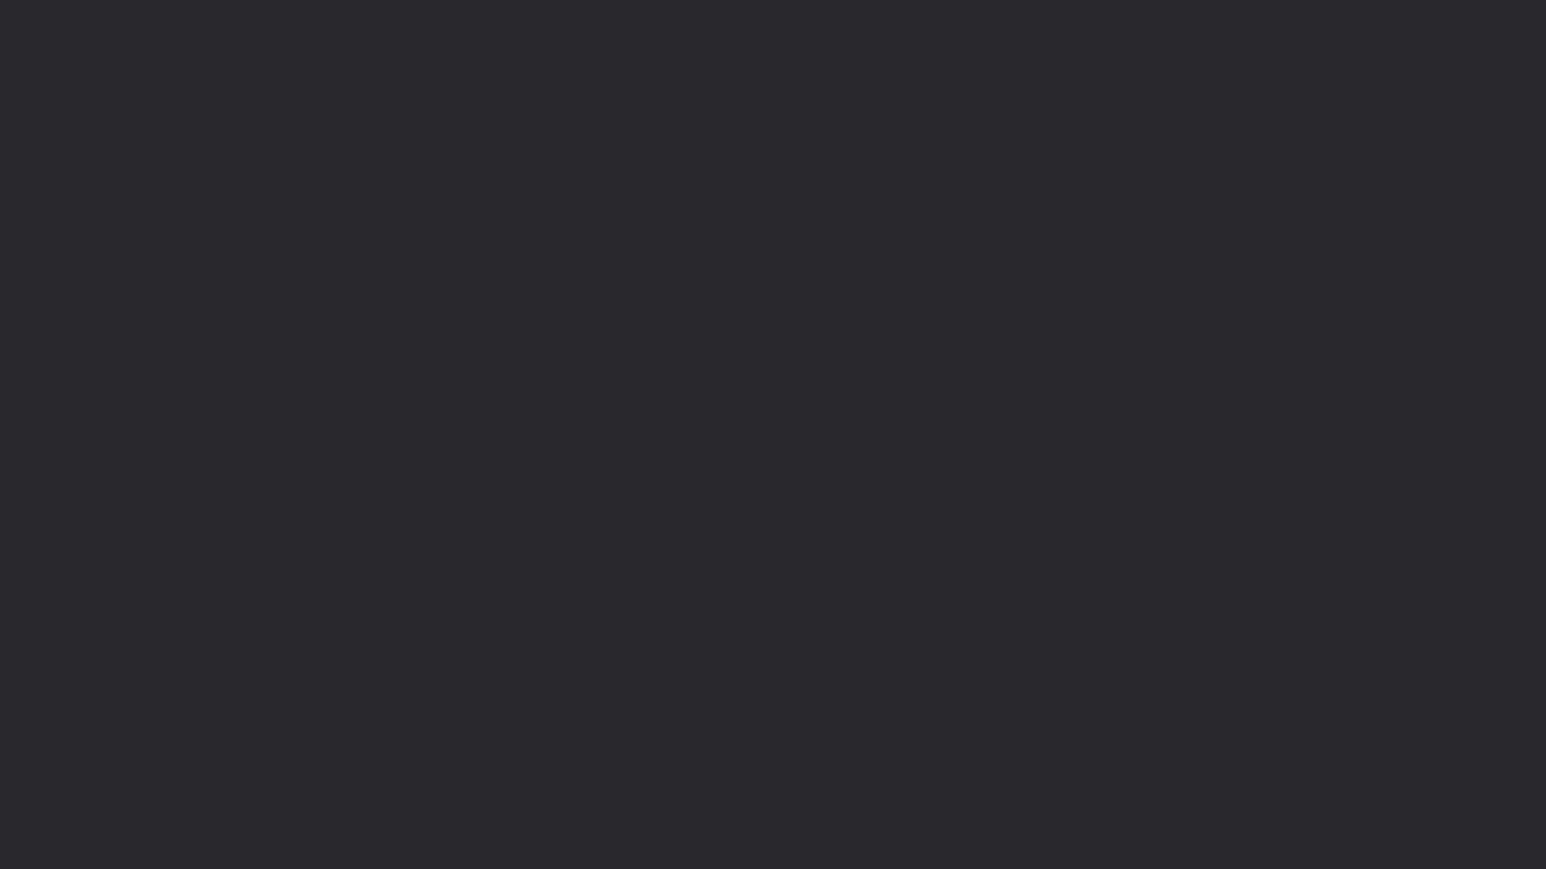
# Step: Load grc339.com in Firefox and confirm the Hello World page is served over https
pyautogui.write('rc')
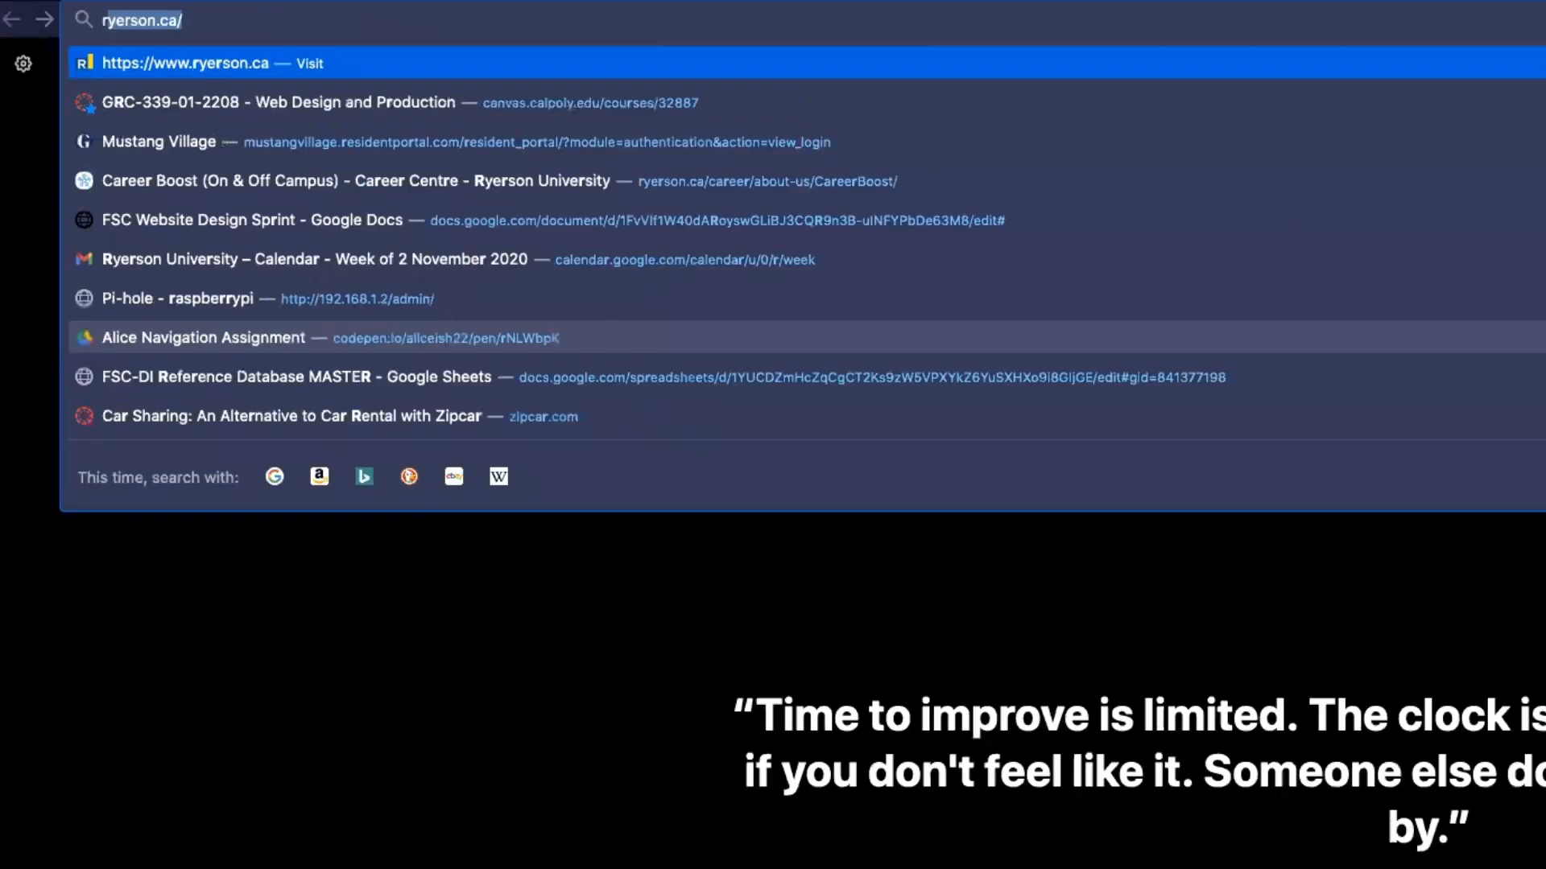
pyautogui.press('BackSpace')
pyautogui.press('BackSpace')
pyautogui.write('grc')
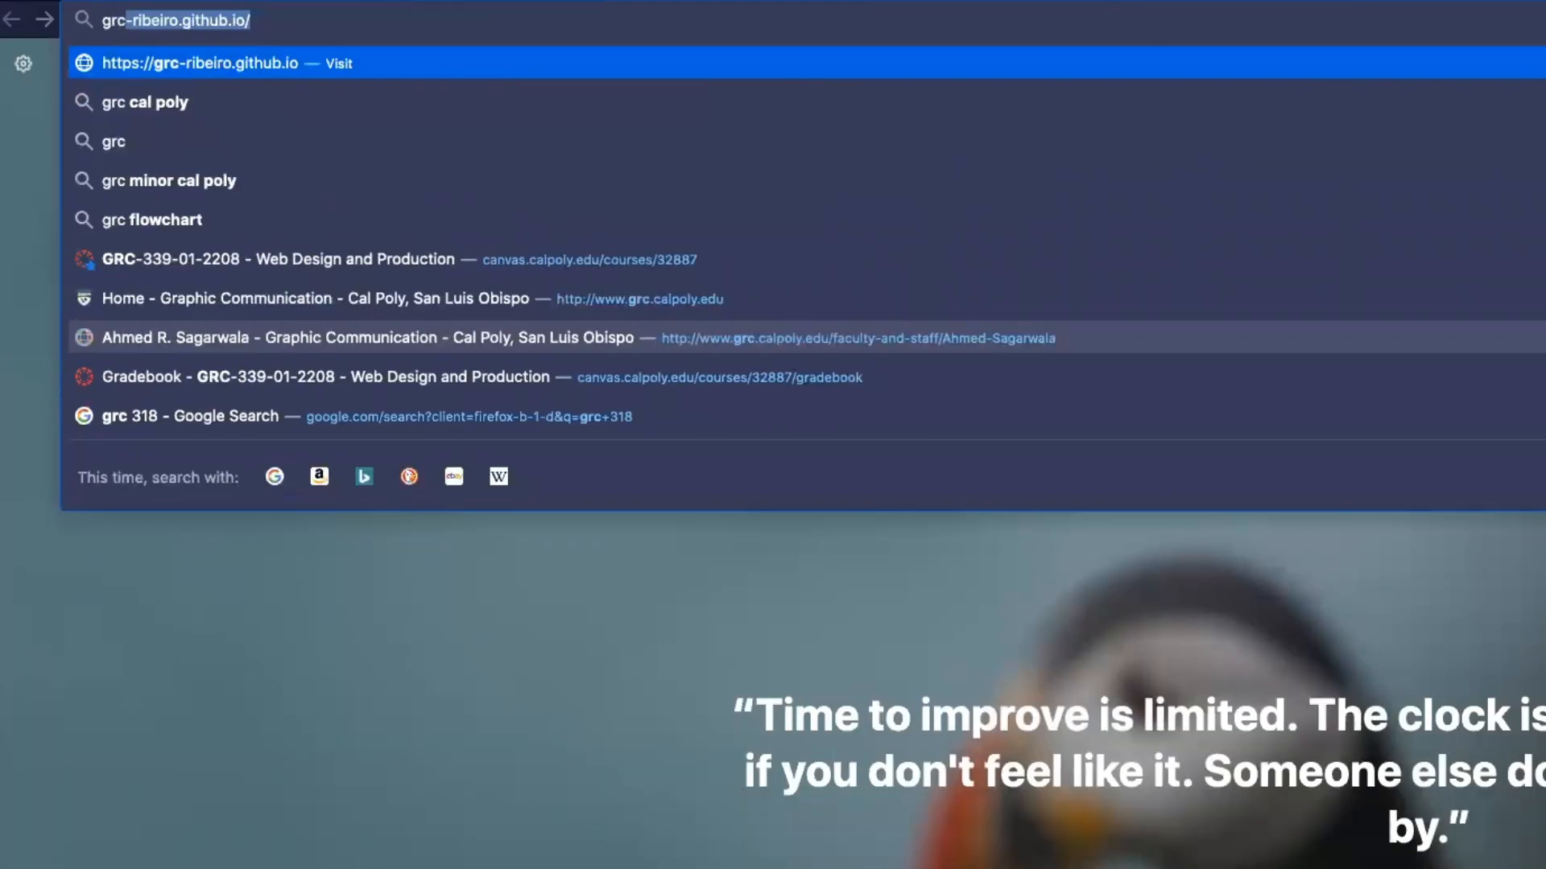
pyautogui.write('339.com')
pyautogui.press('Return')
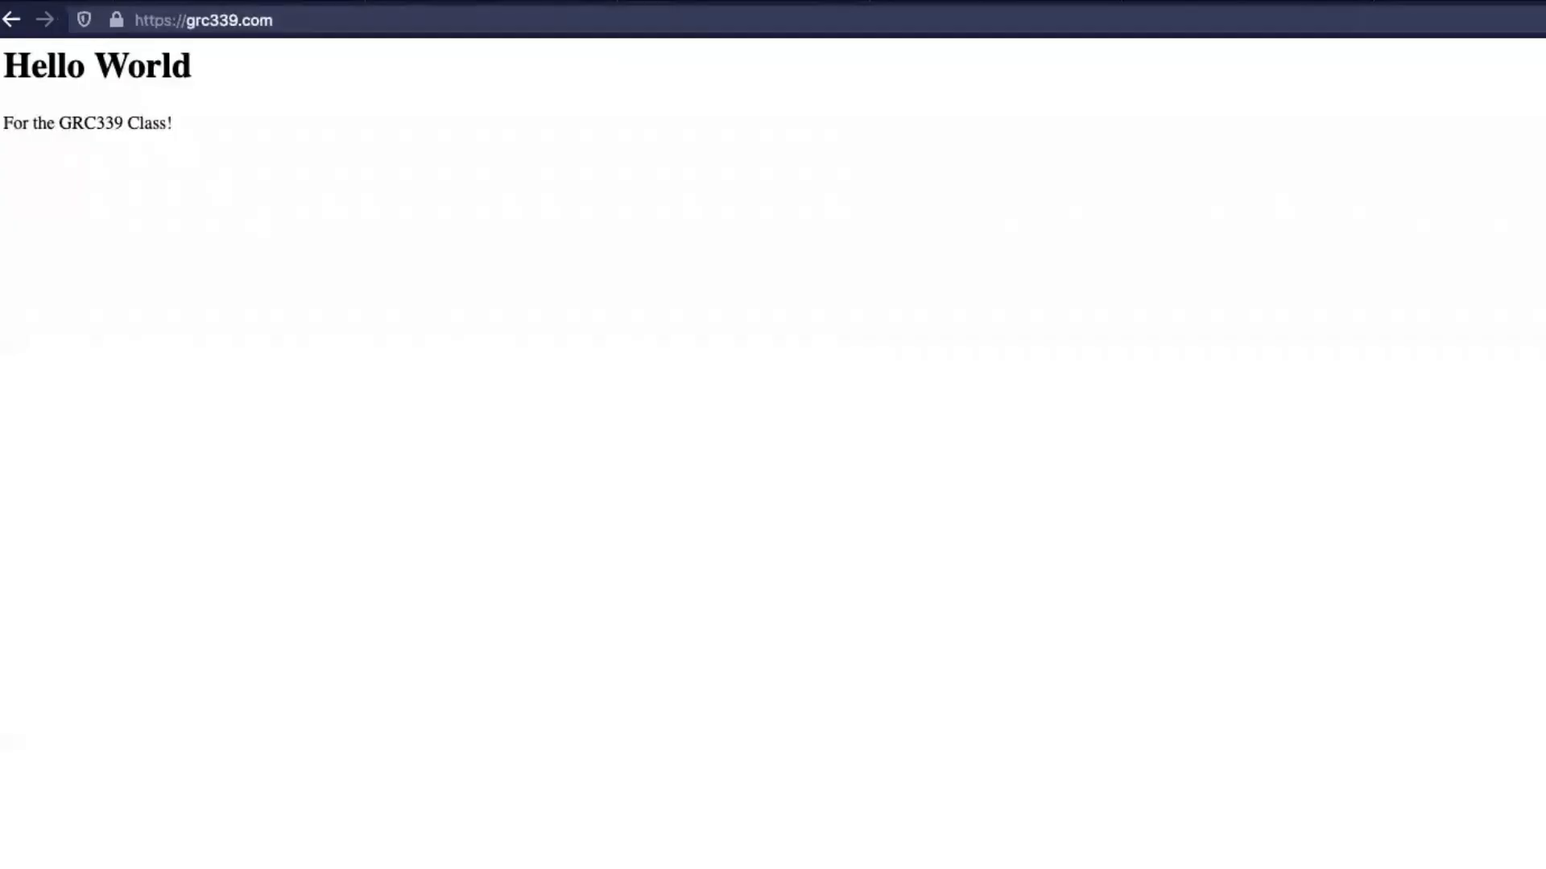
pyautogui.click(281, 17)
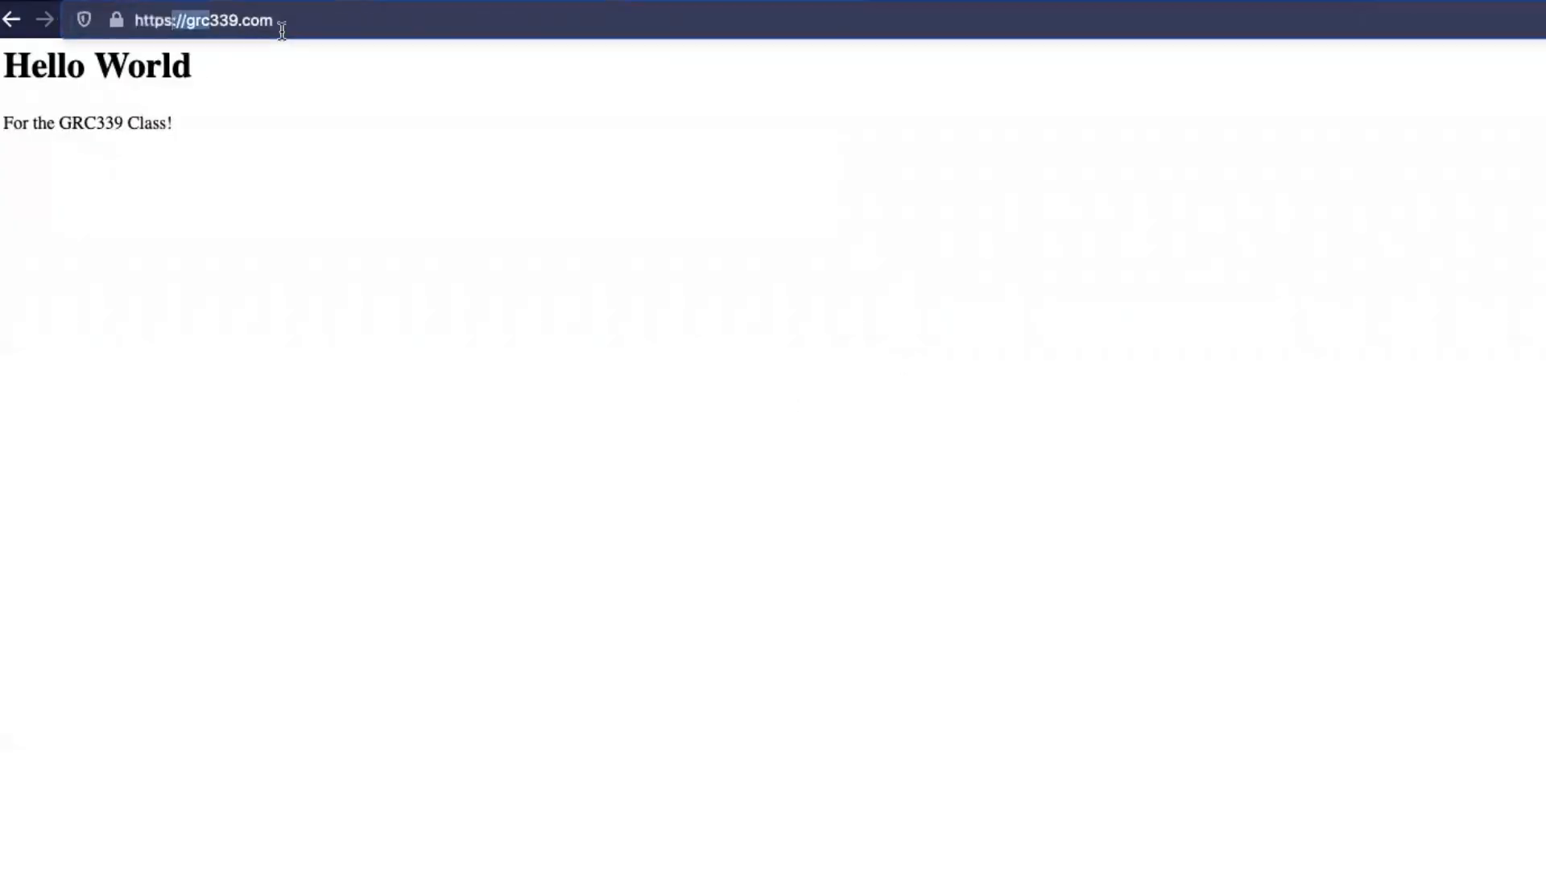
pyautogui.click(492, 604)
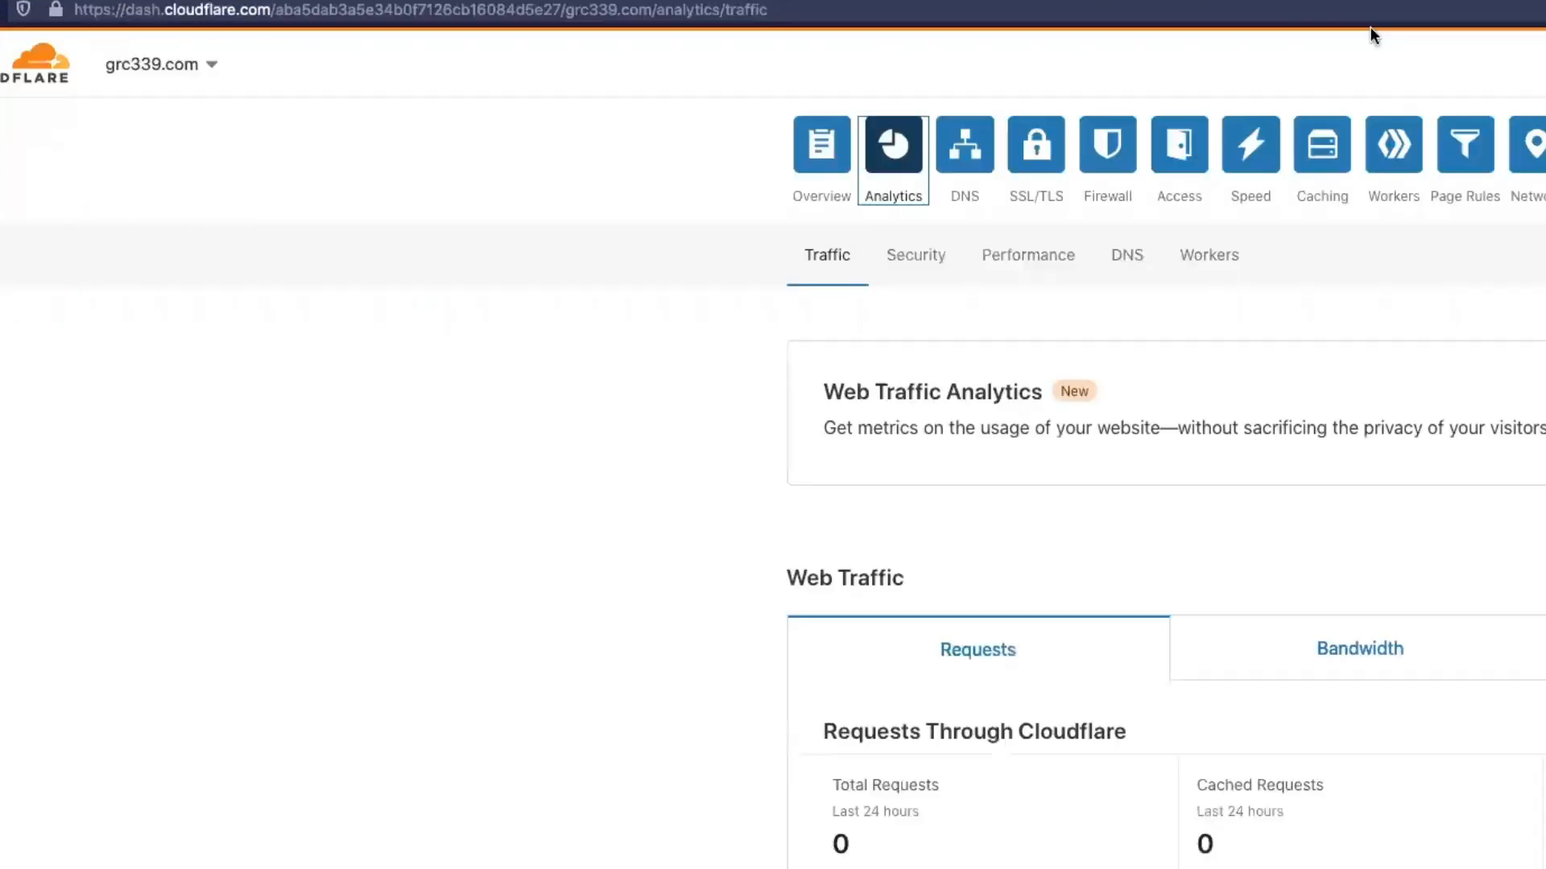
pyautogui.moveTo(238, 745); pyautogui.dragTo(1061, 765)
pyautogui.click(1050, 759)
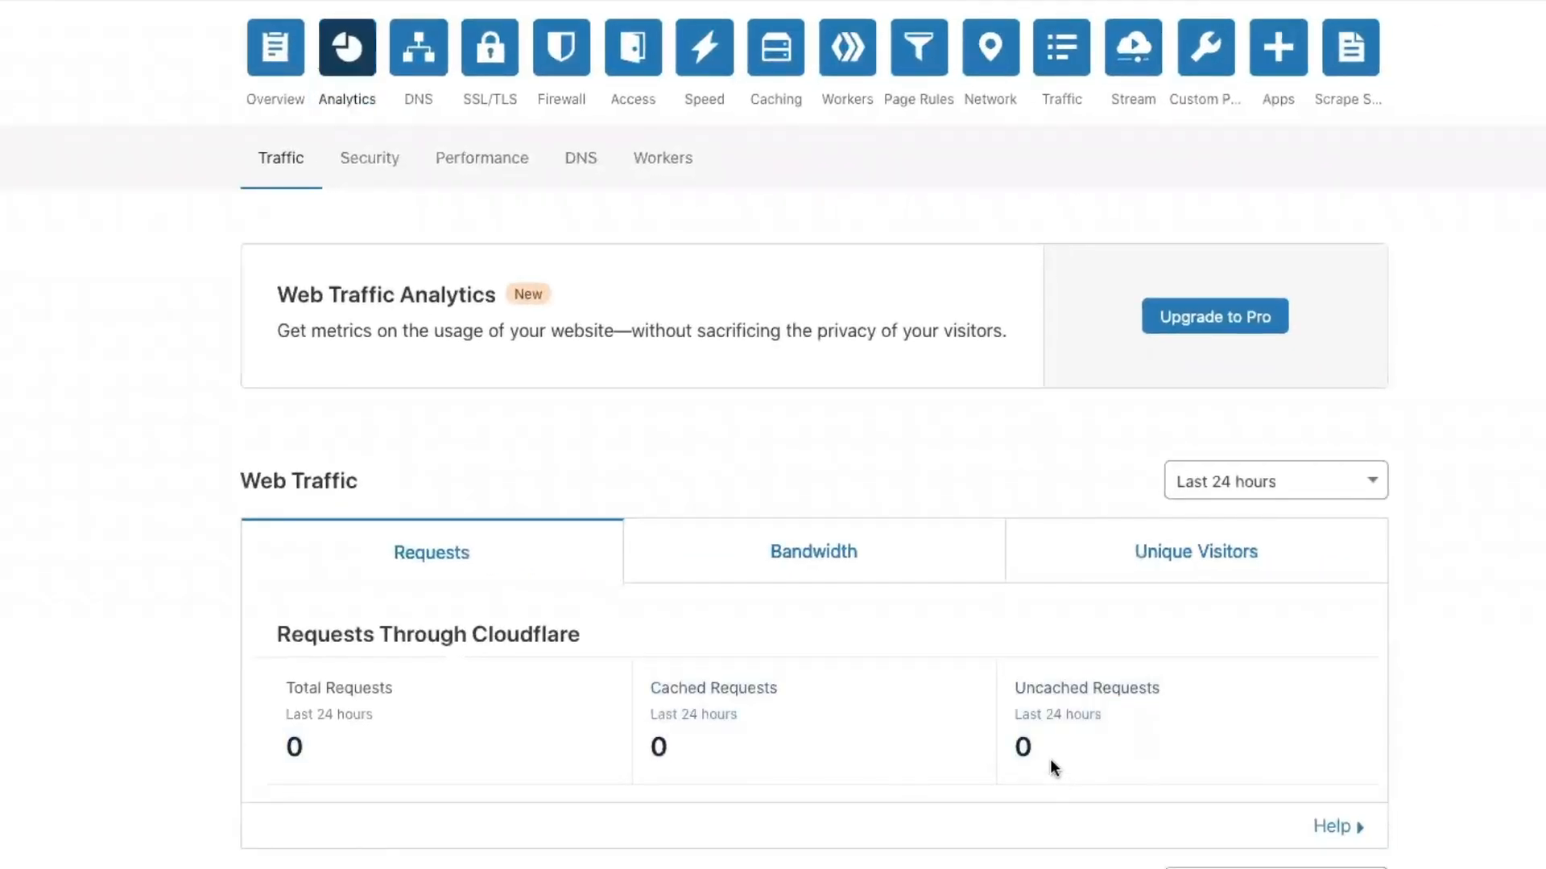
pyautogui.click(1163, 556)
pyautogui.click(445, 563)
pyautogui.scroll(-1, 414, 694)
pyautogui.moveTo(414, 689); pyautogui.dragTo(1141, 765)
pyautogui.click(1144, 766)
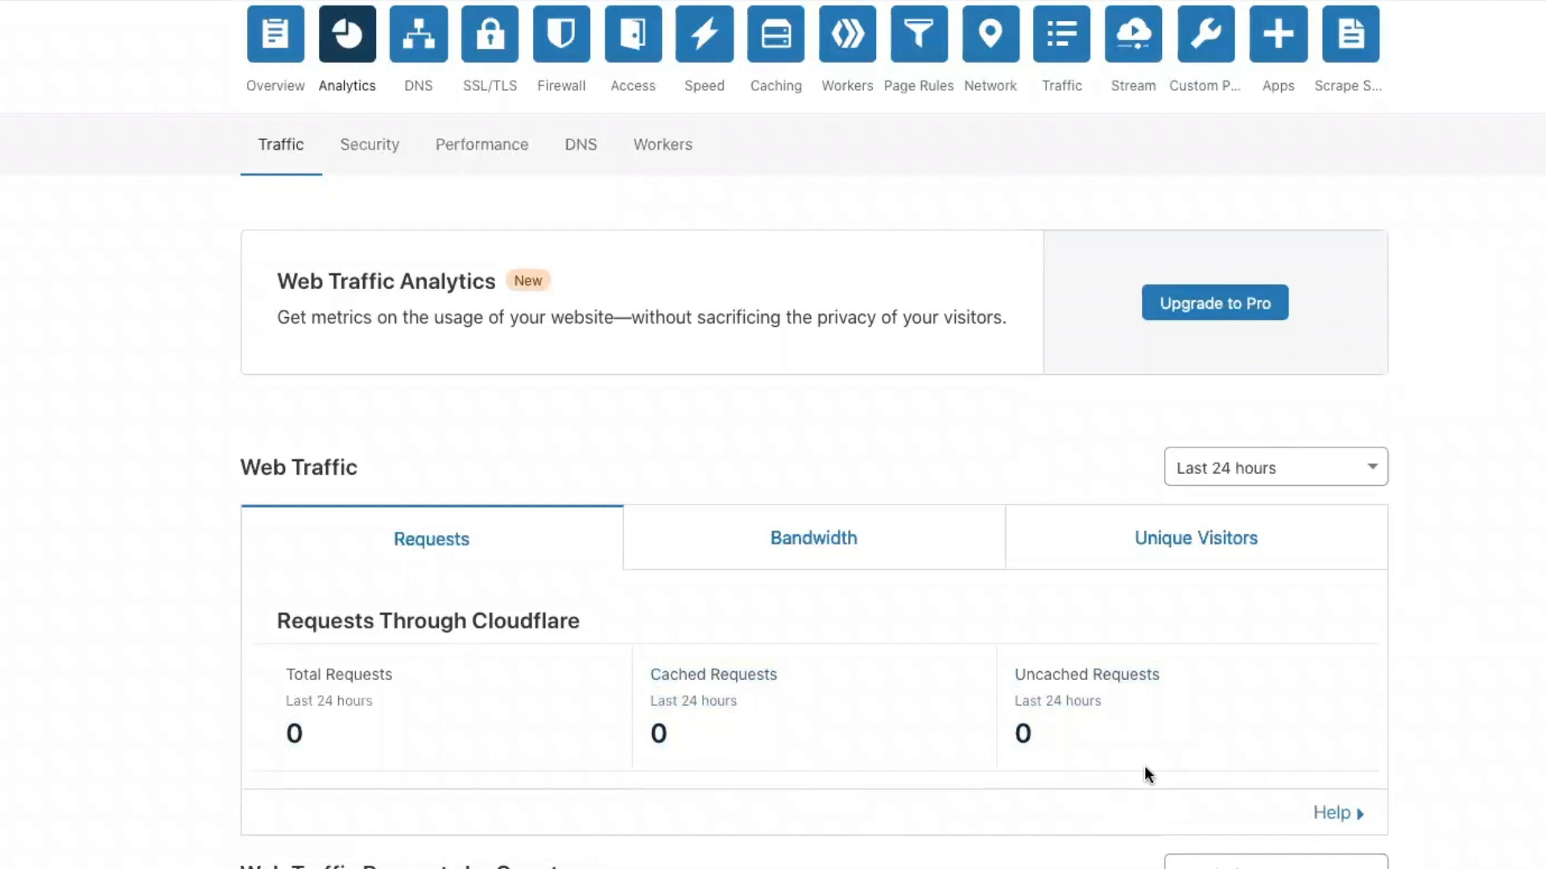
pyautogui.scroll(-5, 759, 817)
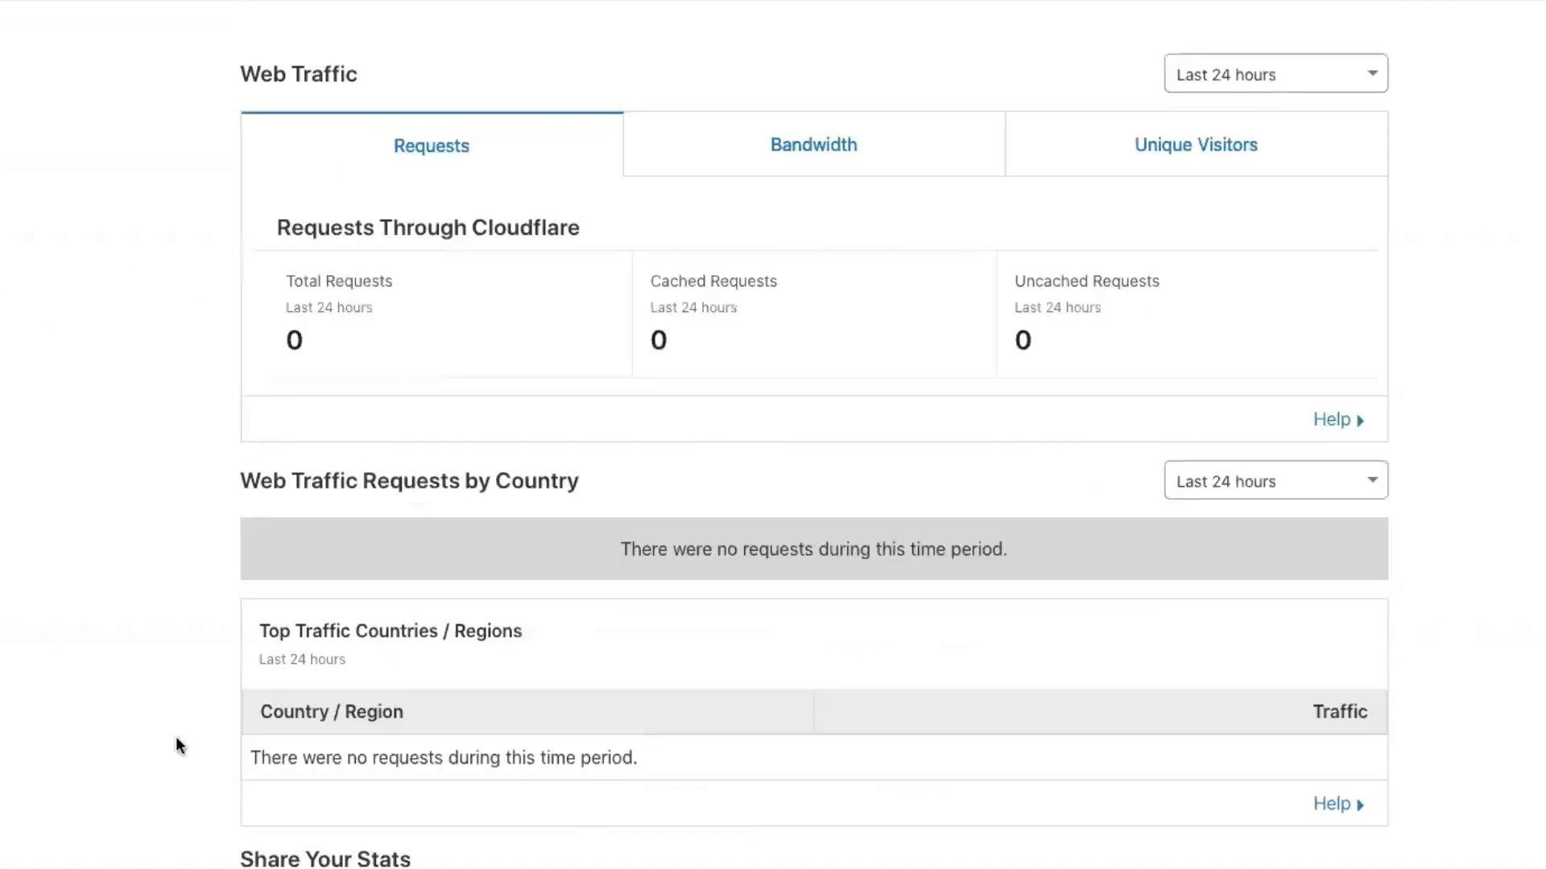
pyautogui.press('super+t')
# Step: Go to whatsmydns.net and zoom the page in for easier reading
pyautogui.write('whatsmydns.net/')
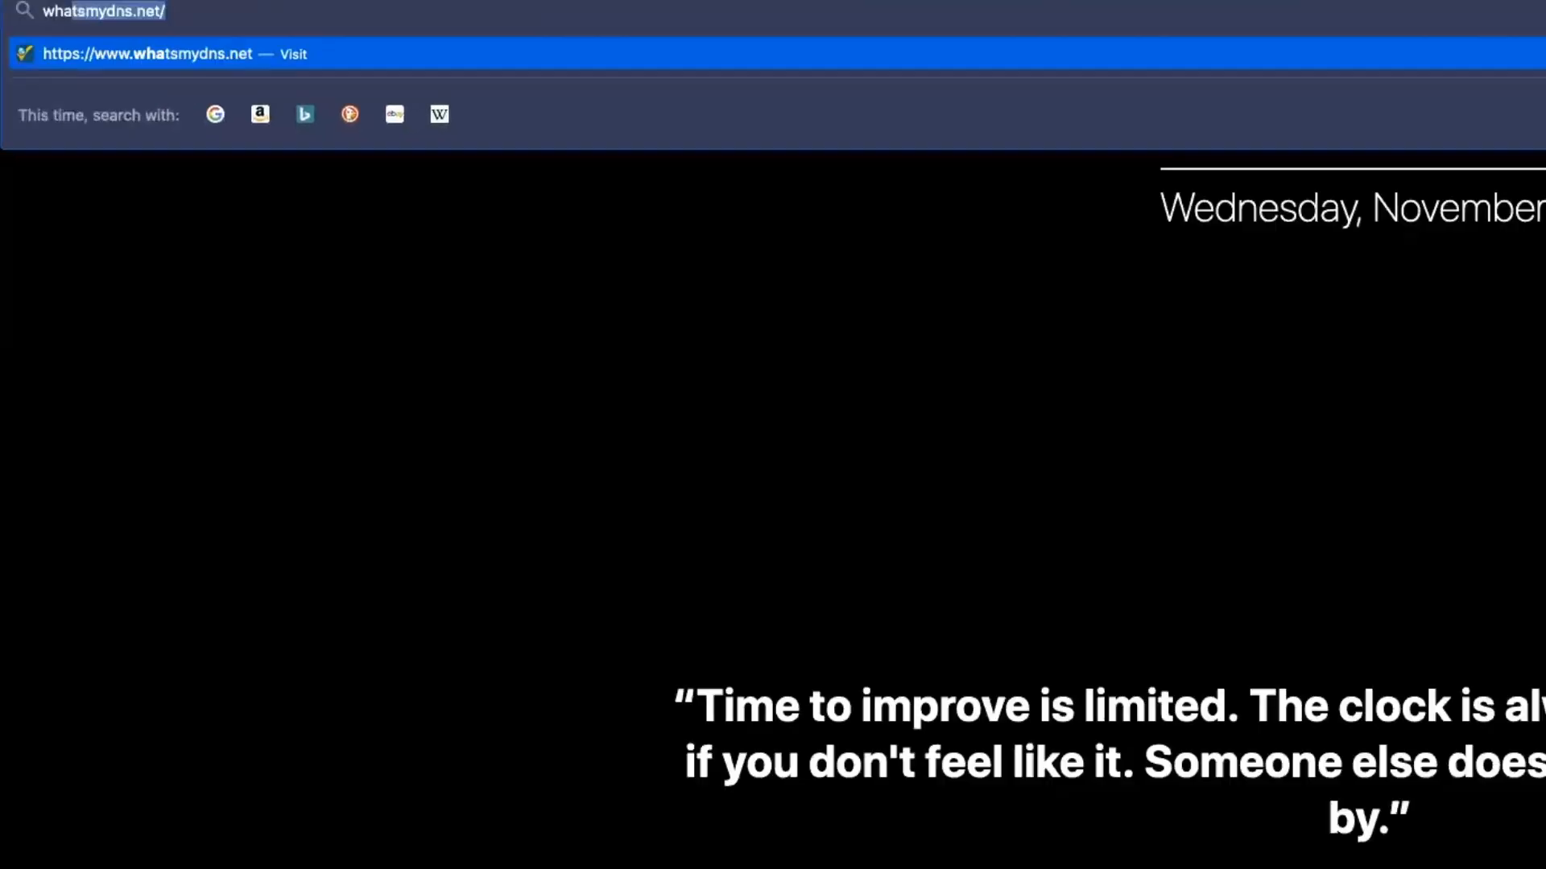
pyautogui.press('Return')
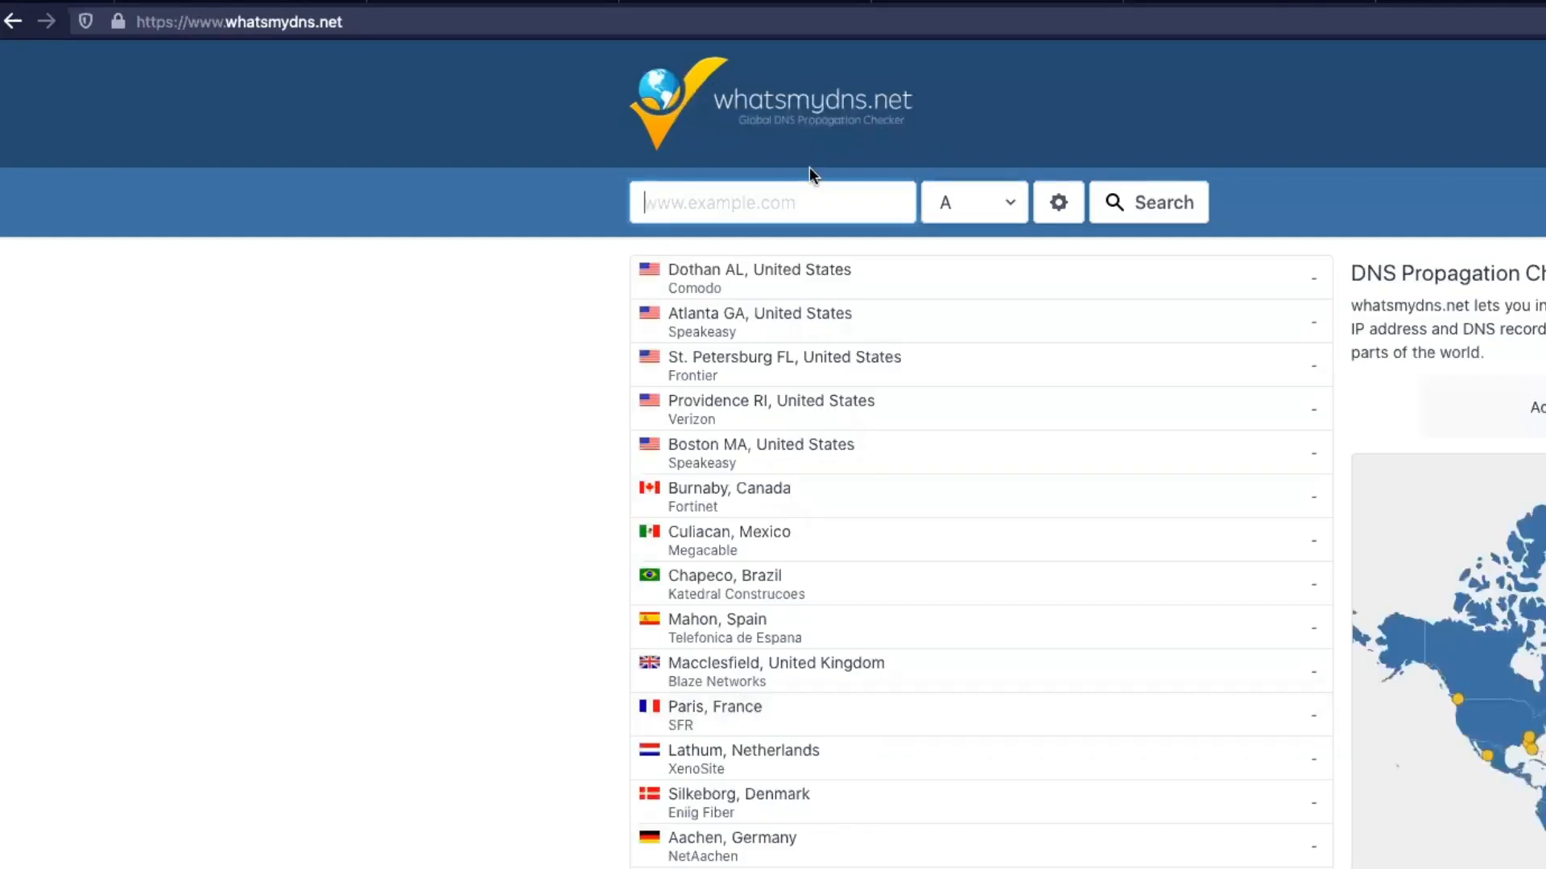
pyautogui.press('super+equal')
pyautogui.press('super+equal')
pyautogui.press('super+equal')
# Step: Run an NS record check for grc339.com and review the april and matt nameserver results
pyautogui.write('gr')
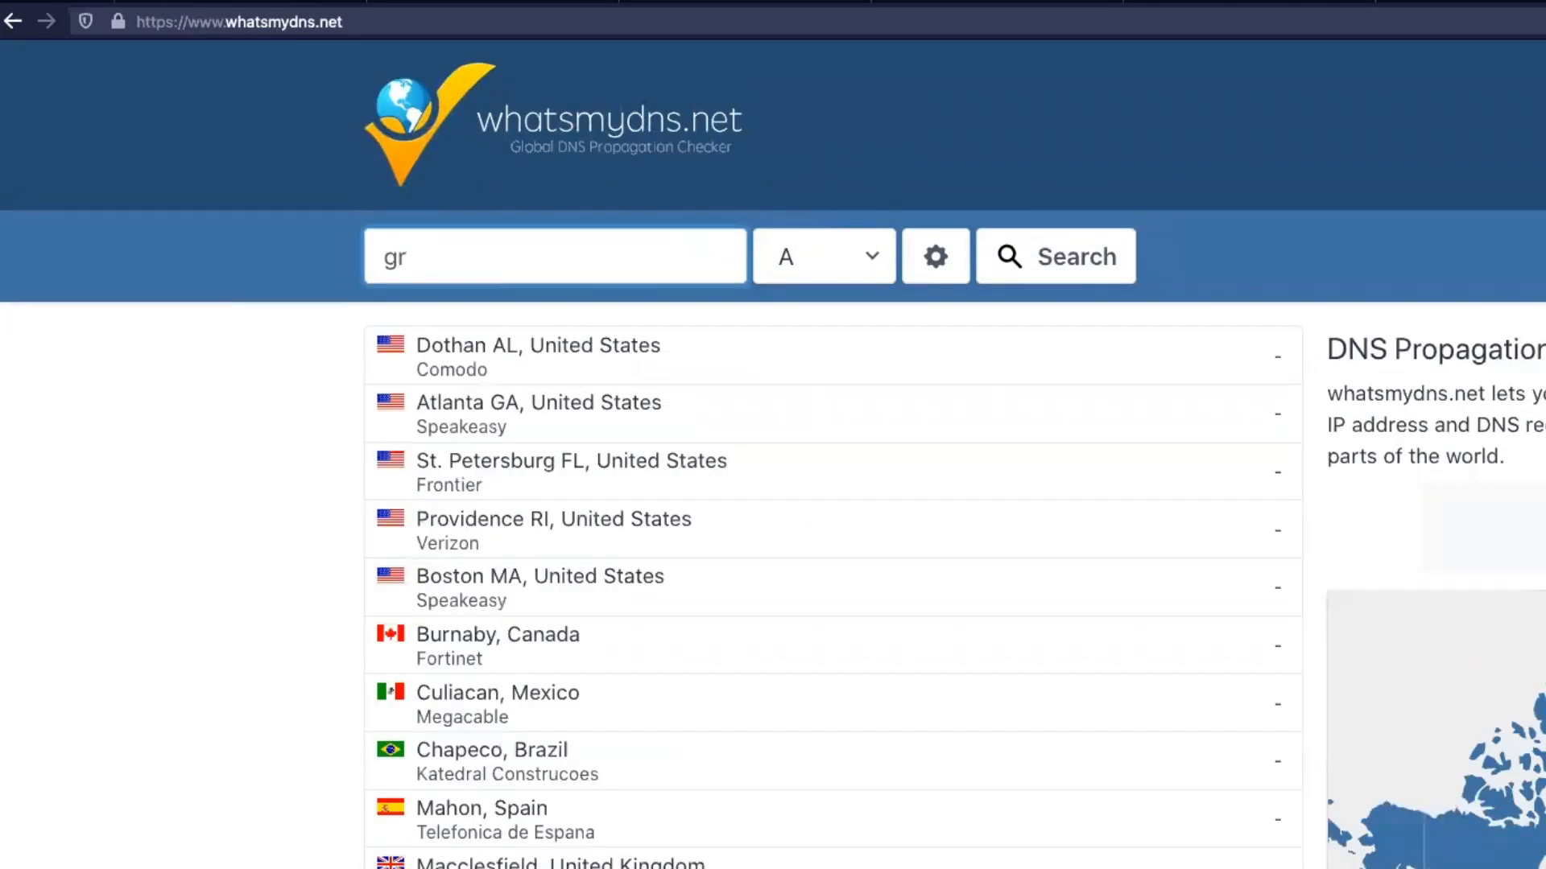
pyautogui.write('c339.com')
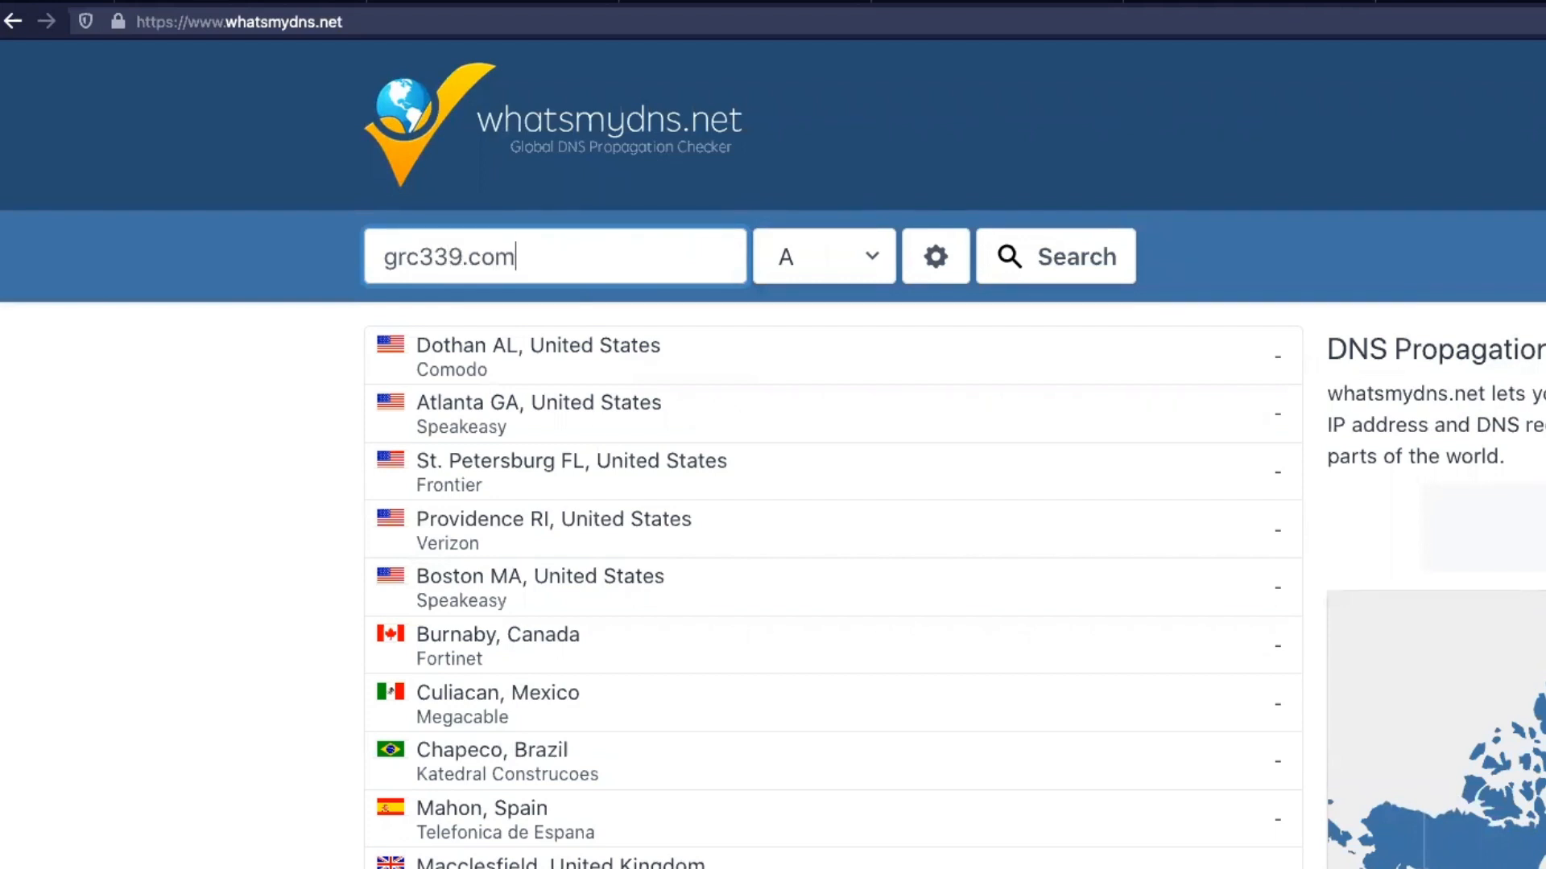
pyautogui.click(870, 249)
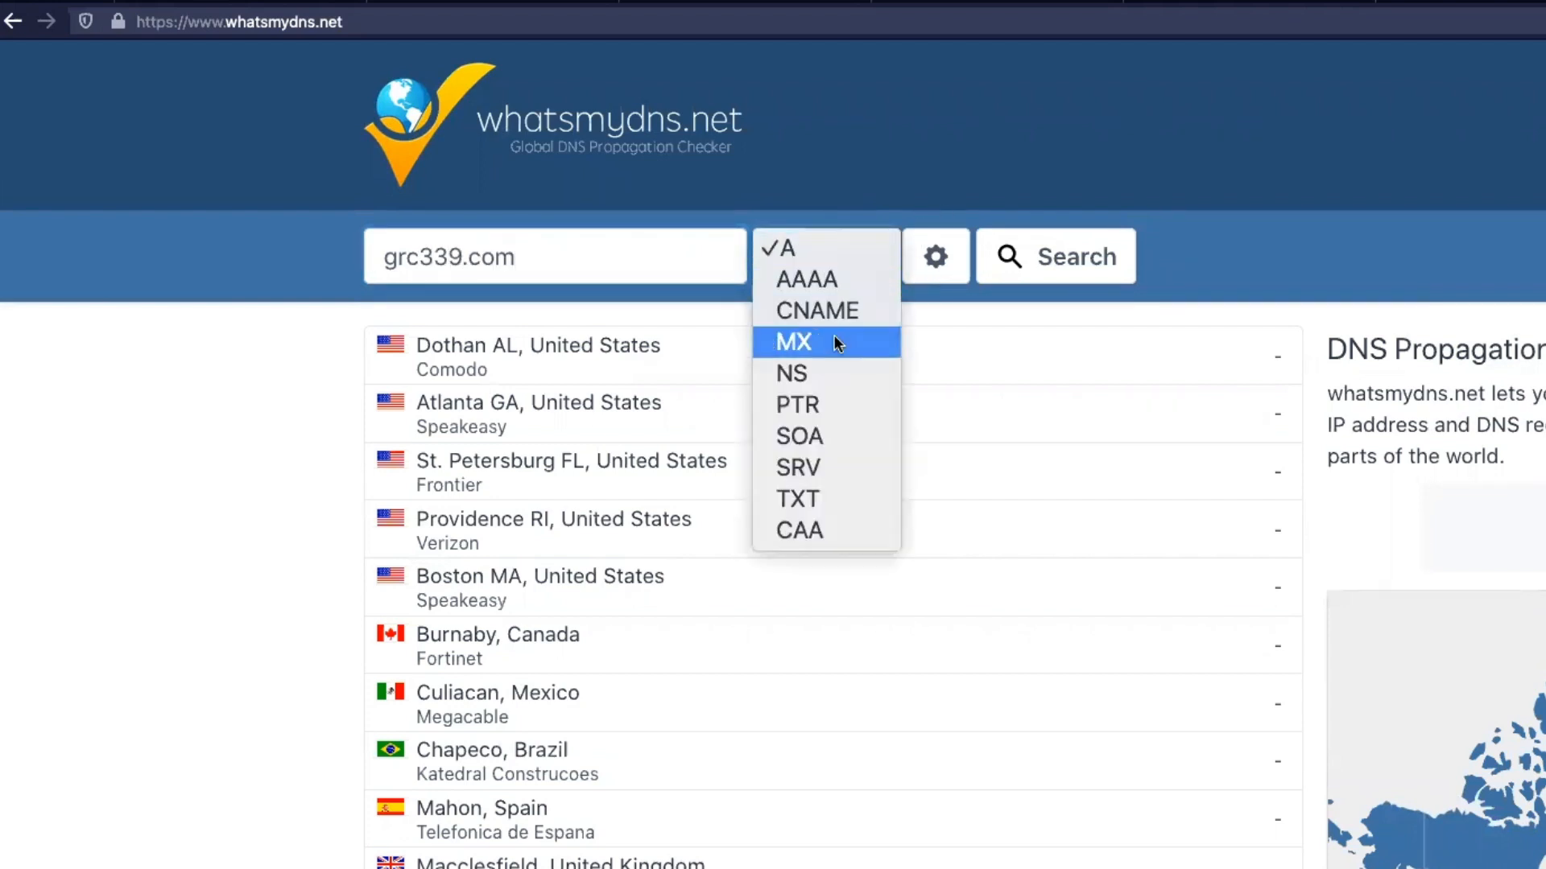
pyautogui.click(821, 369)
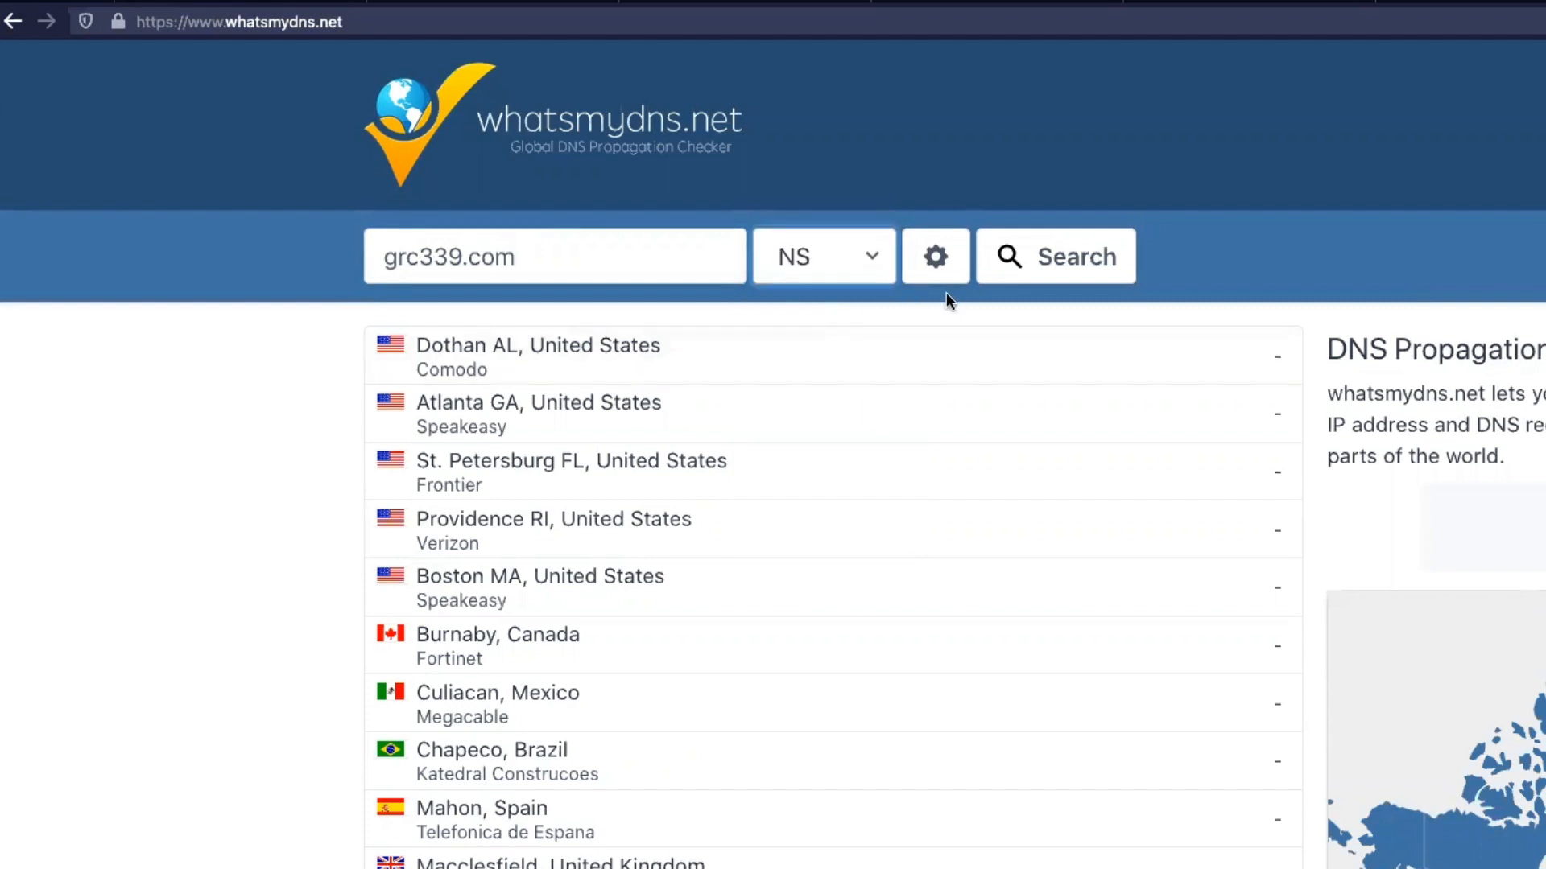
pyautogui.click(1067, 265)
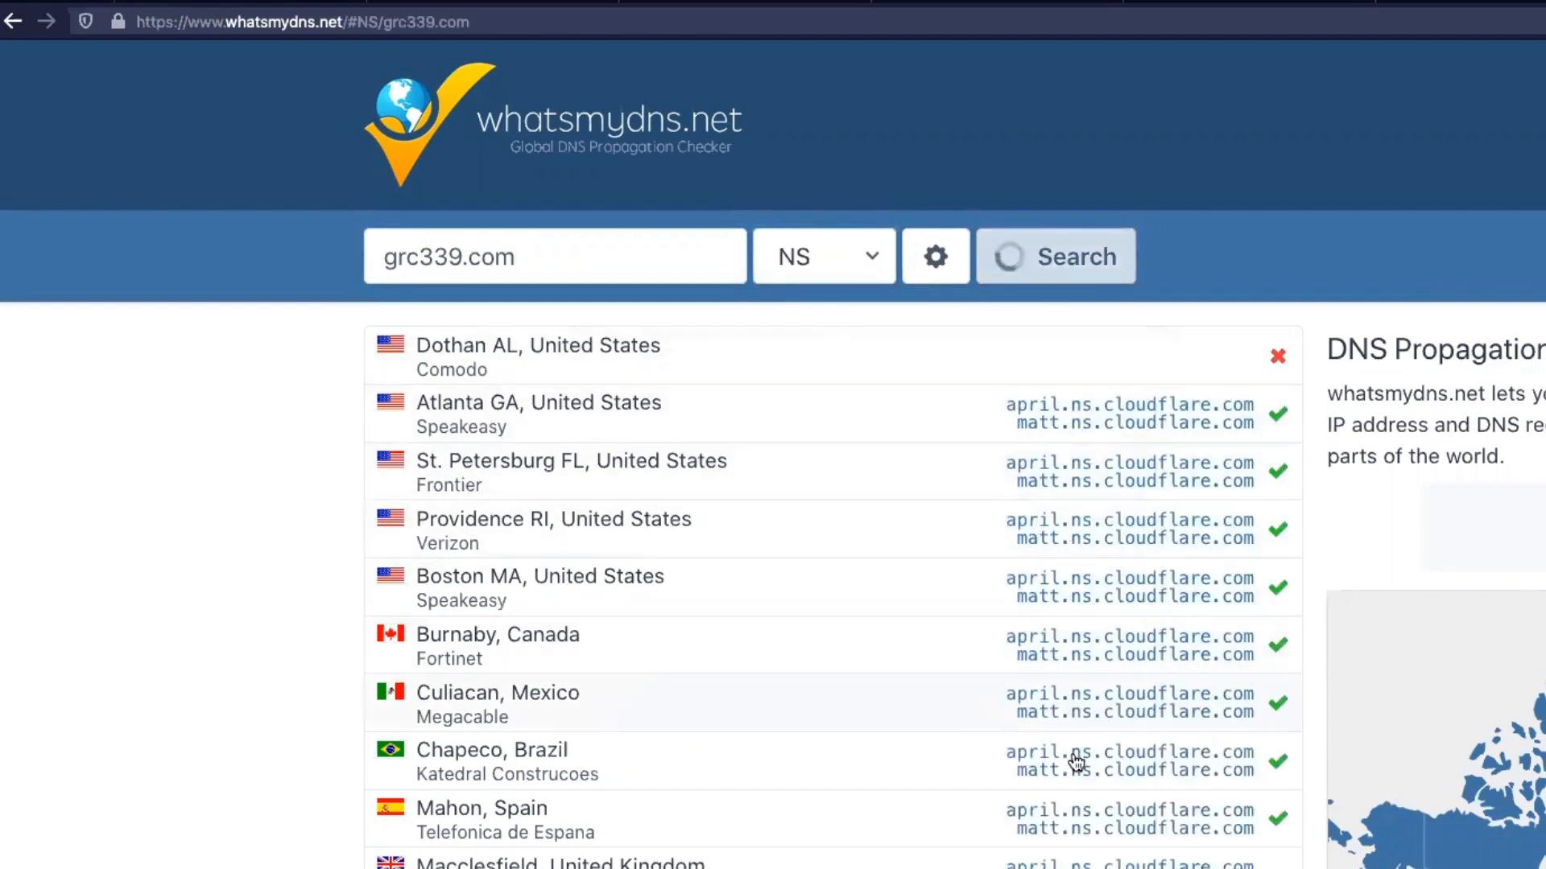
pyautogui.scroll(-8, 1073, 763)
pyautogui.scroll(-8, 1075, 763)
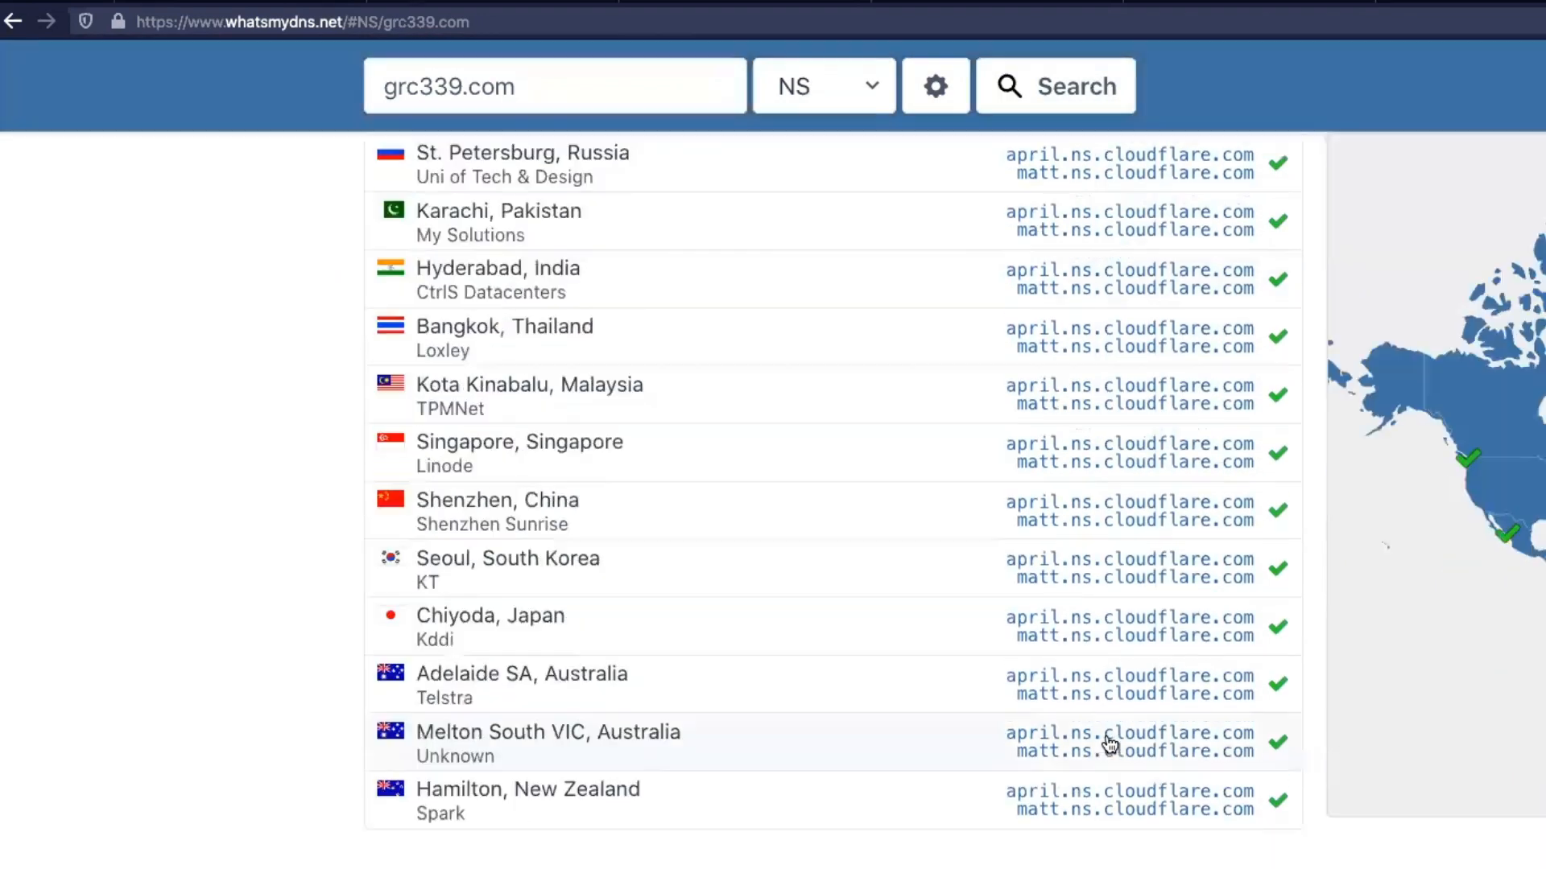
pyautogui.scroll(13, 1104, 735)
pyautogui.scroll(3, 1109, 747)
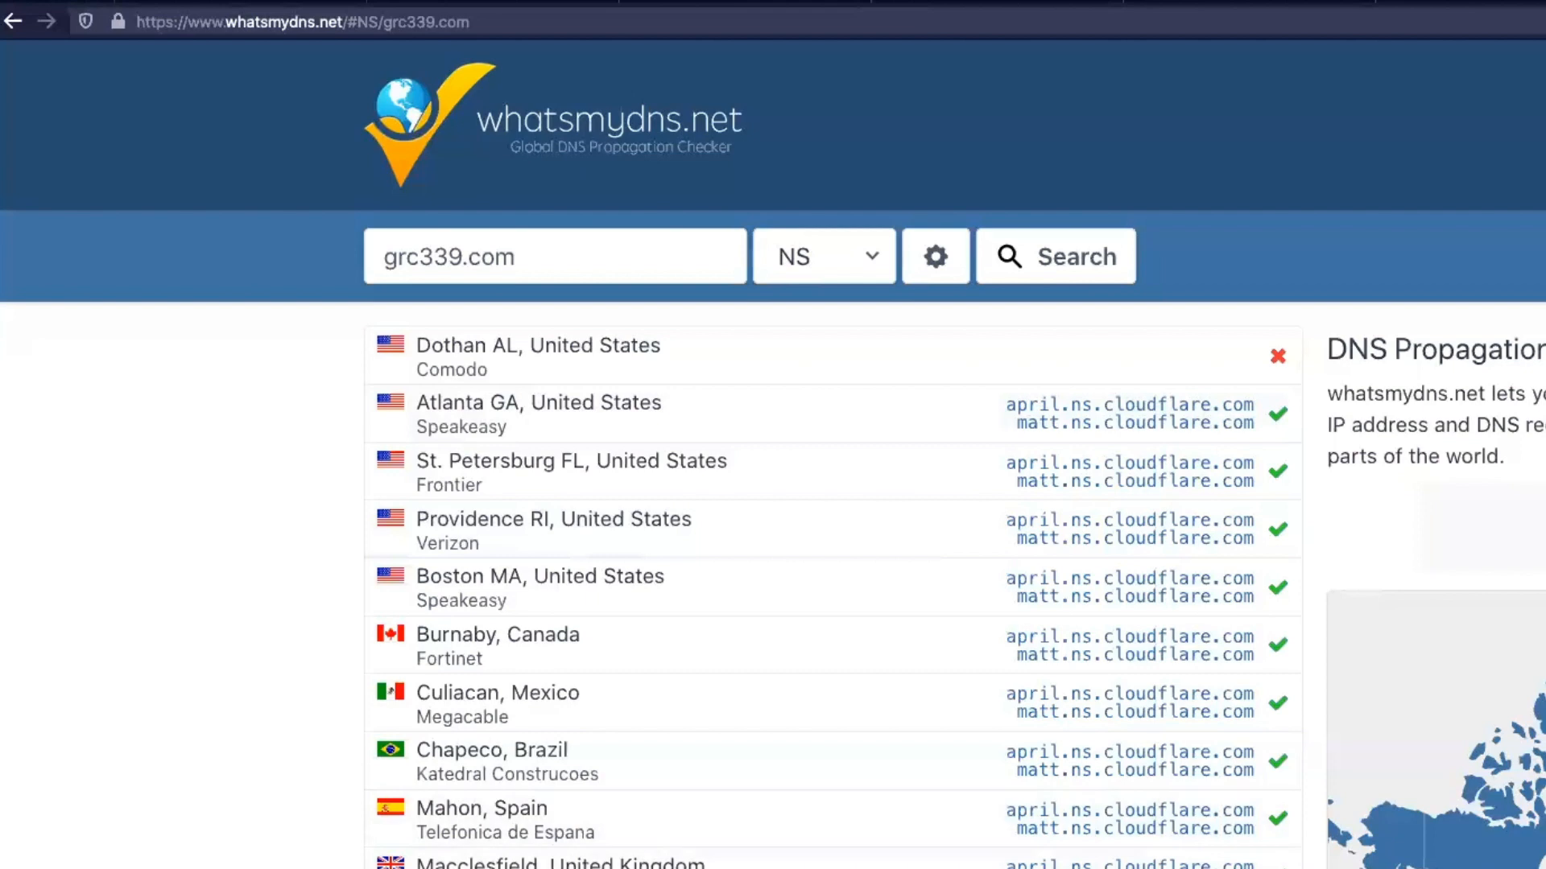
pyautogui.scroll(-15, 834, 564)
# Step: Permanently delete parking-page.shtml, nc_assets and cgi-bin from public_html, then reload grc339.com
pyautogui.click(1441, 1)
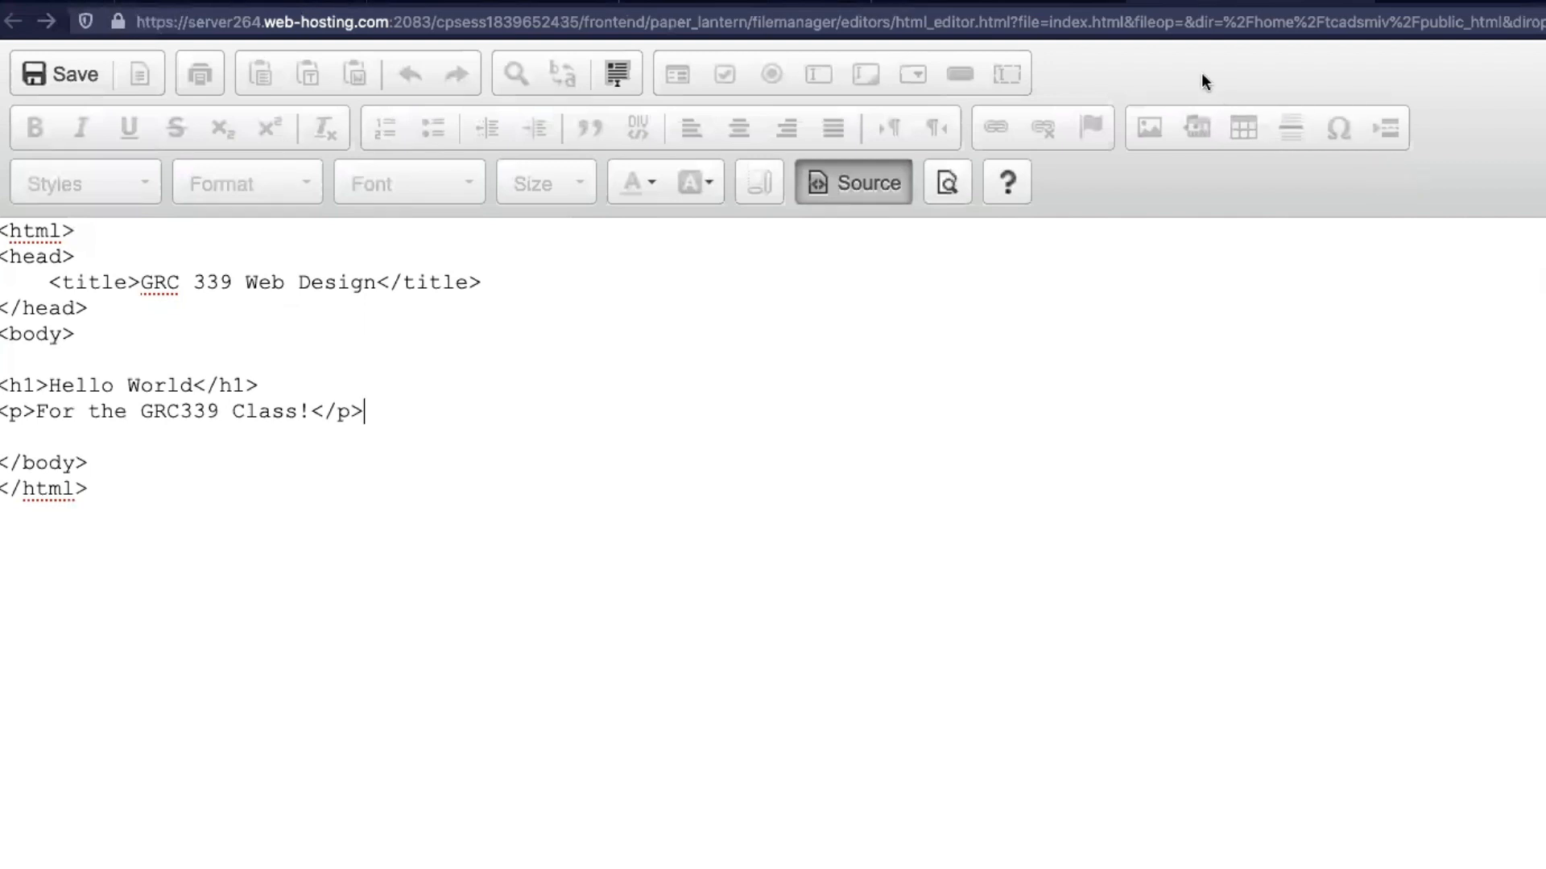
pyautogui.click(1044, 4)
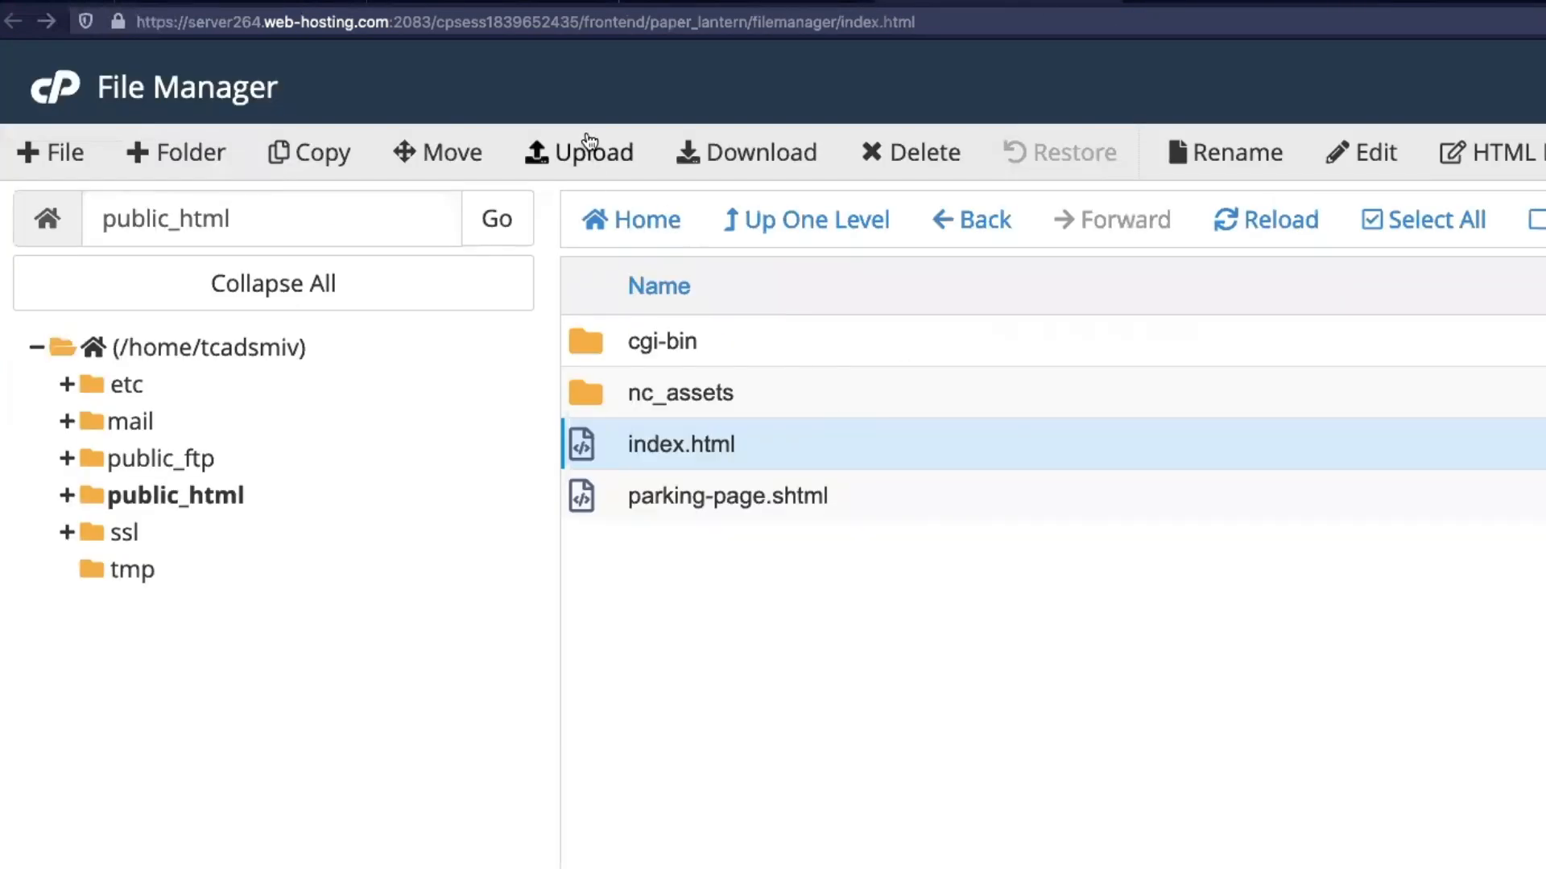
pyautogui.click(765, 497)
pyautogui.keyDown('super'); pyautogui.click(749, 398); pyautogui.keyUp('super')
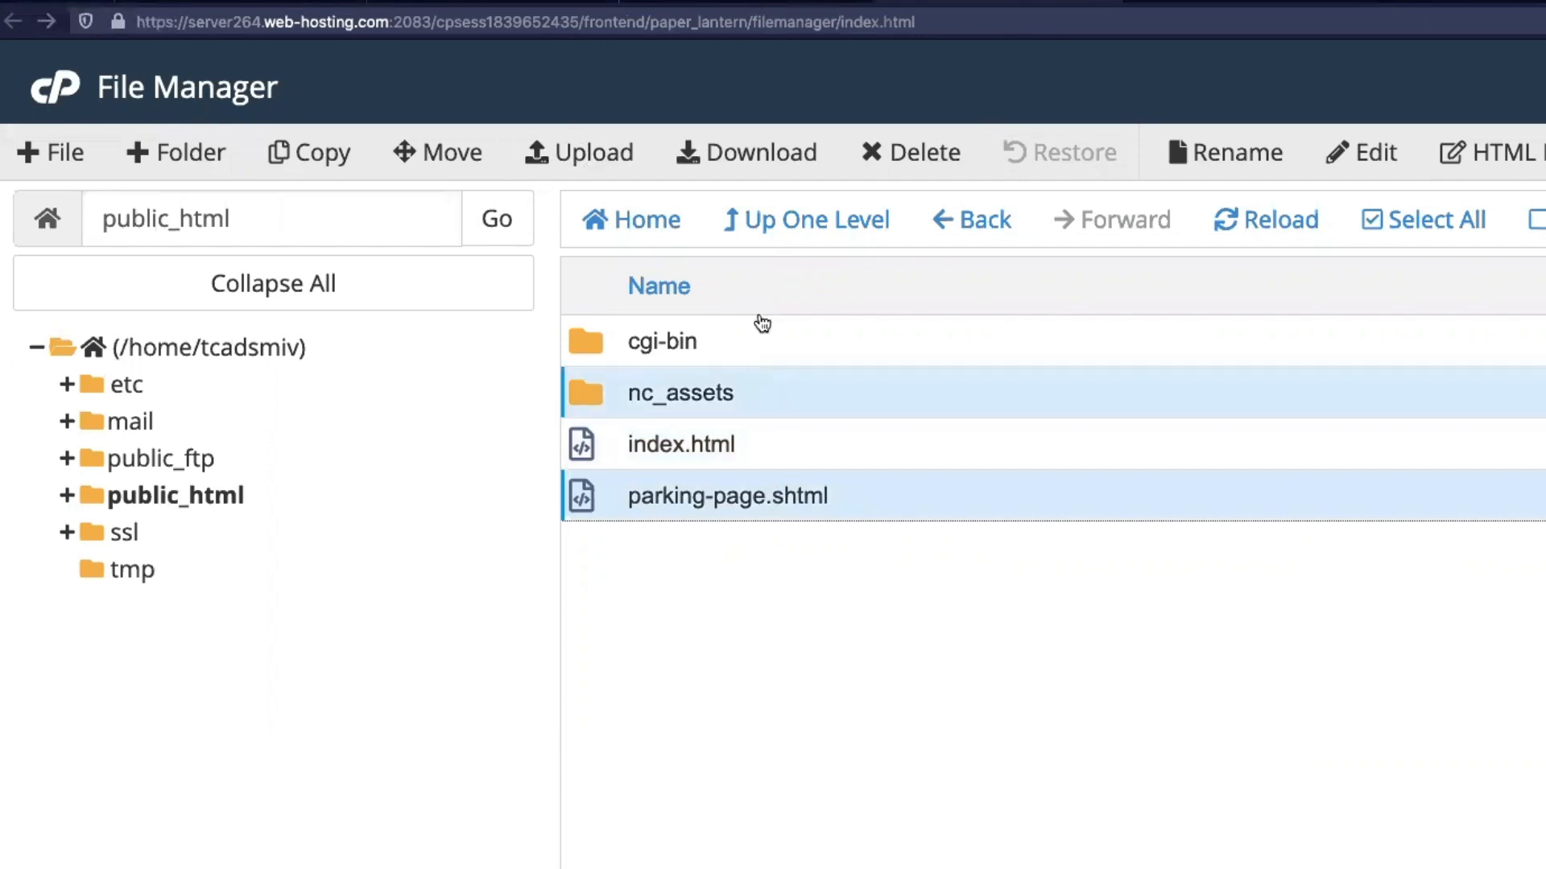
pyautogui.keyDown('super'); pyautogui.click(757, 338); pyautogui.keyUp('super')
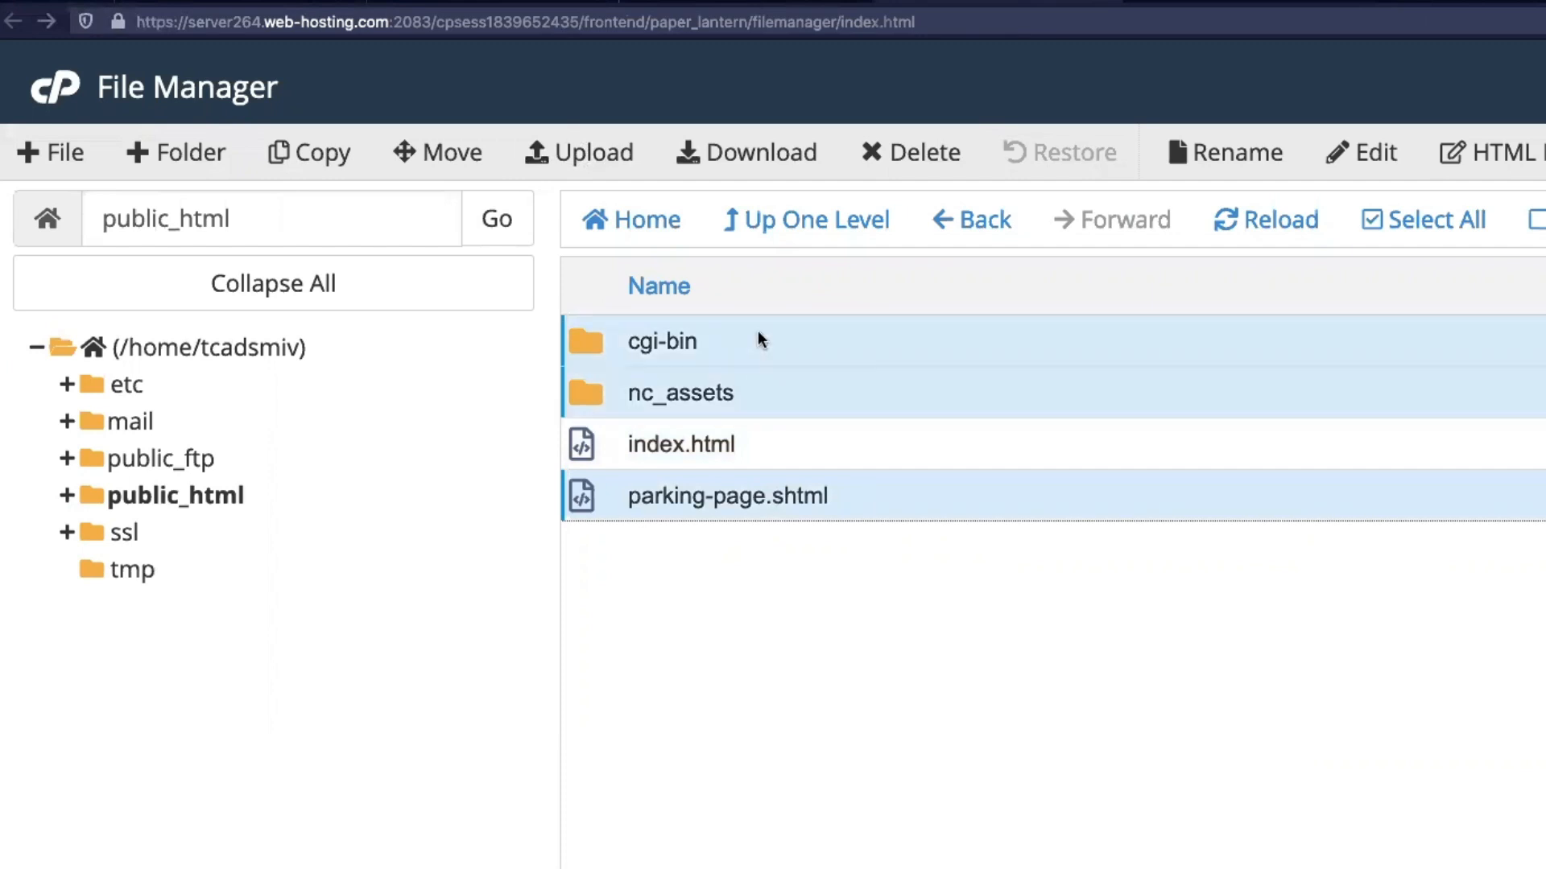
pyautogui.click(911, 153)
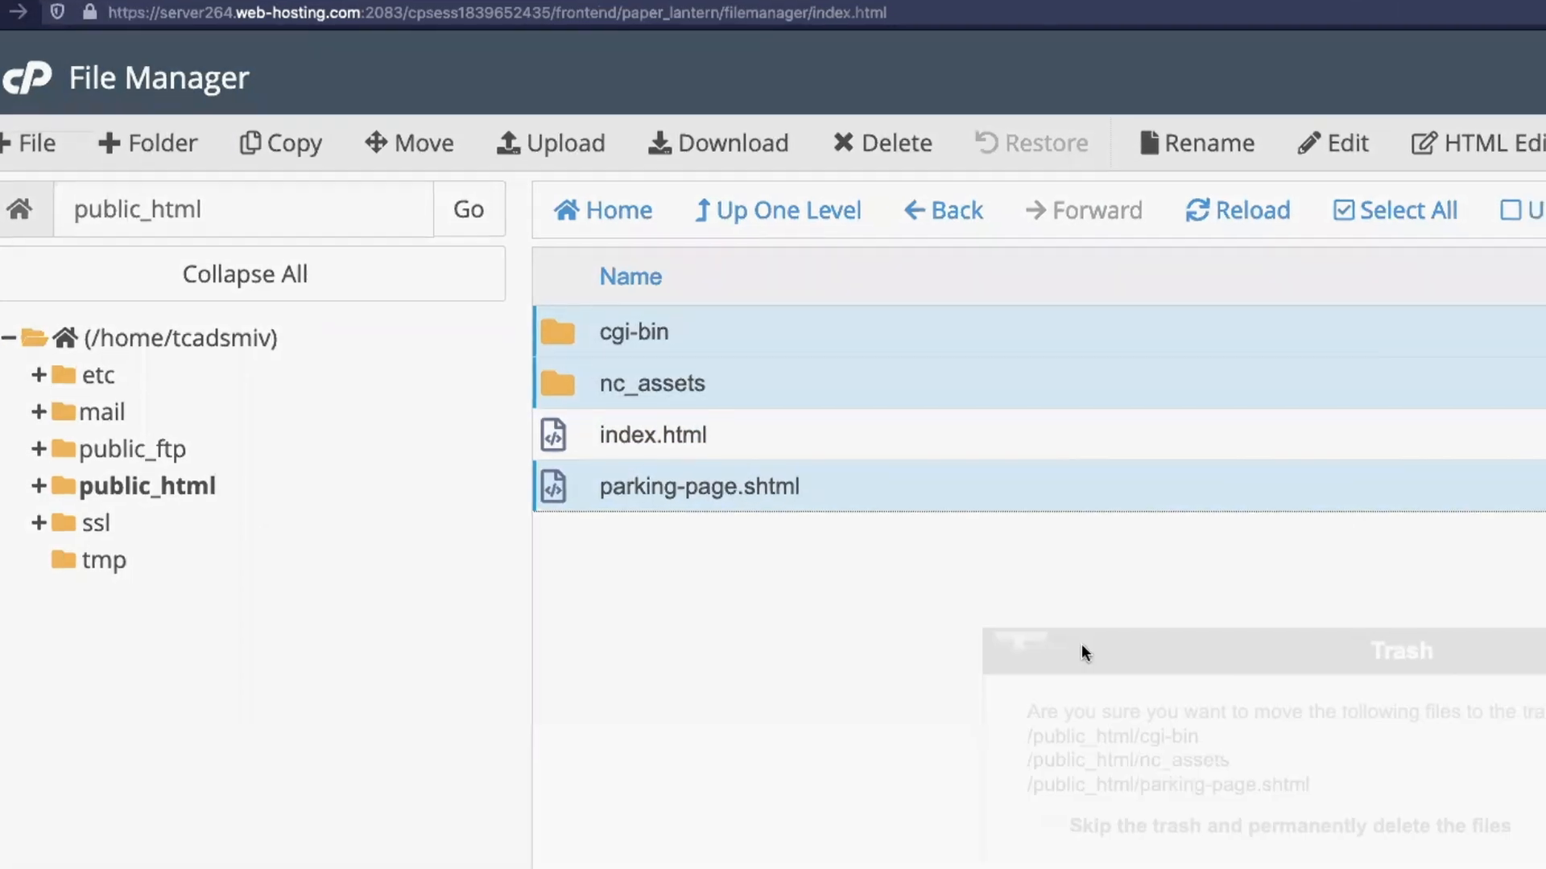
pyautogui.click(1153, 766)
pyautogui.click(1481, 858)
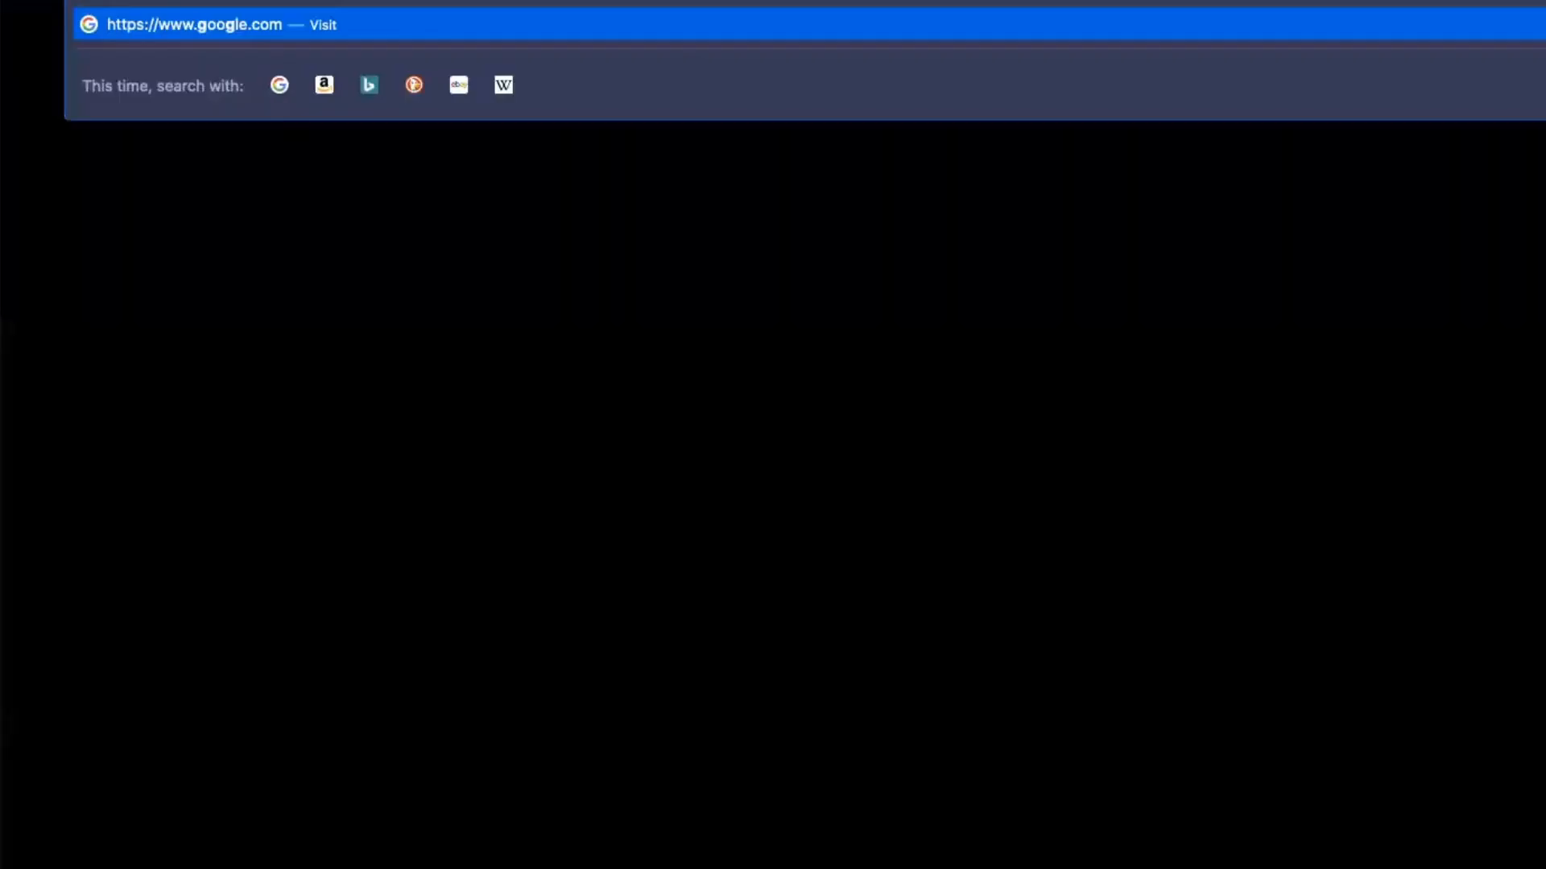
pyautogui.write('grc339.c')
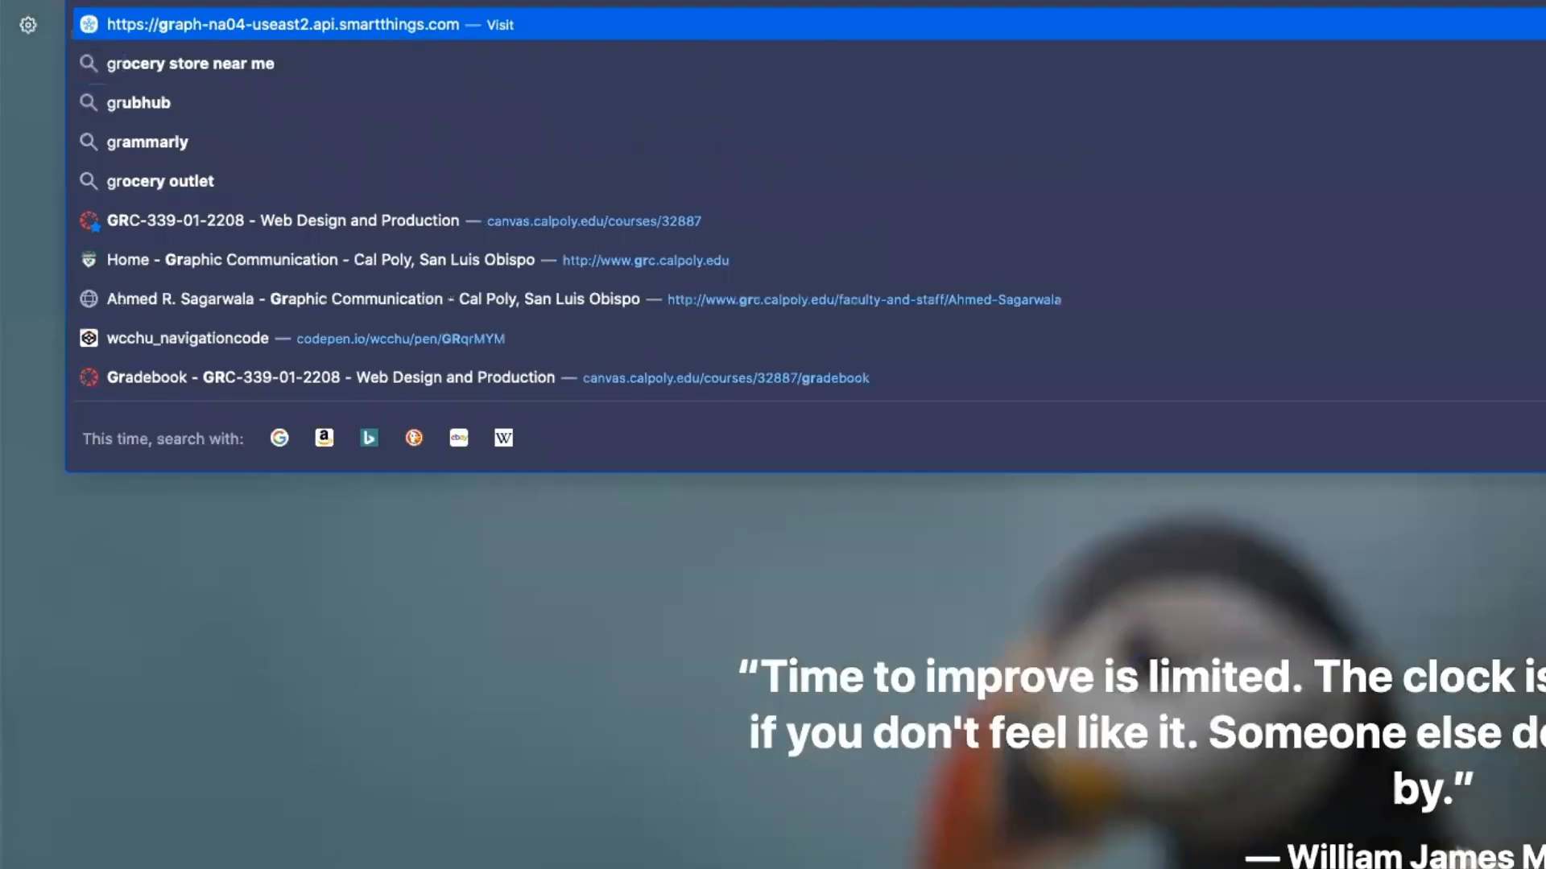
pyautogui.write('om')
pyautogui.press('Return')
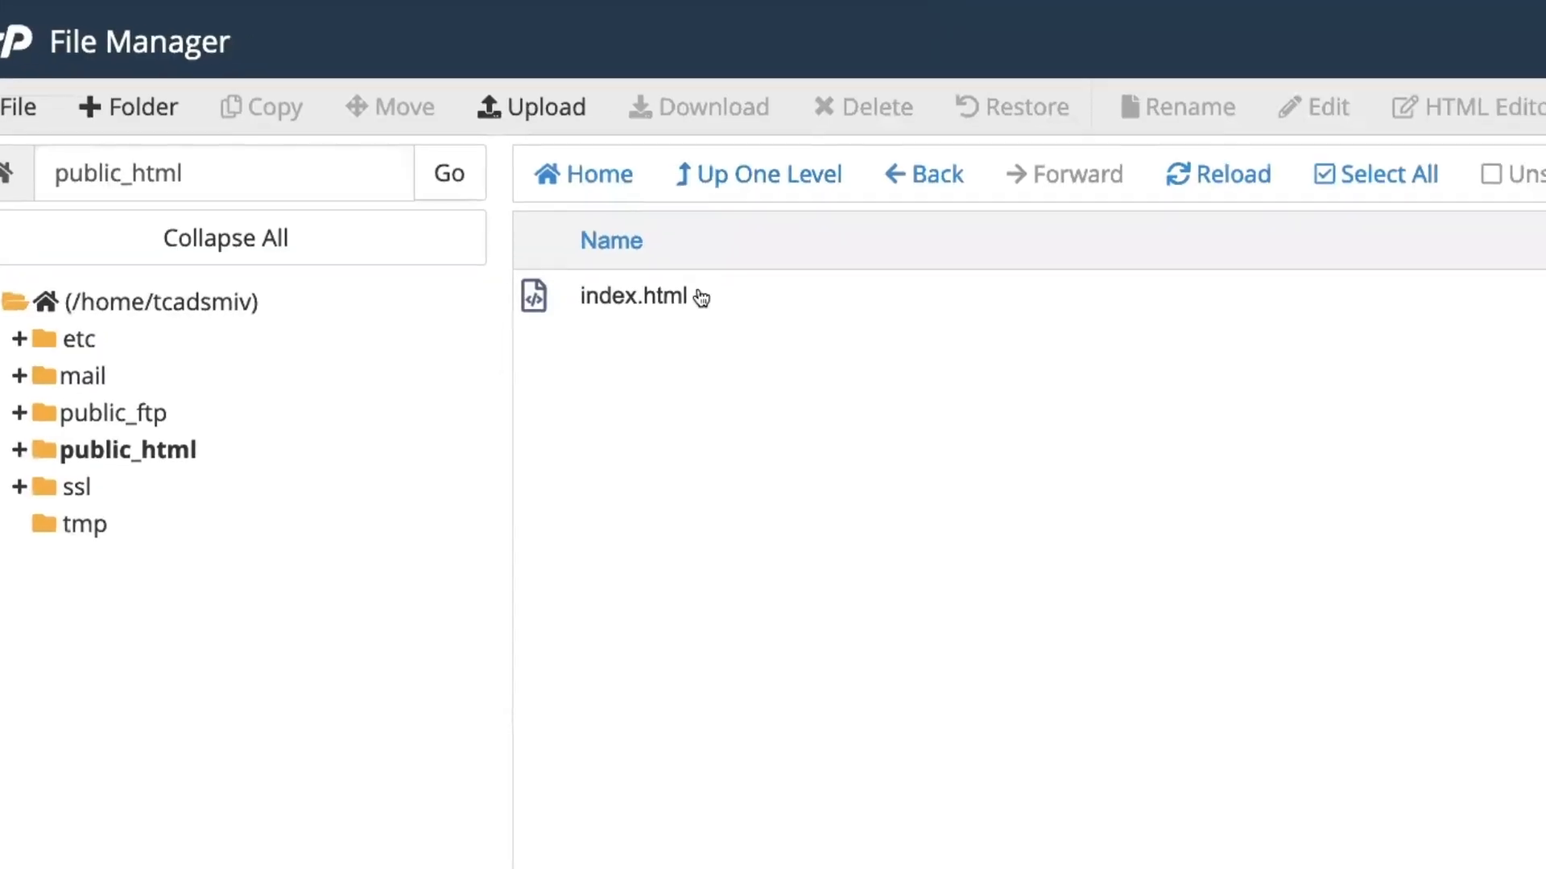
# Step: Open index.html in the HTML editor and add a '2020' line below 'For the GRC339 Class!'
pyautogui.rightClick(701, 297)
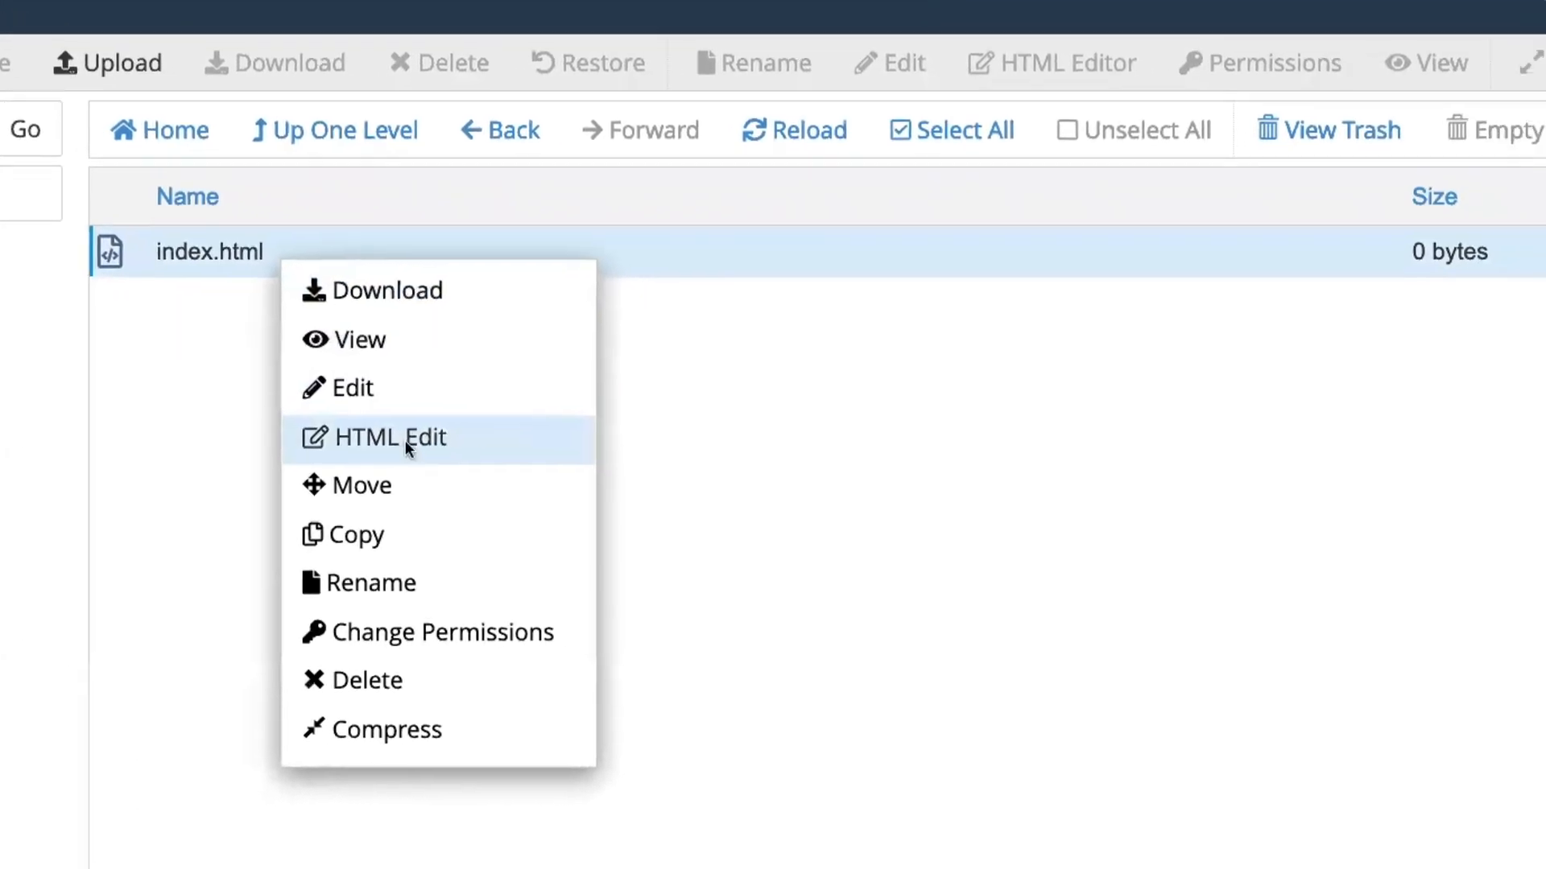
pyautogui.click(618, 464)
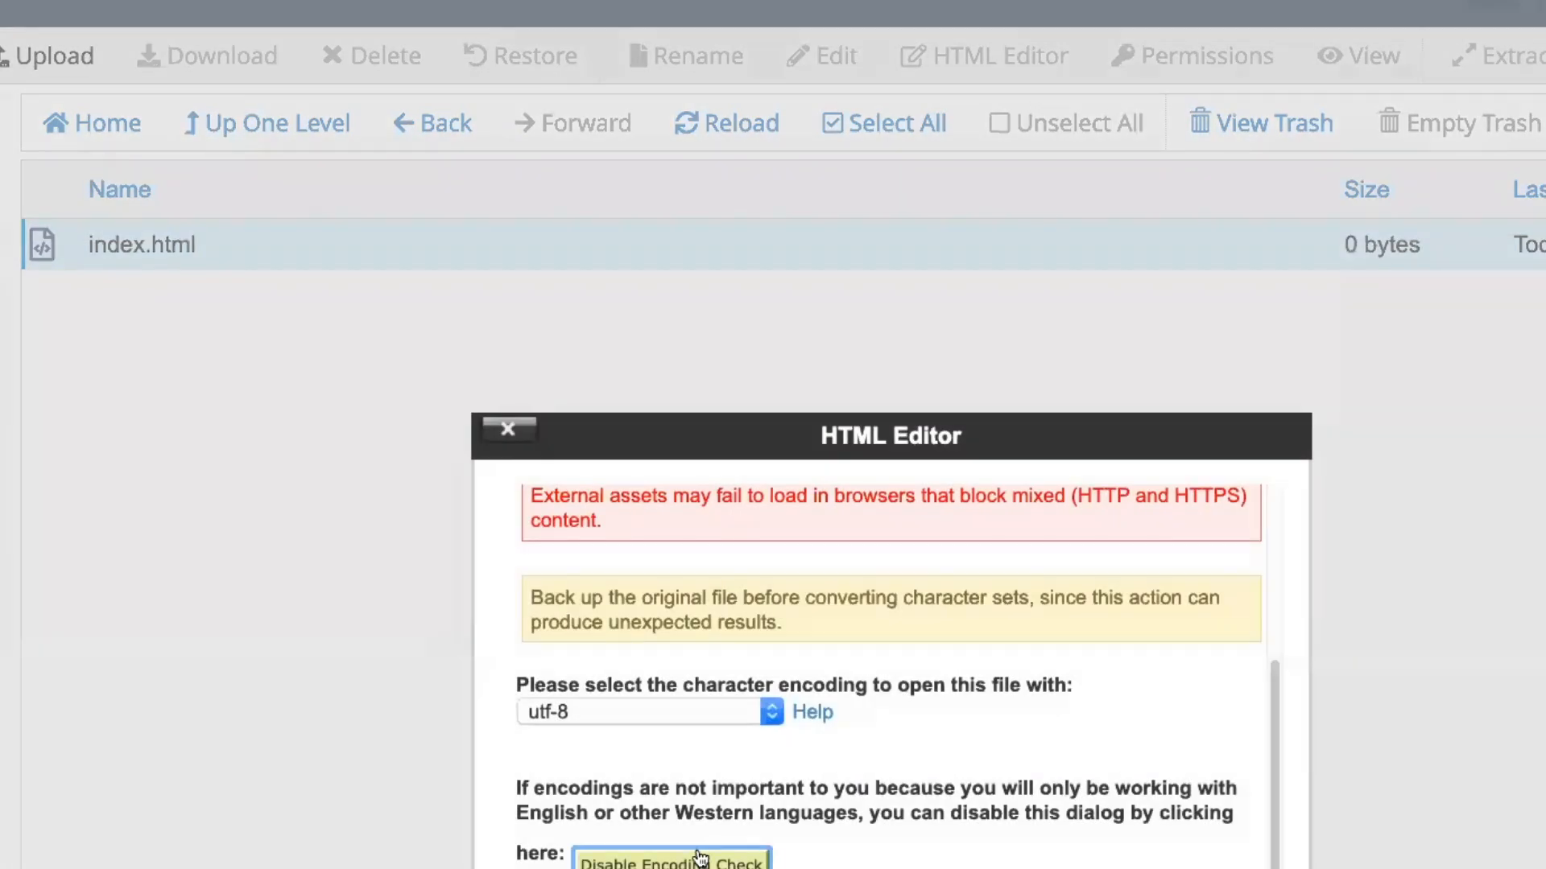
pyautogui.click(700, 860)
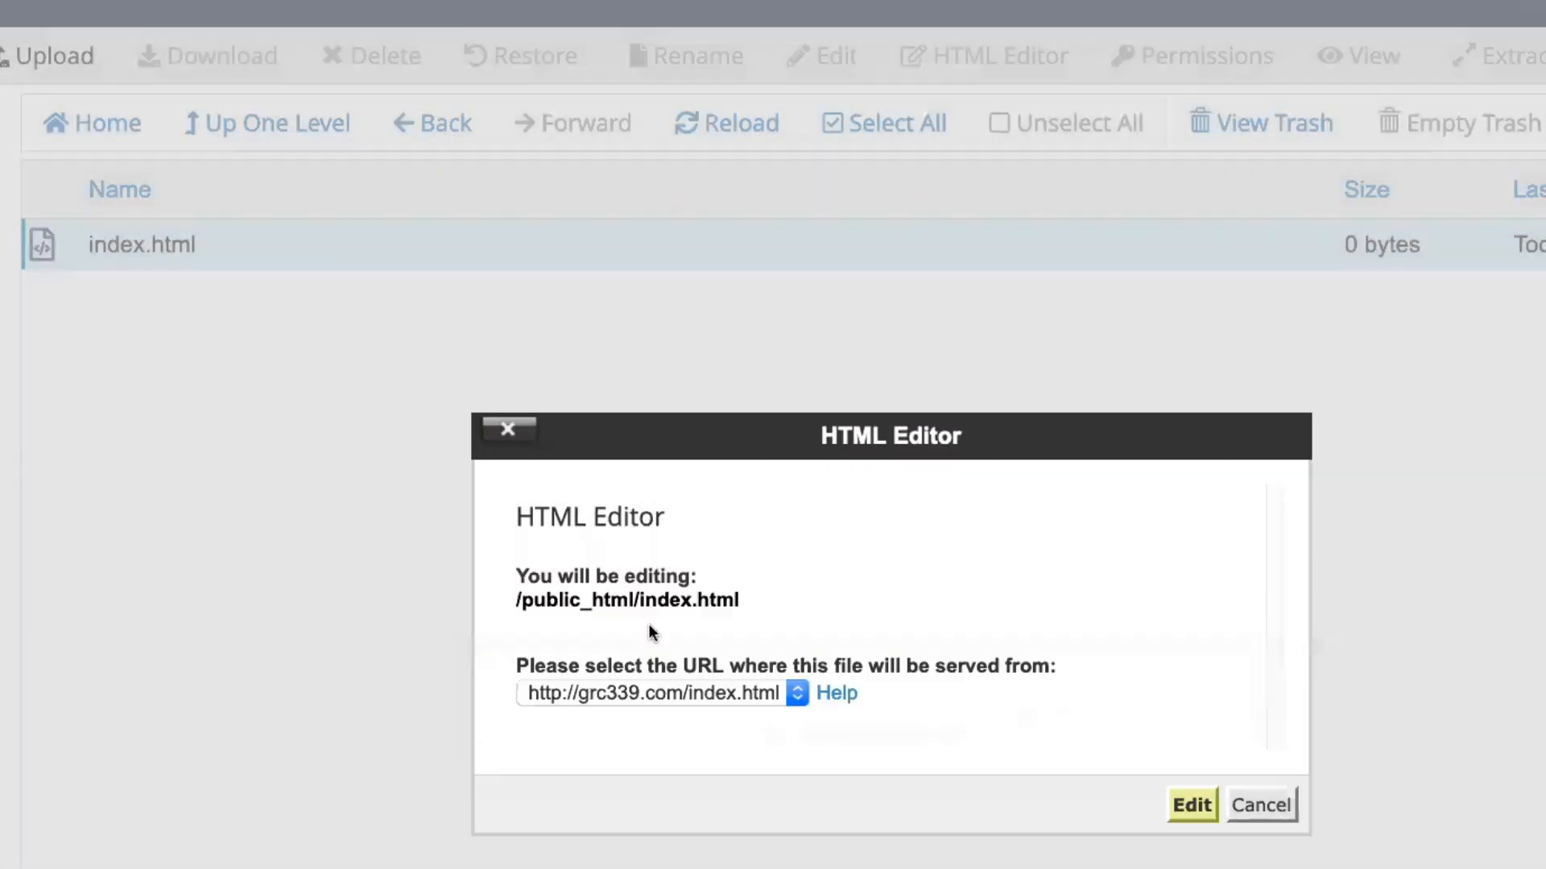
pyautogui.click(1175, 809)
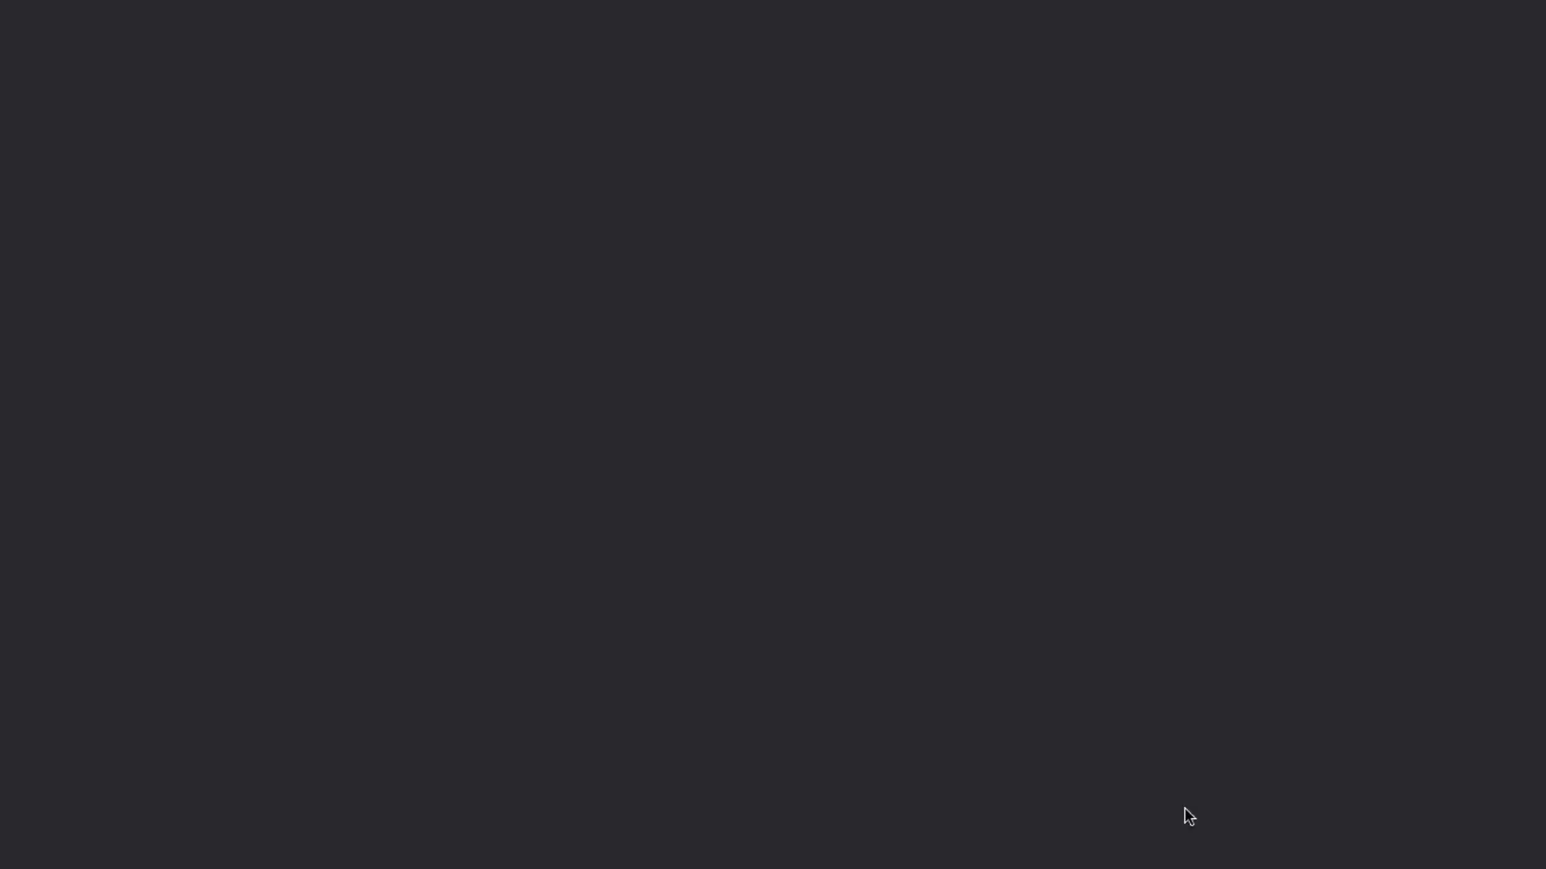
pyautogui.click(427, 307)
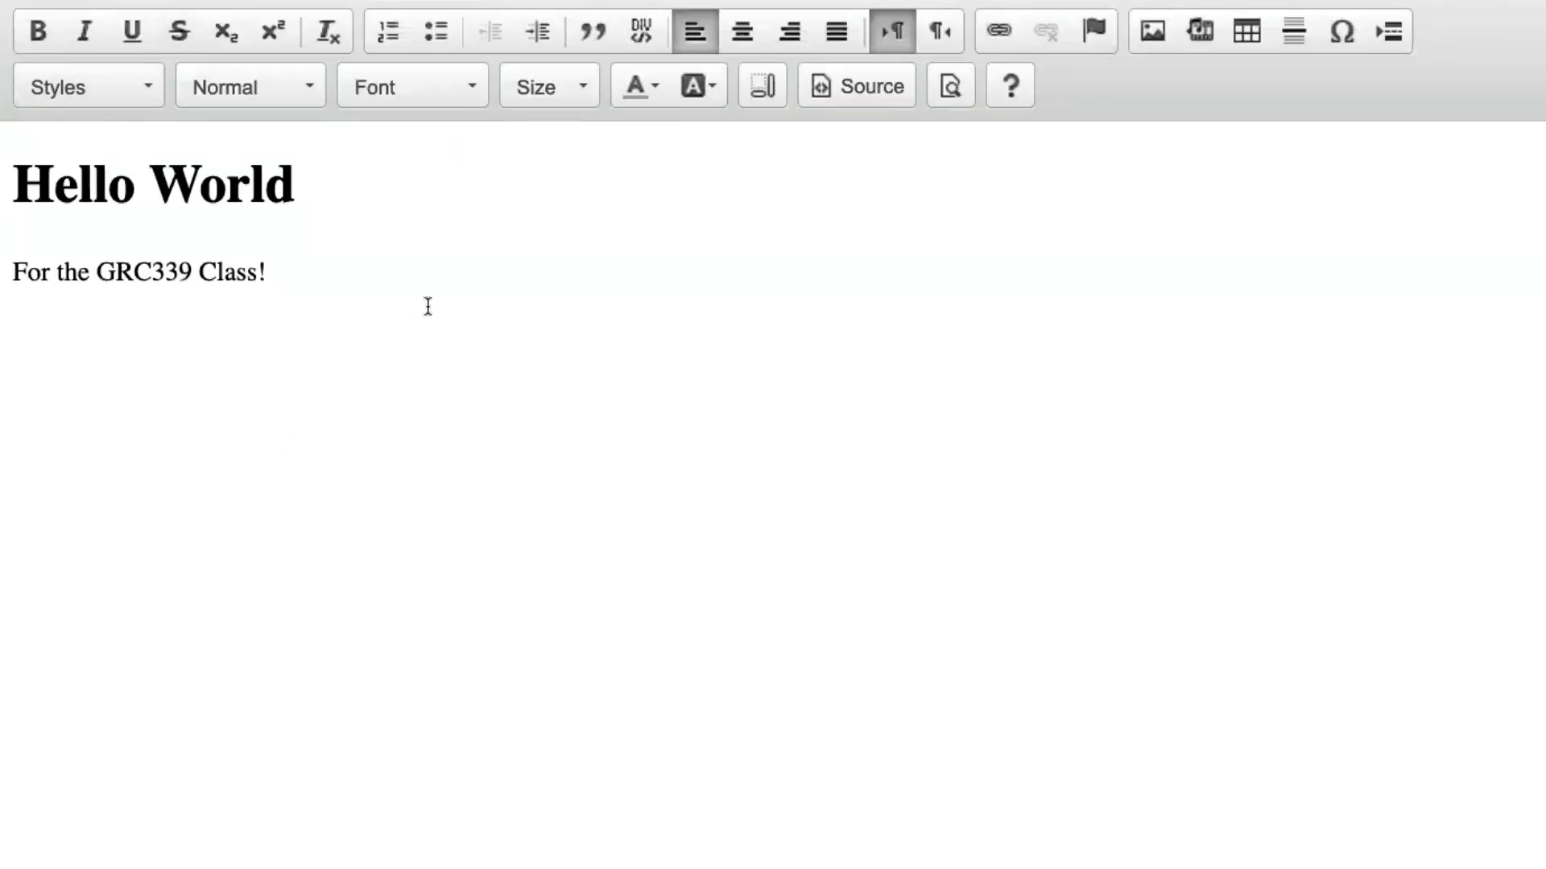
pyautogui.press('Return')
pyautogui.write('2020')
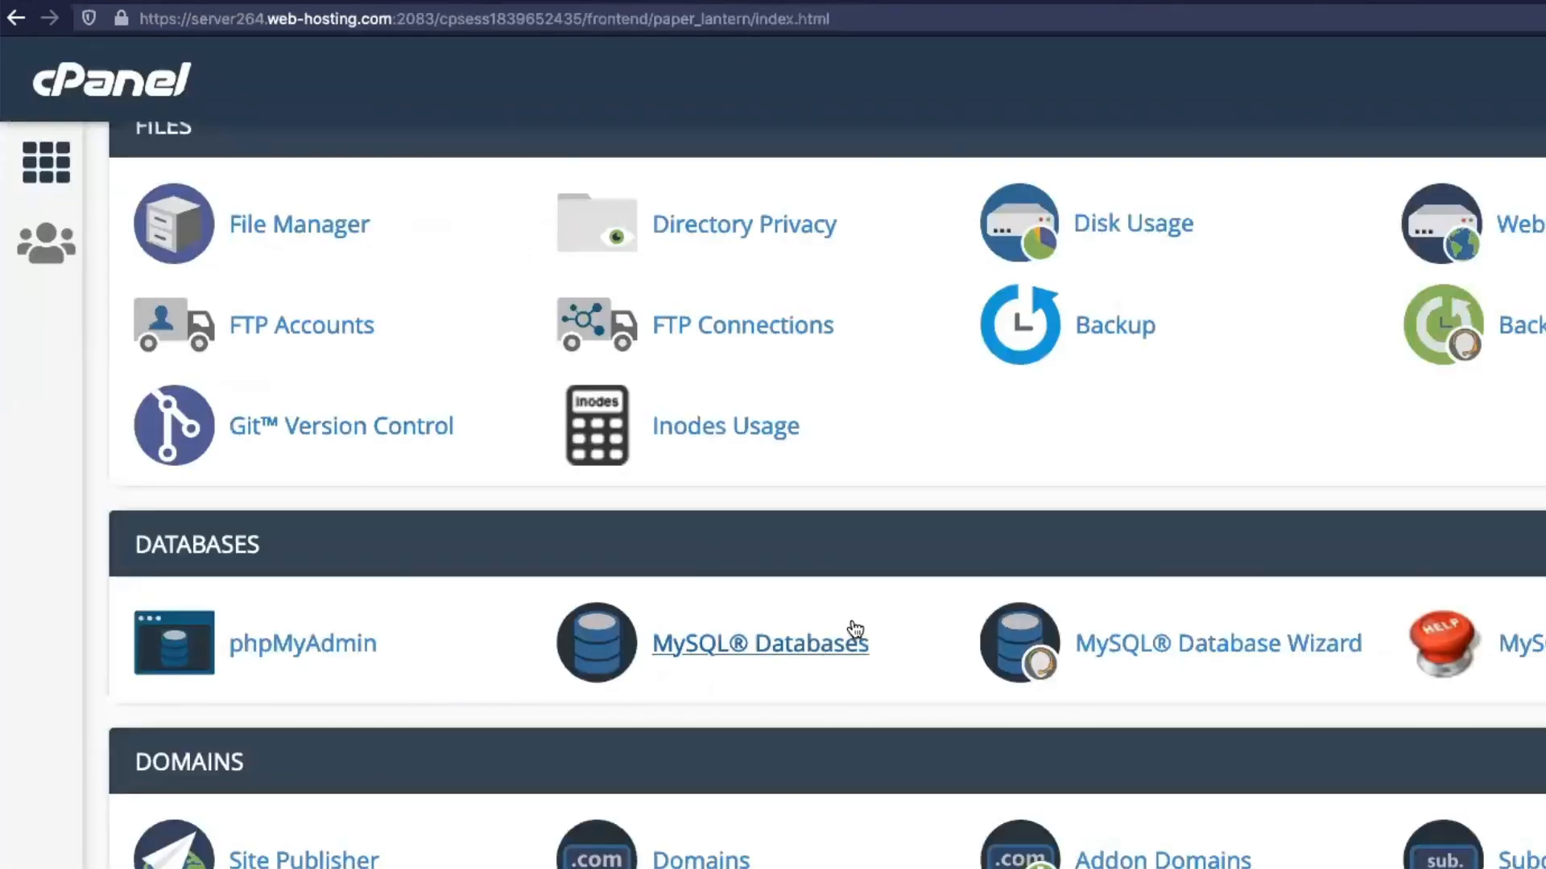
pyautogui.scroll(-5, 1202, 818)
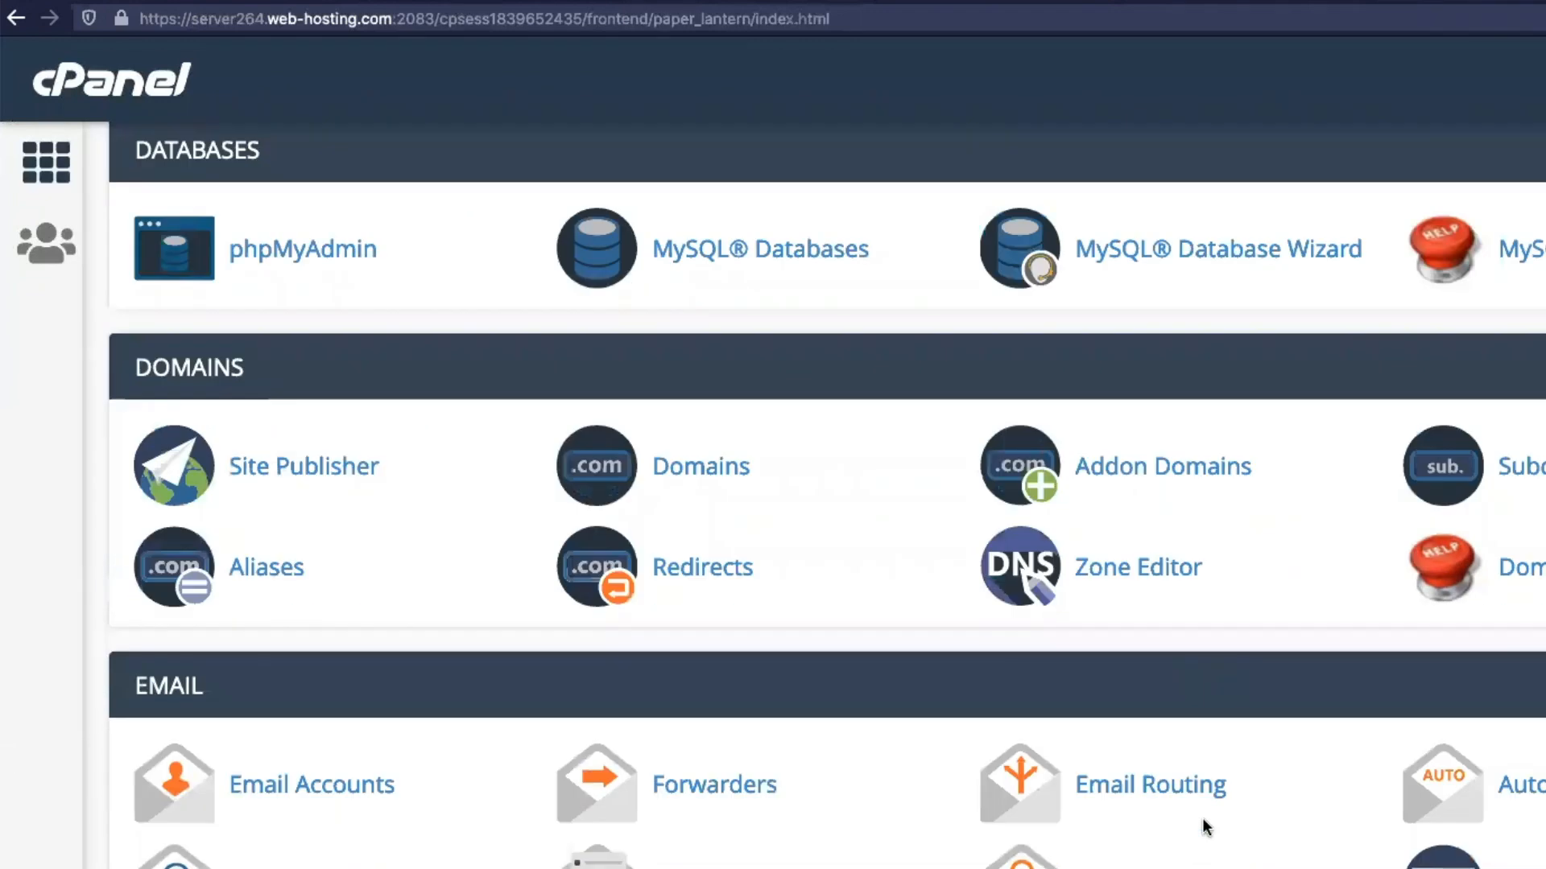